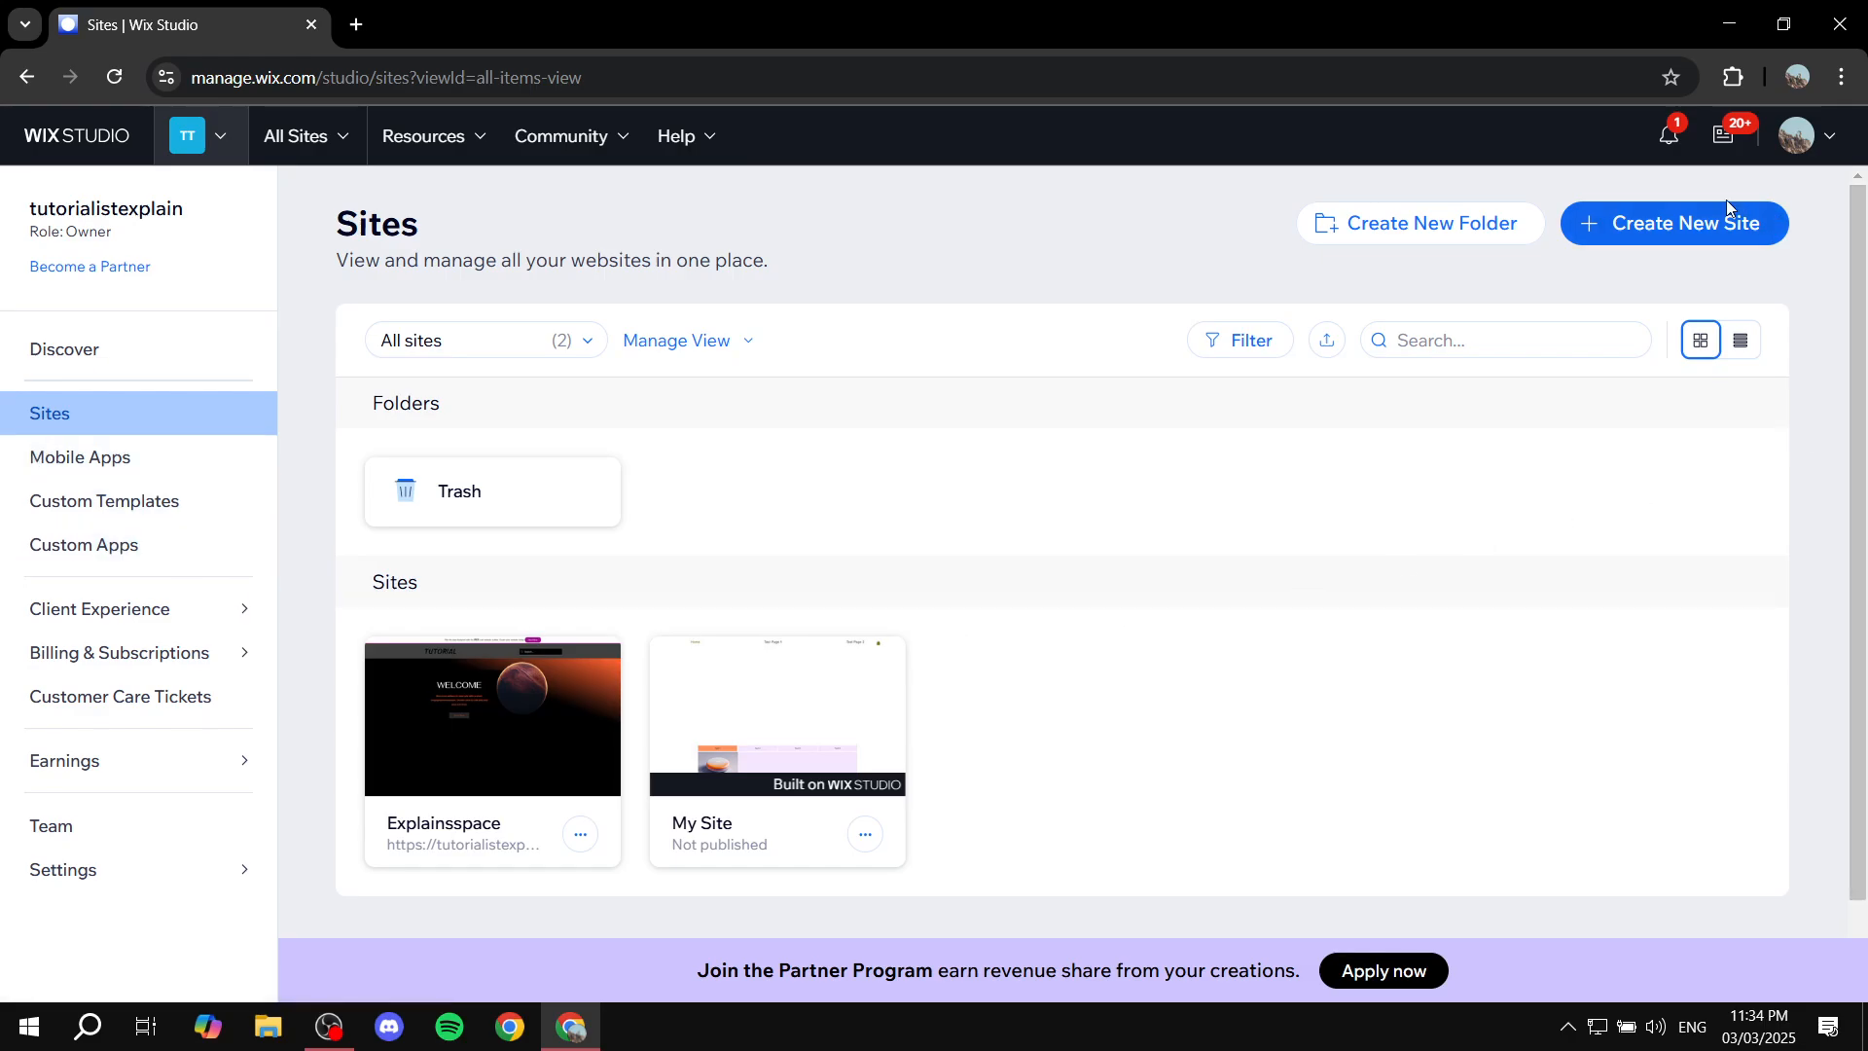
# Create a new site built with the Wix Editor and set it up without the AI chat.
pyautogui.click(1685, 224)
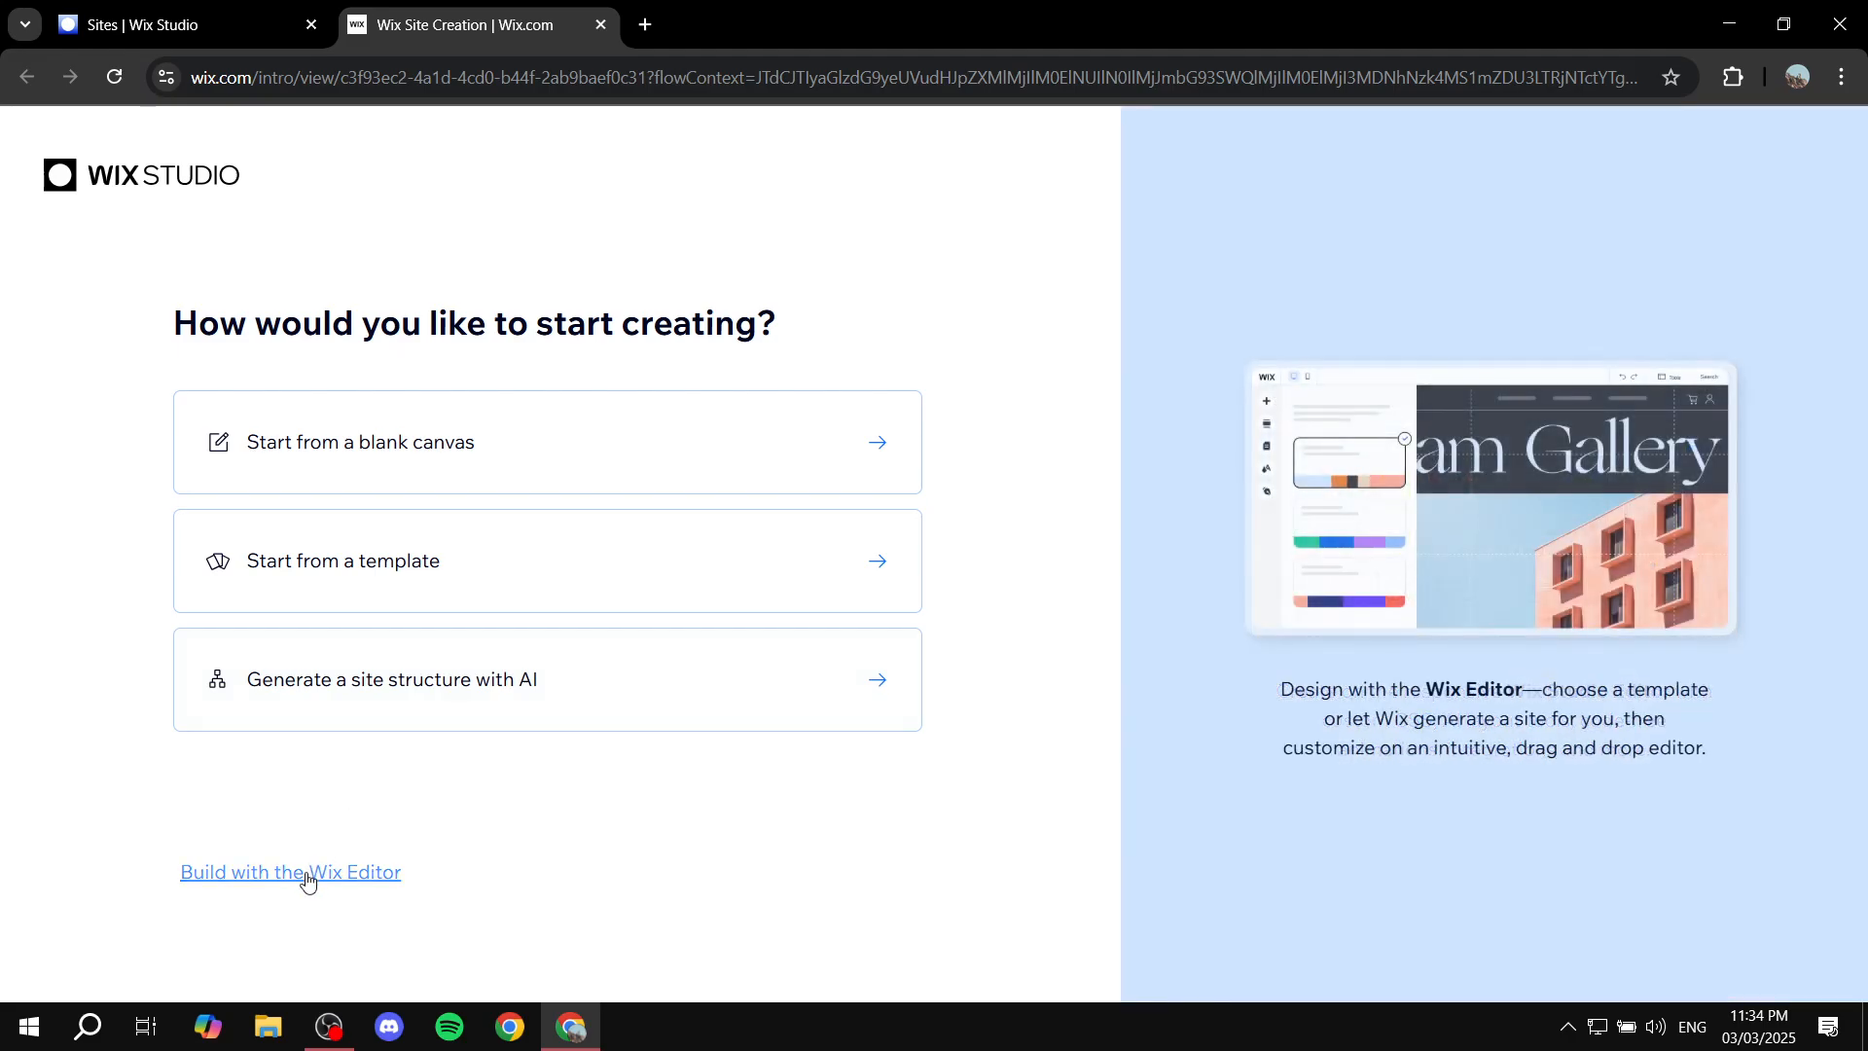
pyautogui.click(383, 874)
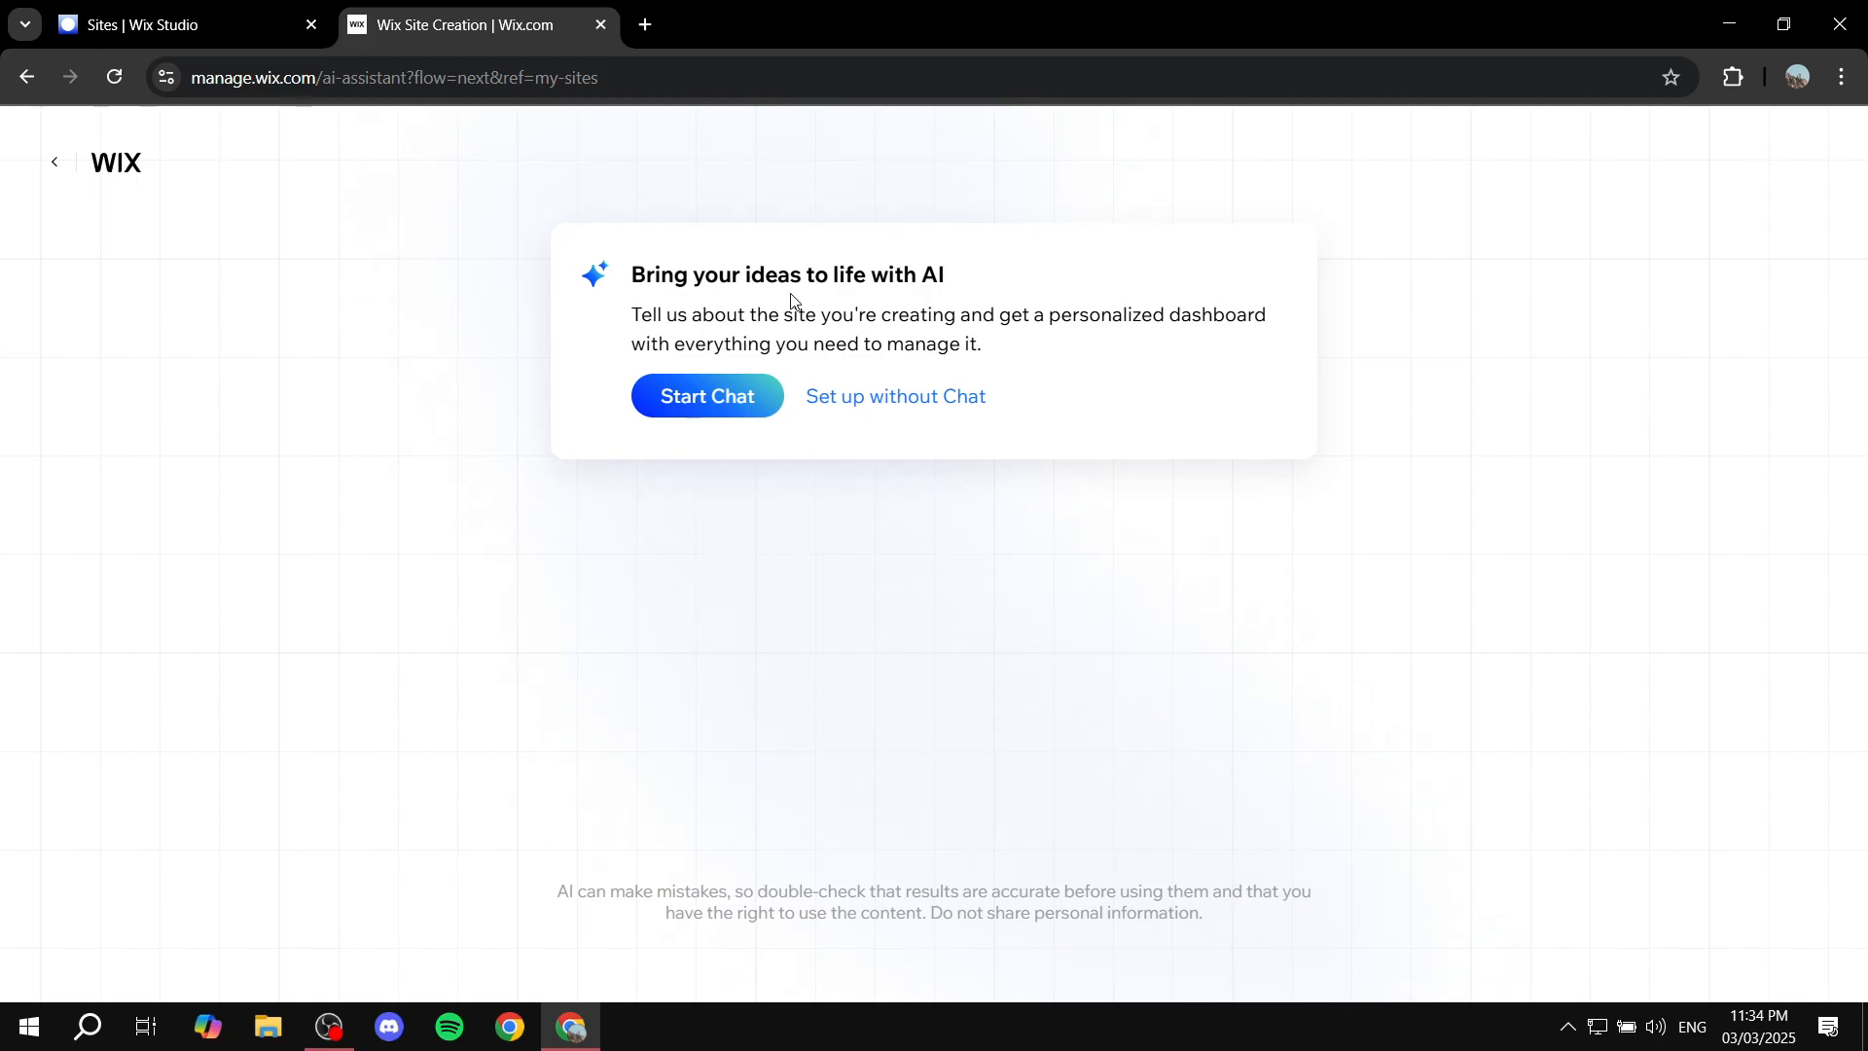
pyautogui.moveTo(791, 298); pyautogui.dragTo(1113, 279)
pyautogui.click(1139, 319)
pyautogui.click(909, 399)
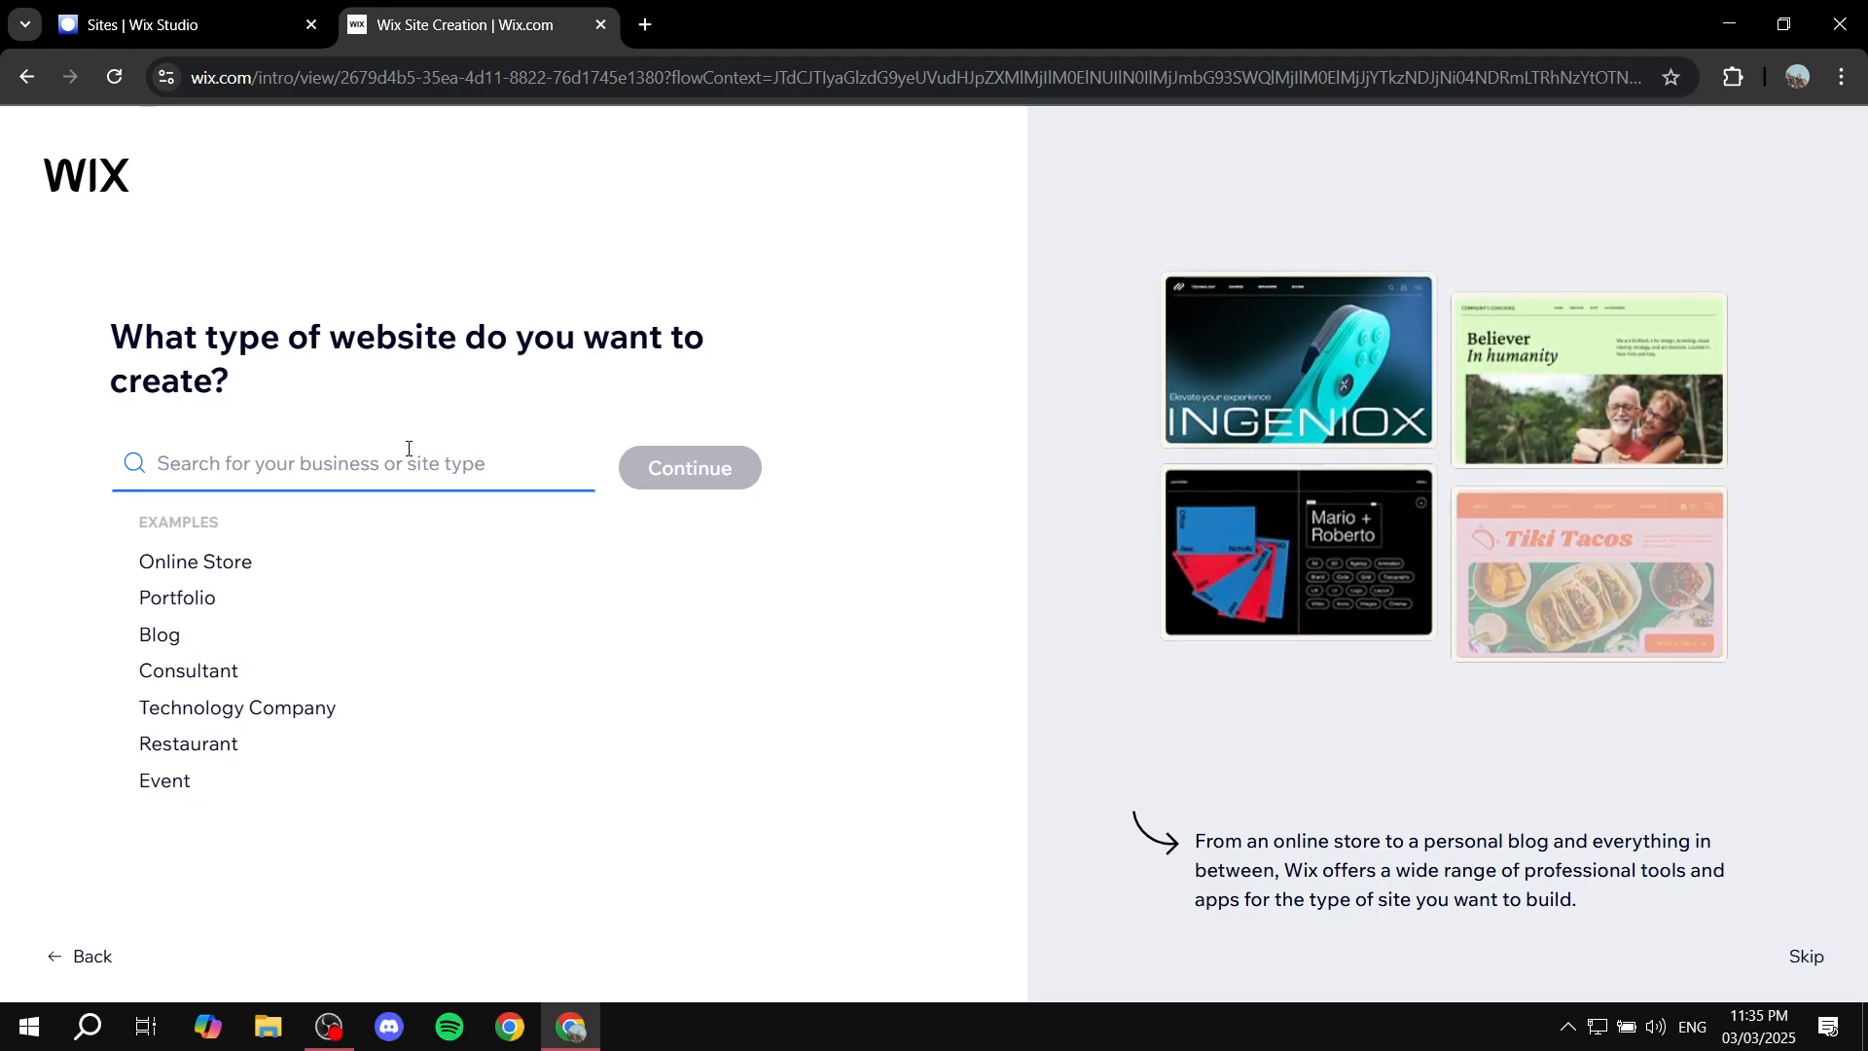
pyautogui.write('Link in bio')
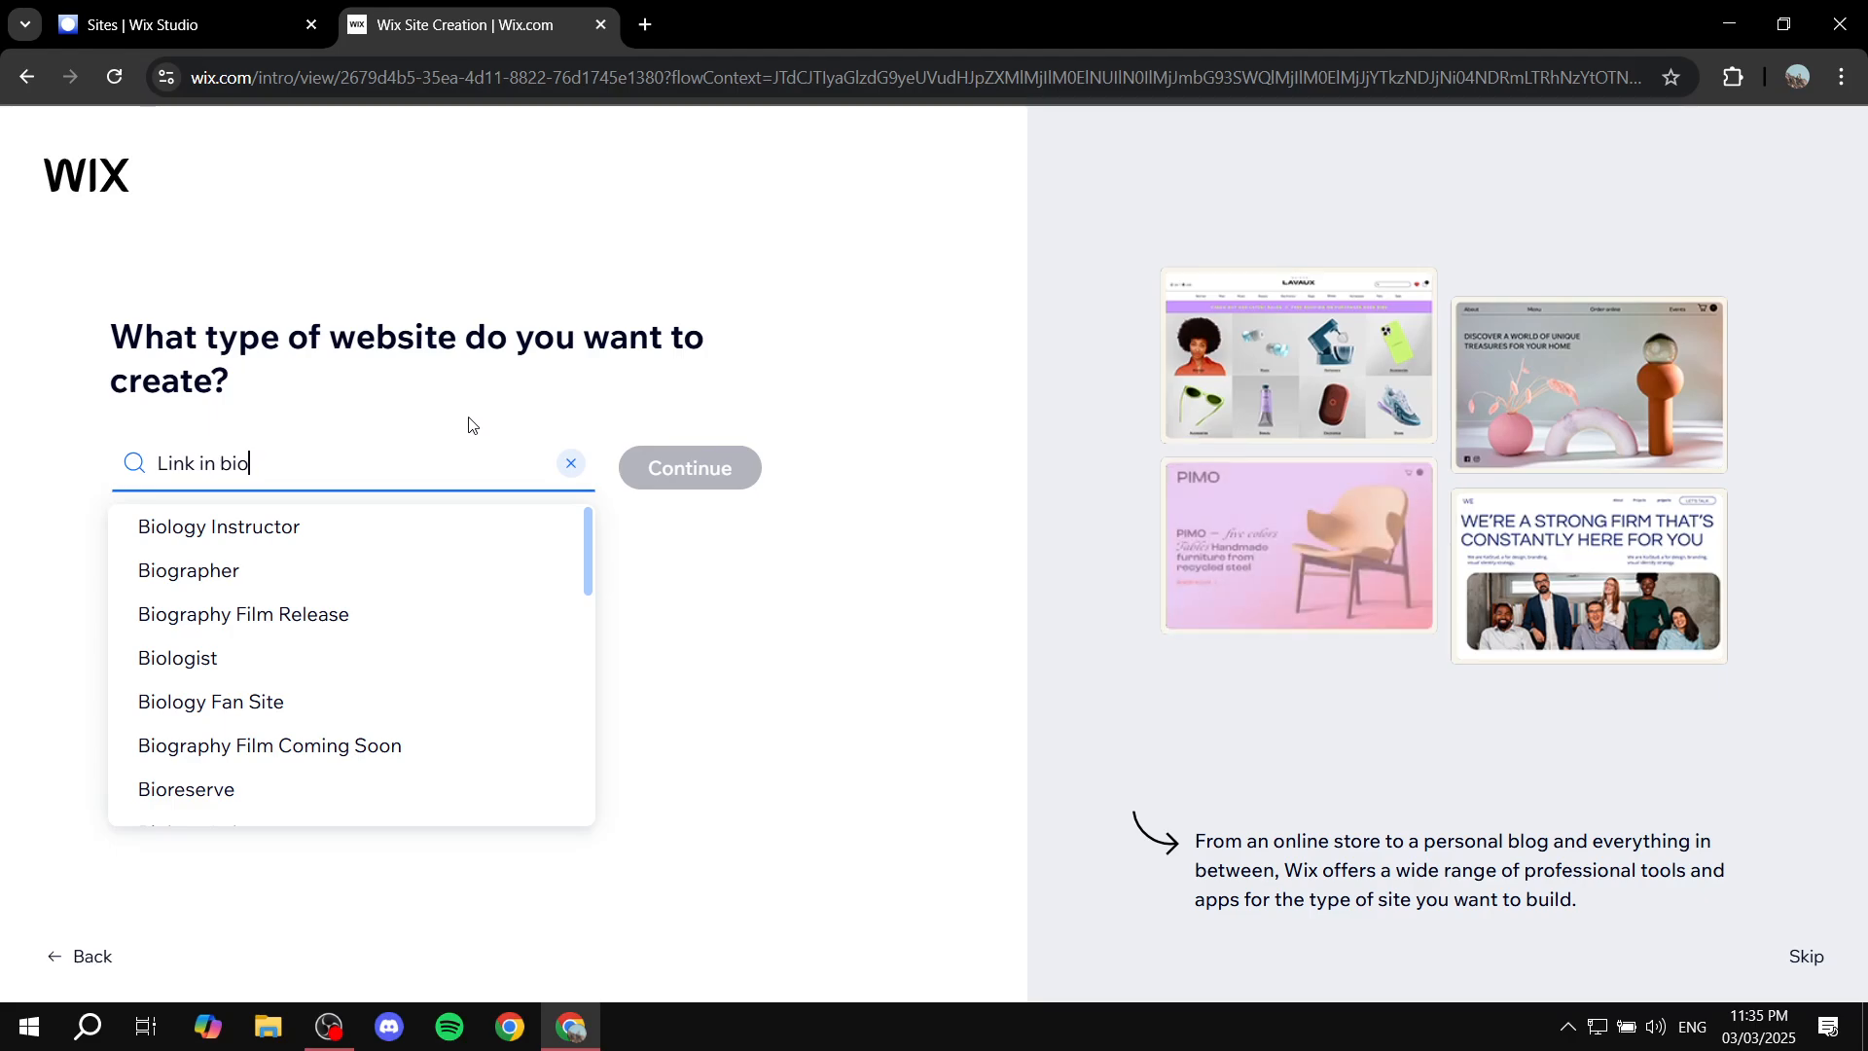
pyautogui.press('BackSpace')
pyautogui.press('BackSpace')
pyautogui.press('BackSpace')
pyautogui.press('BackSpace')
pyautogui.press('BackSpace')
pyautogui.press('BackSpace')
pyautogui.press('BackSpace')
pyautogui.press('BackSpace')
pyautogui.press('BackSpace')
pyautogui.press('BackSpace')
pyautogui.press('BackSpace')
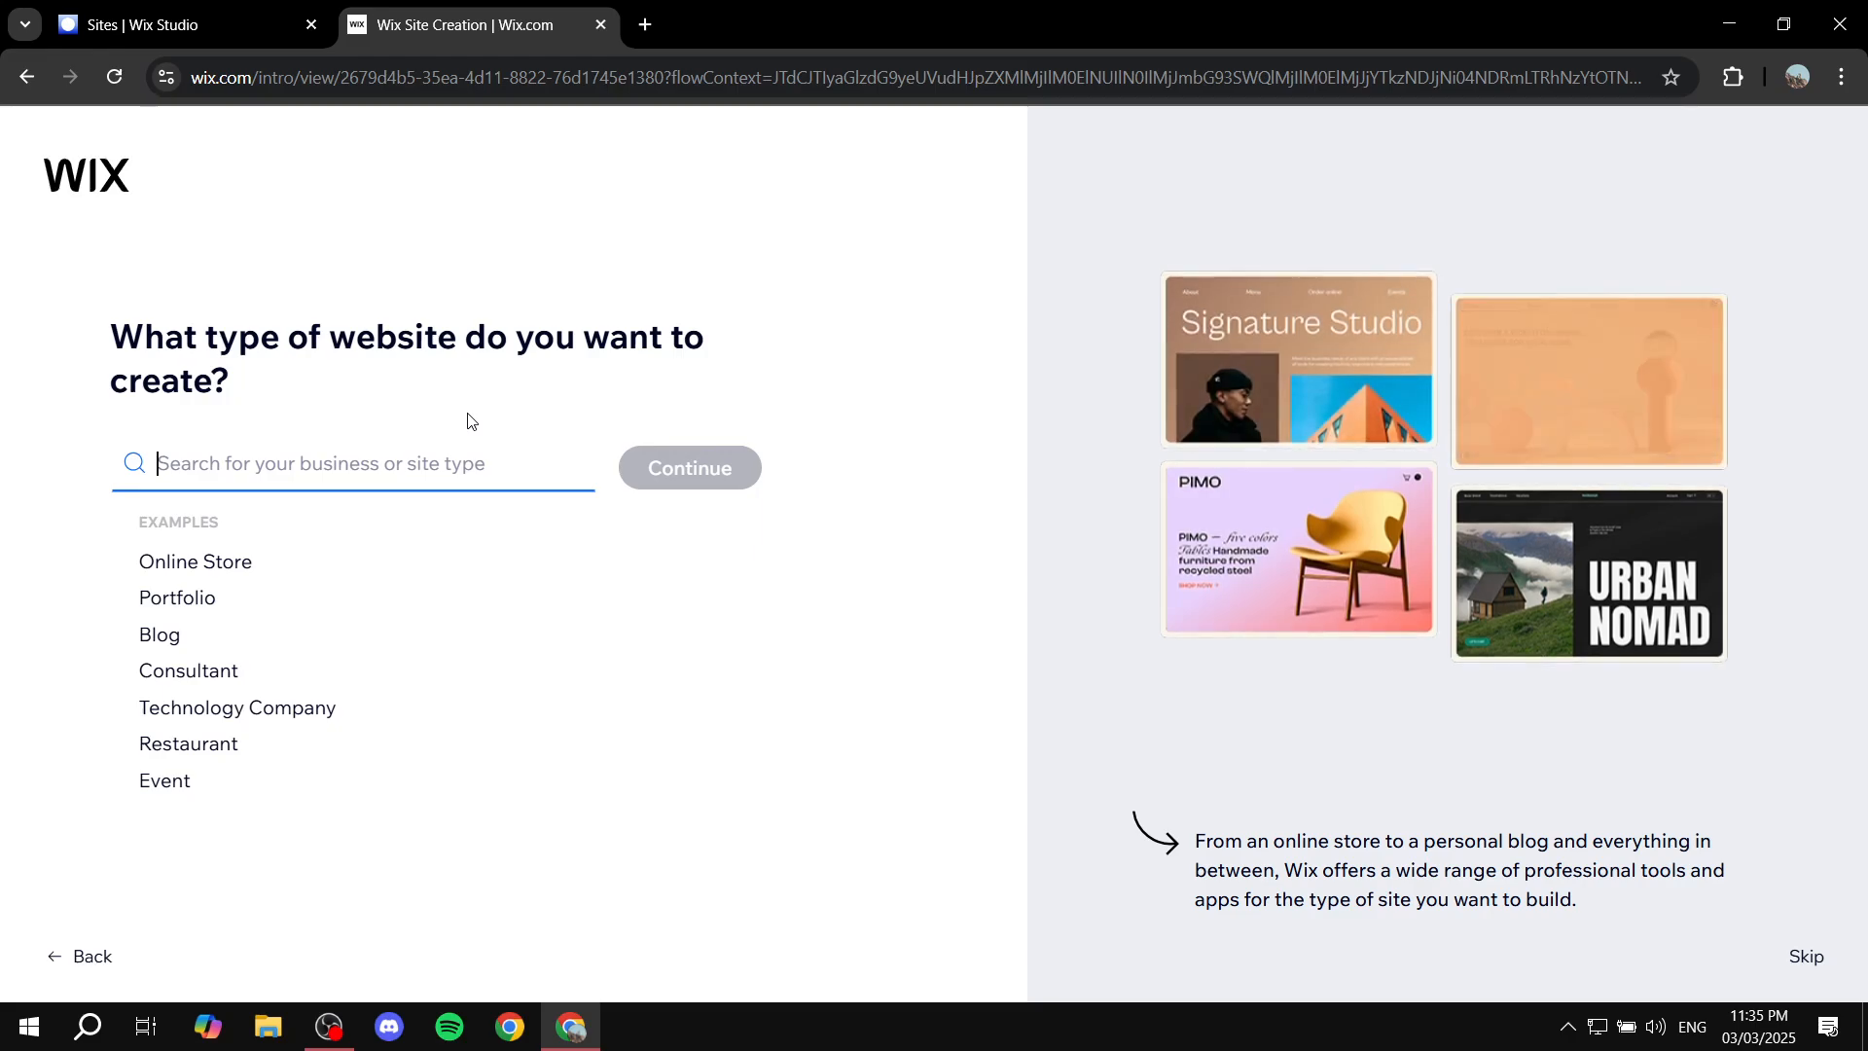
# Skip choosing a website type and name the website TestSpace.
pyautogui.click(1808, 969)
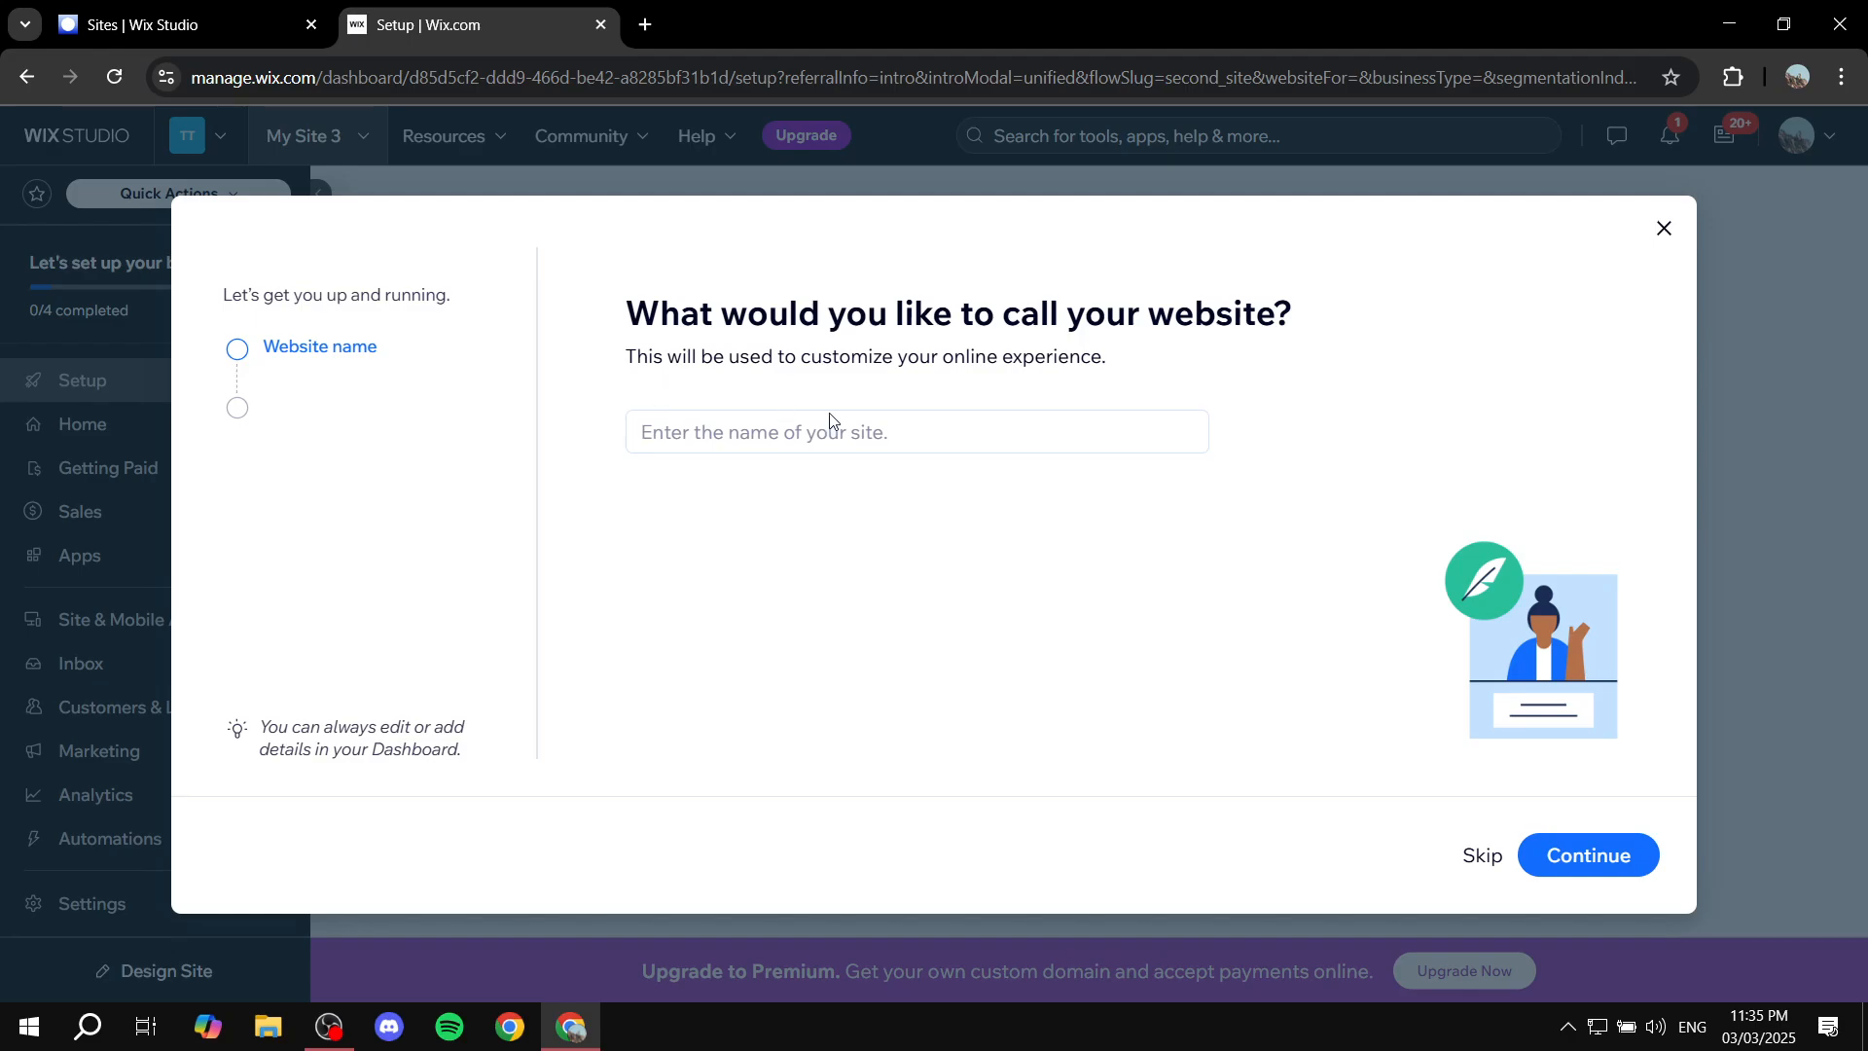
pyautogui.click(830, 431)
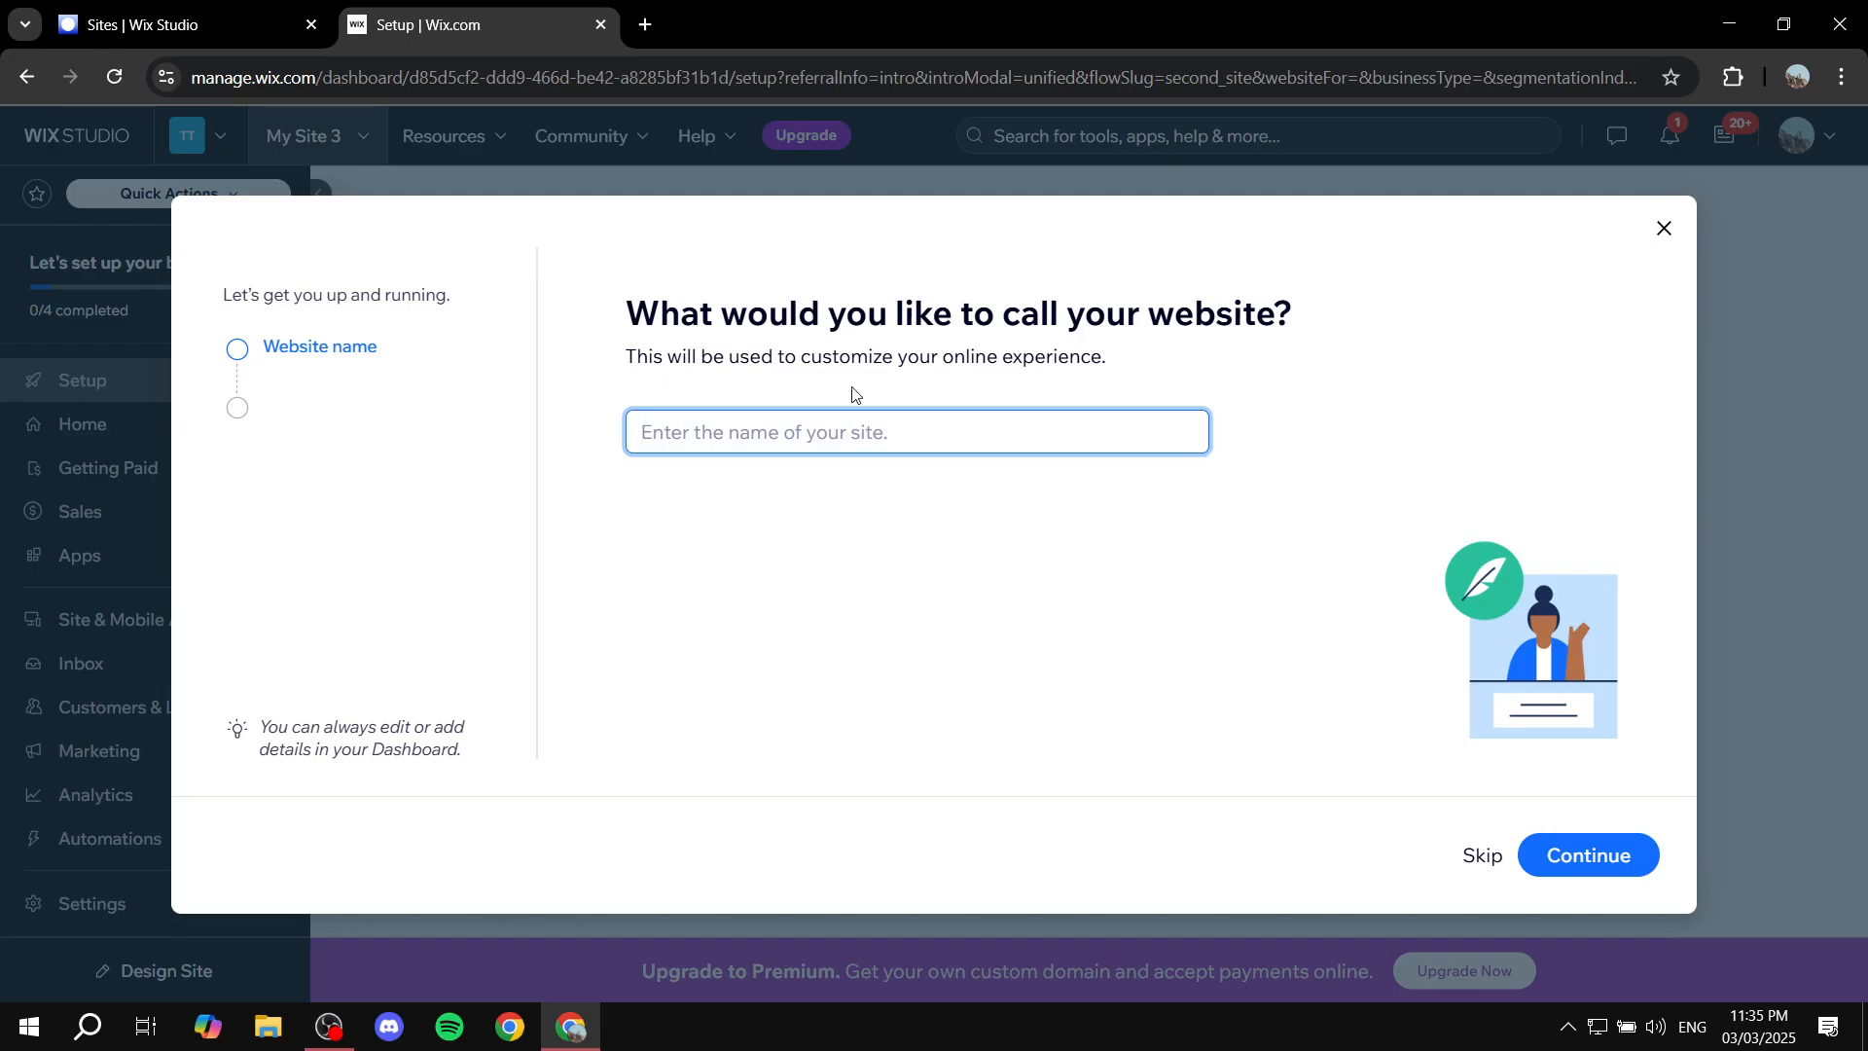
pyautogui.write('TestSpace')
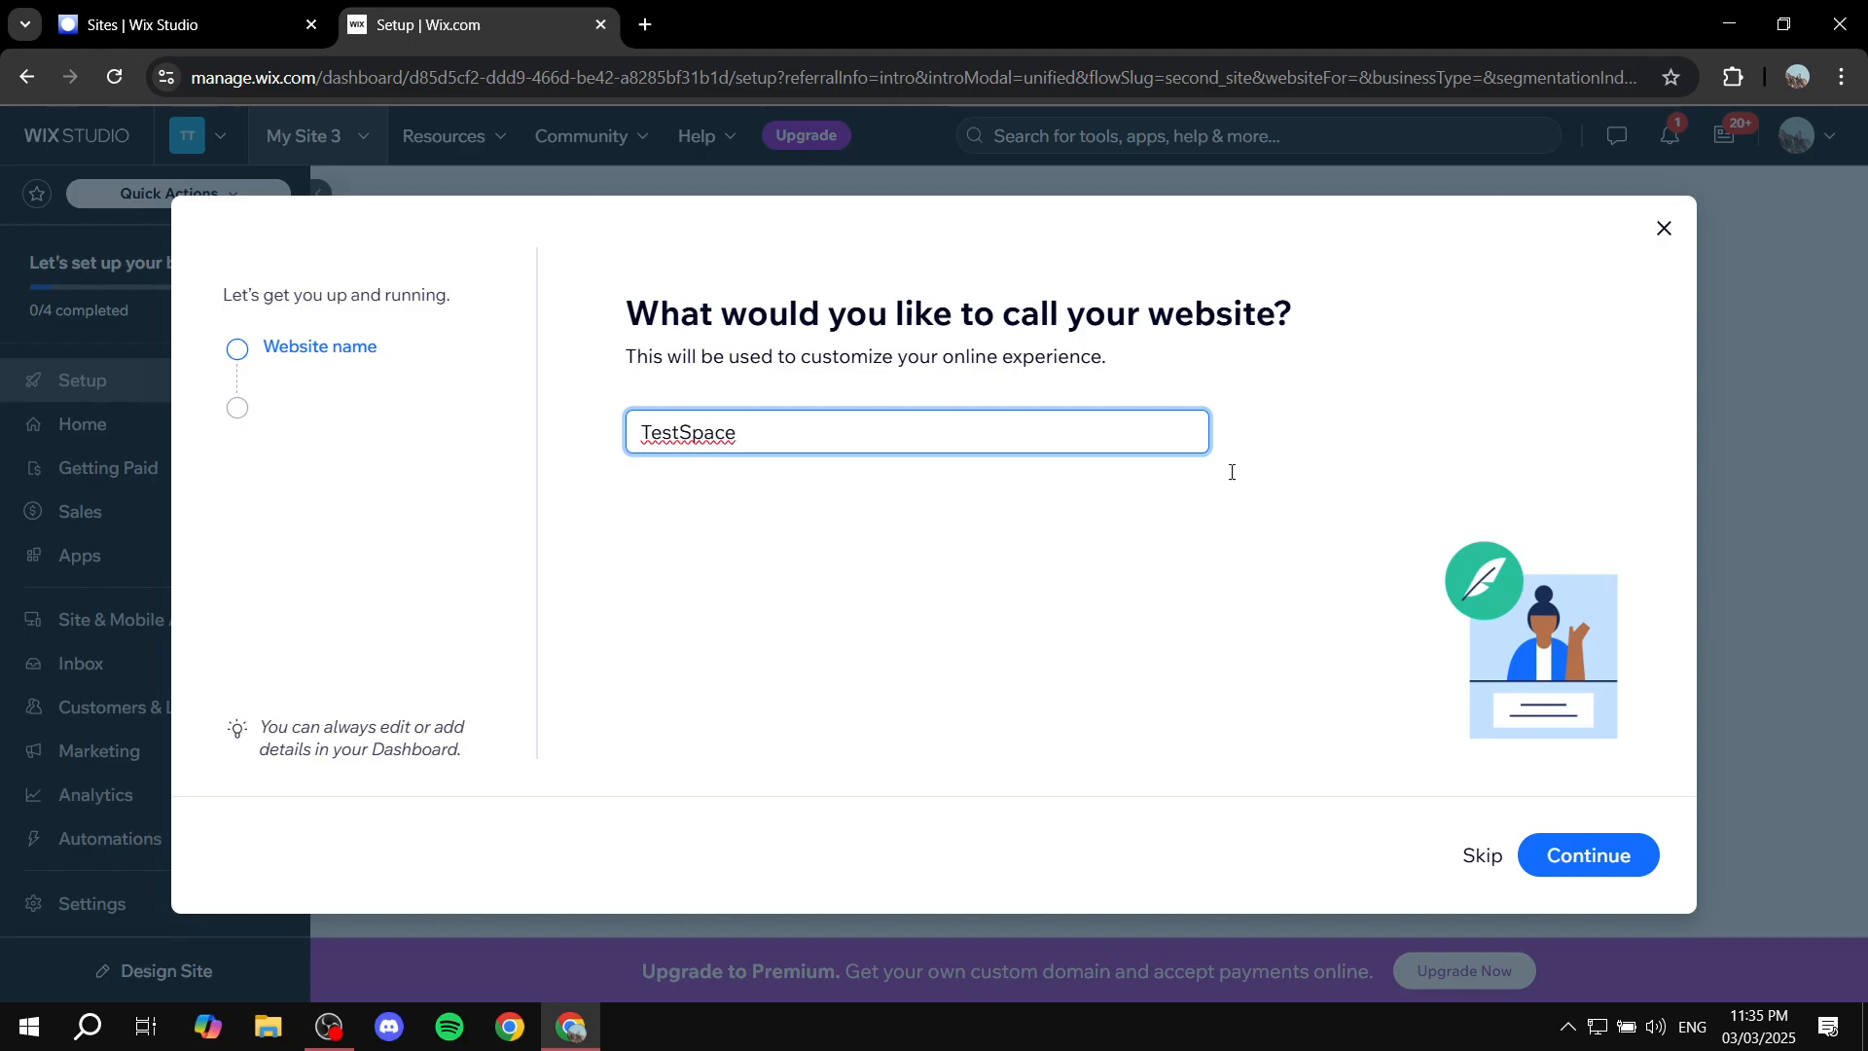
pyautogui.click(1619, 853)
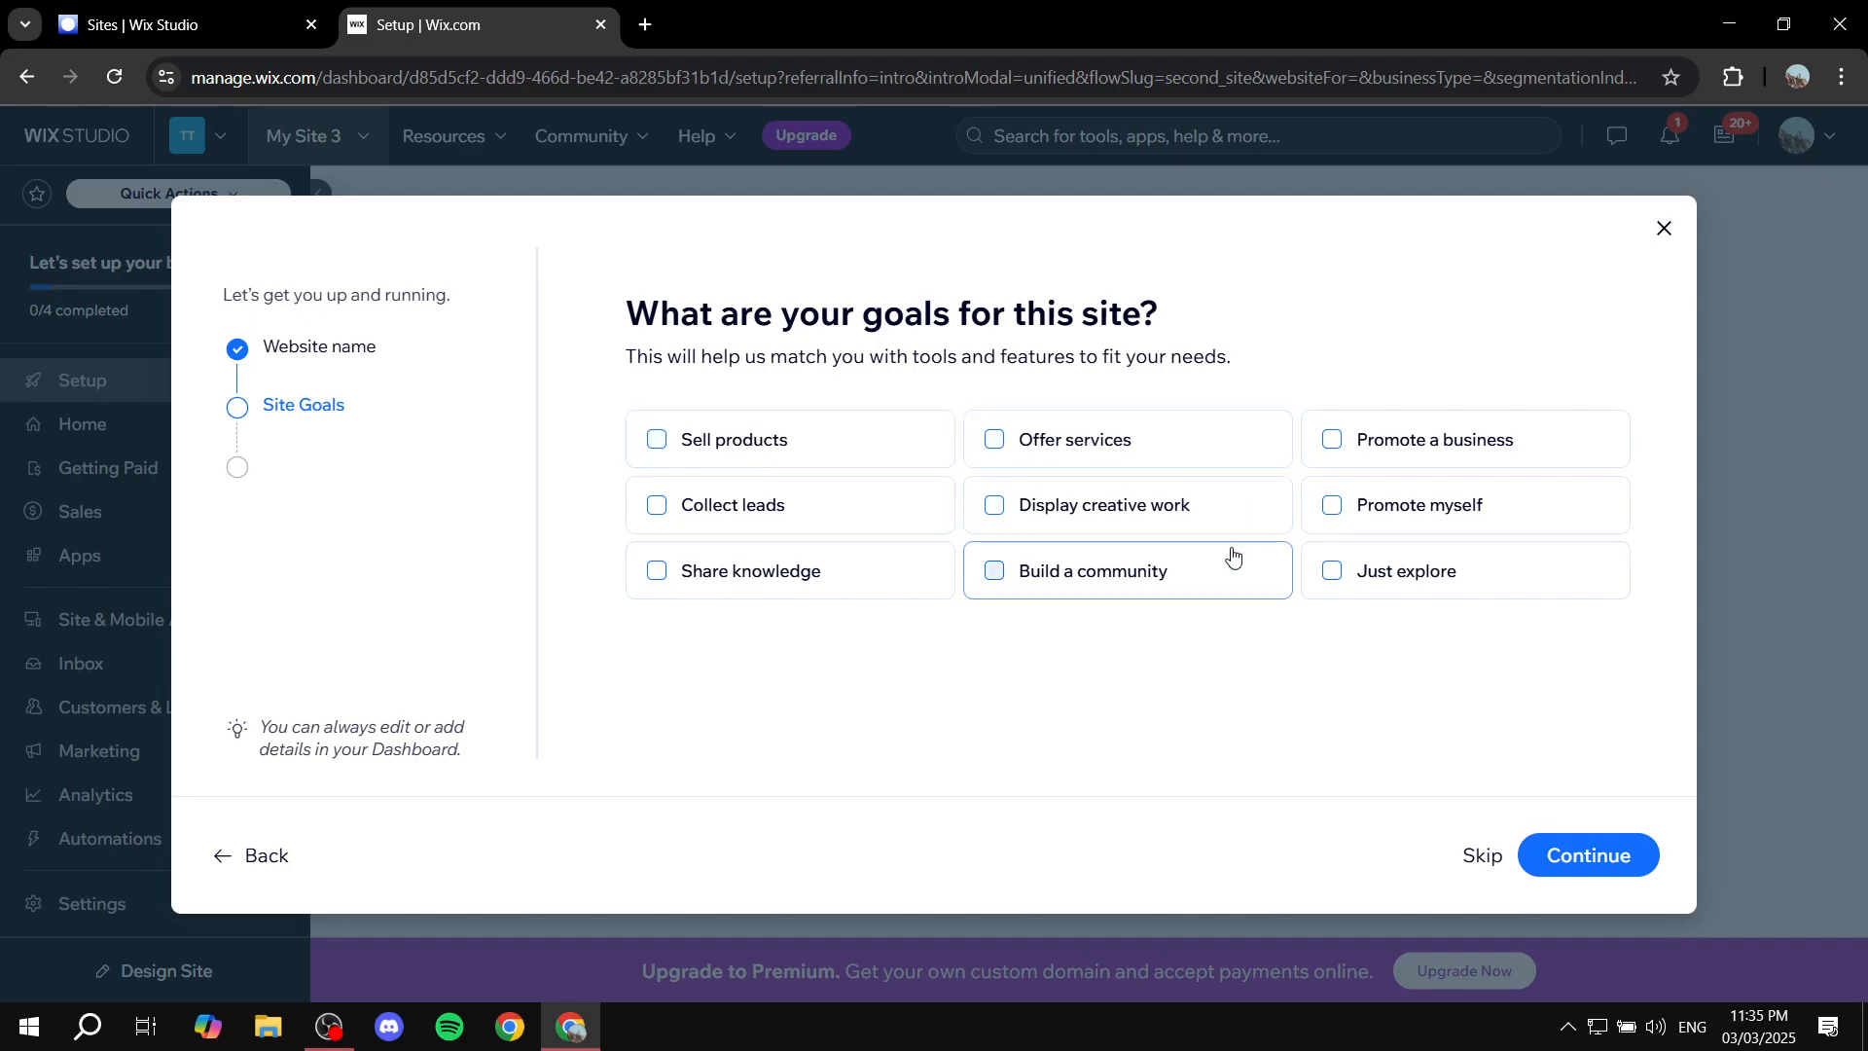
# Set the site goals to Promote a business and Promote myself, and continue the setup.
pyautogui.click(1439, 445)
pyautogui.click(1443, 513)
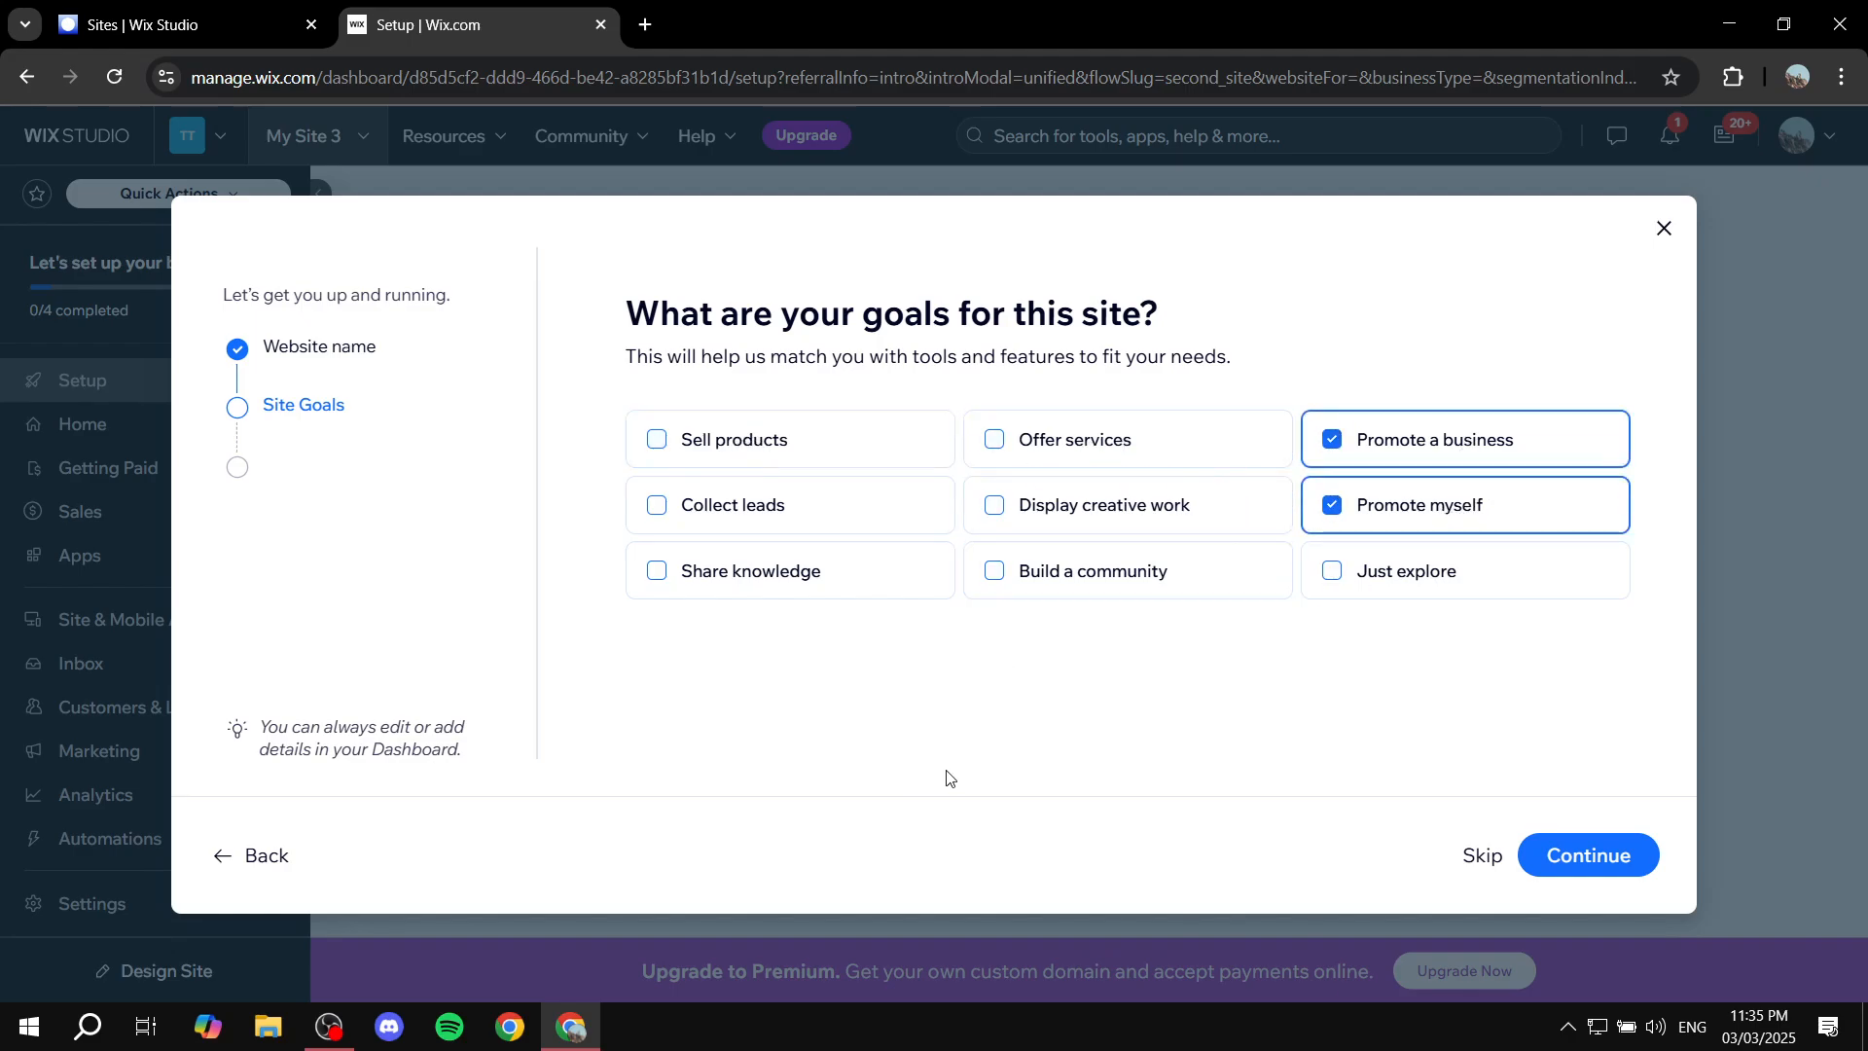
pyautogui.click(1116, 519)
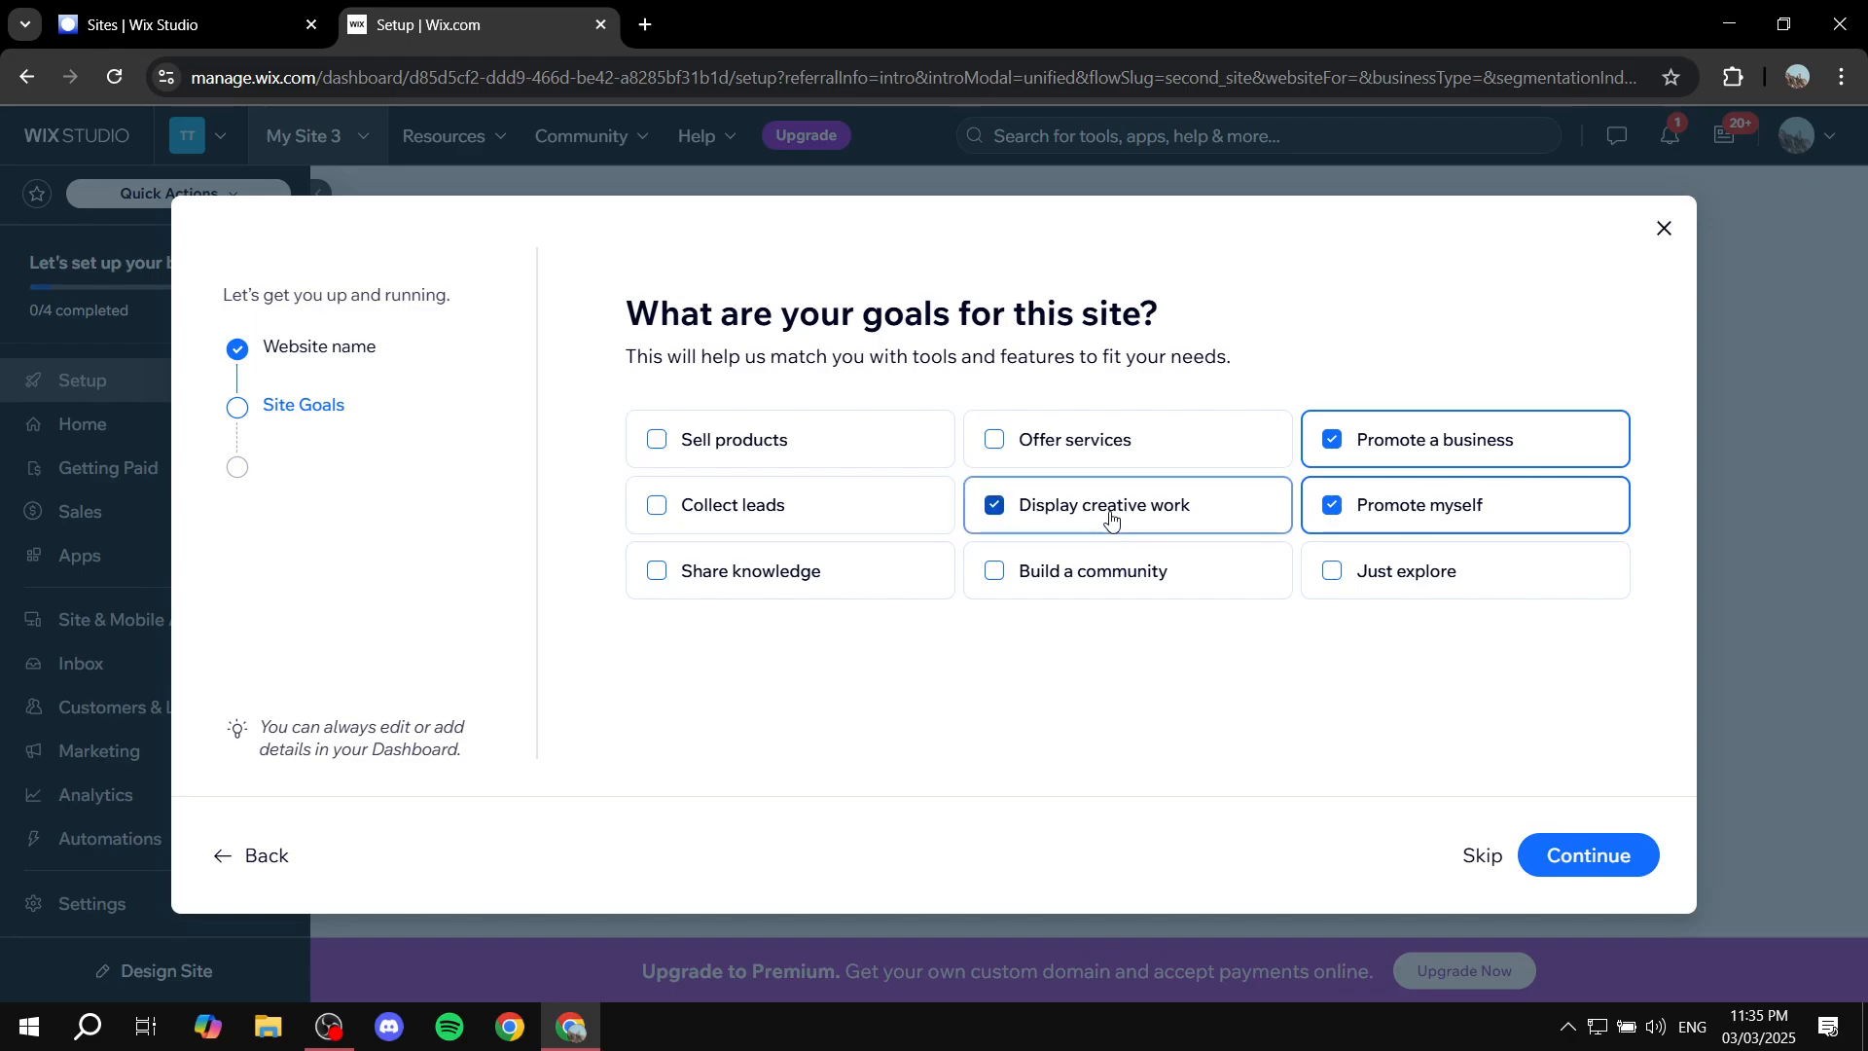
pyautogui.click(994, 505)
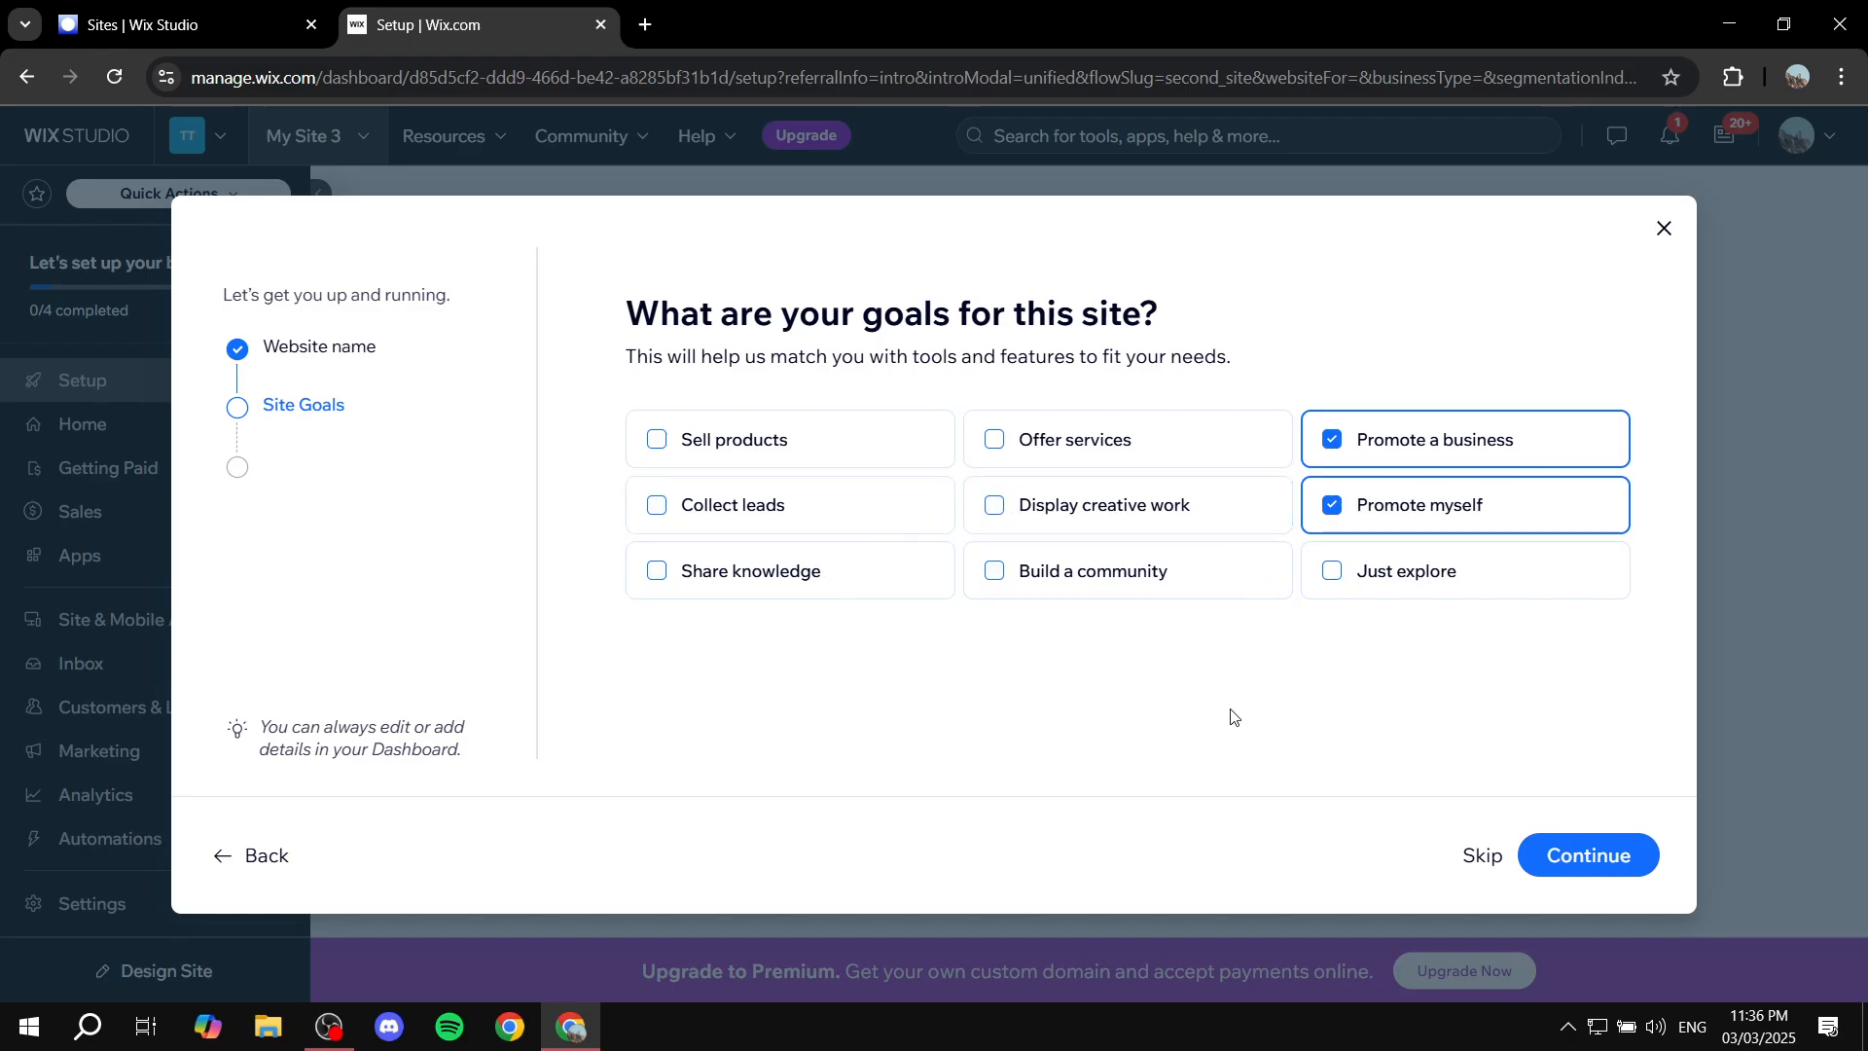
pyautogui.click(1555, 860)
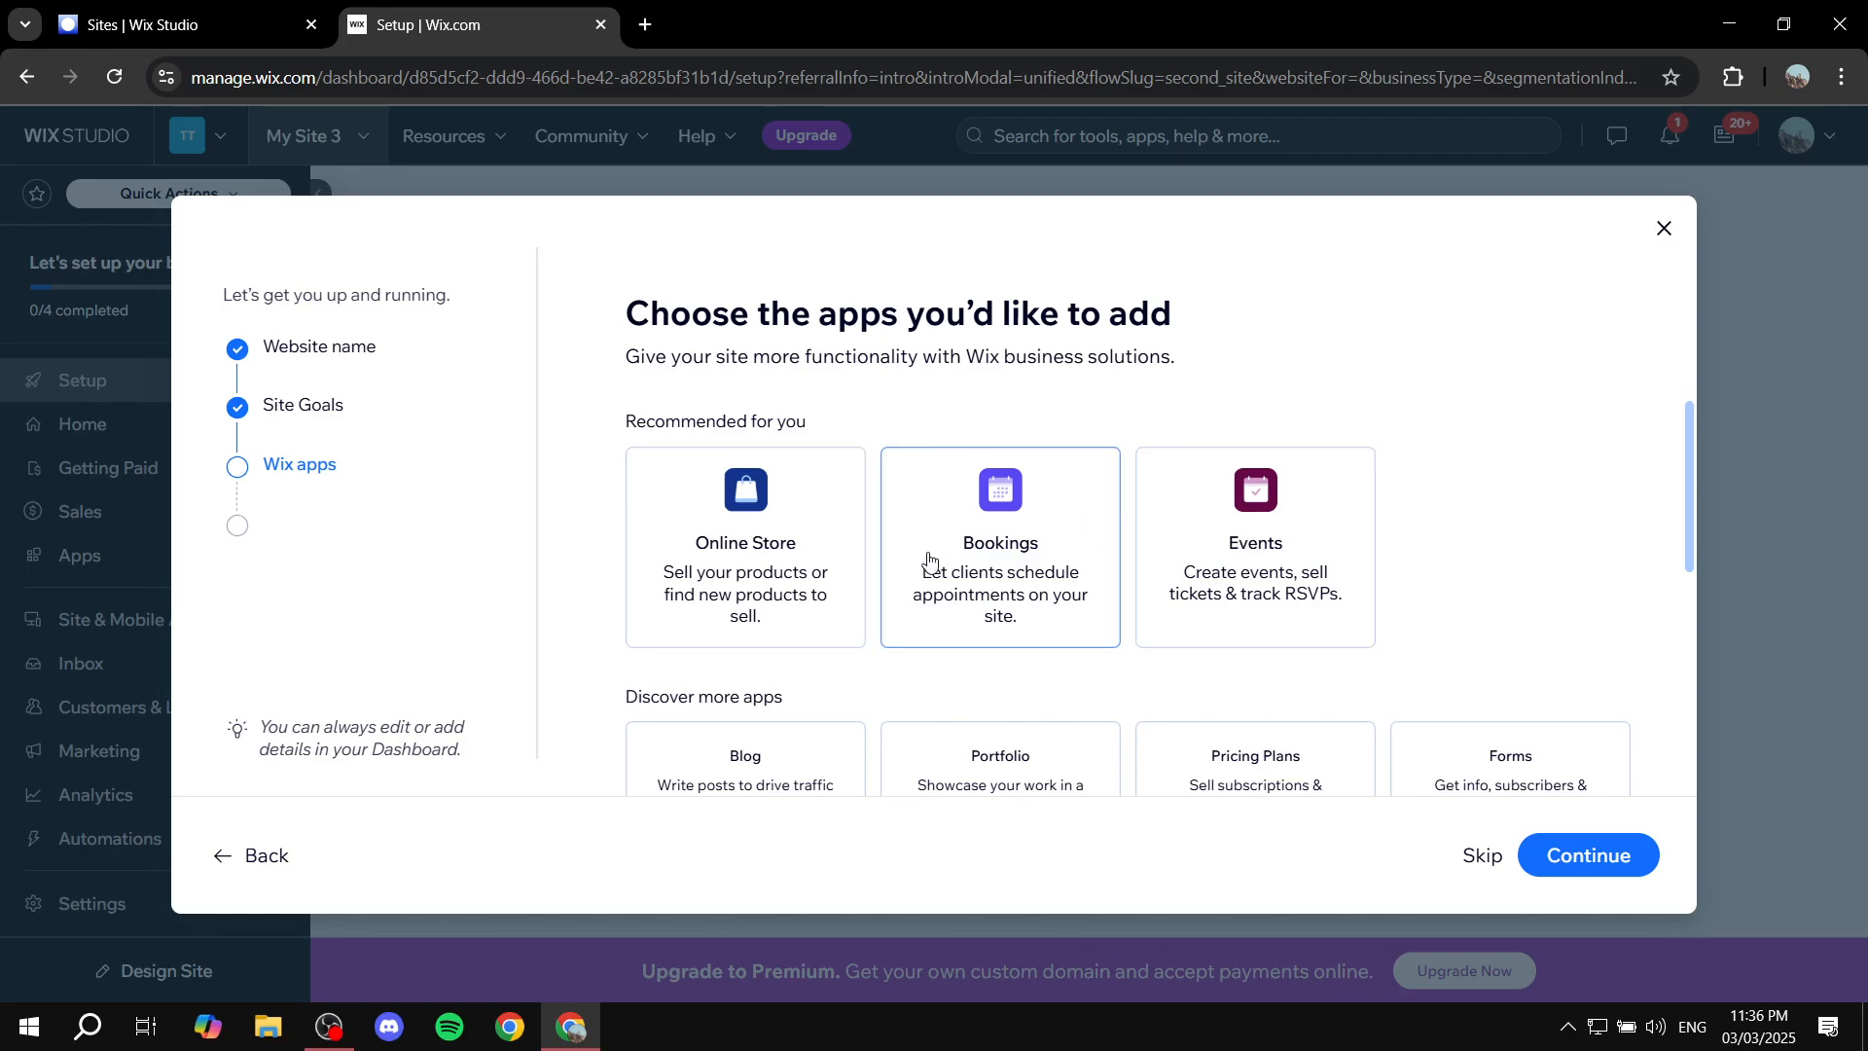
# Finish the setup without adding any apps and start designing the site from the dashboard home.
pyautogui.scroll(-5, 1429, 557)
pyautogui.scroll(5, 963, 535)
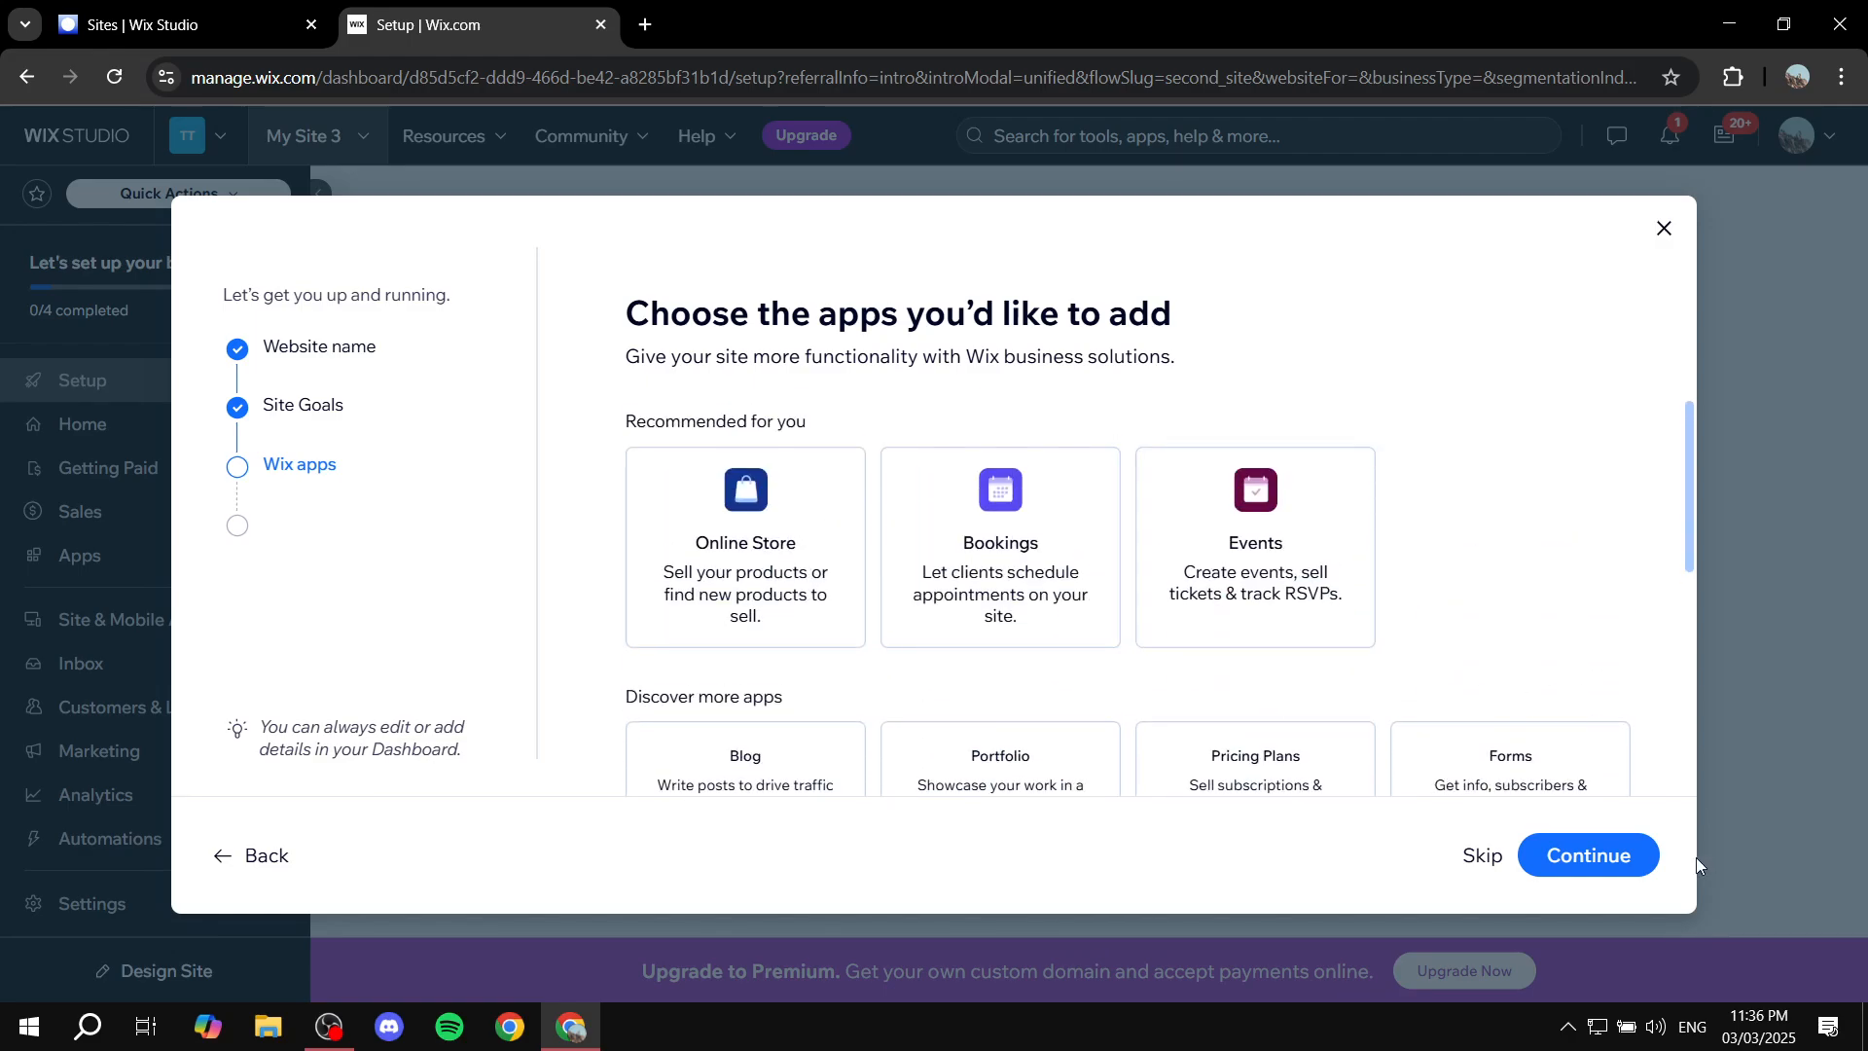
pyautogui.click(1539, 861)
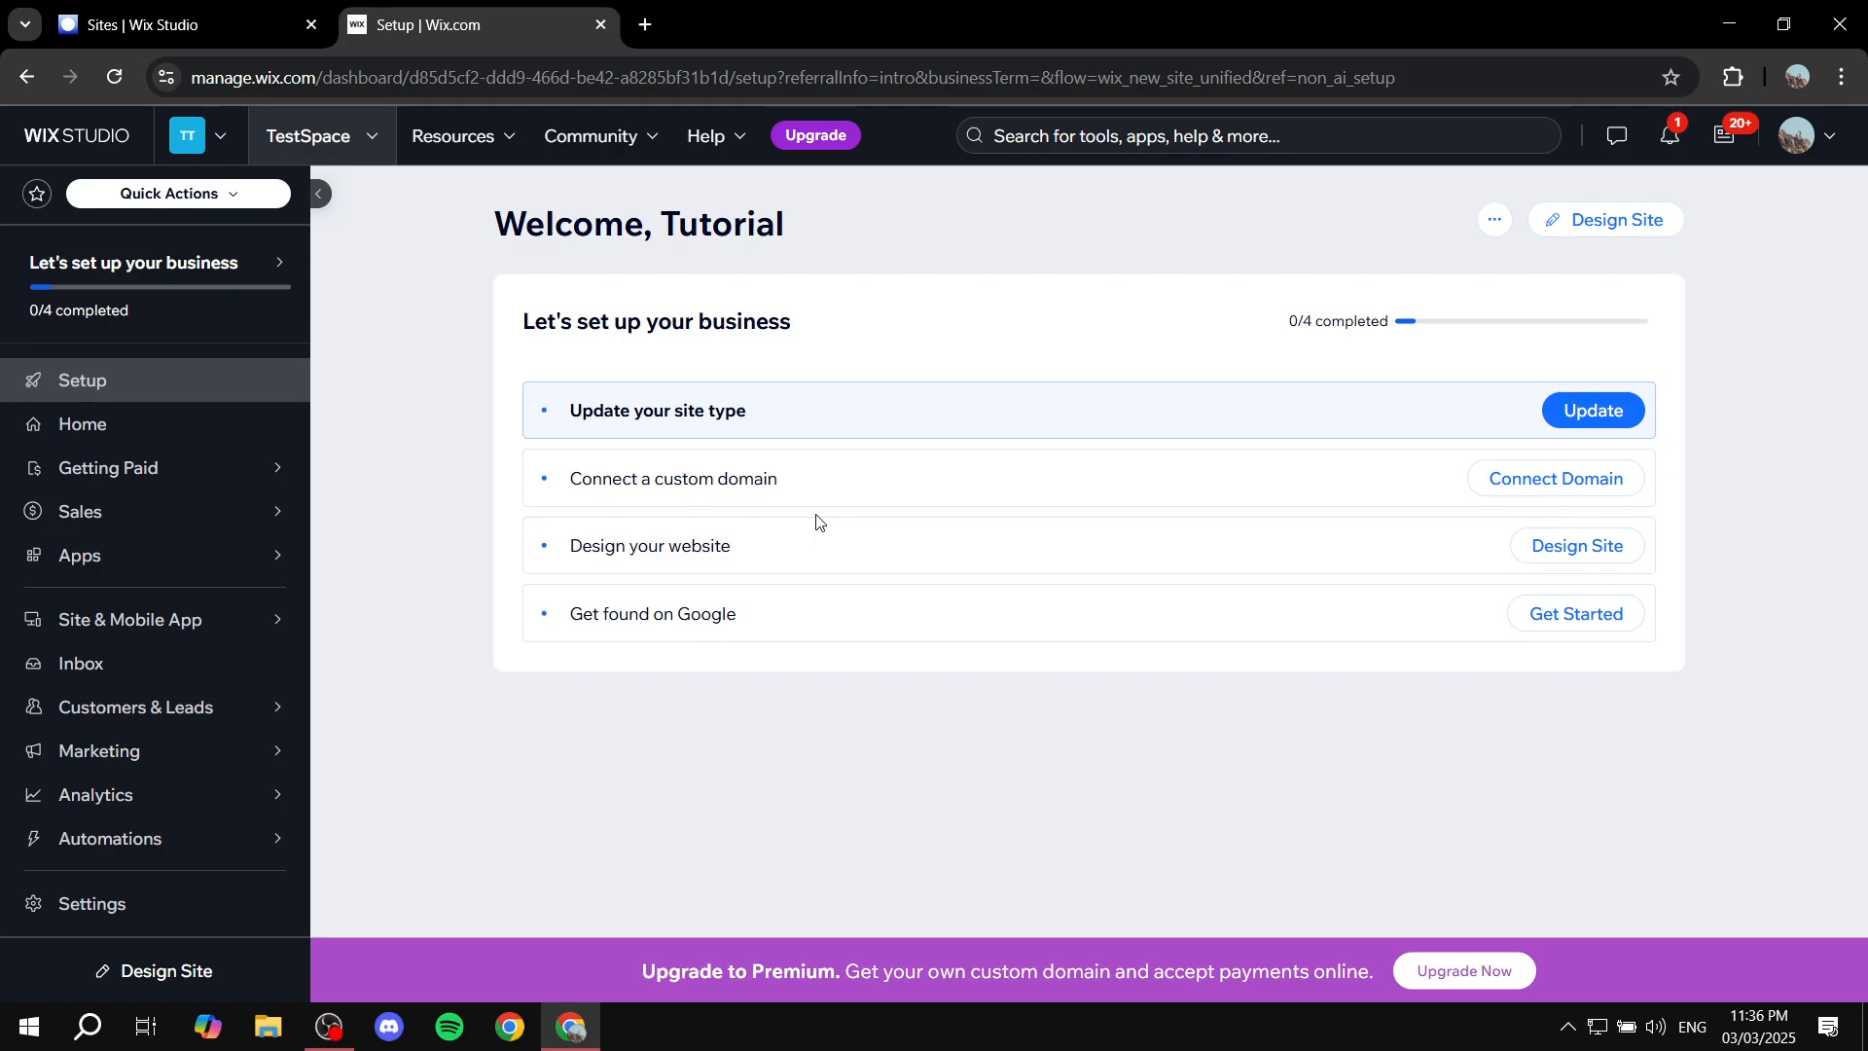
pyautogui.click(277, 430)
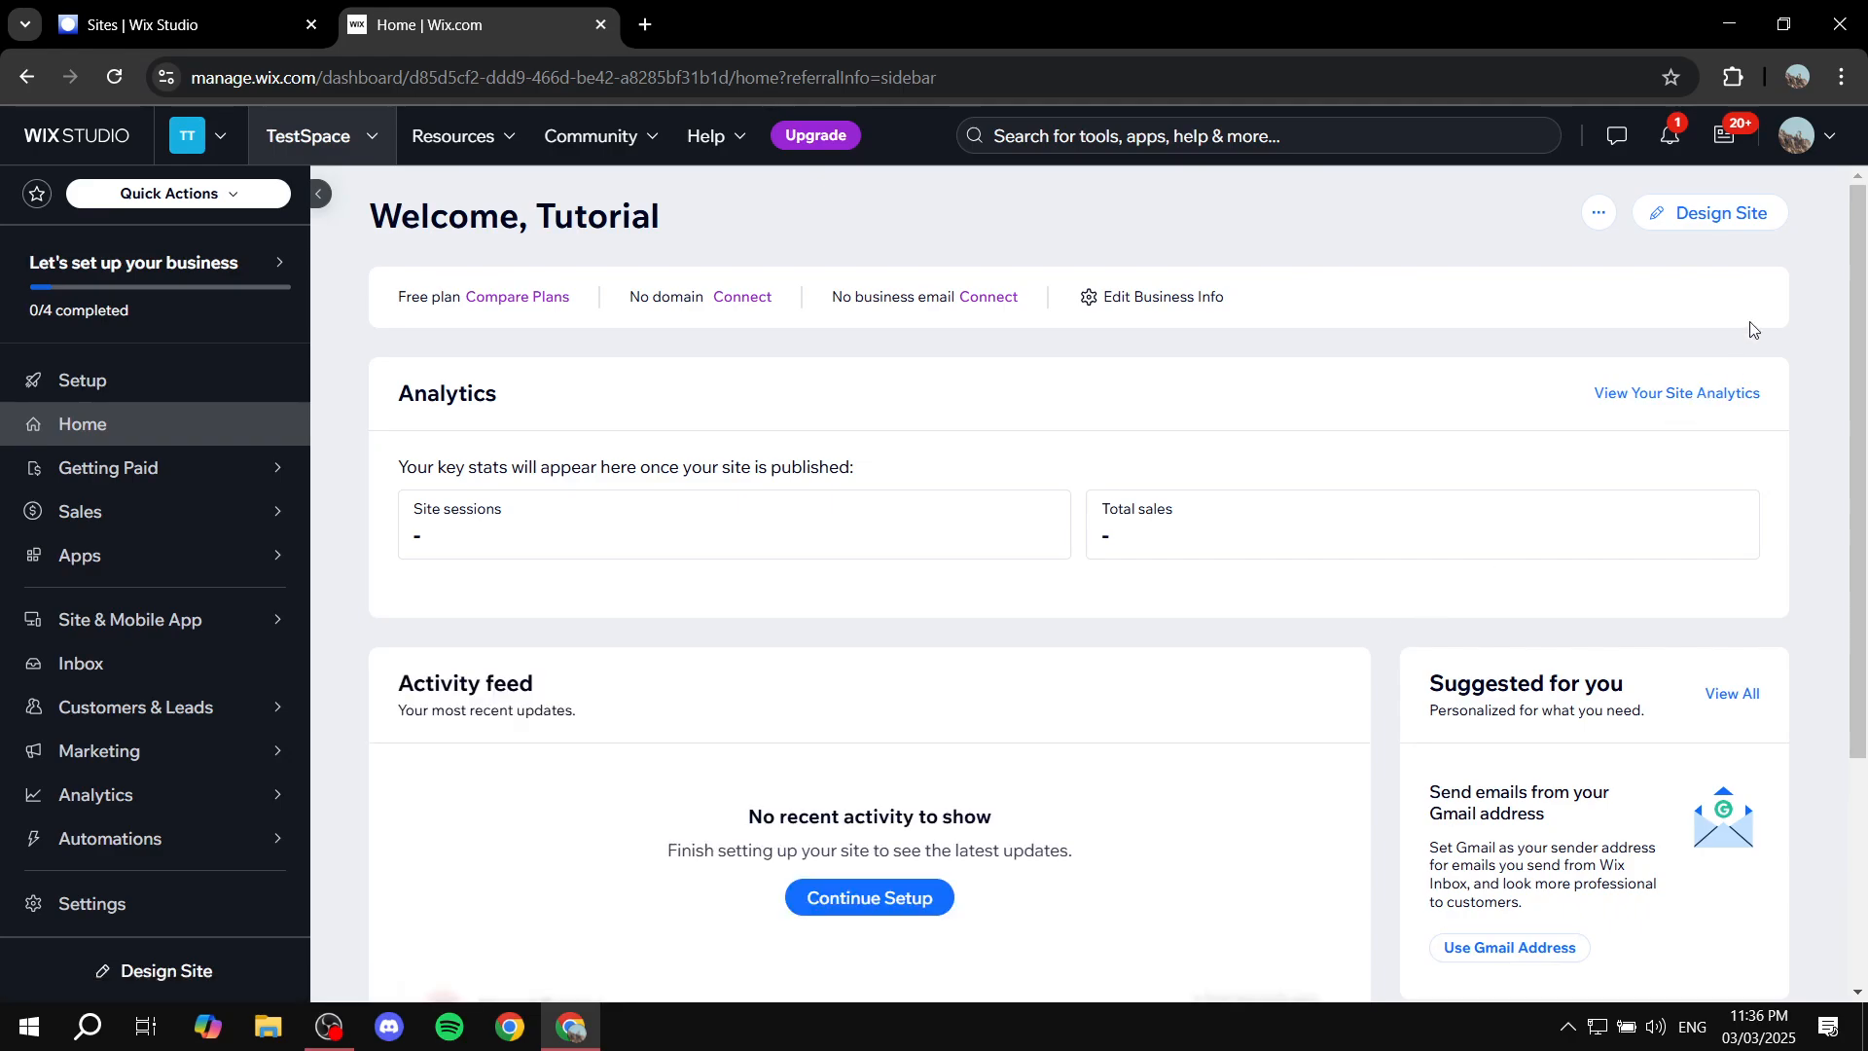
pyautogui.click(1717, 219)
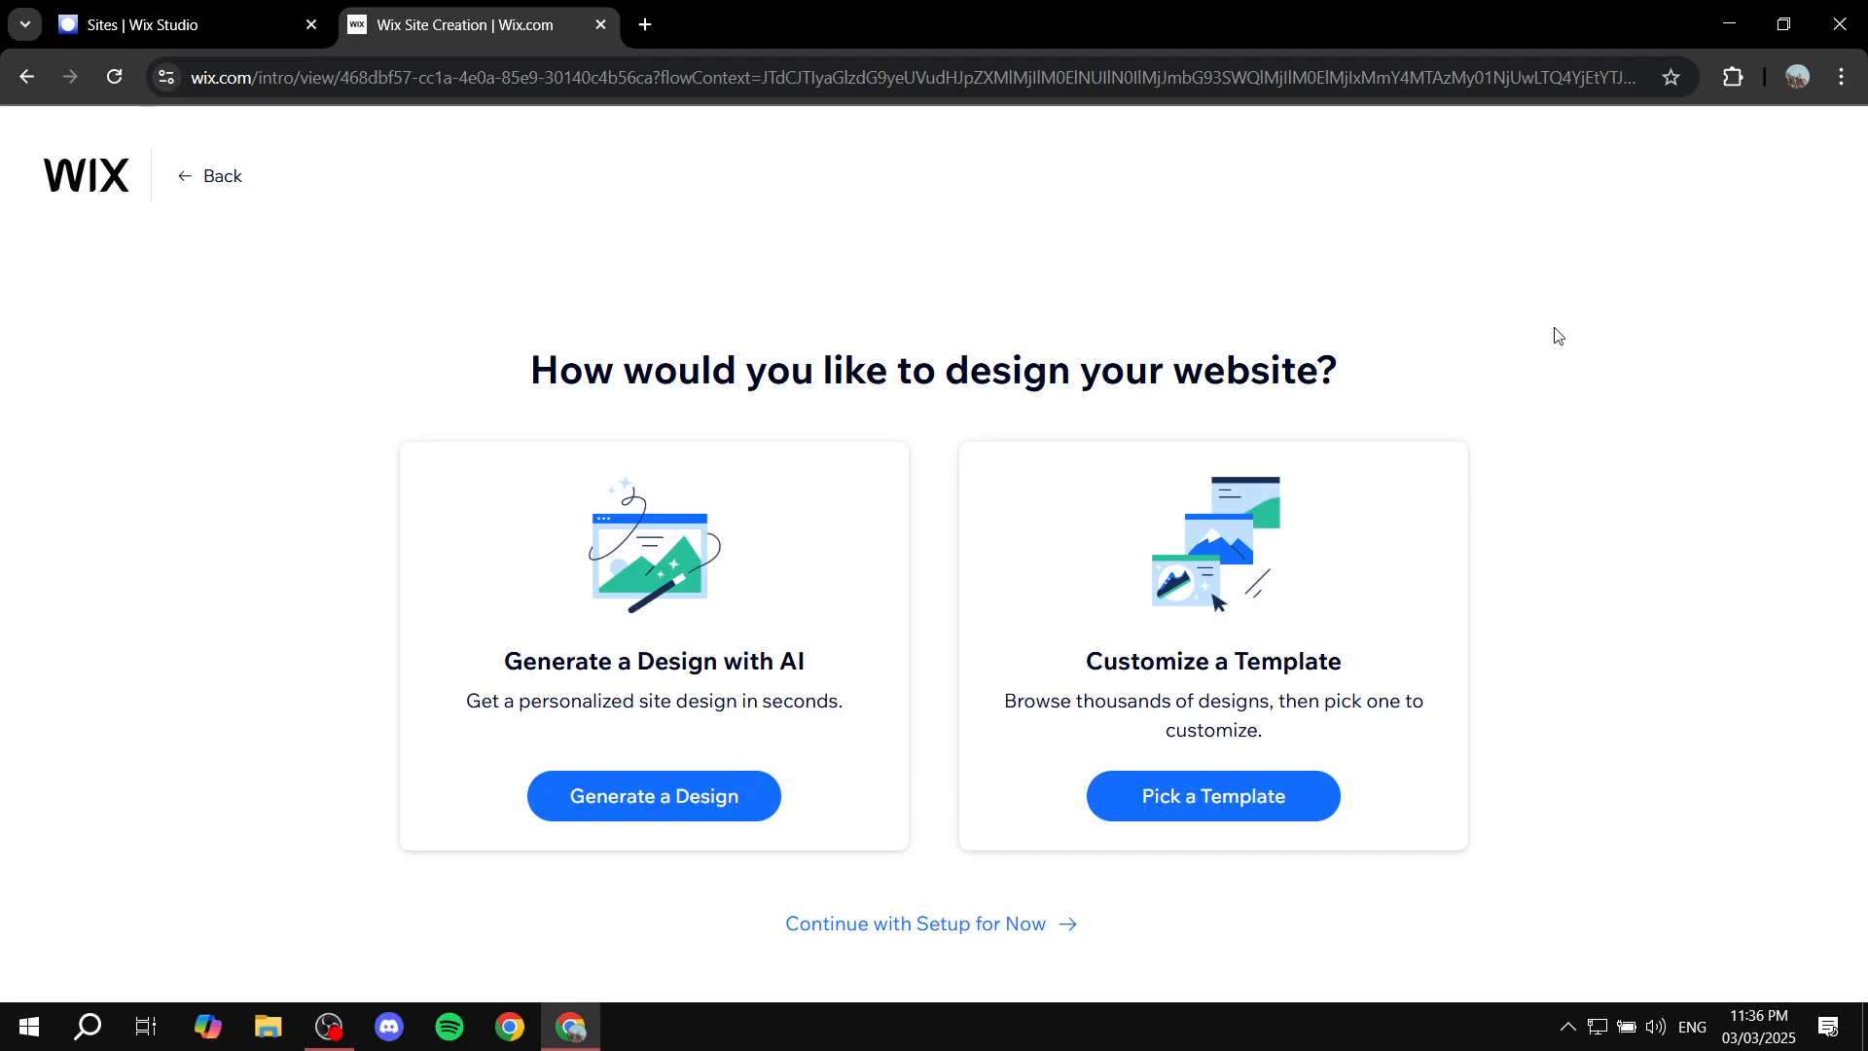
pyautogui.moveTo(1062, 657); pyautogui.dragTo(1438, 676)
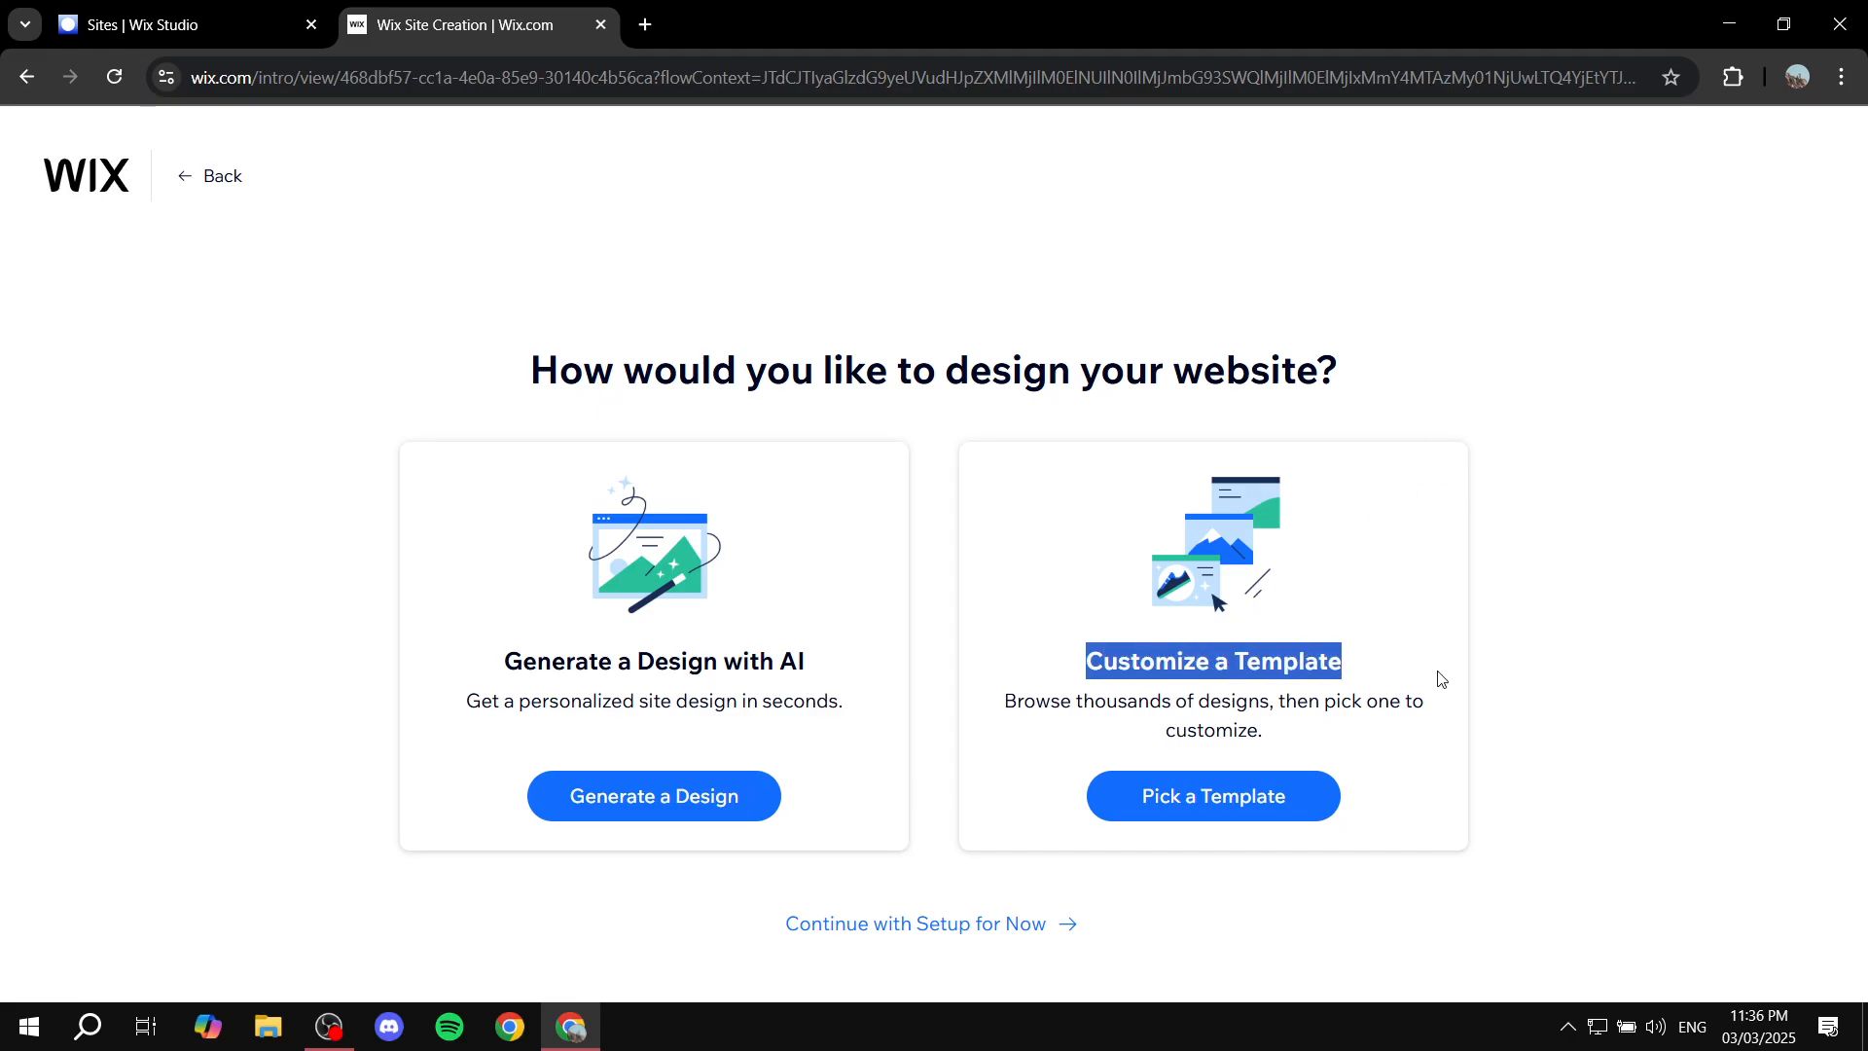
pyautogui.click(1442, 678)
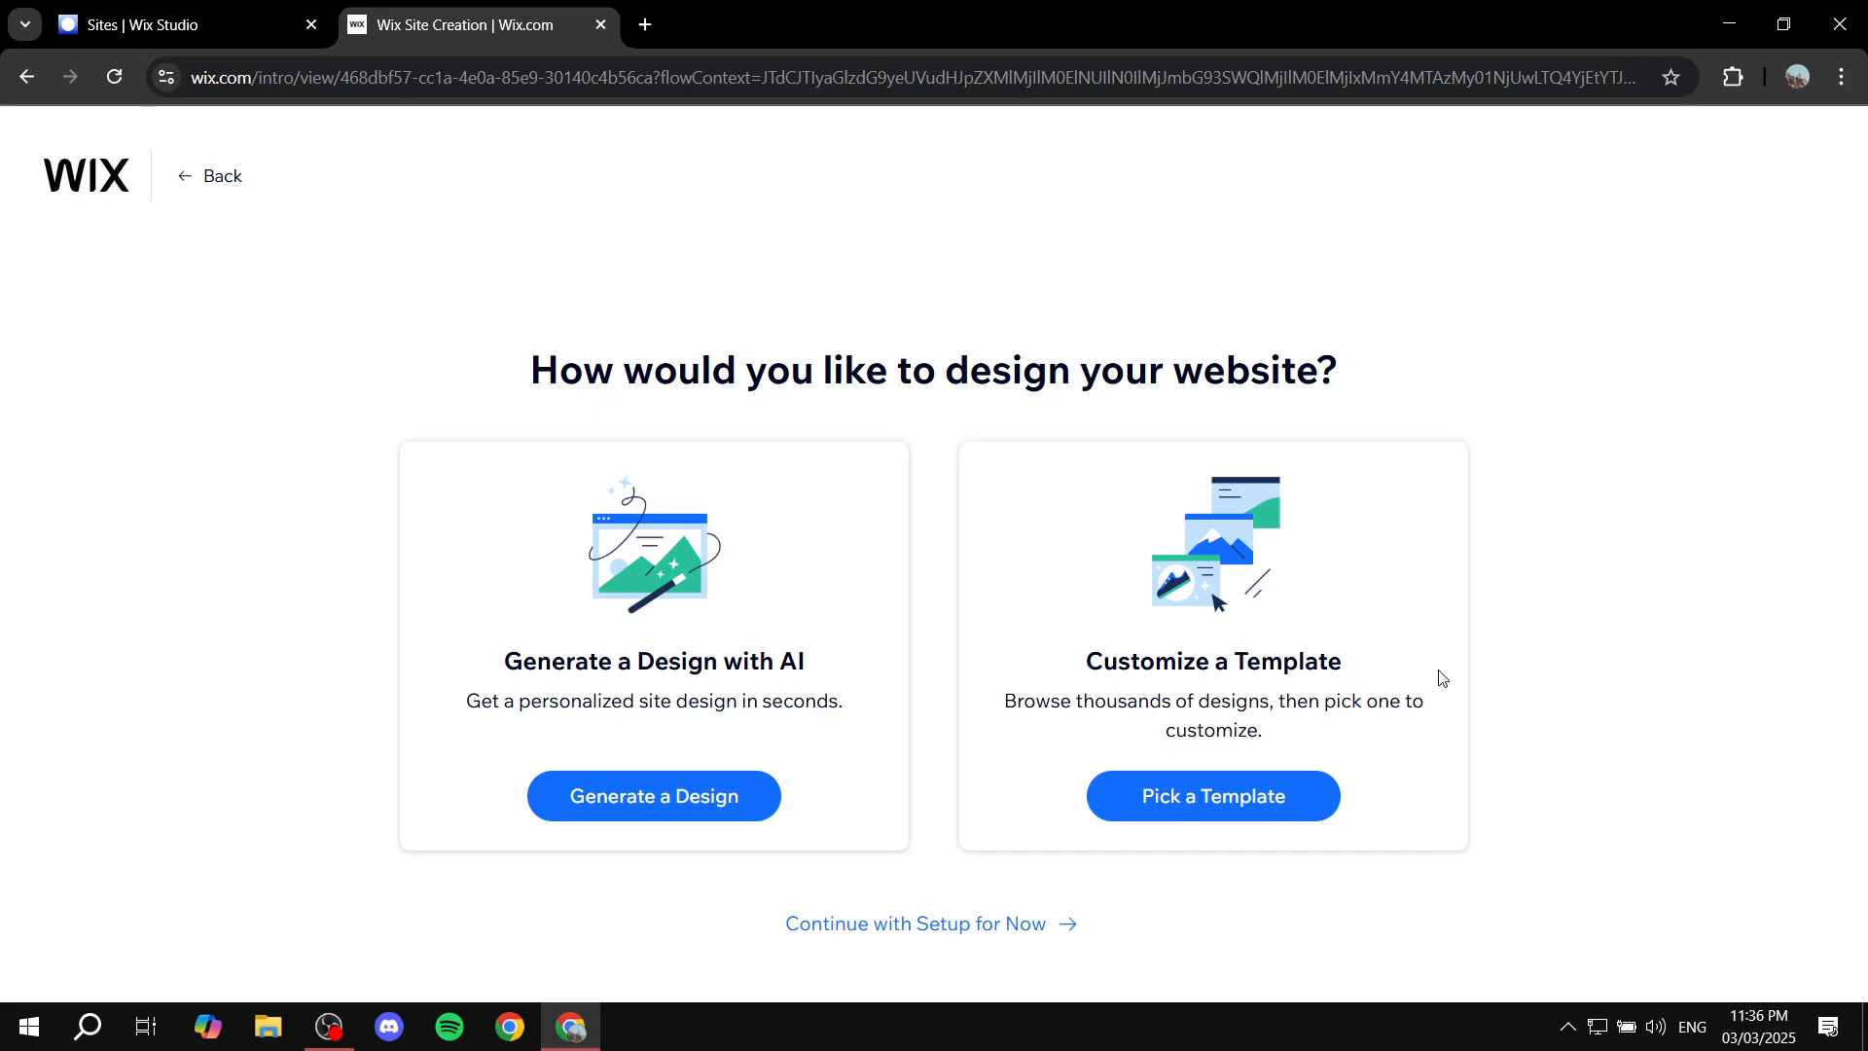
pyautogui.moveTo(575, 674); pyautogui.dragTo(934, 679)
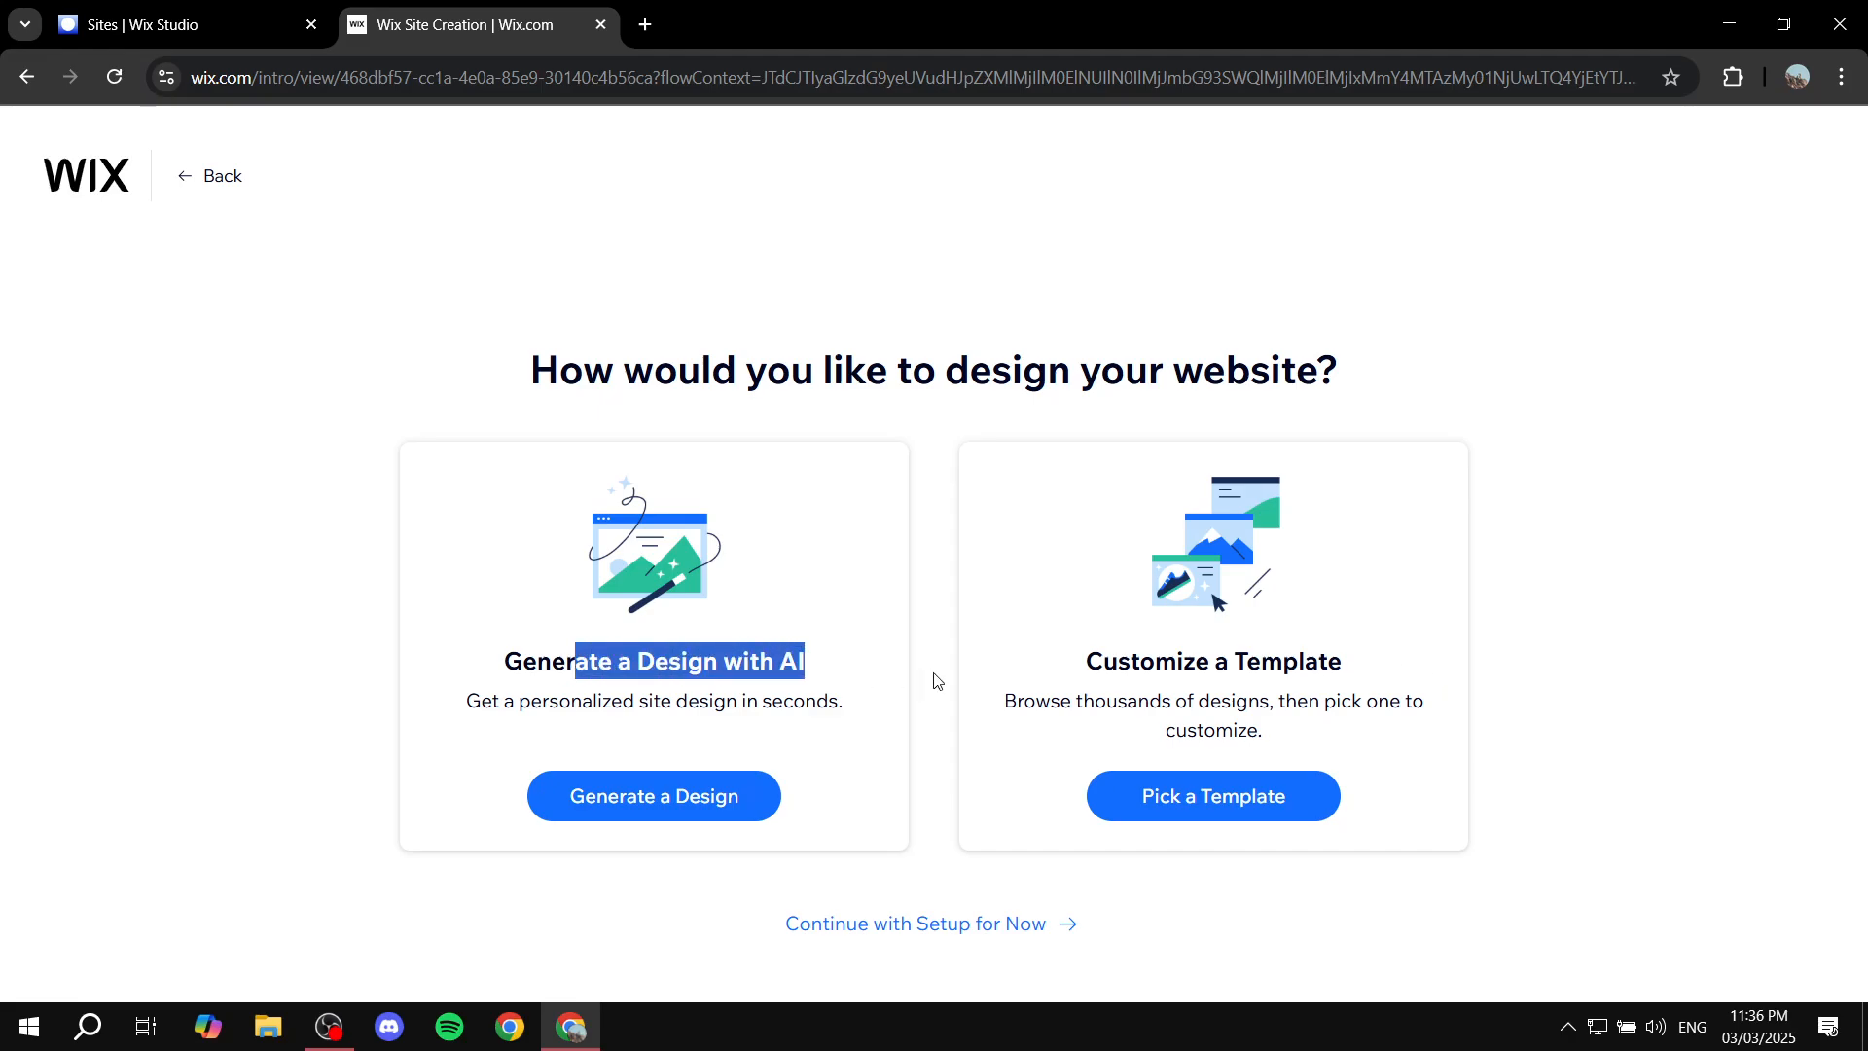
pyautogui.click(935, 680)
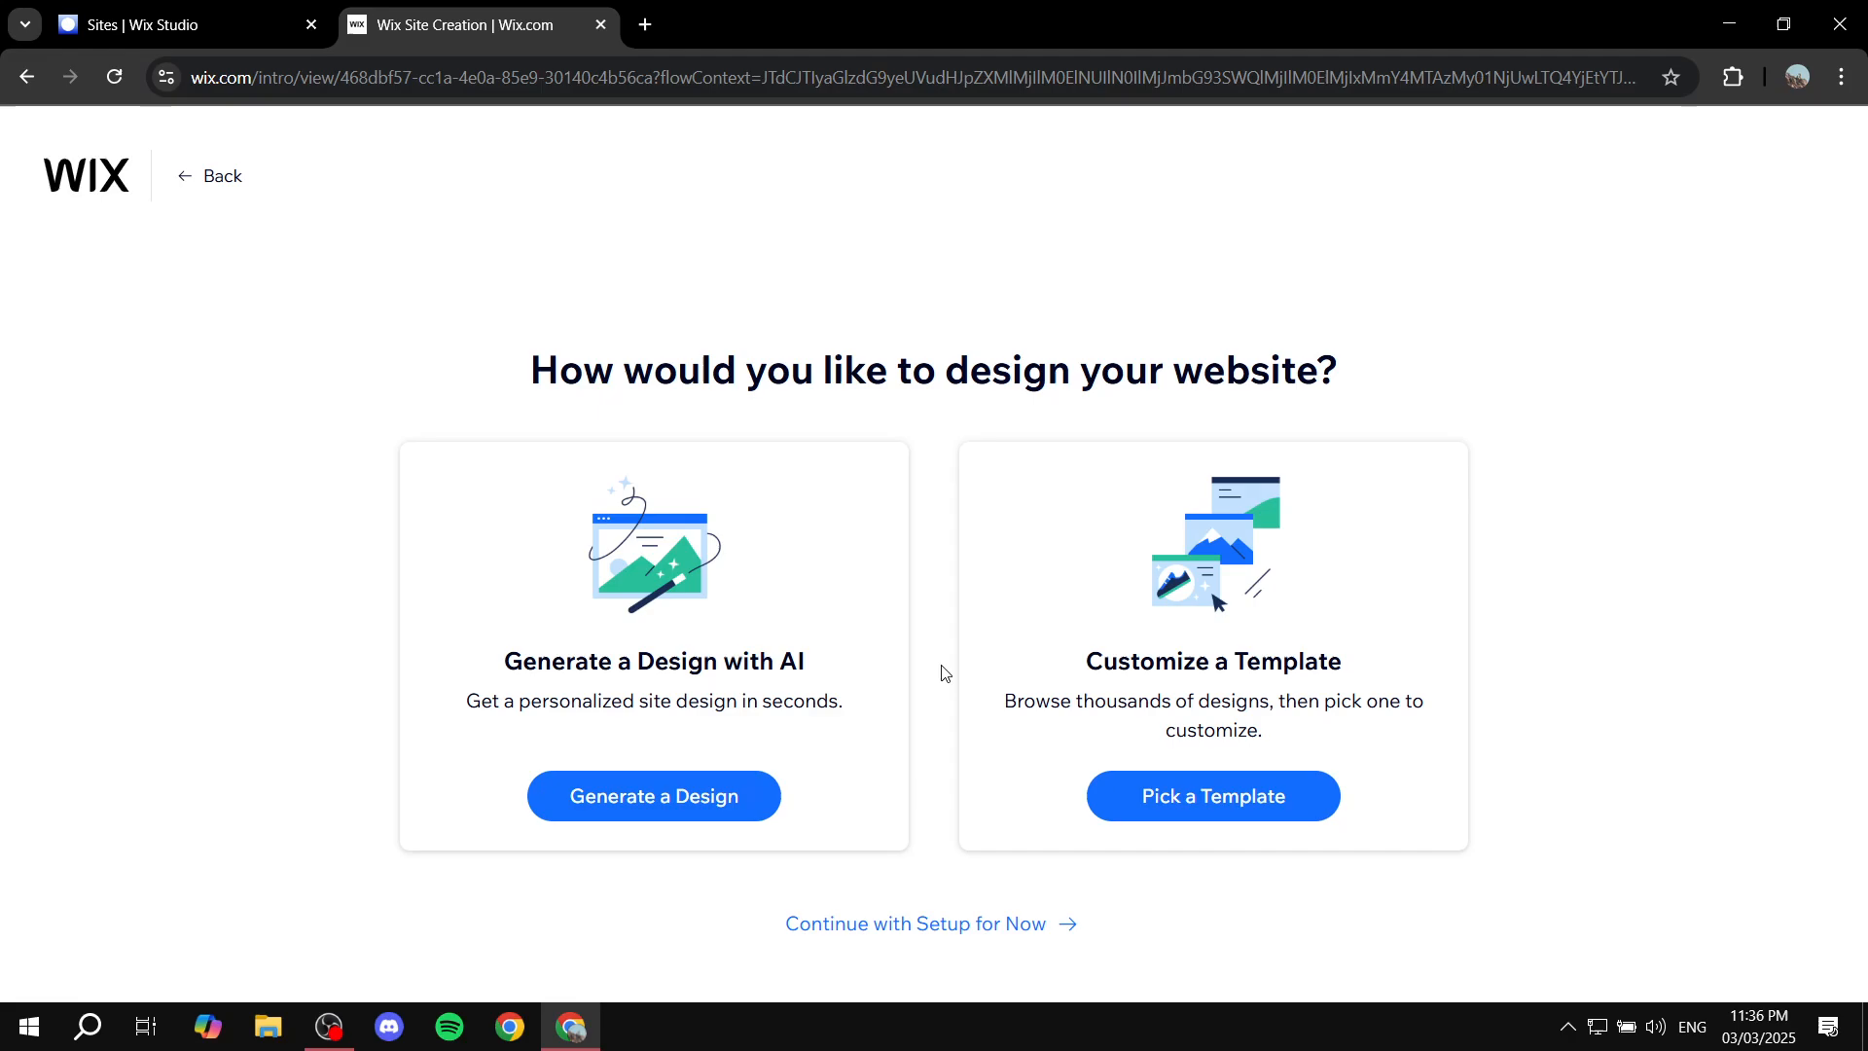
pyautogui.moveTo(1176, 663); pyautogui.dragTo(1440, 665)
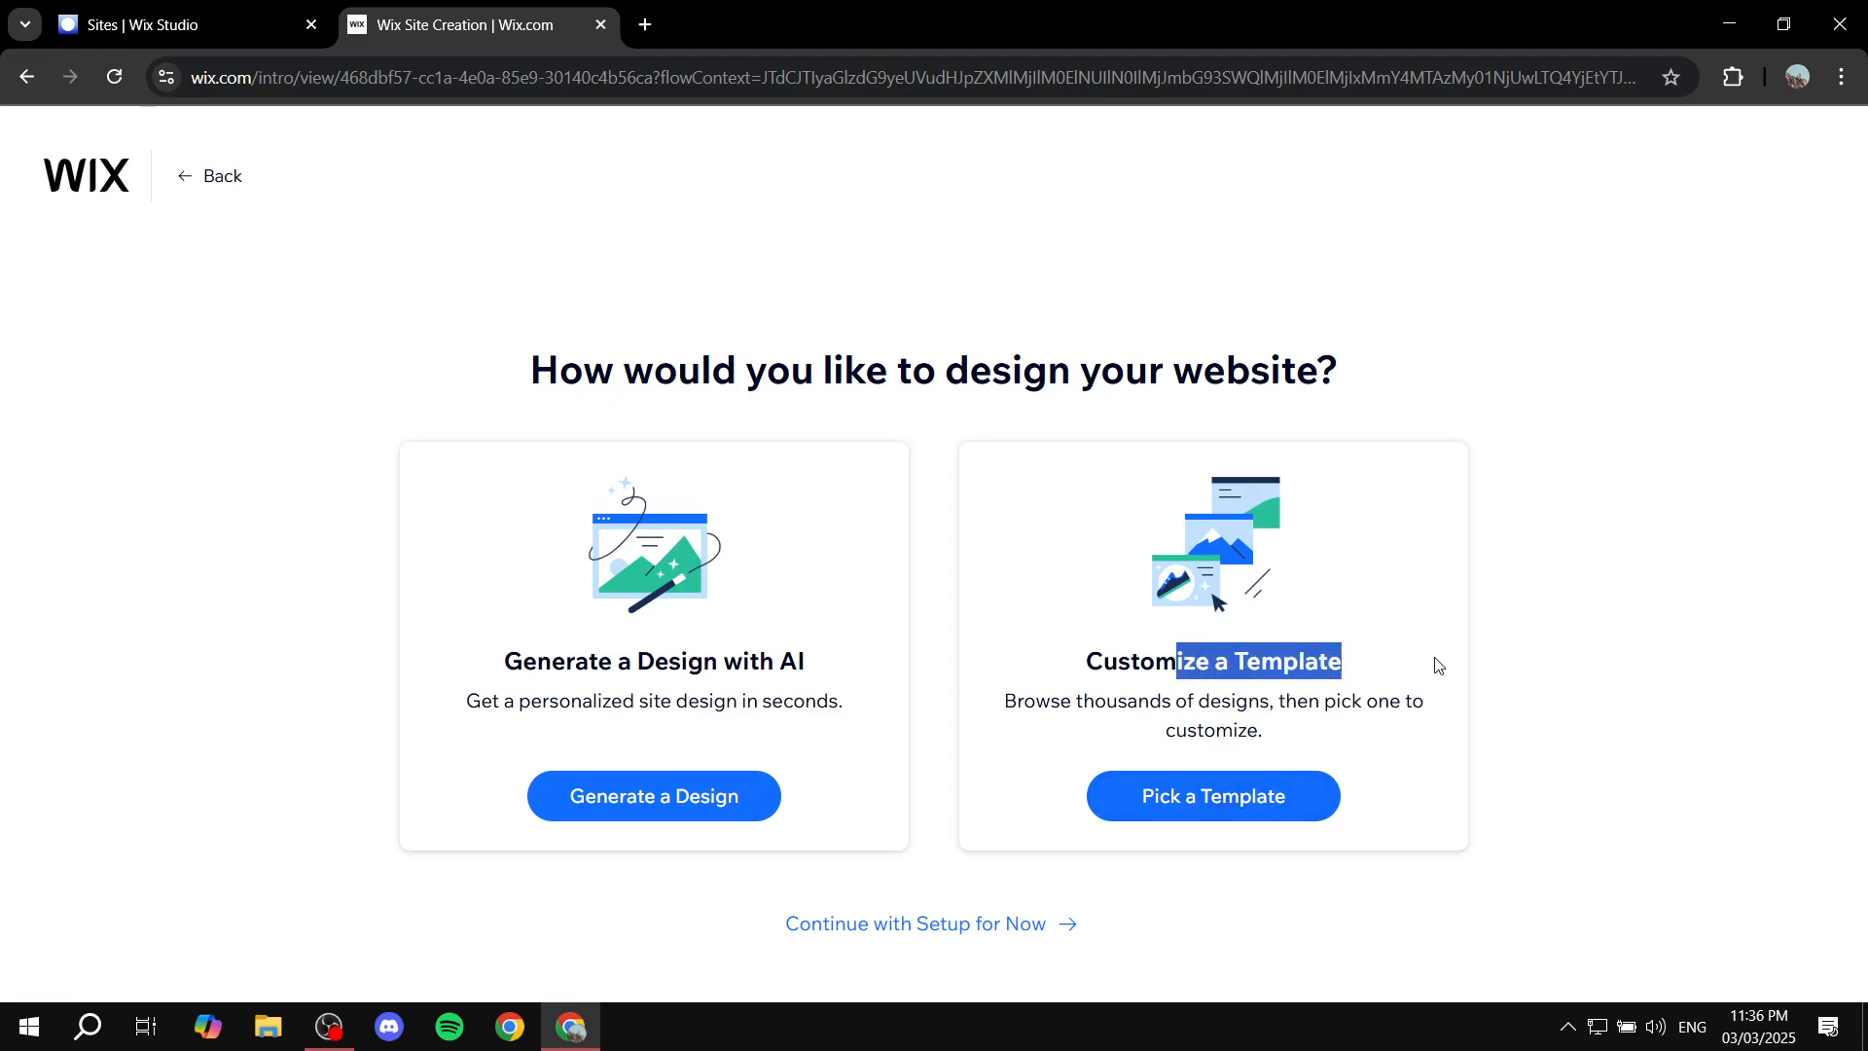
pyautogui.click(1458, 665)
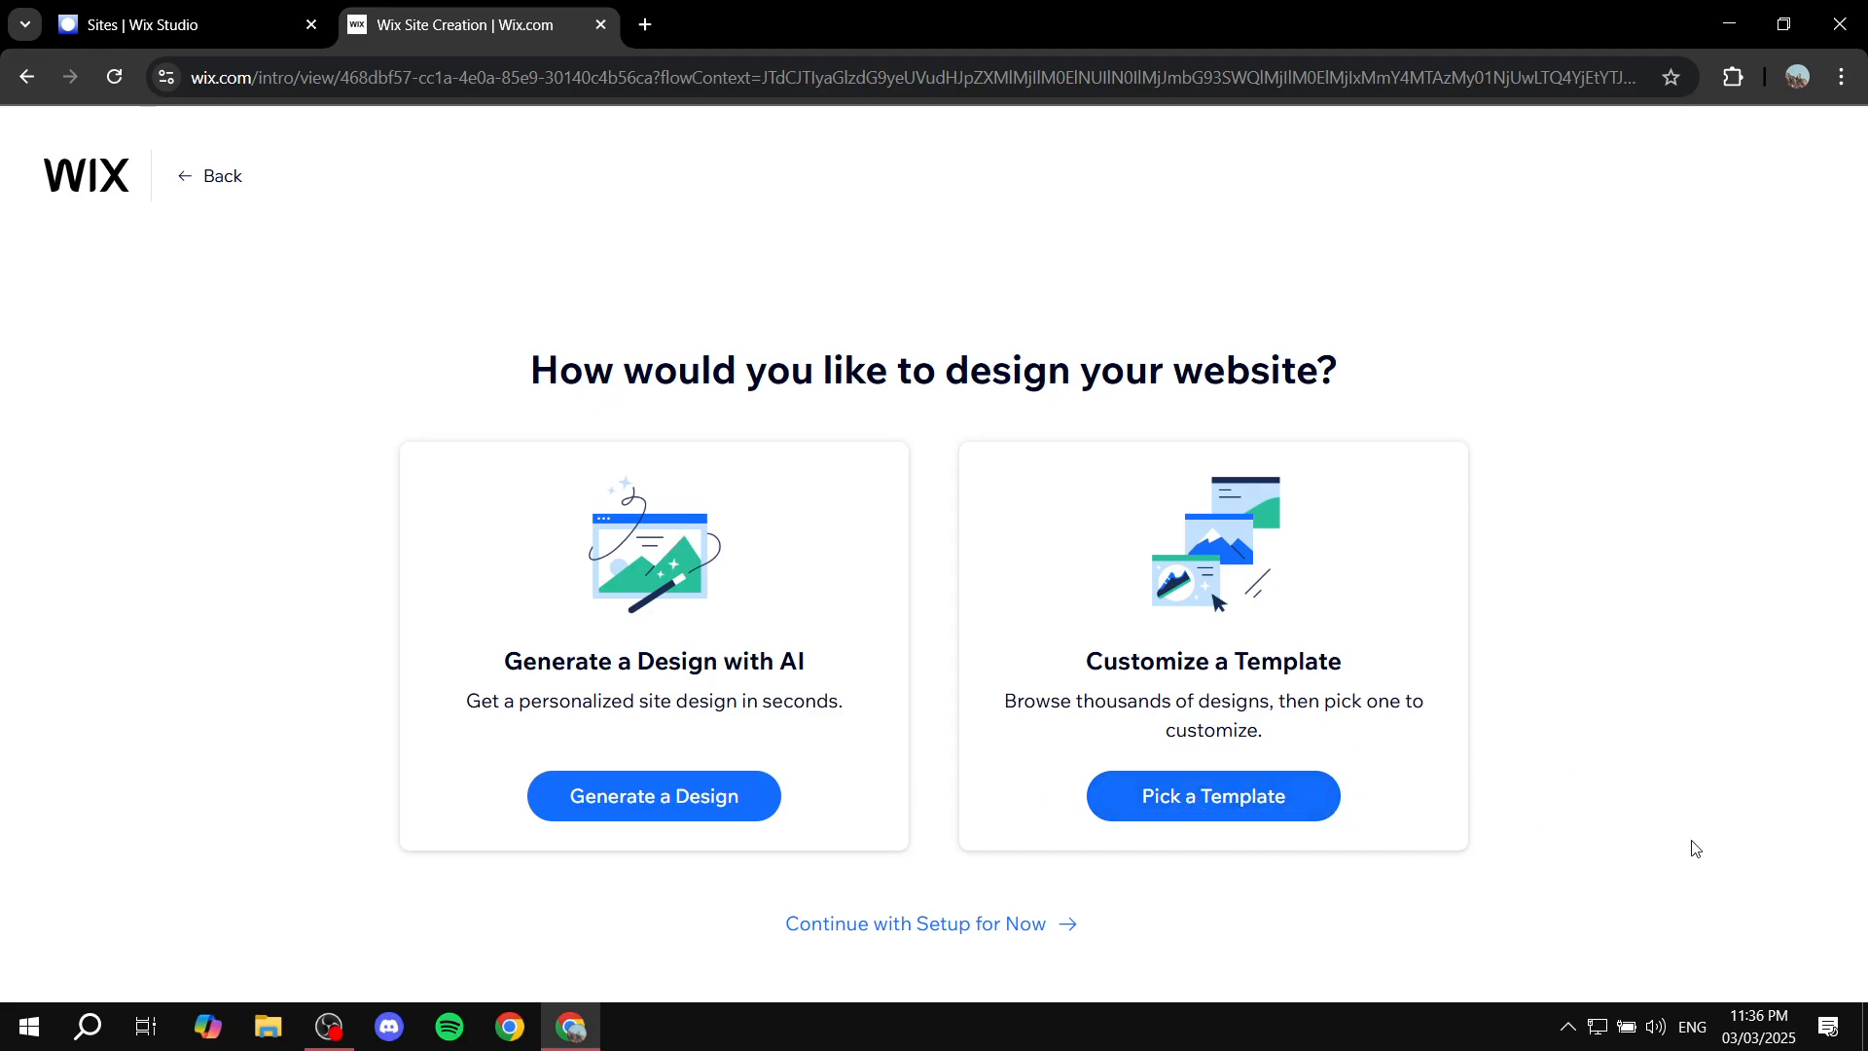
# Choose to customize a template, preview the Coming Soon Landing Page template, and open it for editing.
pyautogui.click(1311, 804)
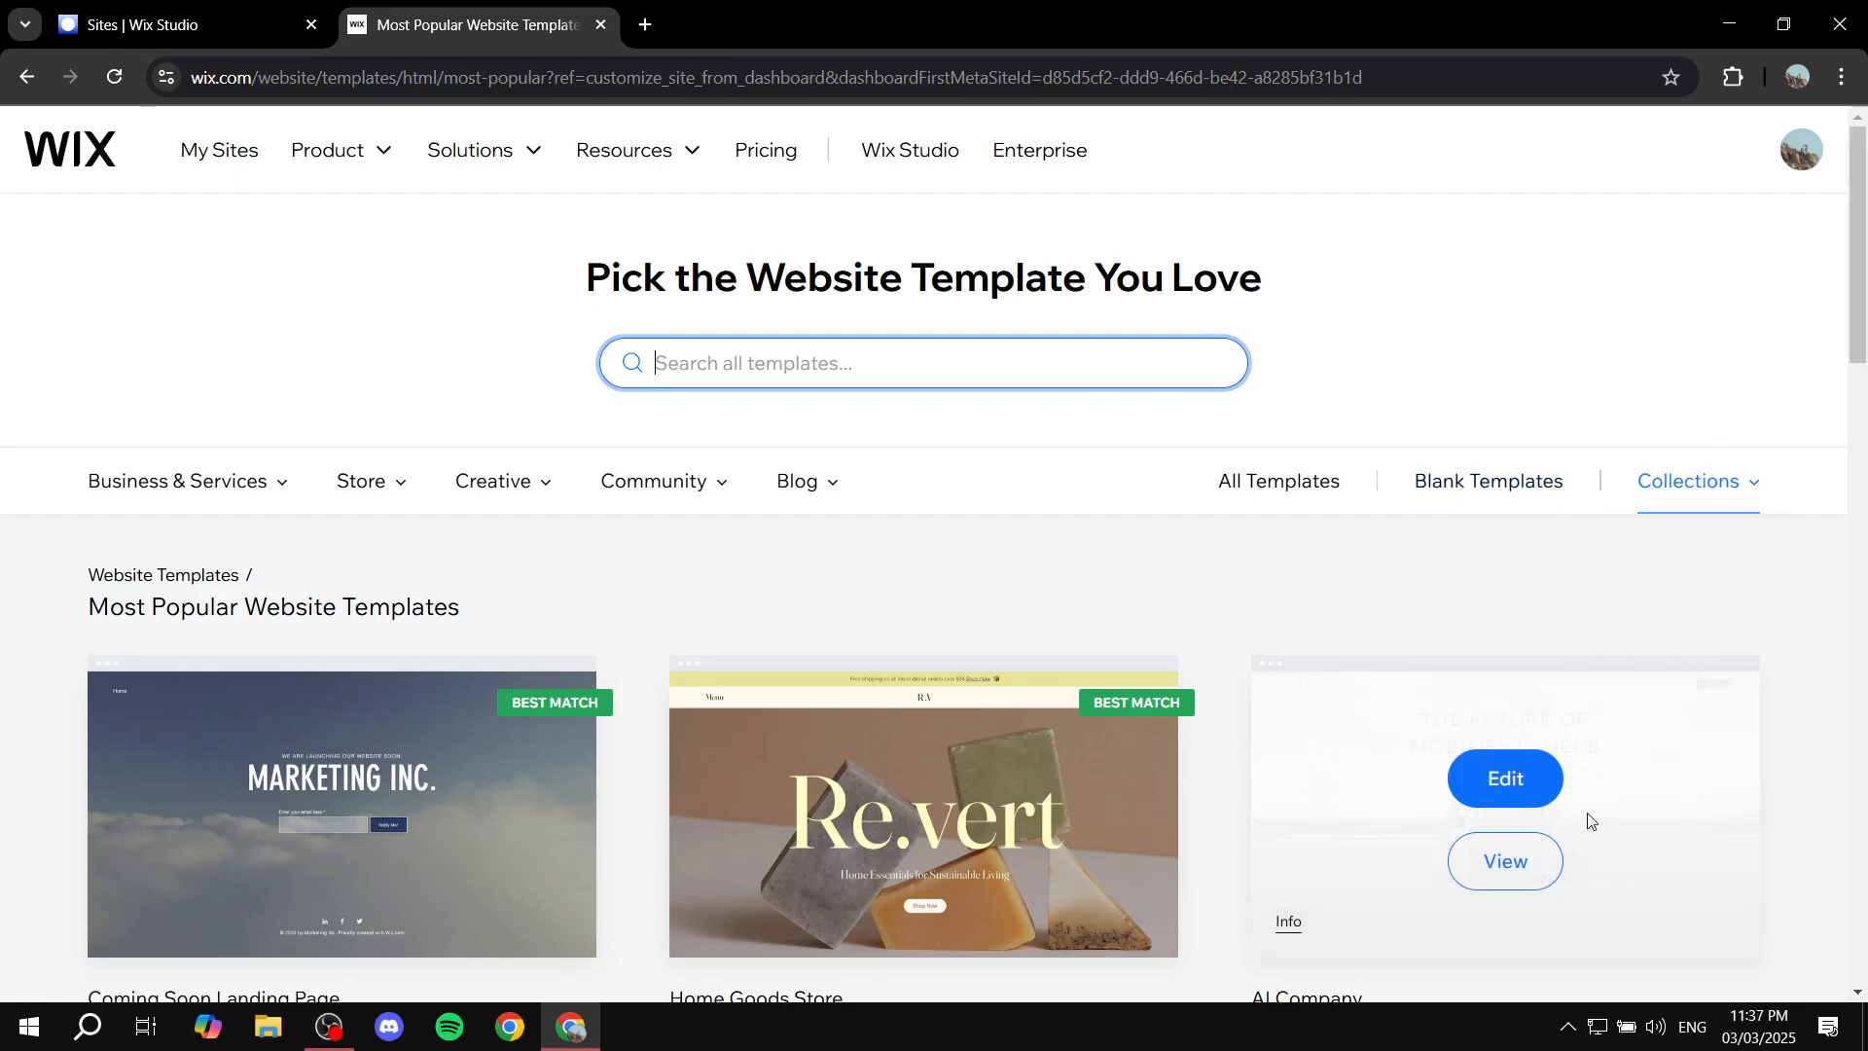
pyautogui.moveTo(790, 783)
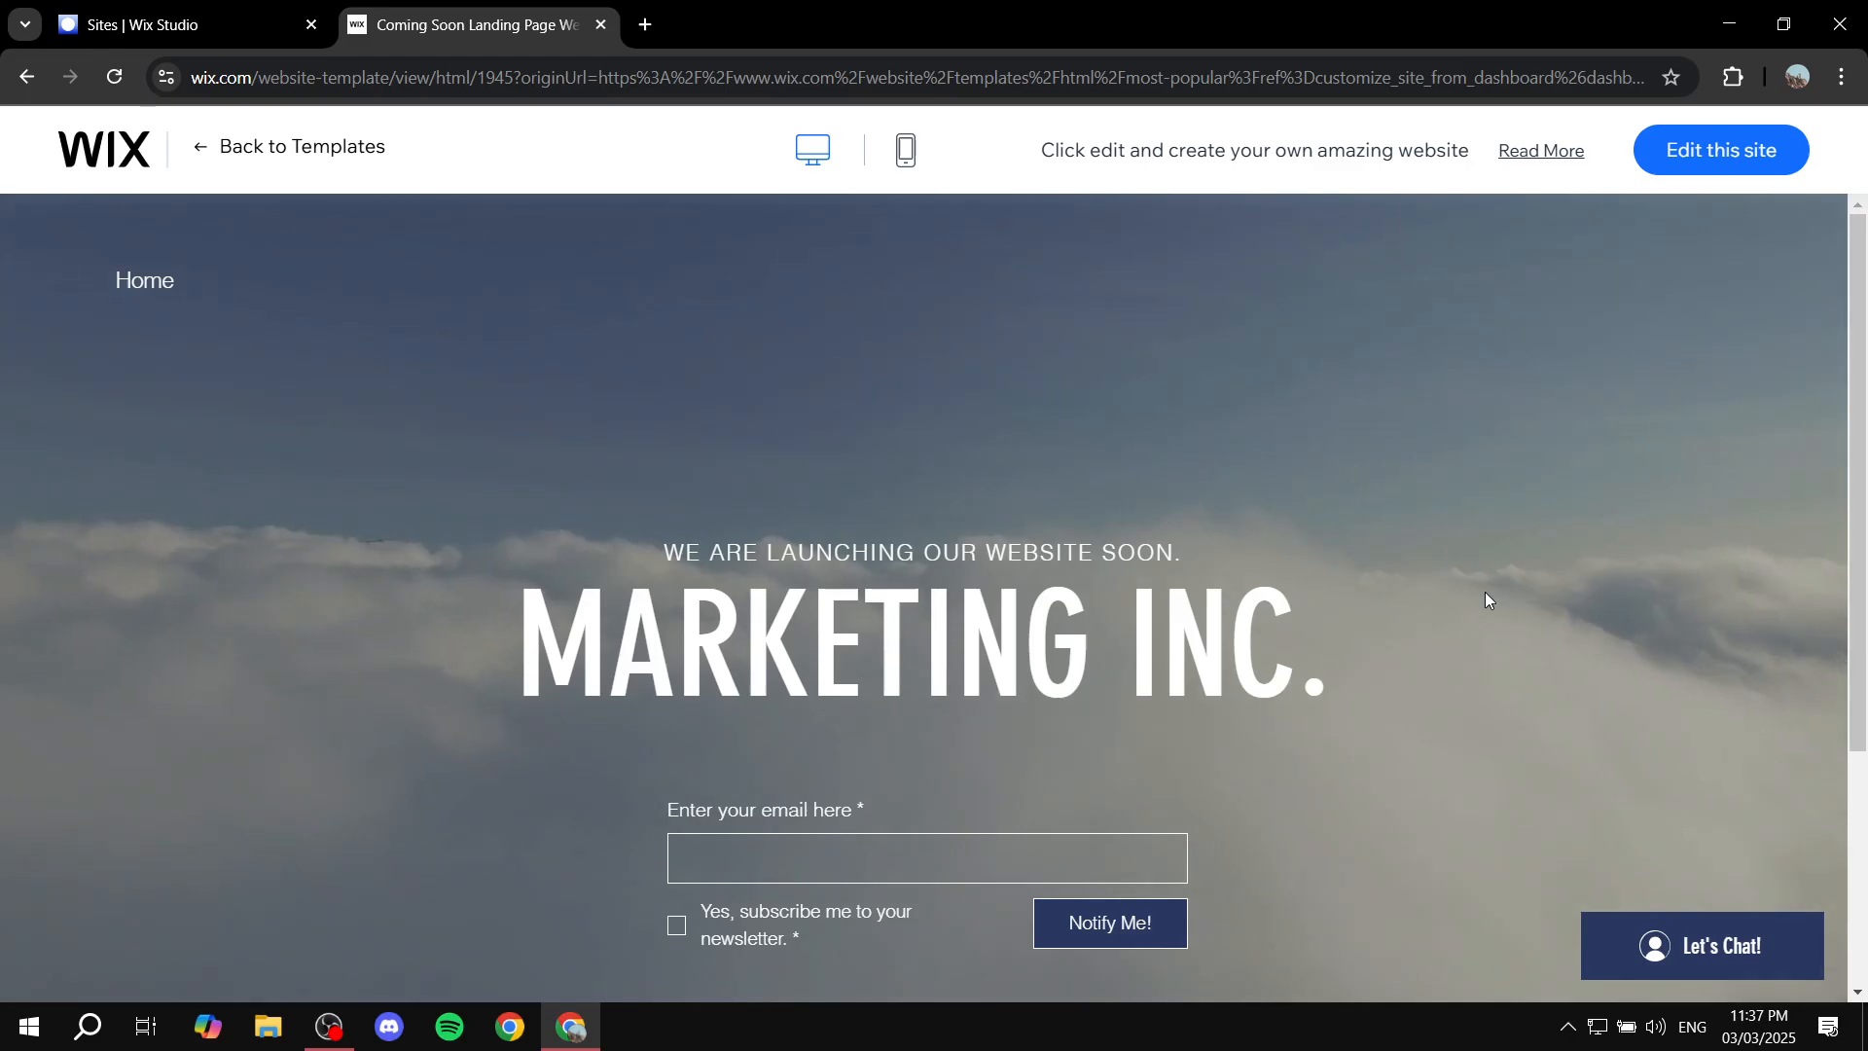
pyautogui.scroll(-3, 1462, 615)
pyautogui.scroll(3, 1434, 617)
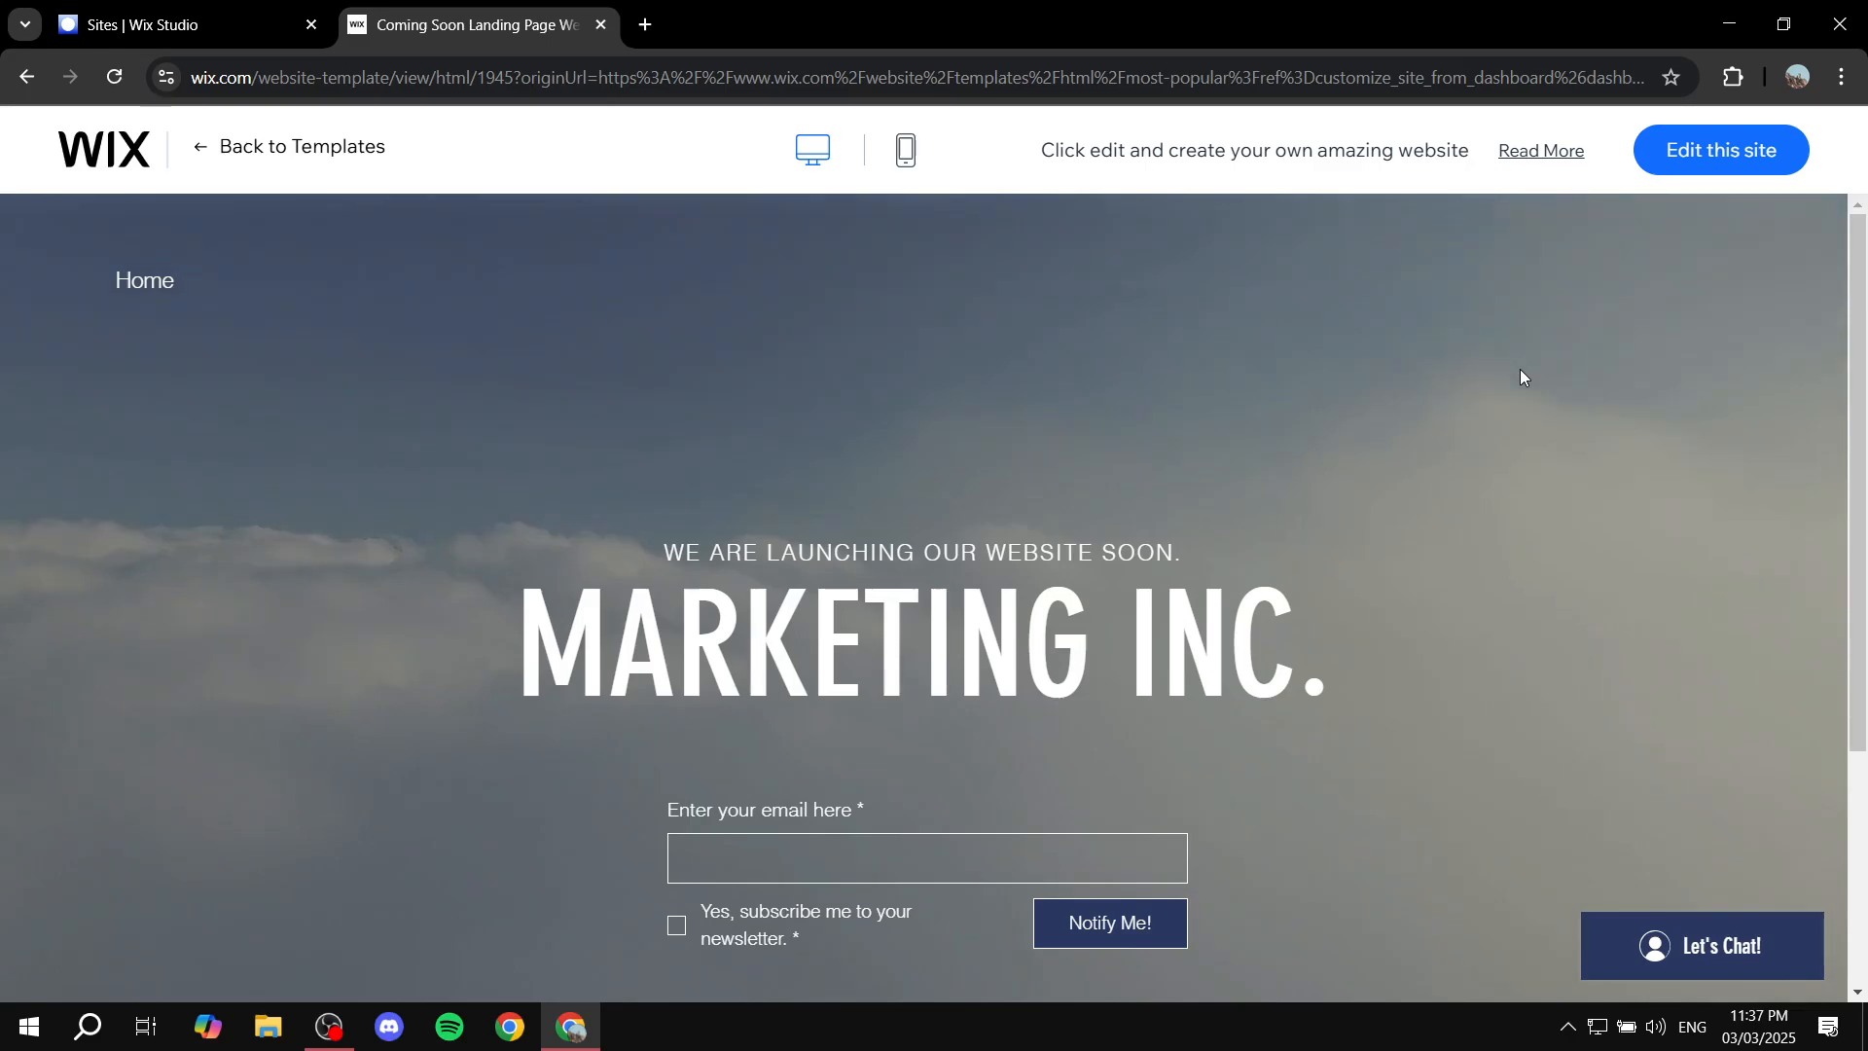
pyautogui.click(1724, 153)
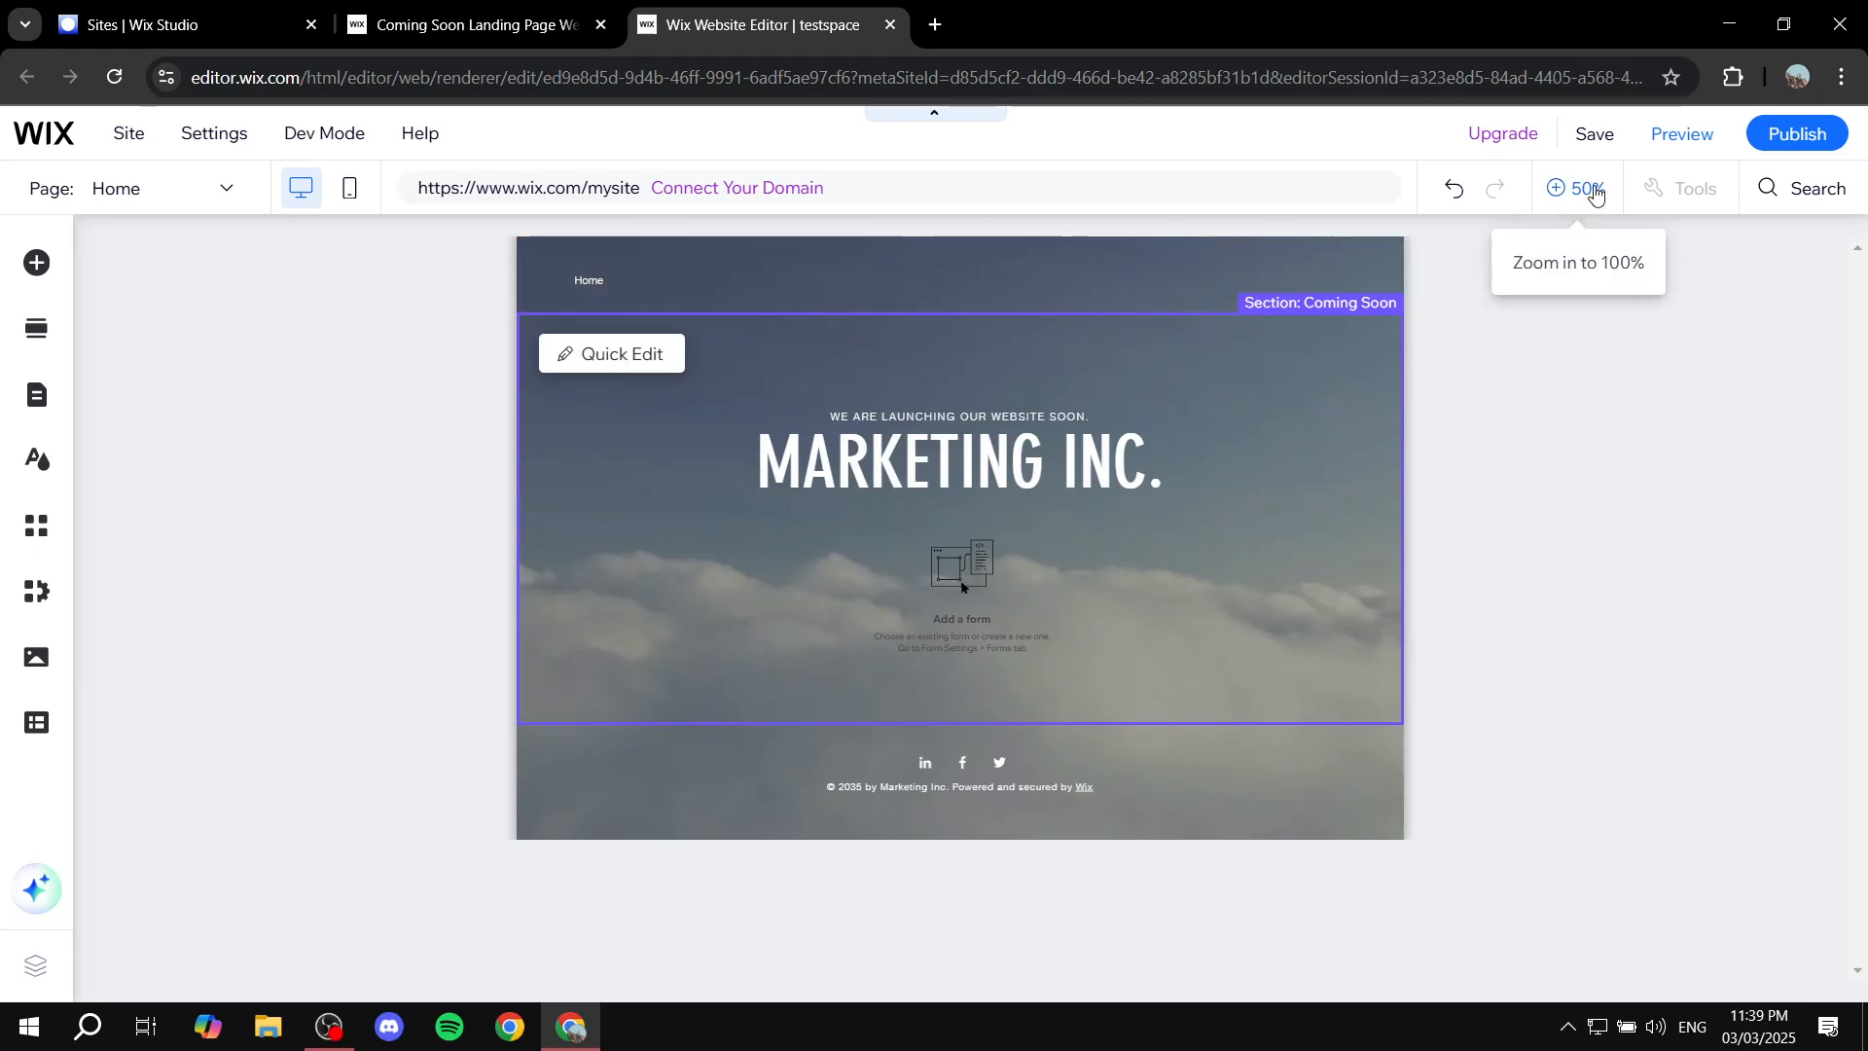
# Look through the Services and Projects page templates available for a new site page without adding one.
pyautogui.click(1588, 190)
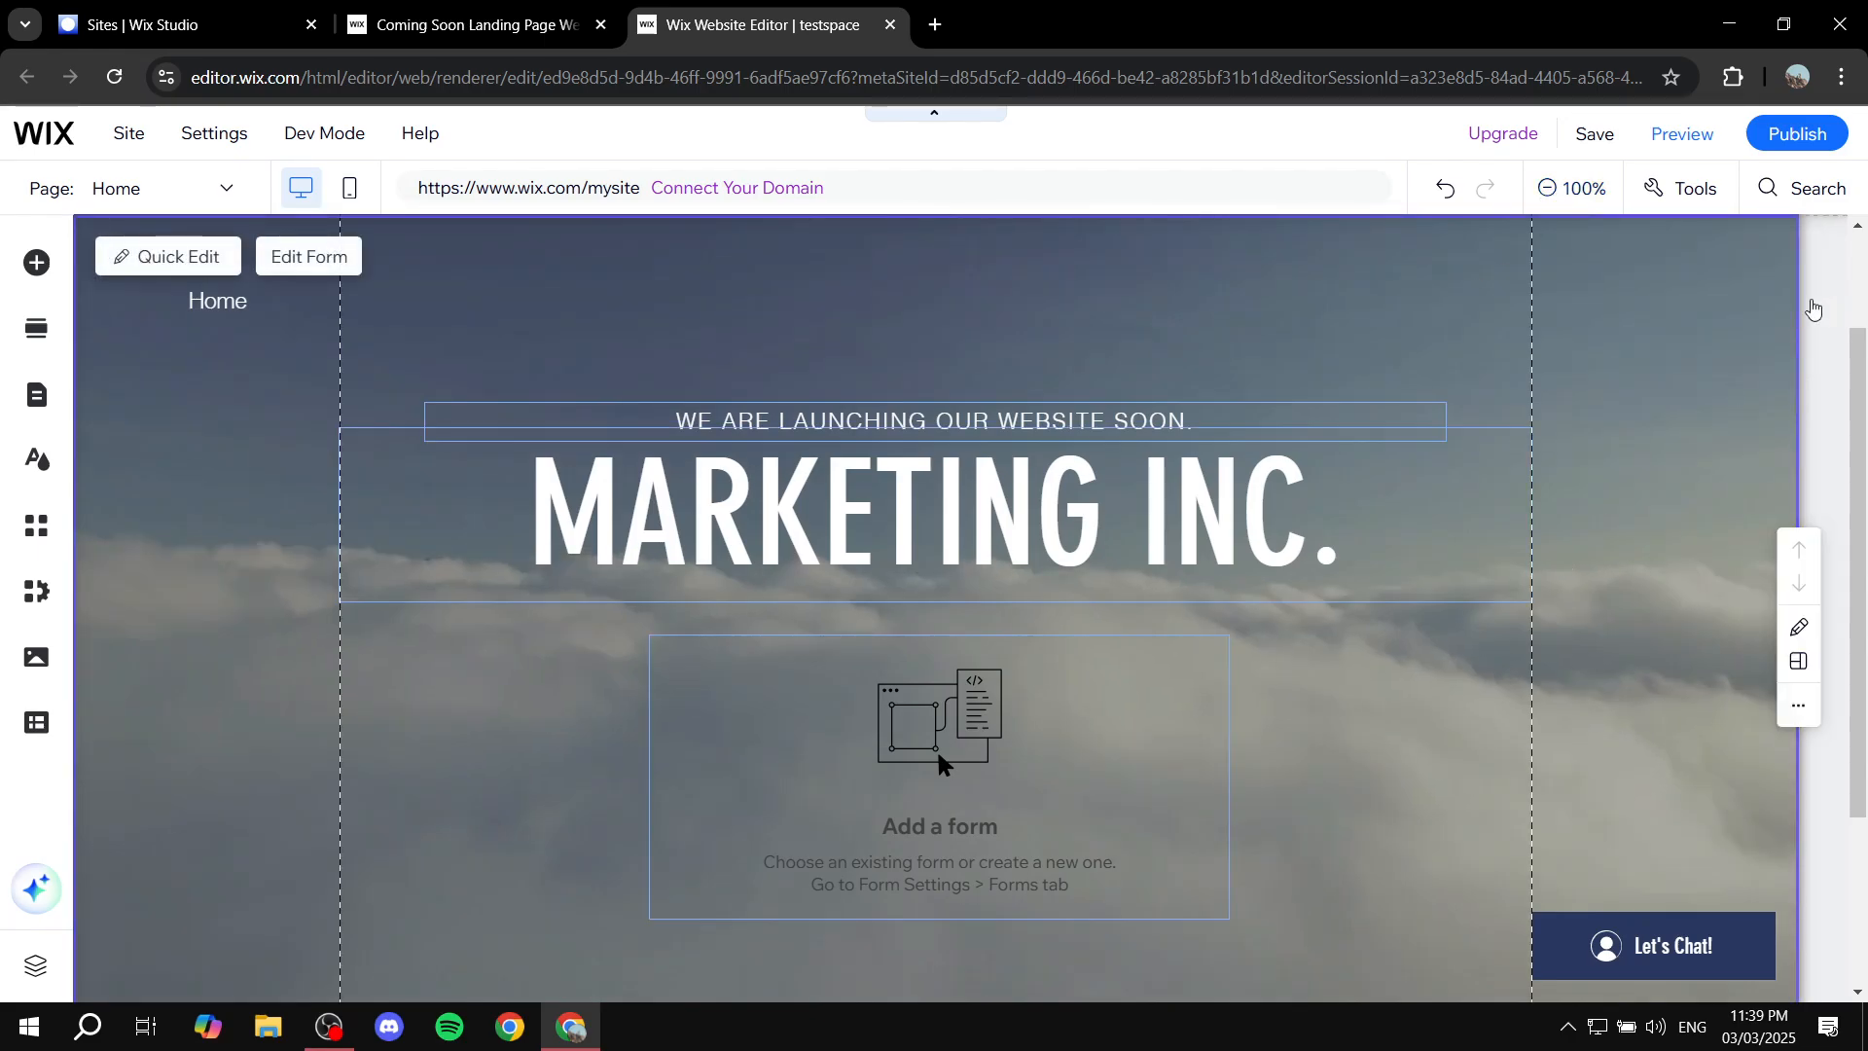
pyautogui.click(1574, 188)
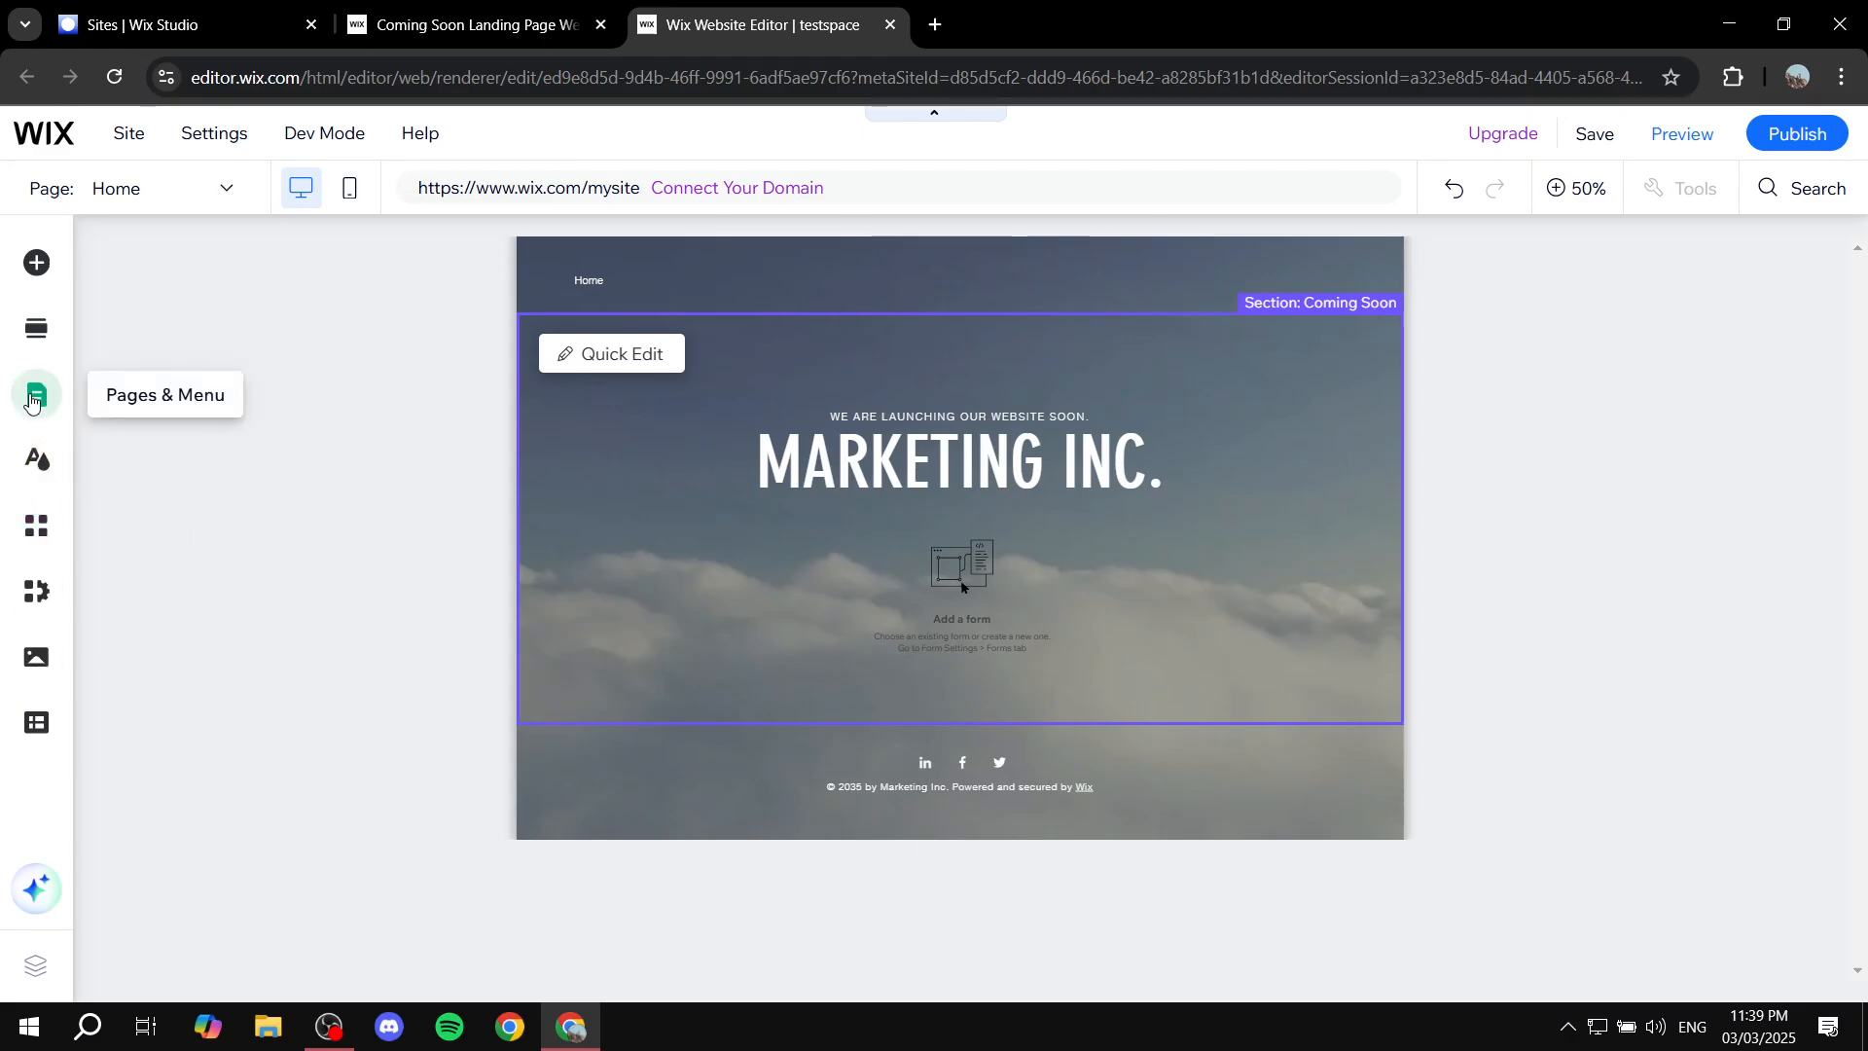
pyautogui.click(32, 399)
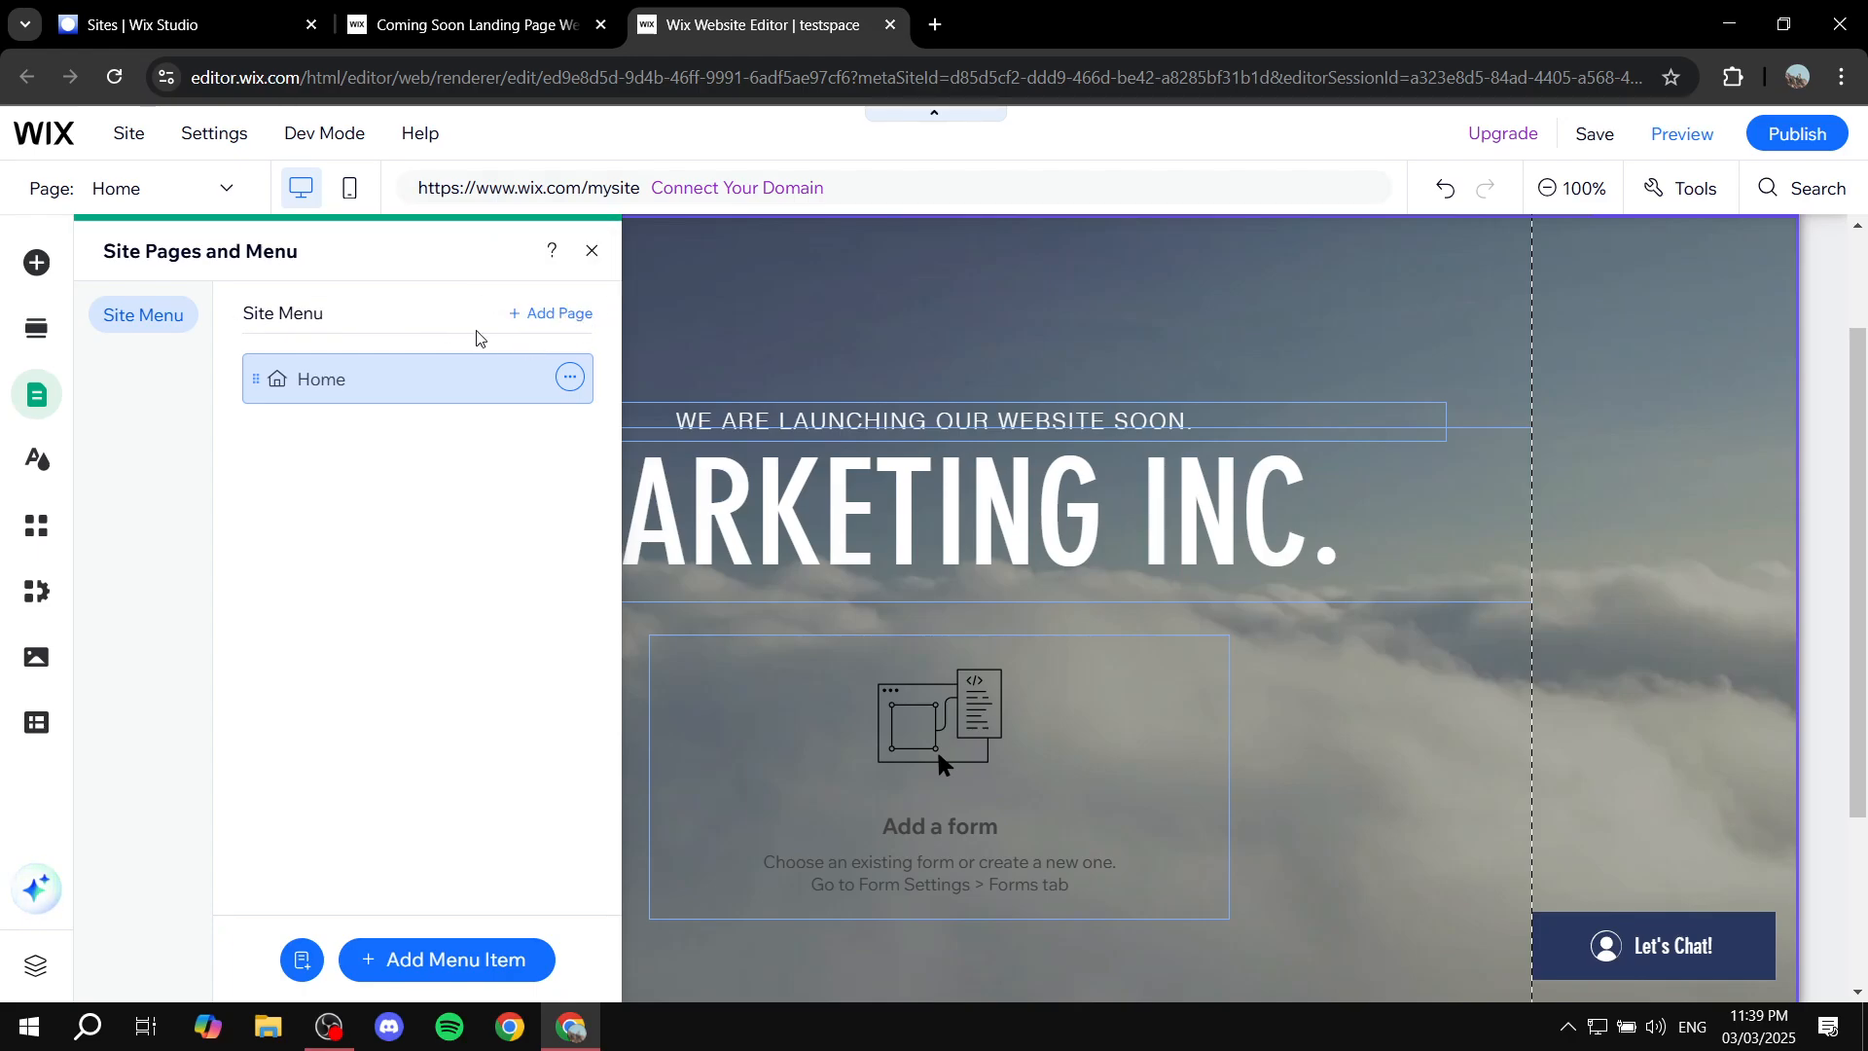
pyautogui.click(546, 313)
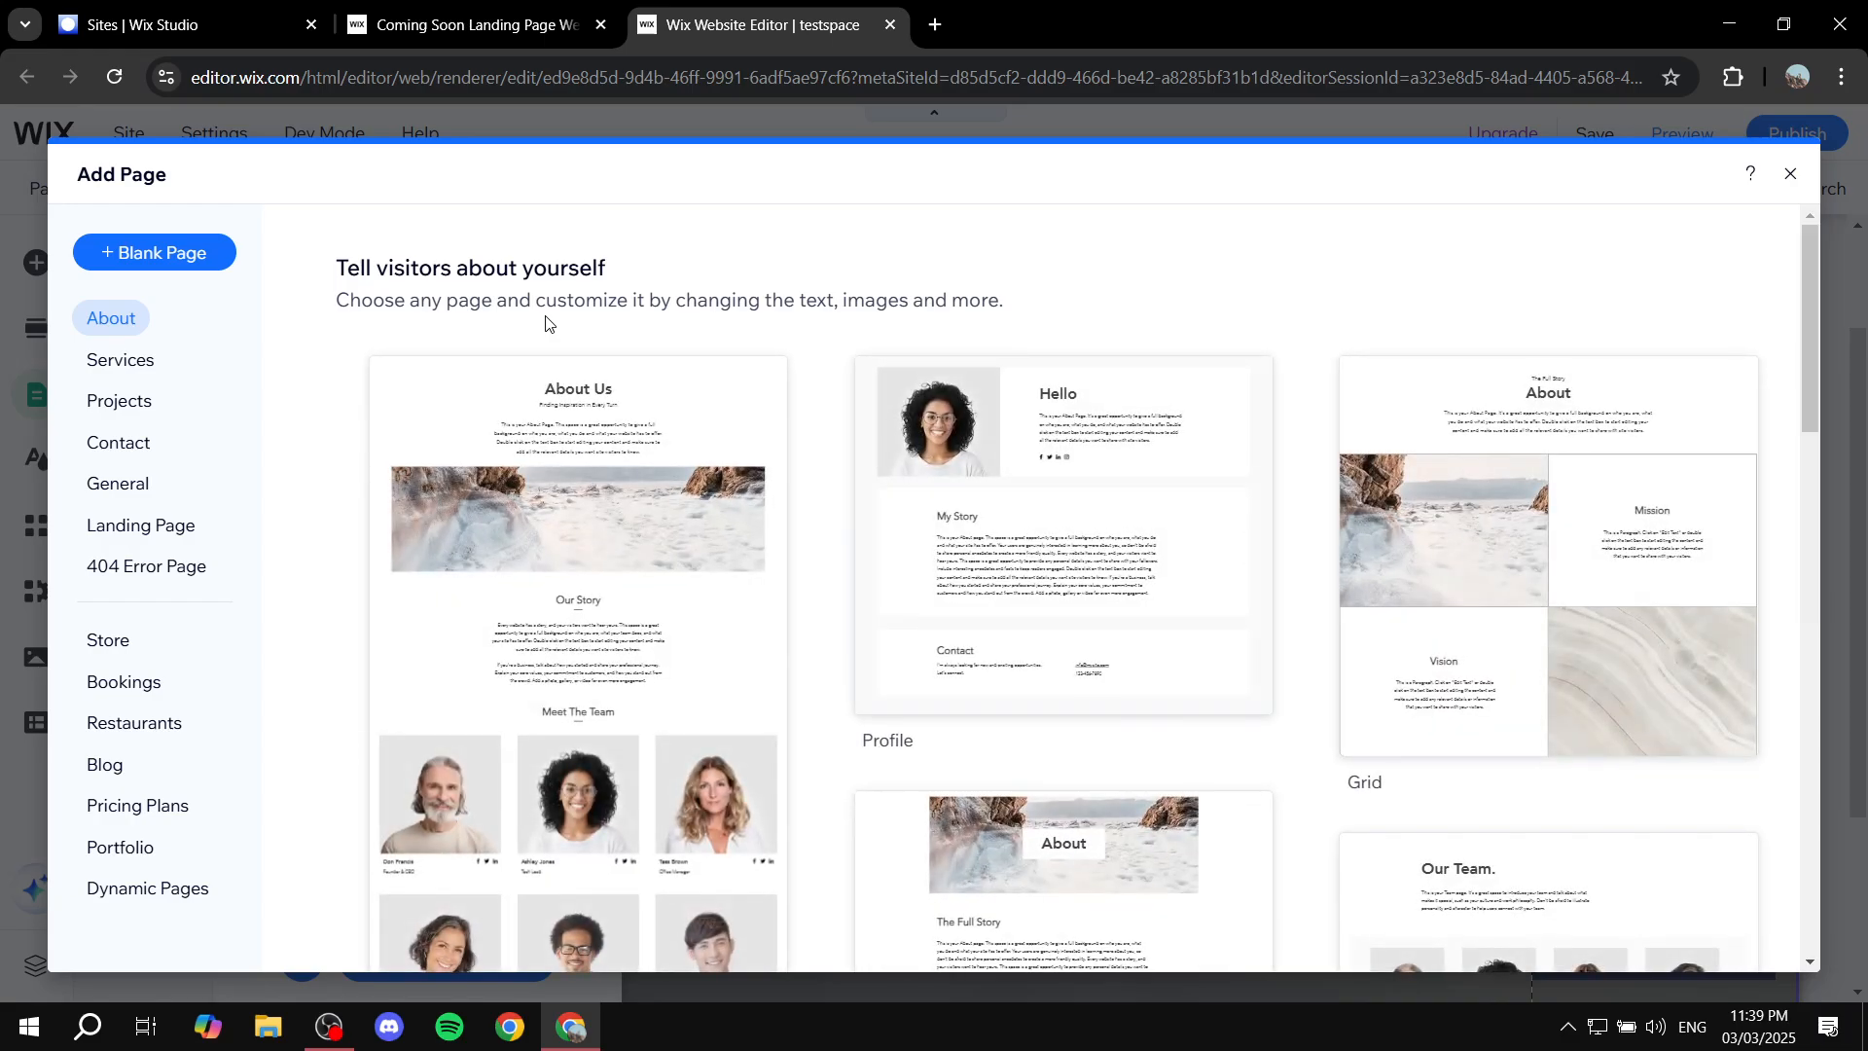
pyautogui.click(127, 360)
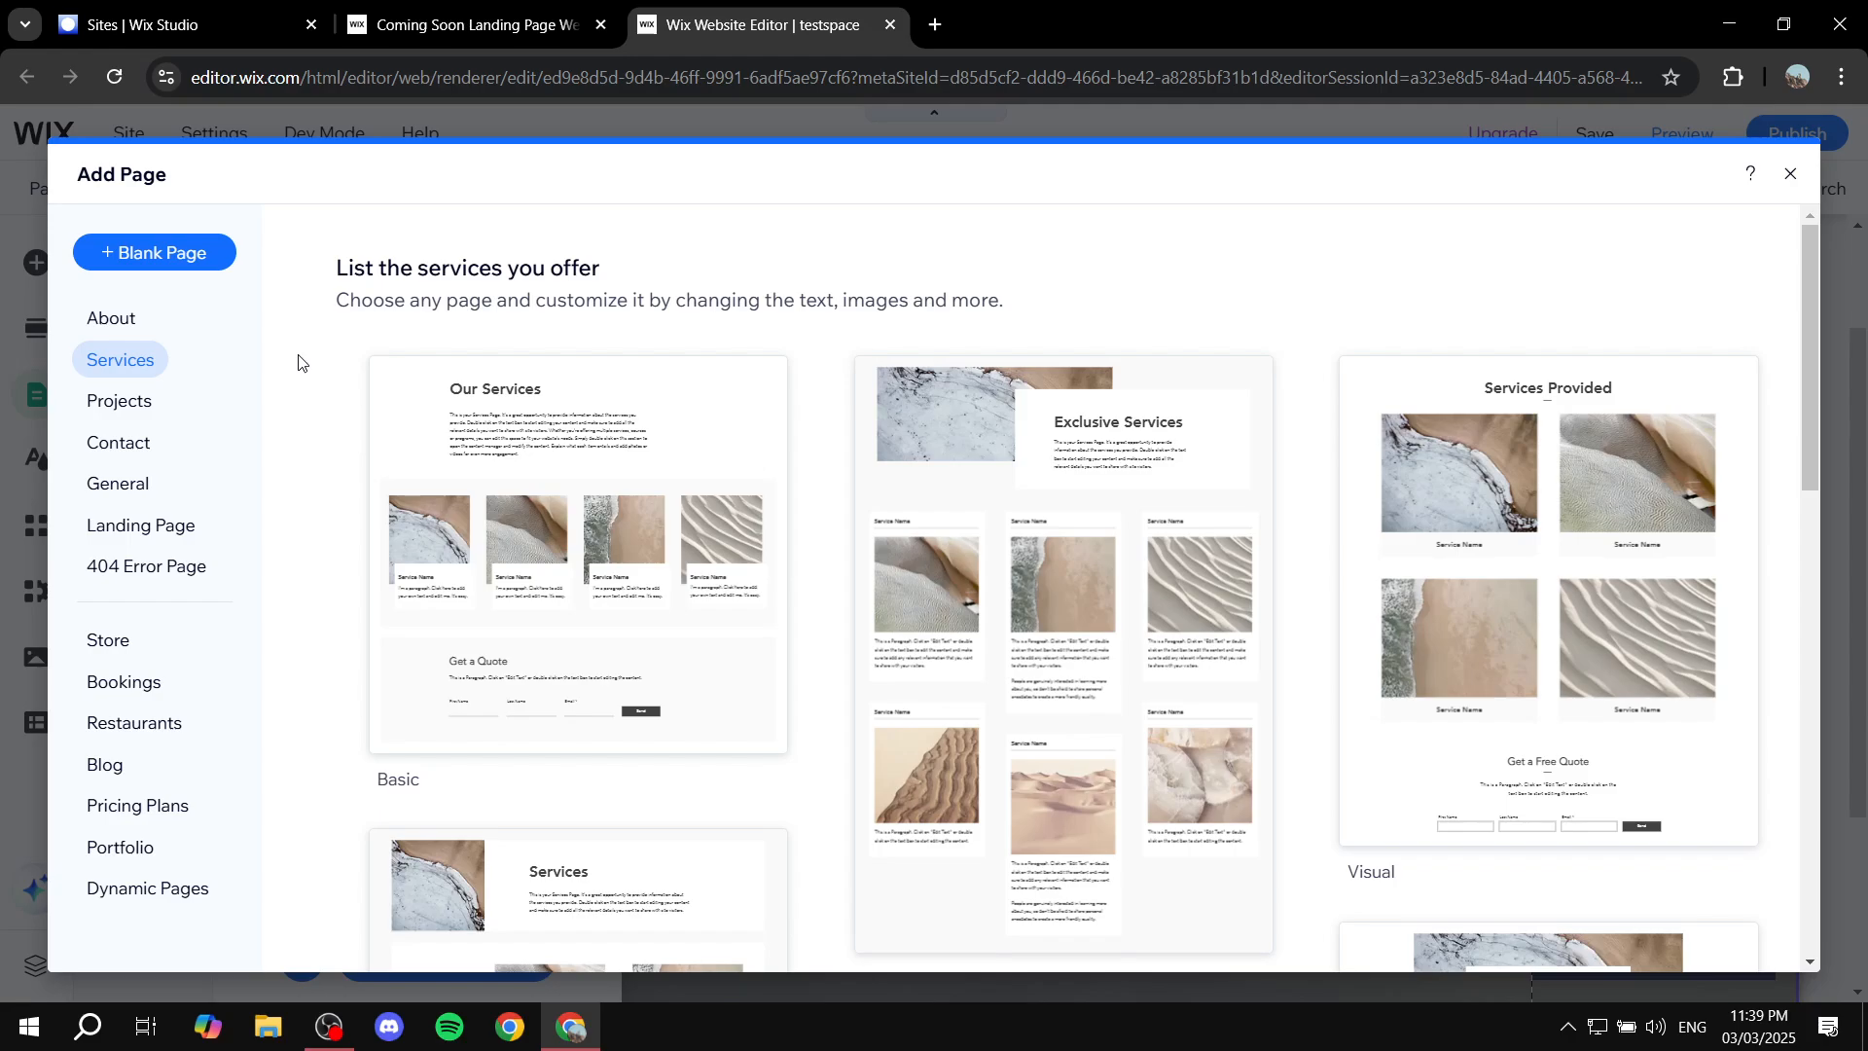
pyautogui.click(109, 420)
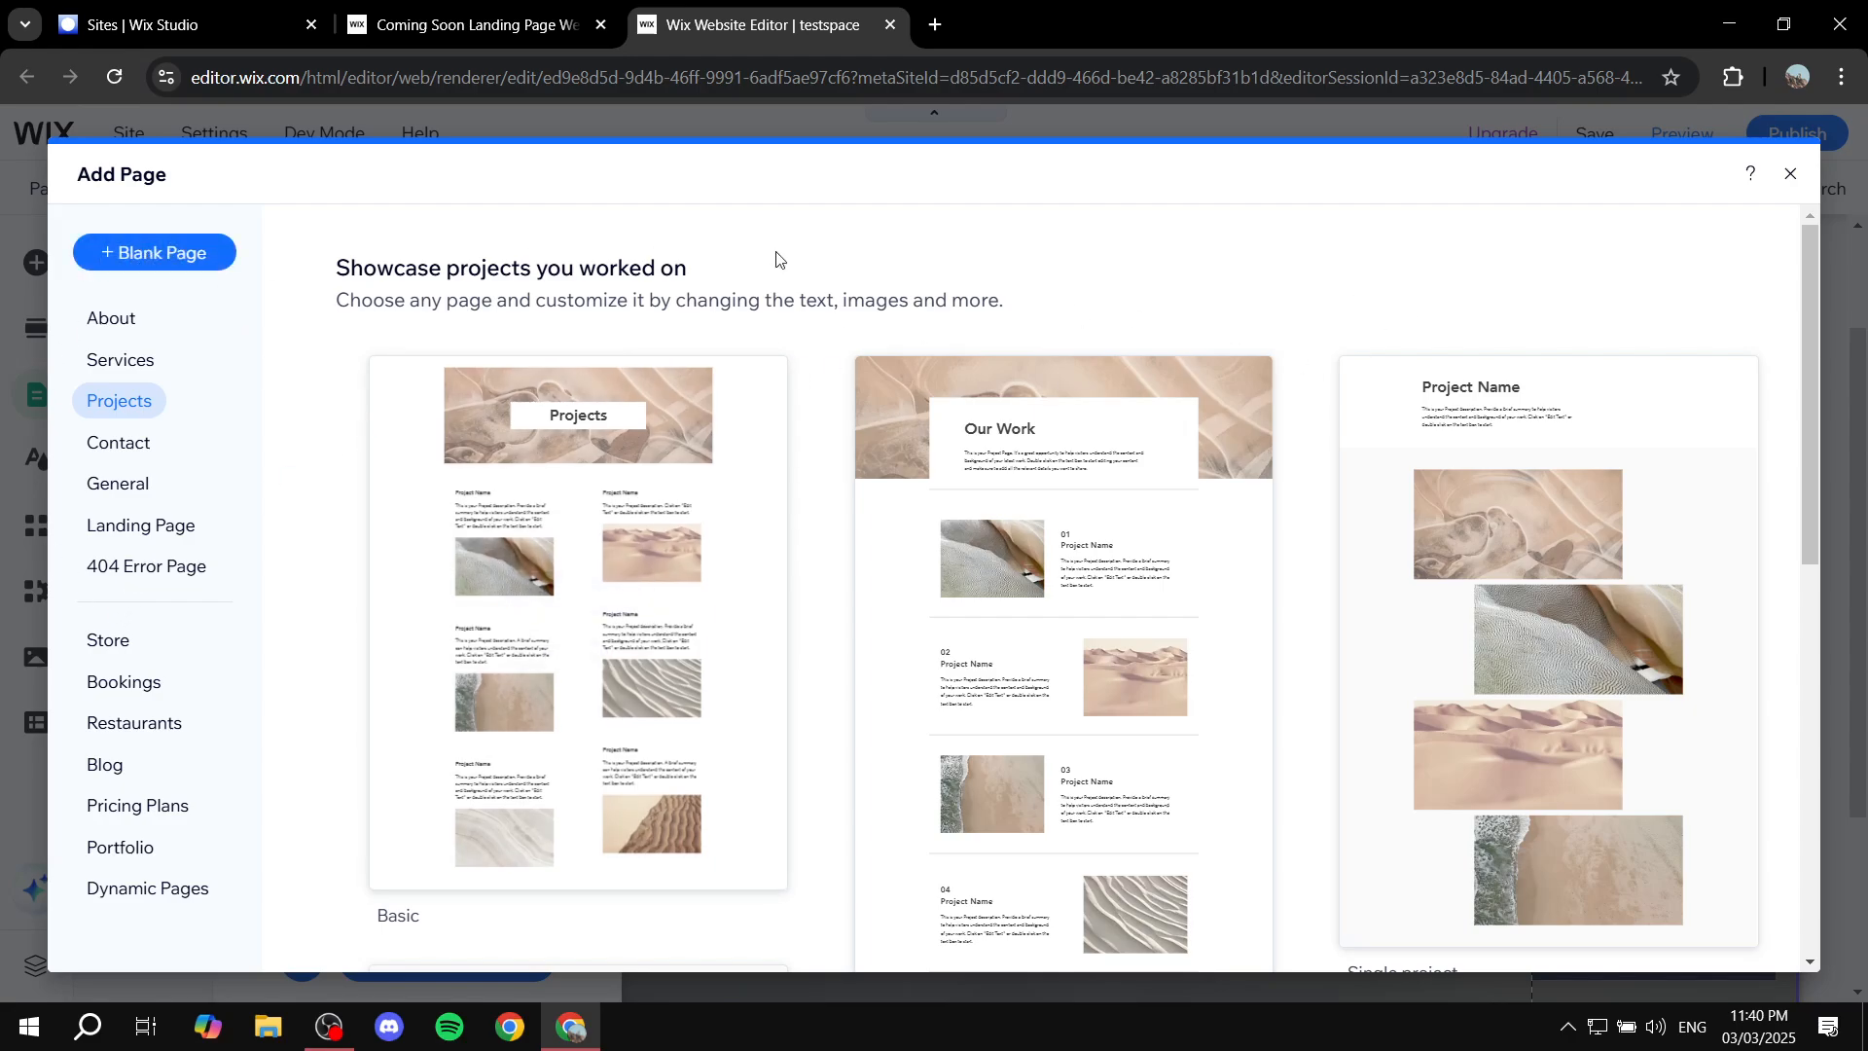
pyautogui.click(1791, 174)
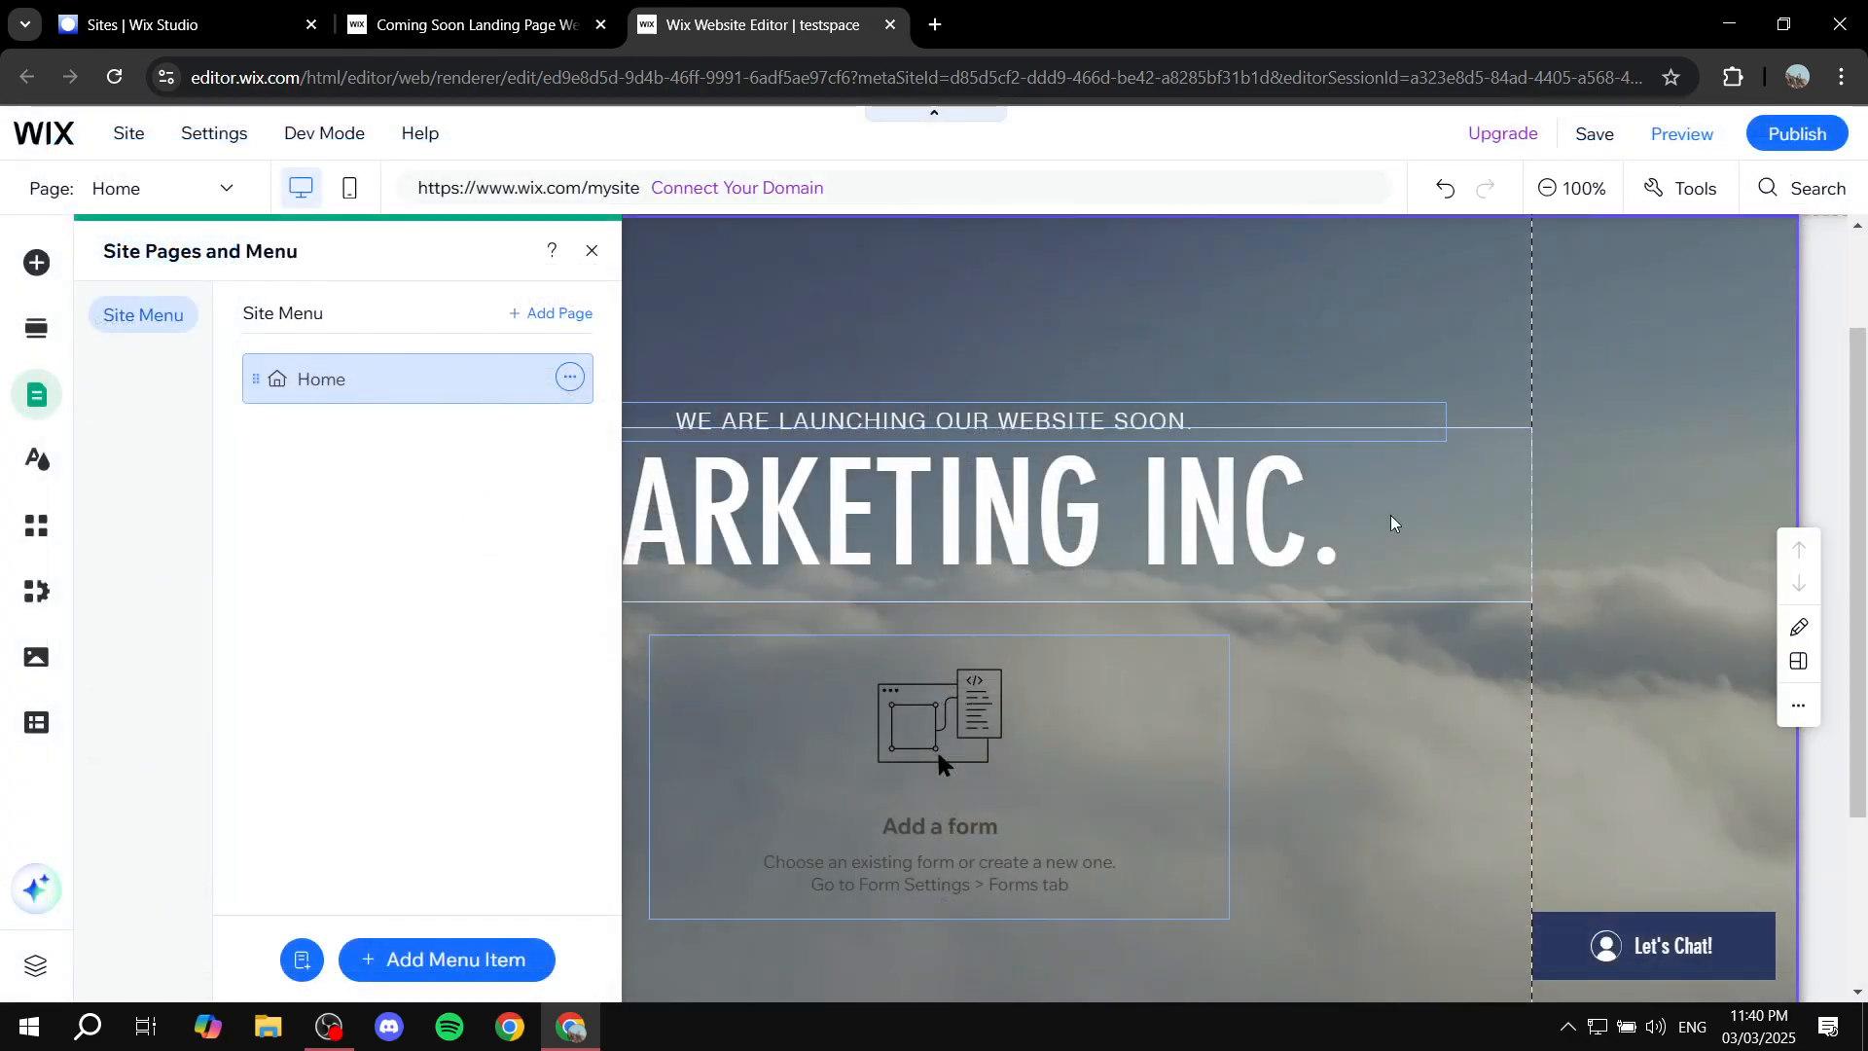
pyautogui.click(1770, 635)
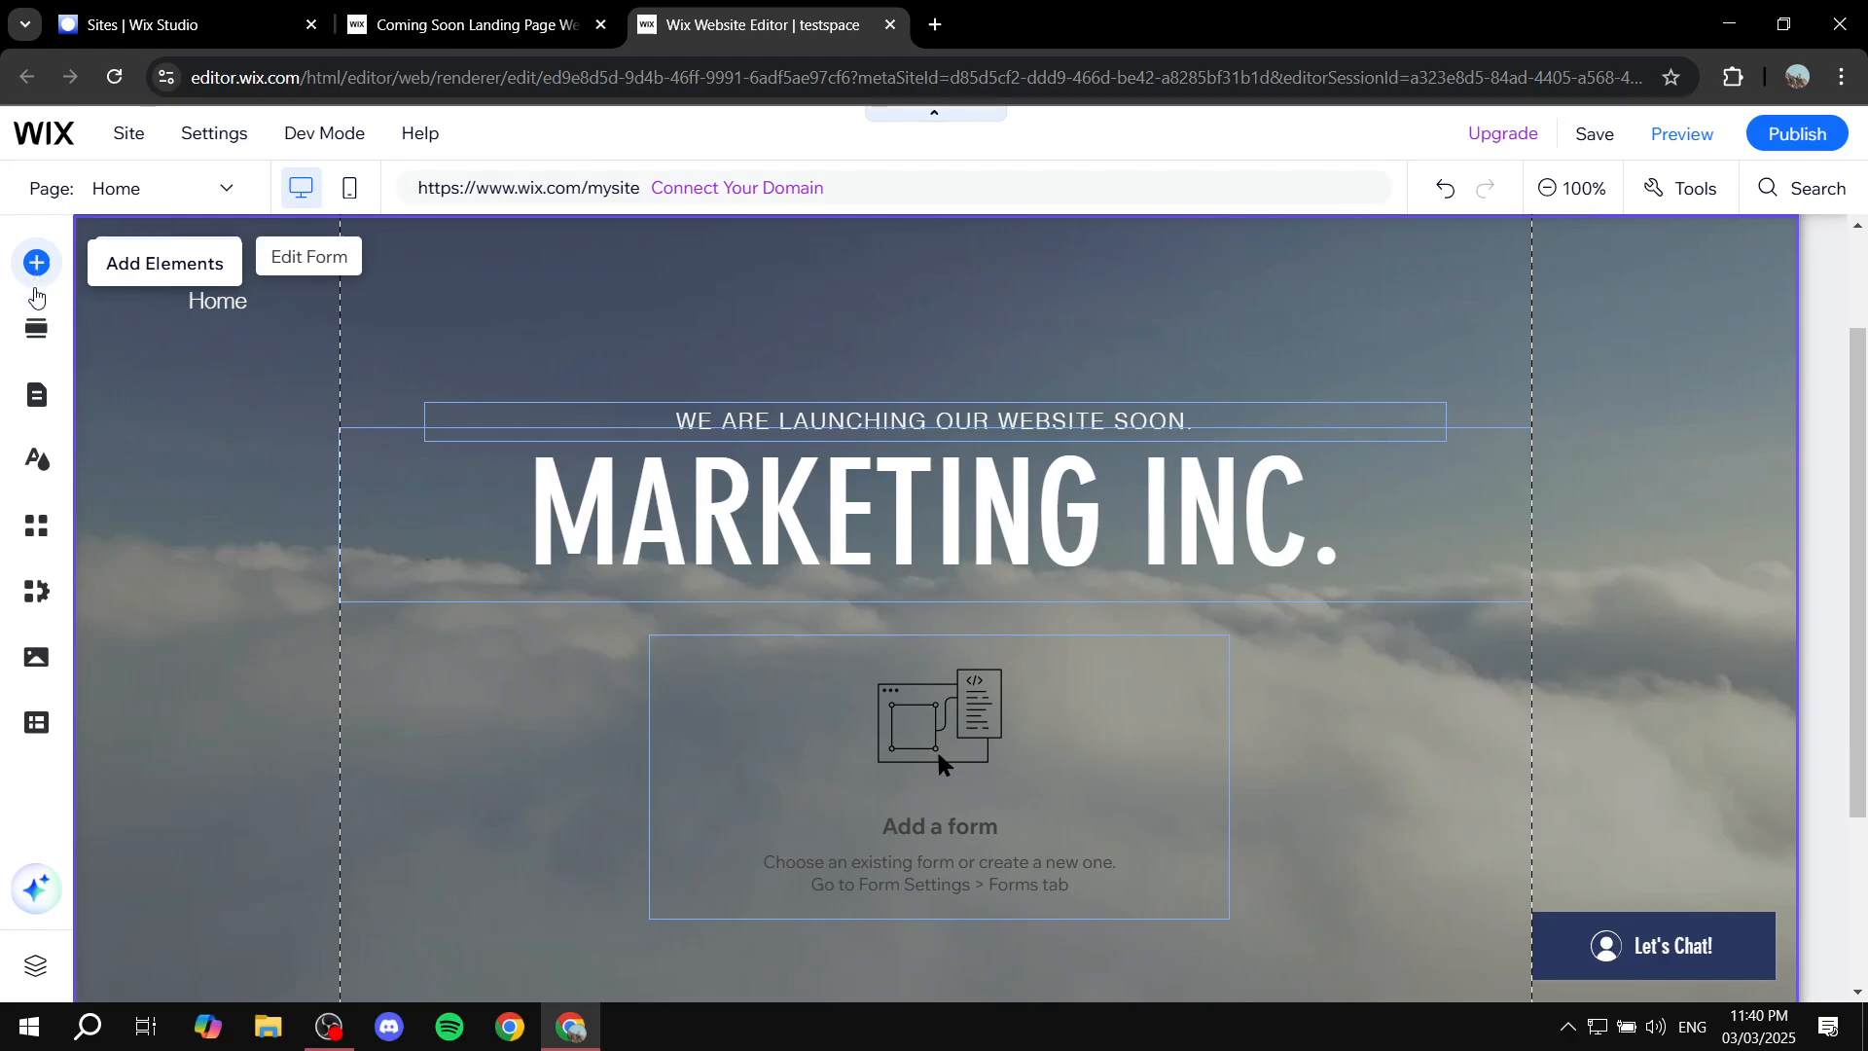
# Duplicate the Home page in the site menu and name the copy Link In Bio.
pyautogui.click(26, 395)
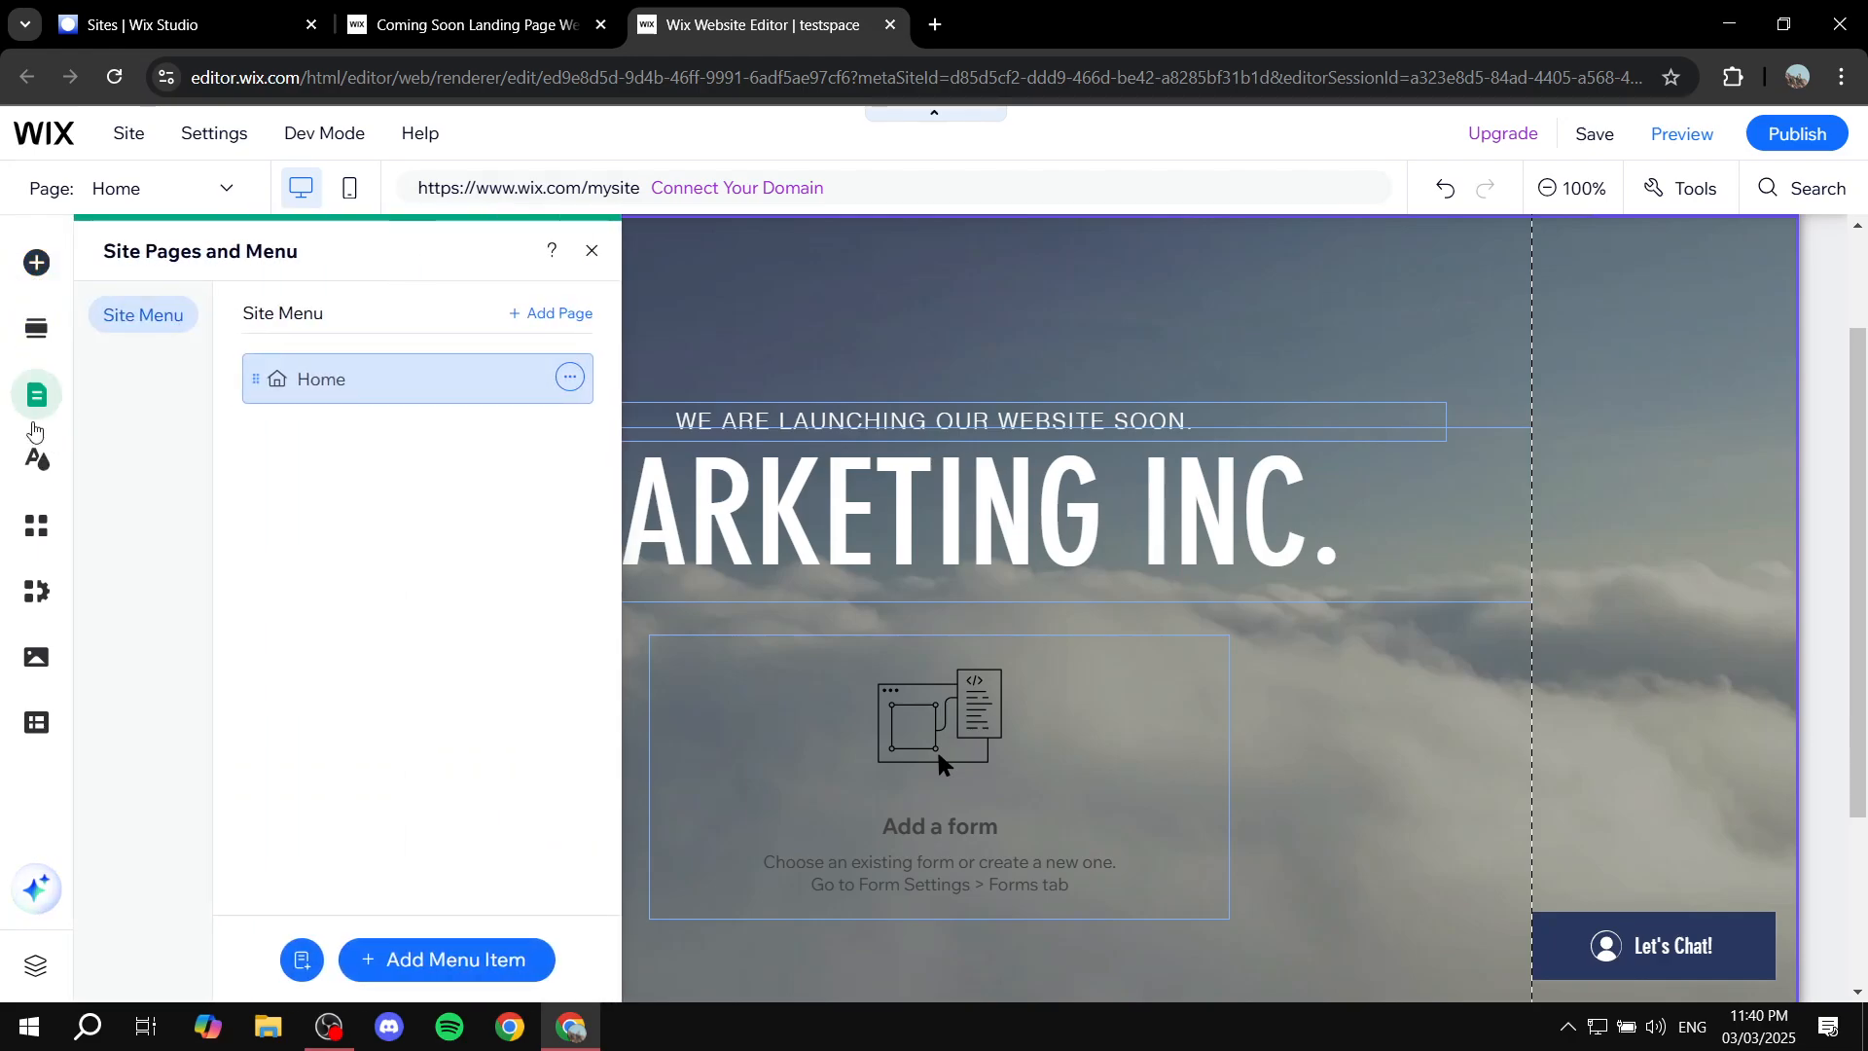
pyautogui.click(570, 381)
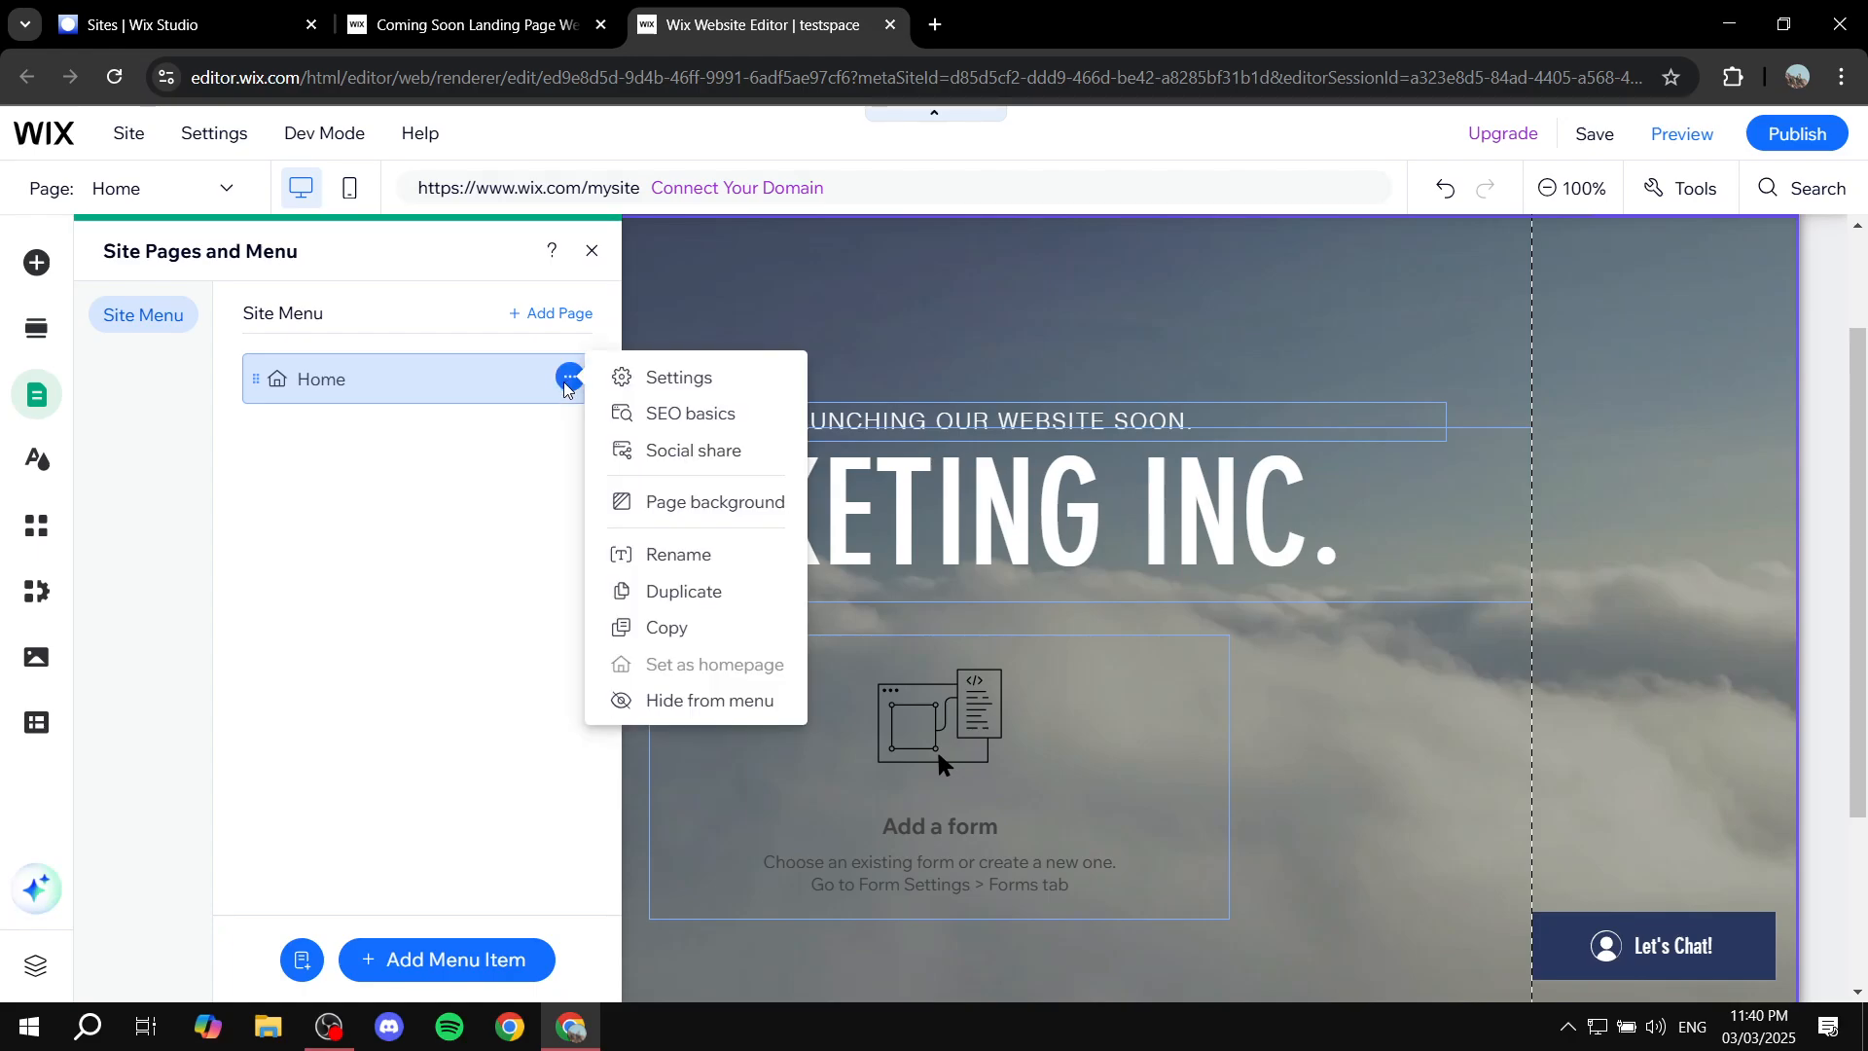
pyautogui.click(692, 592)
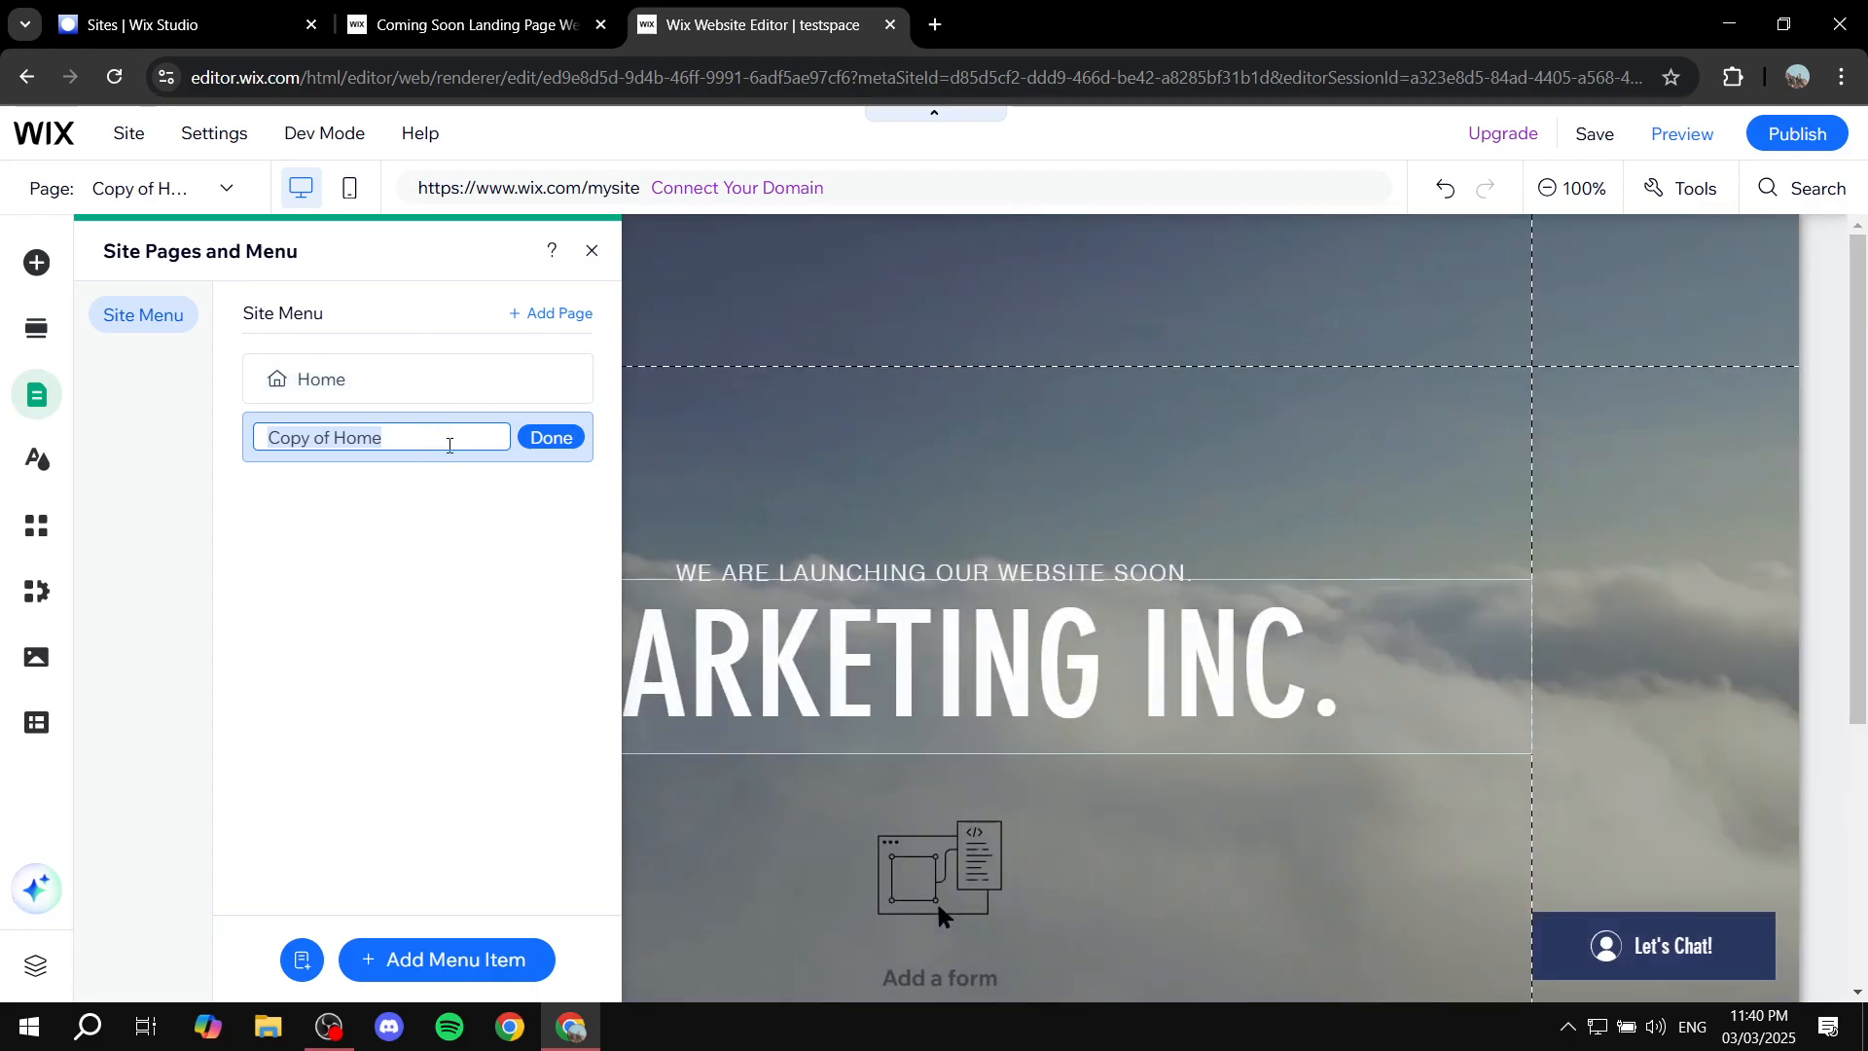
pyautogui.write('Link')
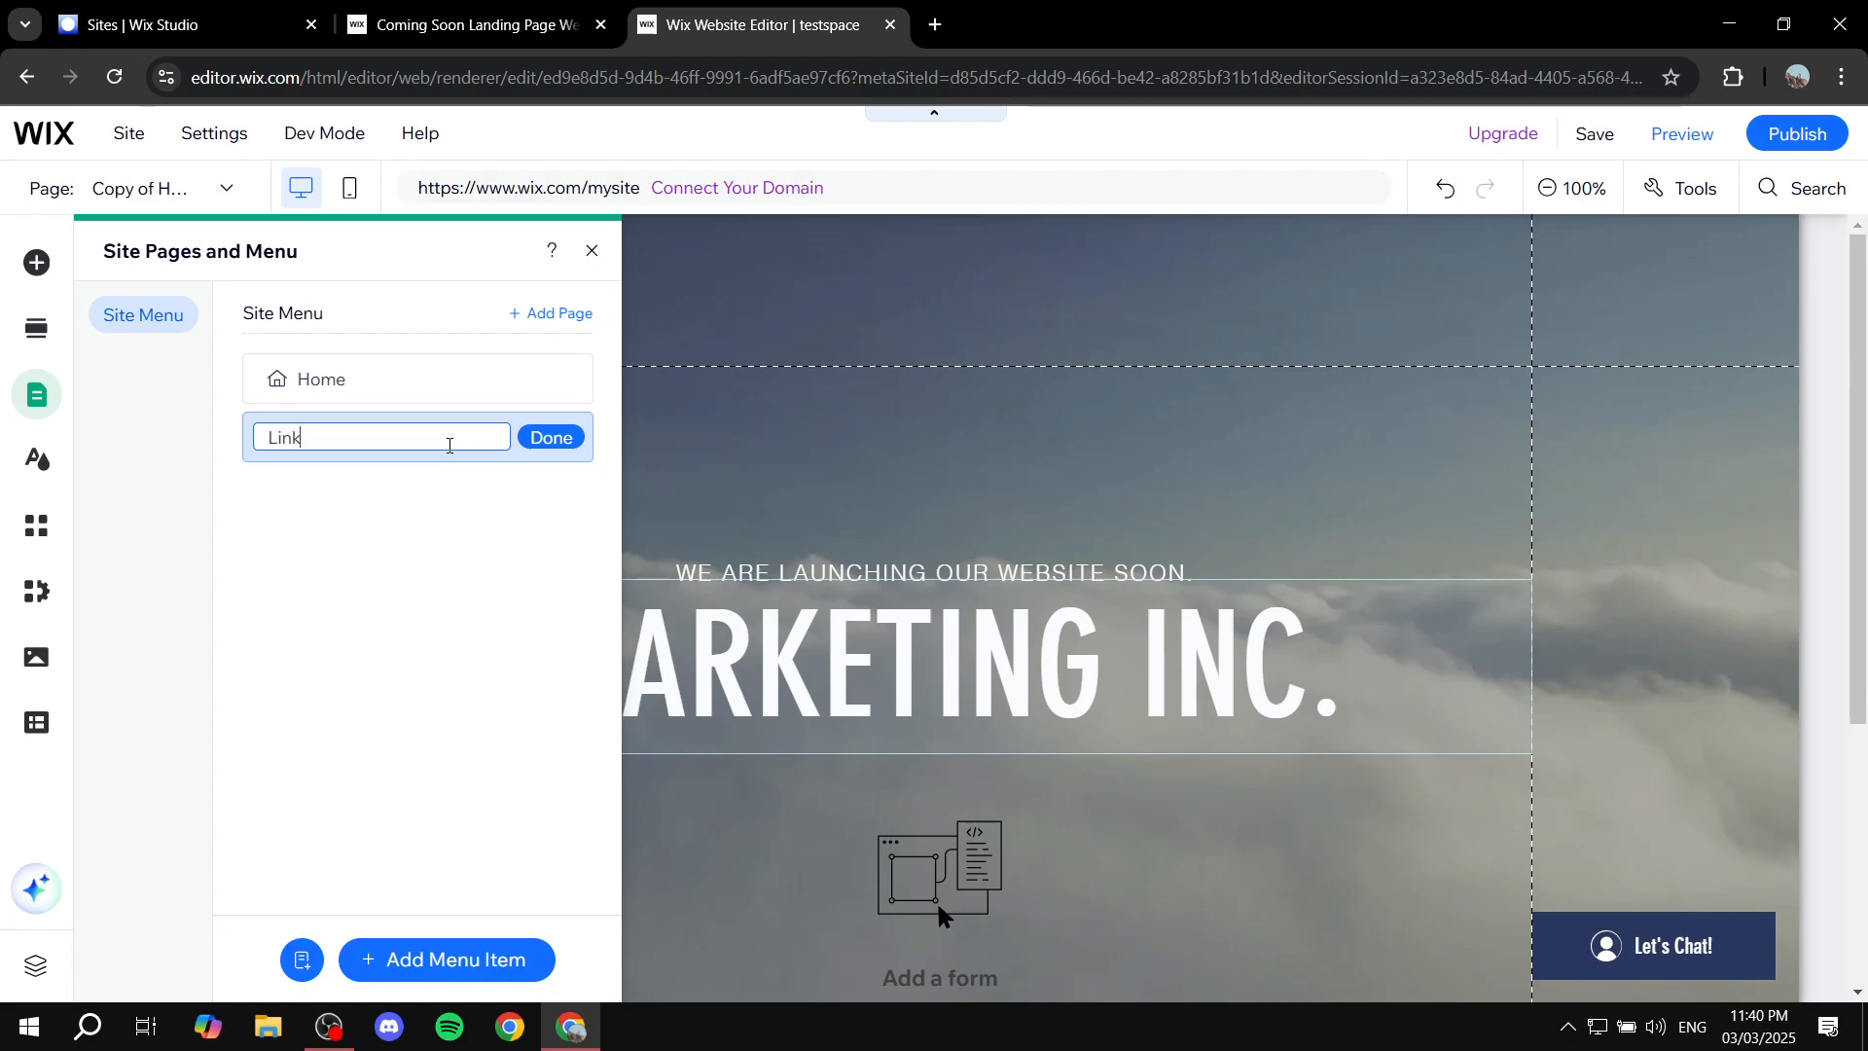
pyautogui.write(' In Bio')
pyautogui.click(550, 438)
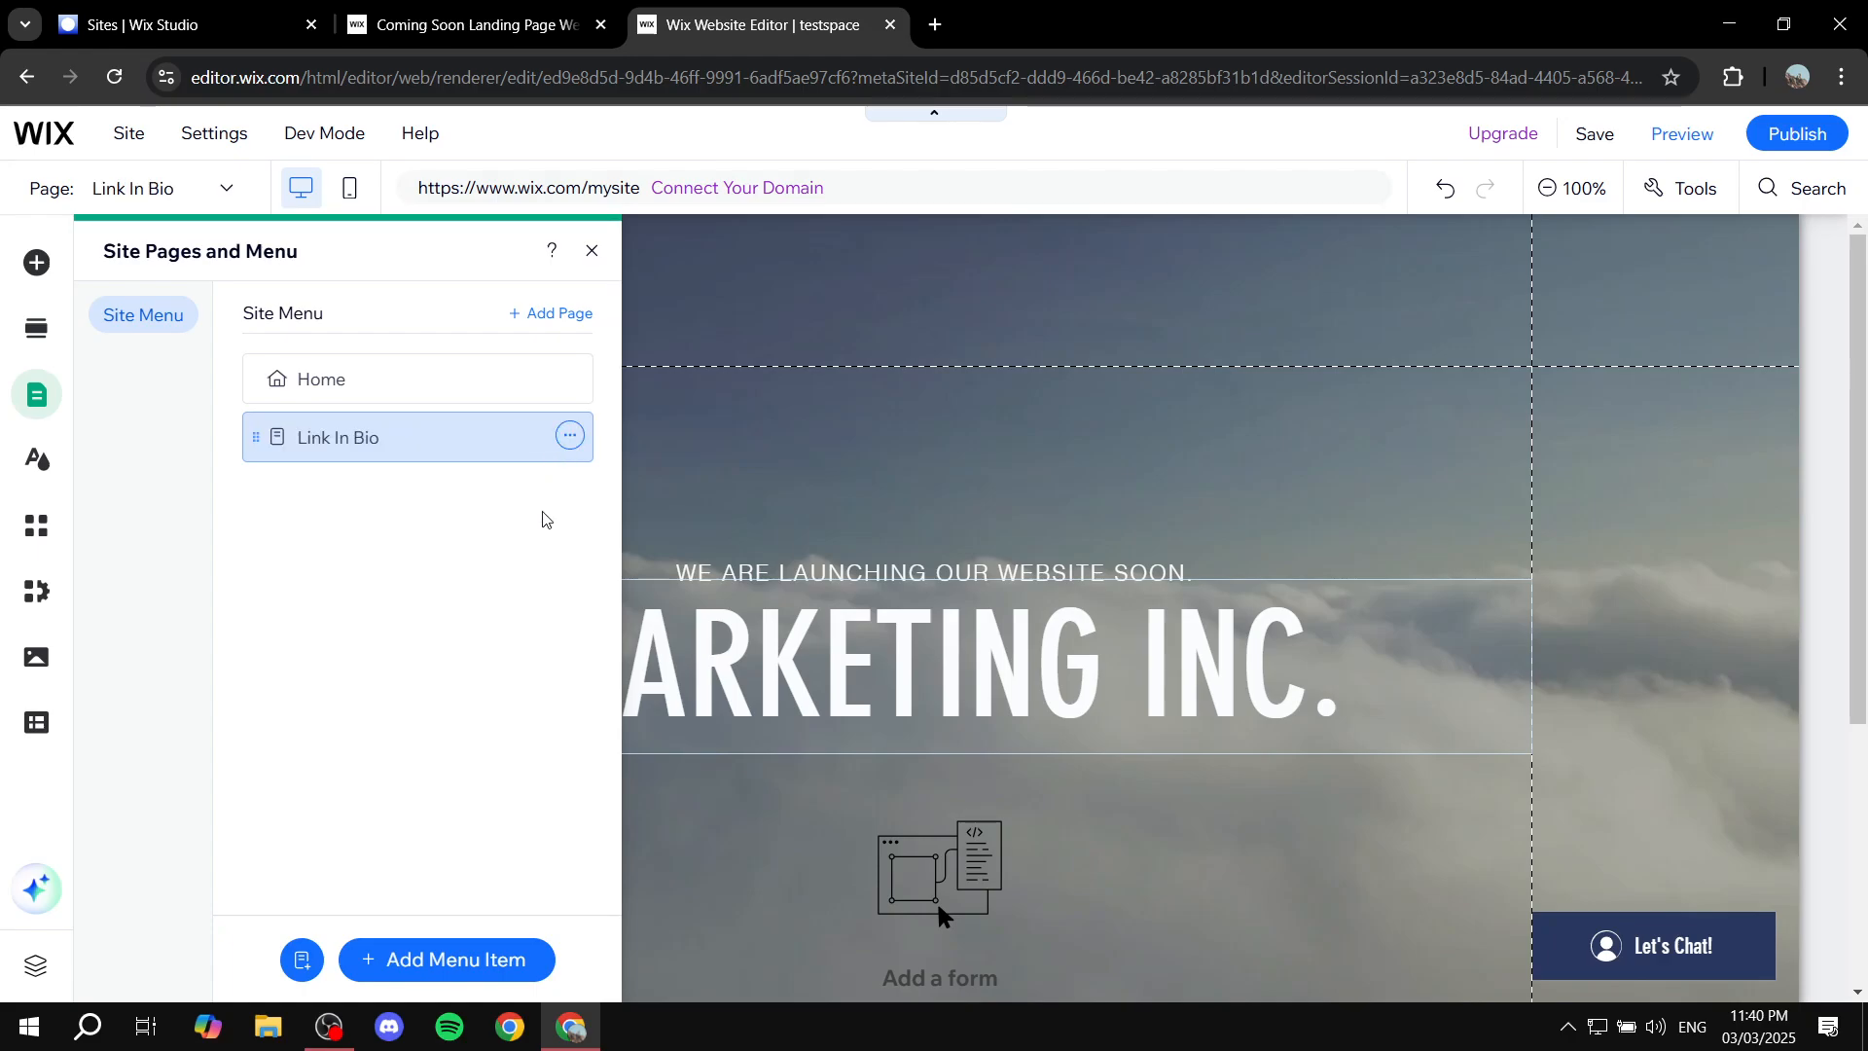
# Set the Link In Bio page's layout to No header & footer in its page settings.
pyautogui.click(571, 435)
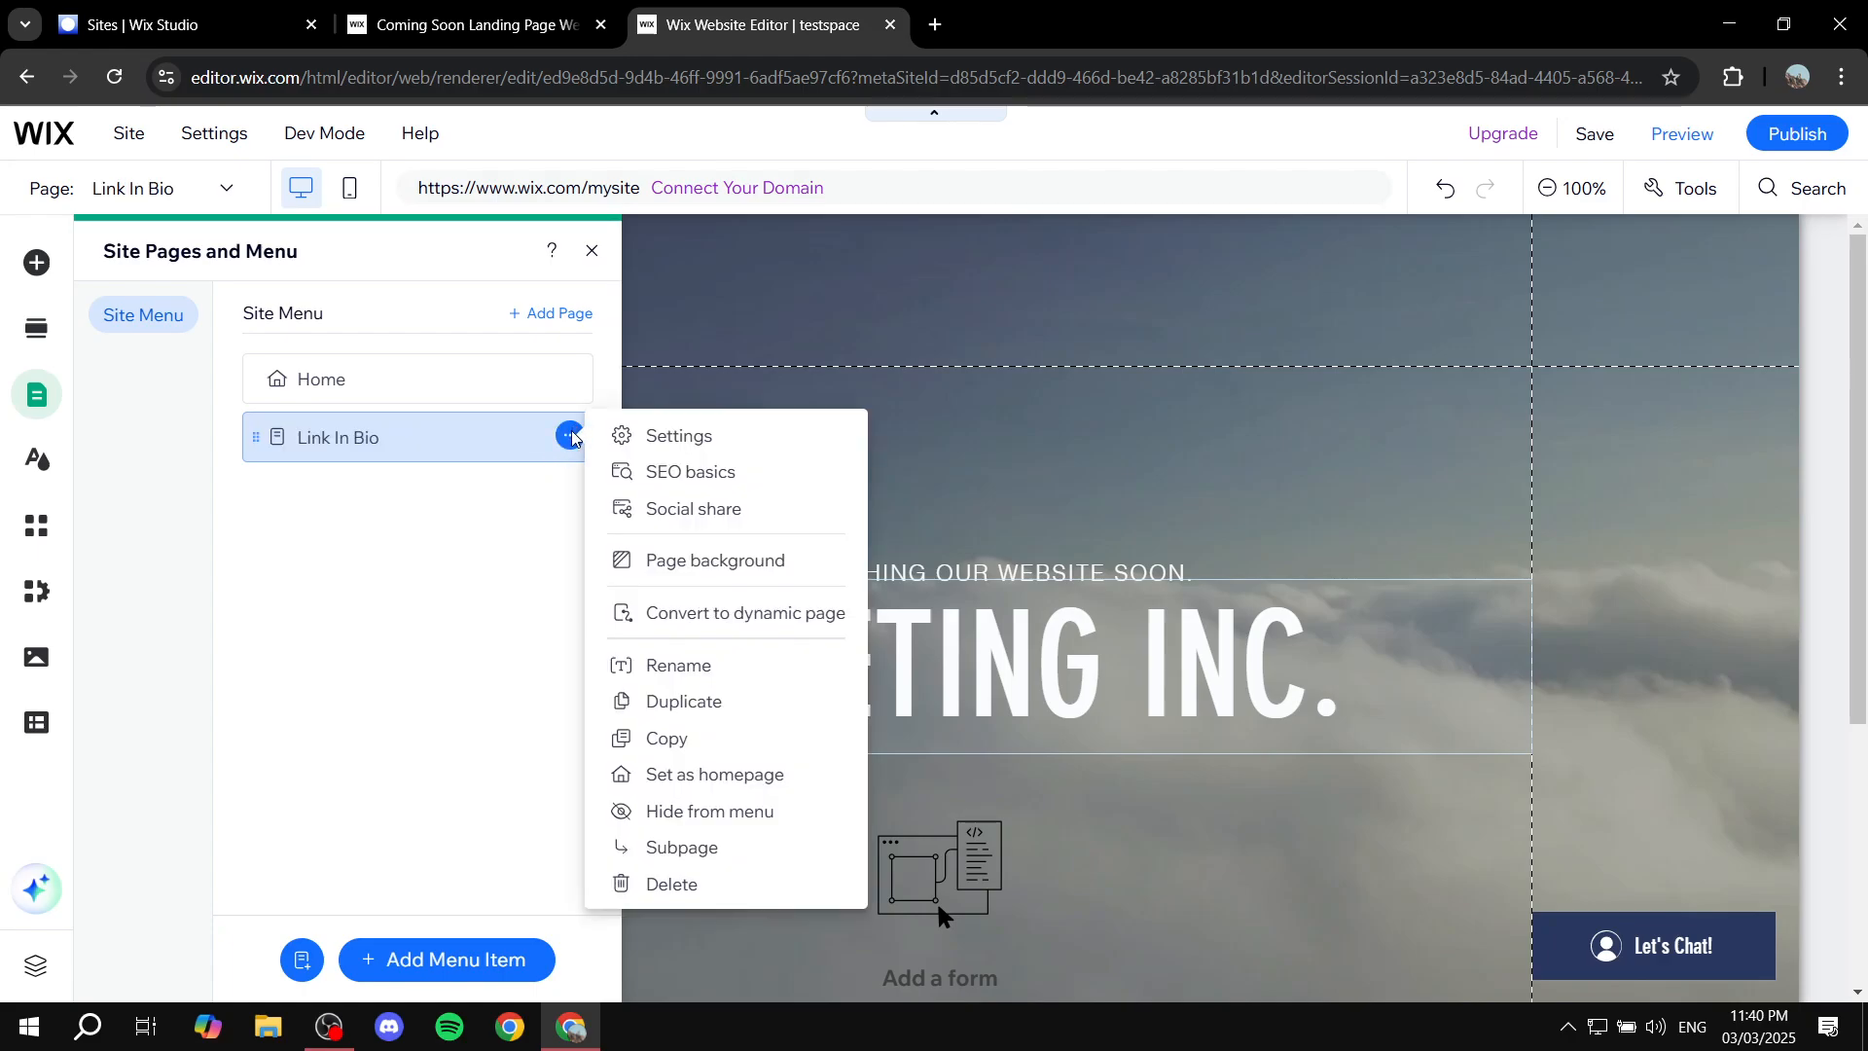
pyautogui.click(627, 436)
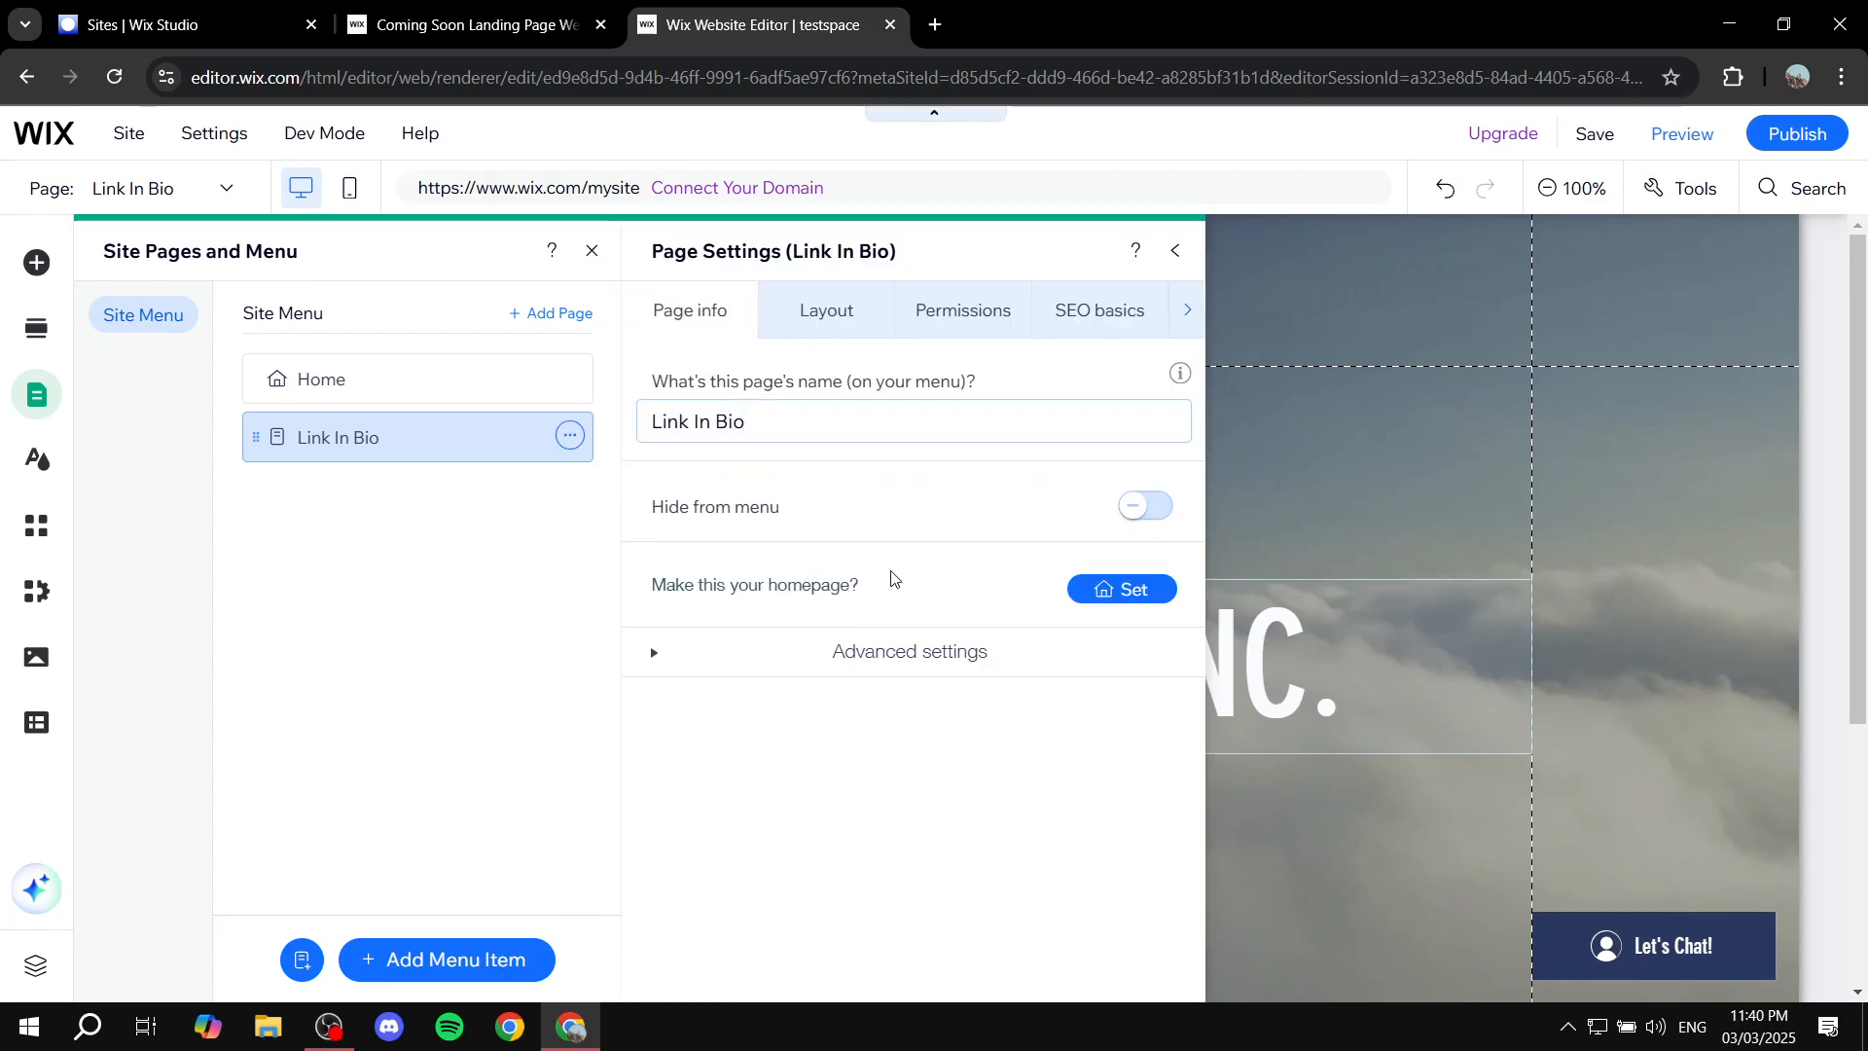
pyautogui.click(839, 311)
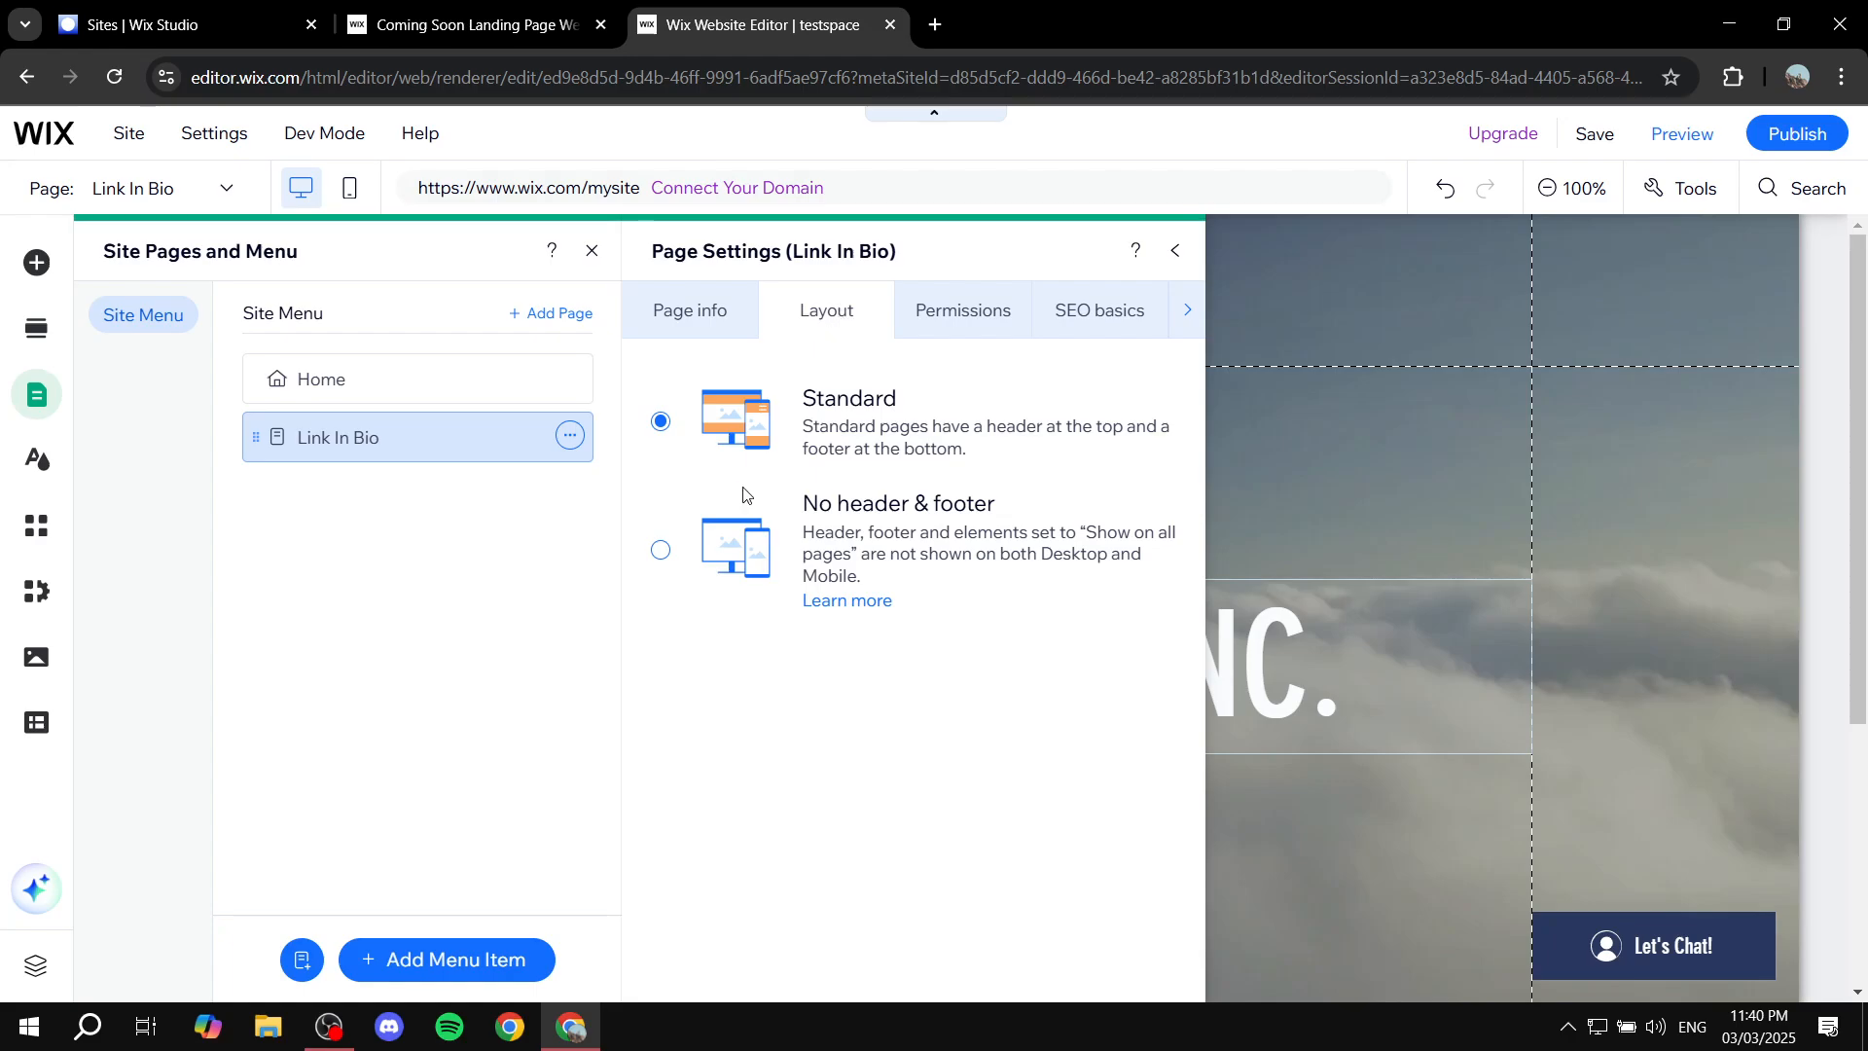
pyautogui.click(661, 549)
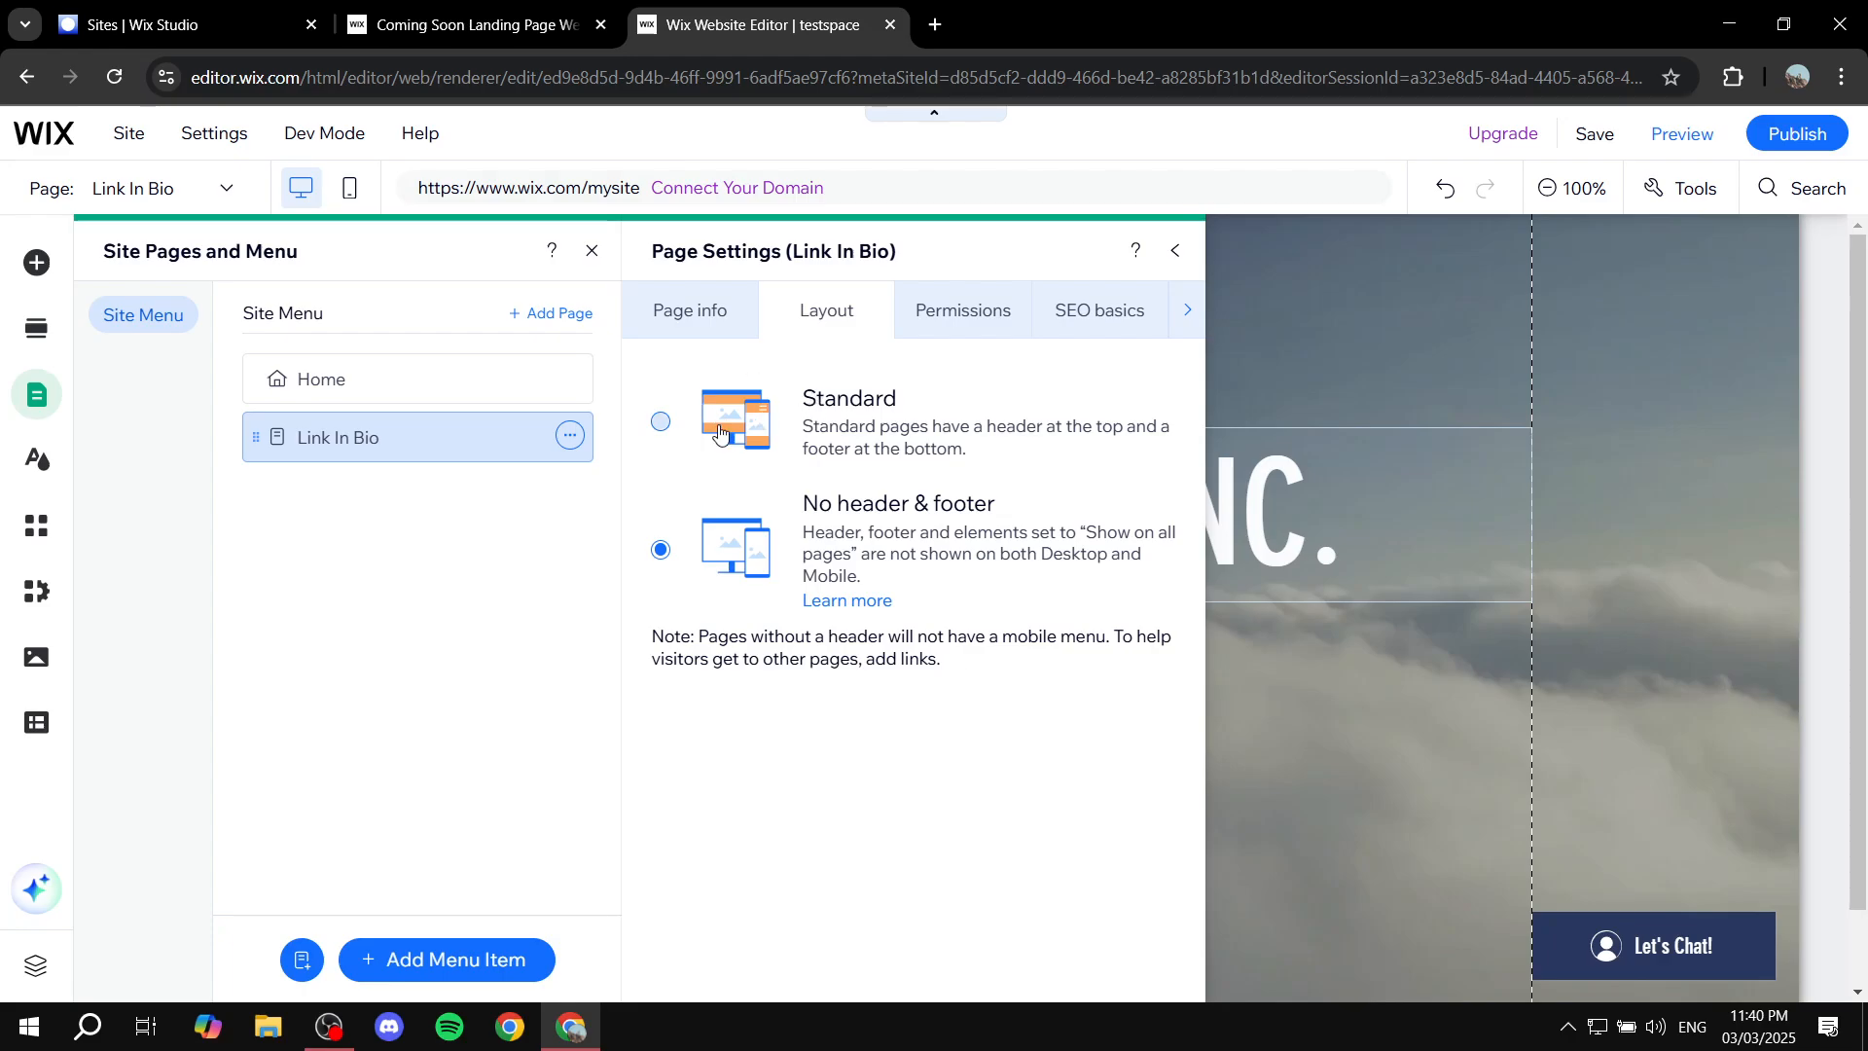
# Review the Link In Bio page's SEO basics, including the URL slug, title tag and meta description, and close the page settings.
pyautogui.click(1186, 310)
pyautogui.click(870, 324)
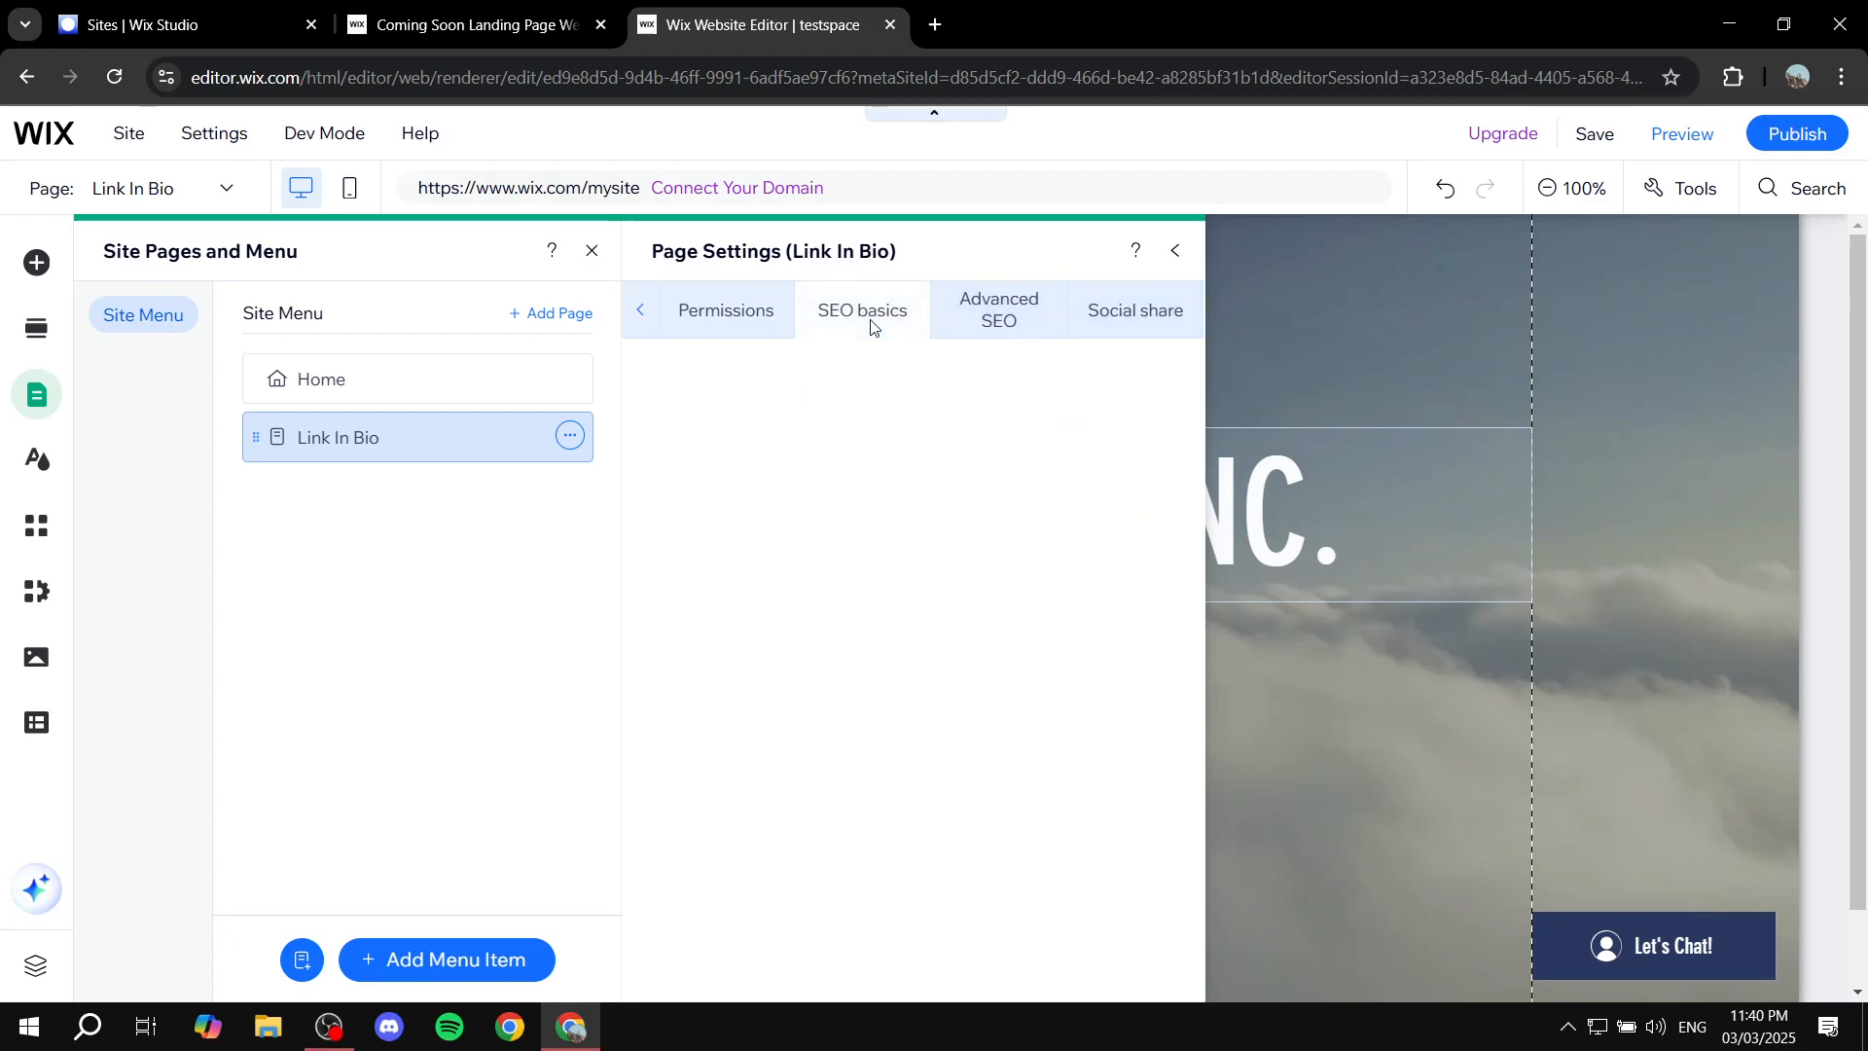
pyautogui.scroll(-2, 876, 681)
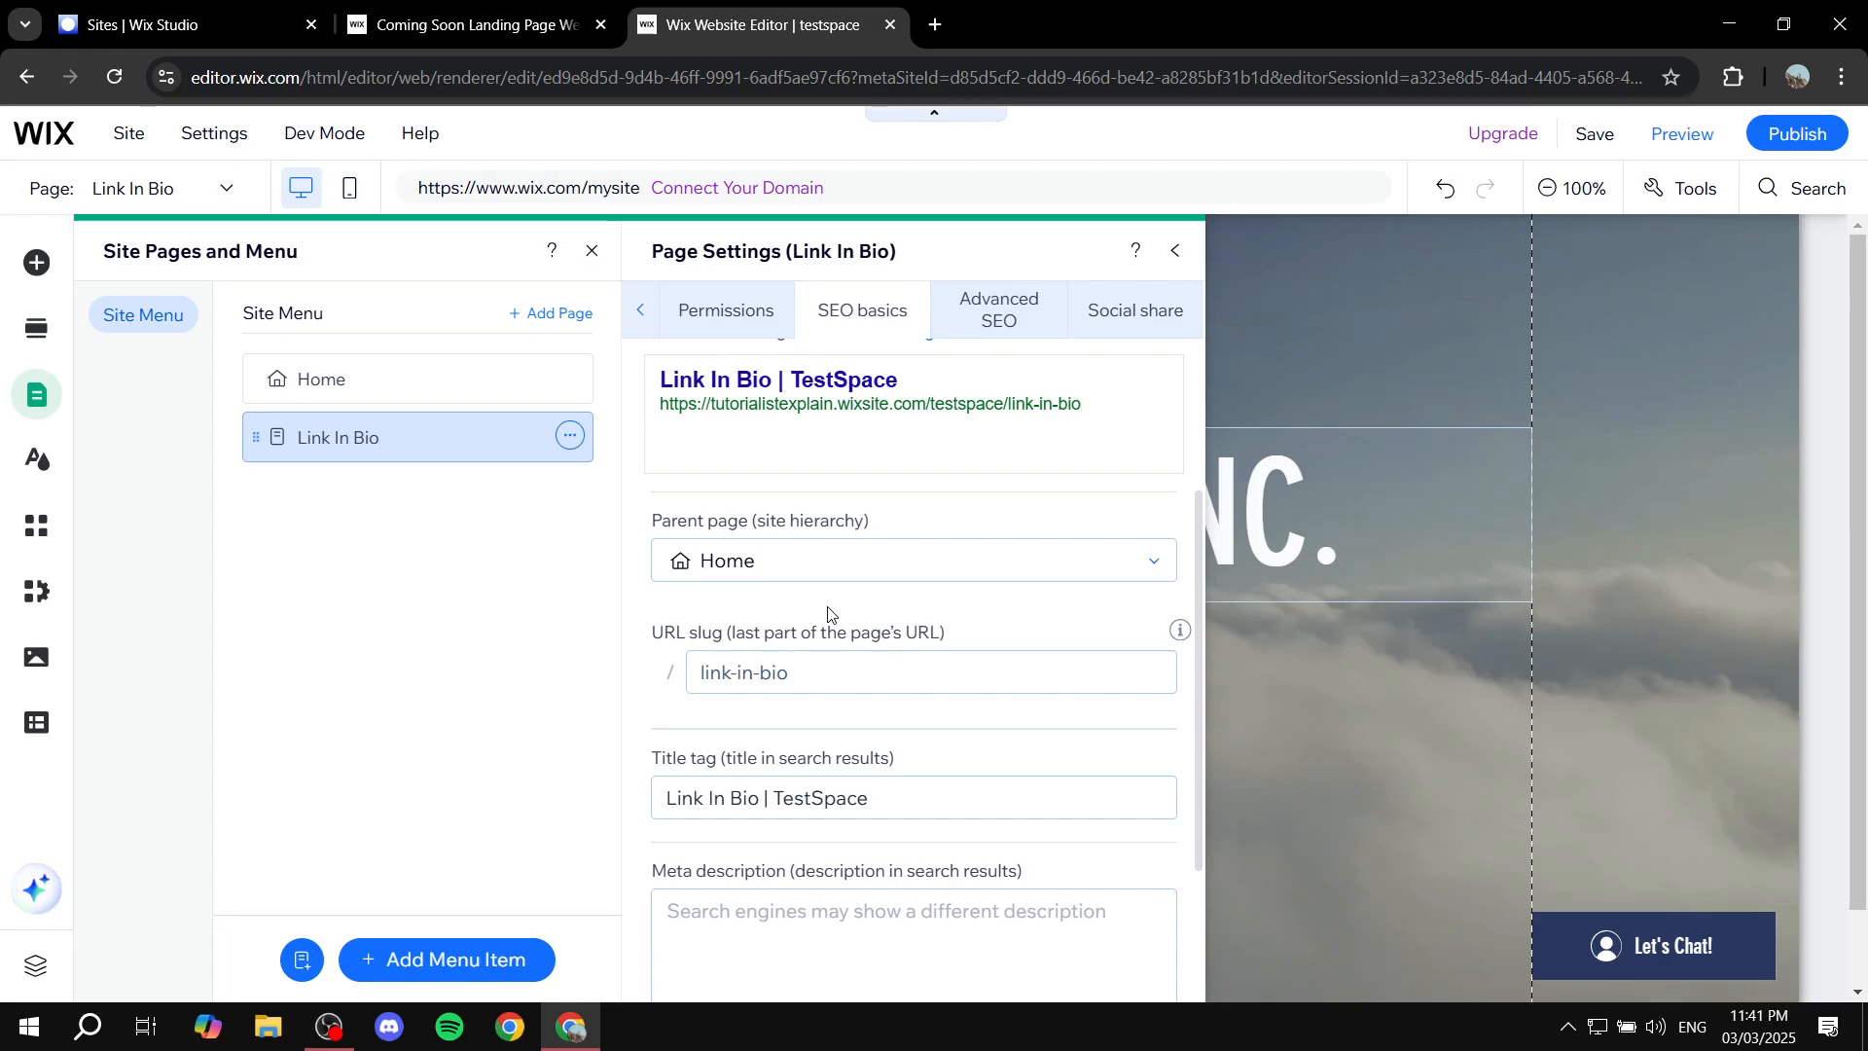
pyautogui.scroll(-2, 909, 780)
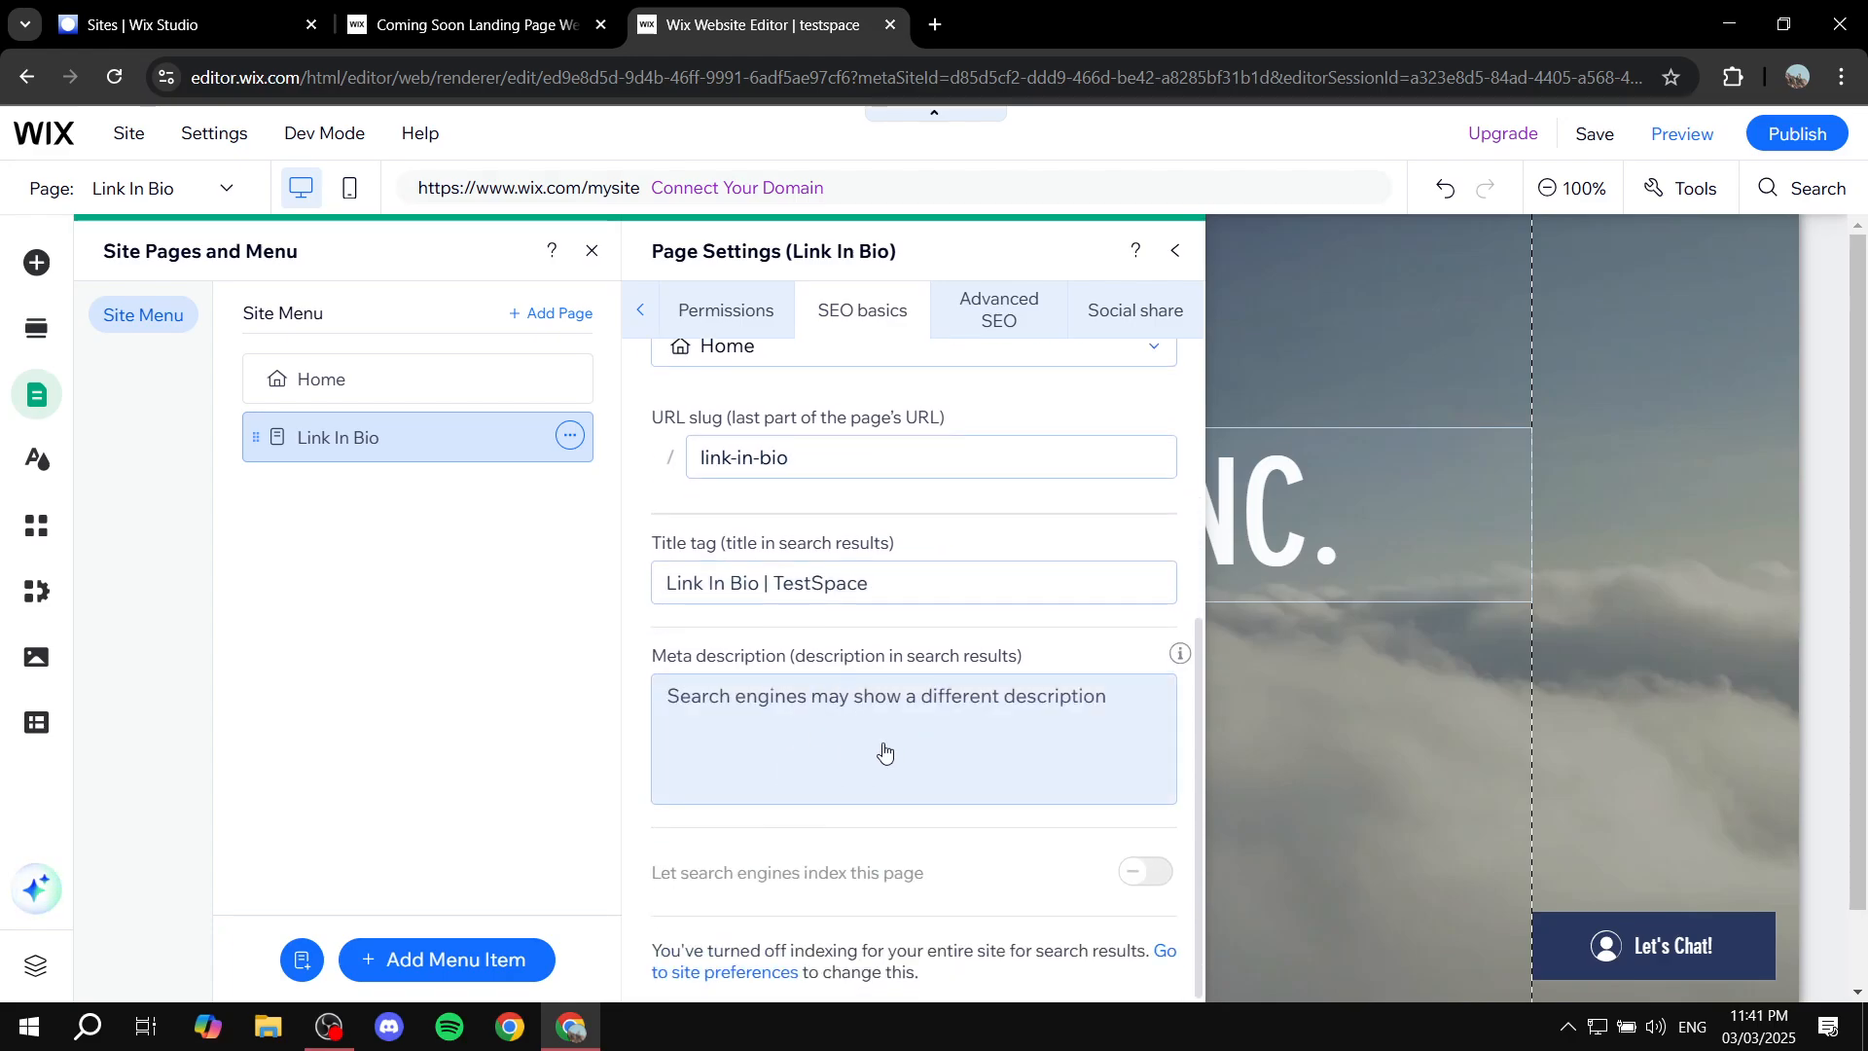
pyautogui.scroll(1, 925, 615)
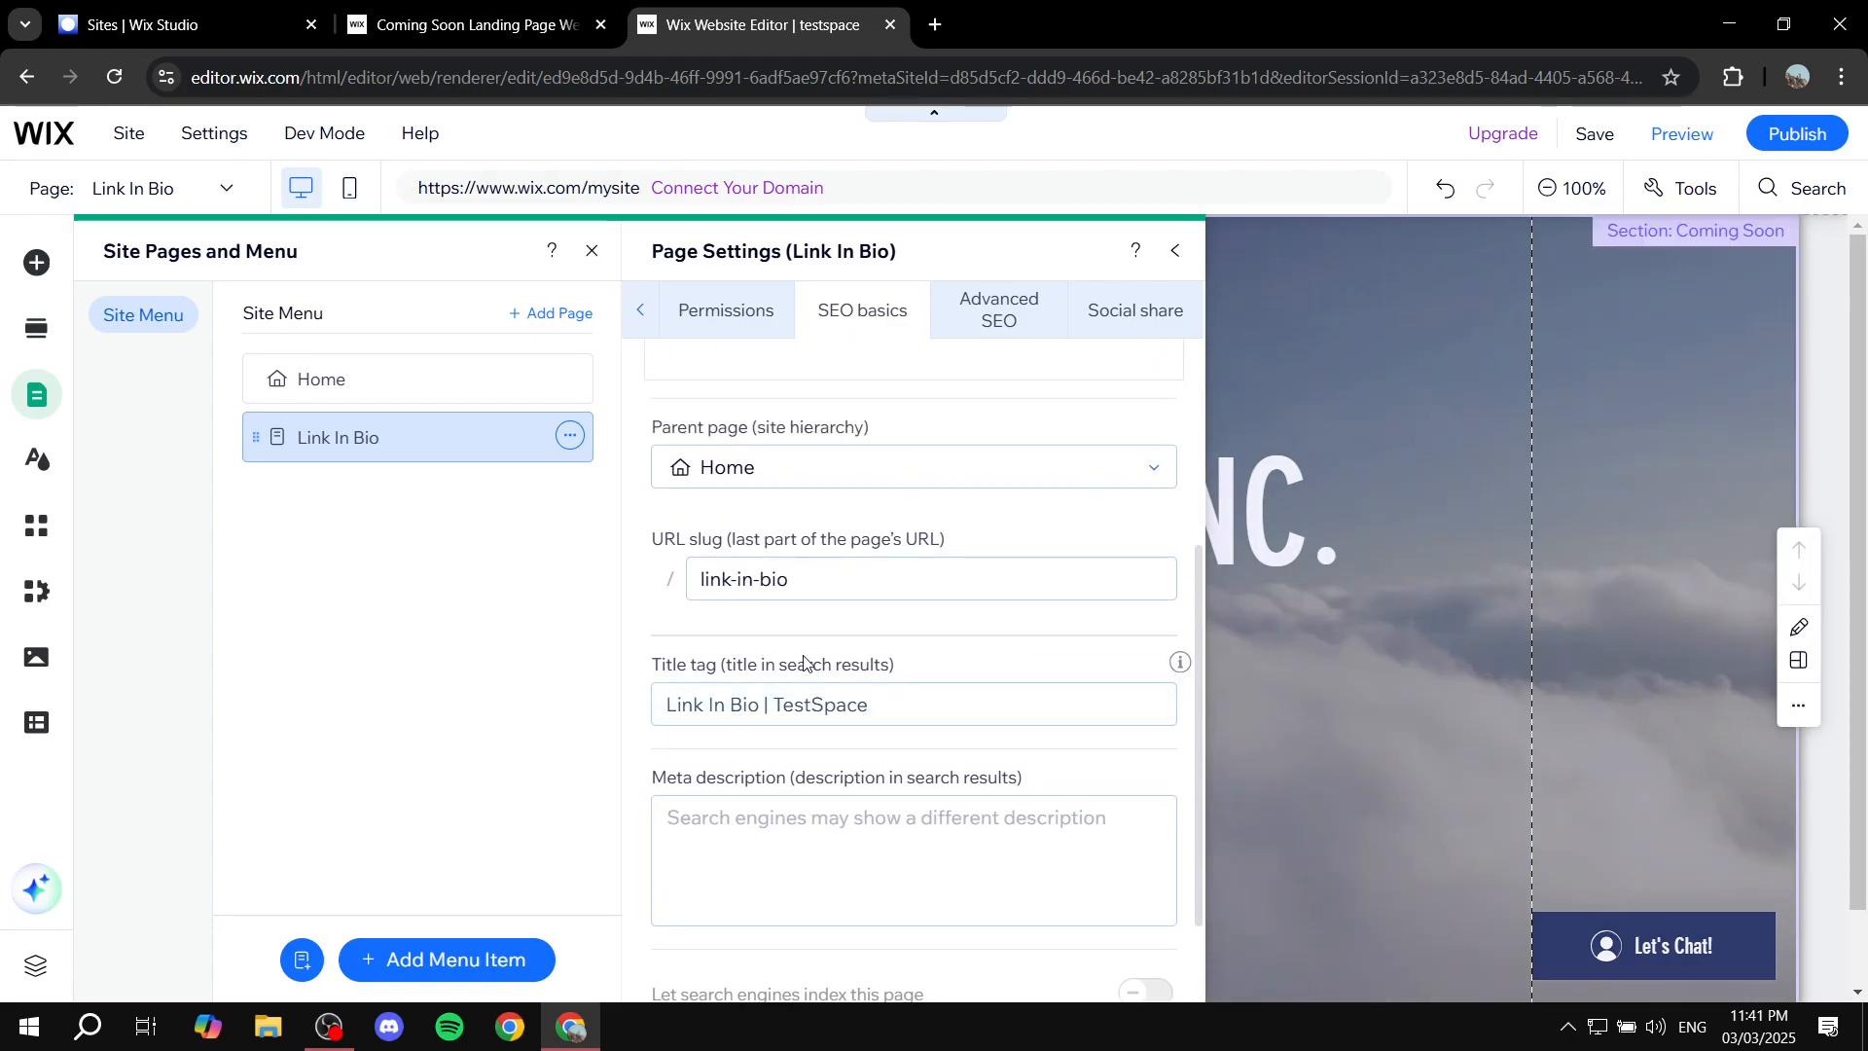
pyautogui.scroll(-1, 877, 690)
pyautogui.scroll(3, 926, 696)
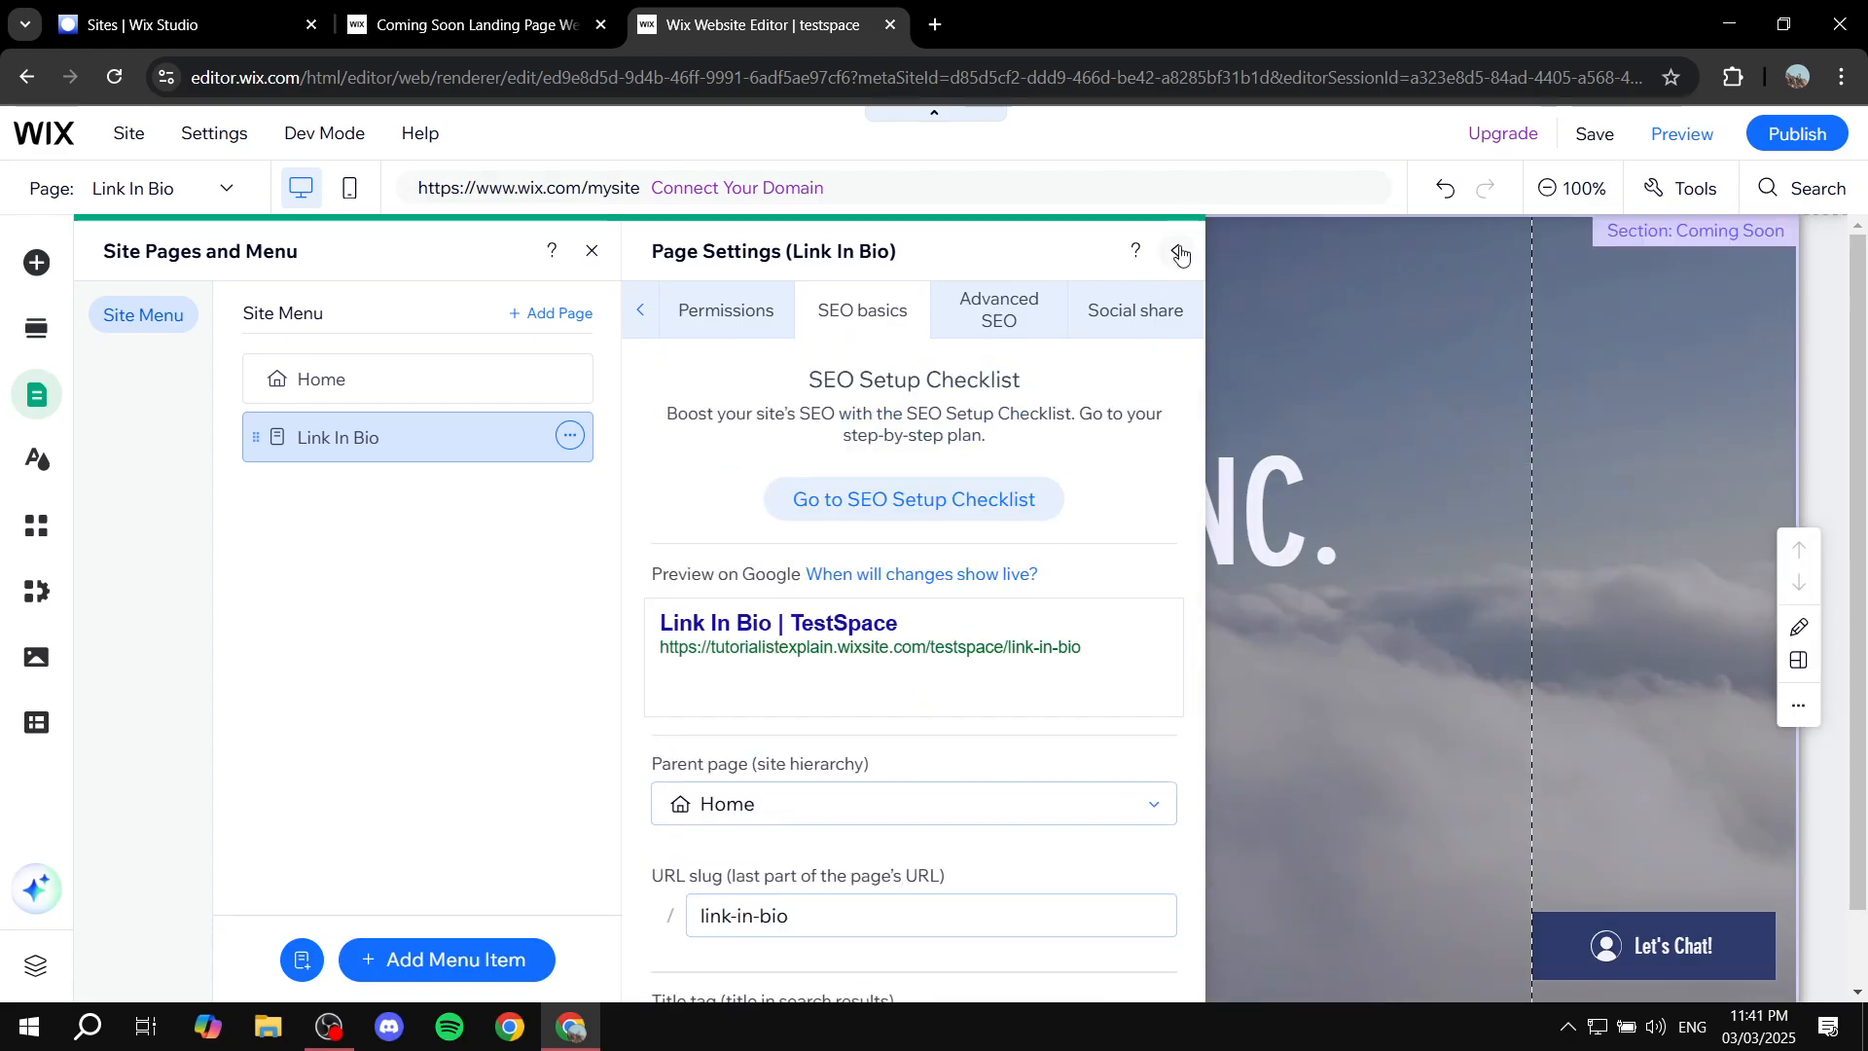
pyautogui.click(1176, 250)
pyautogui.click(592, 251)
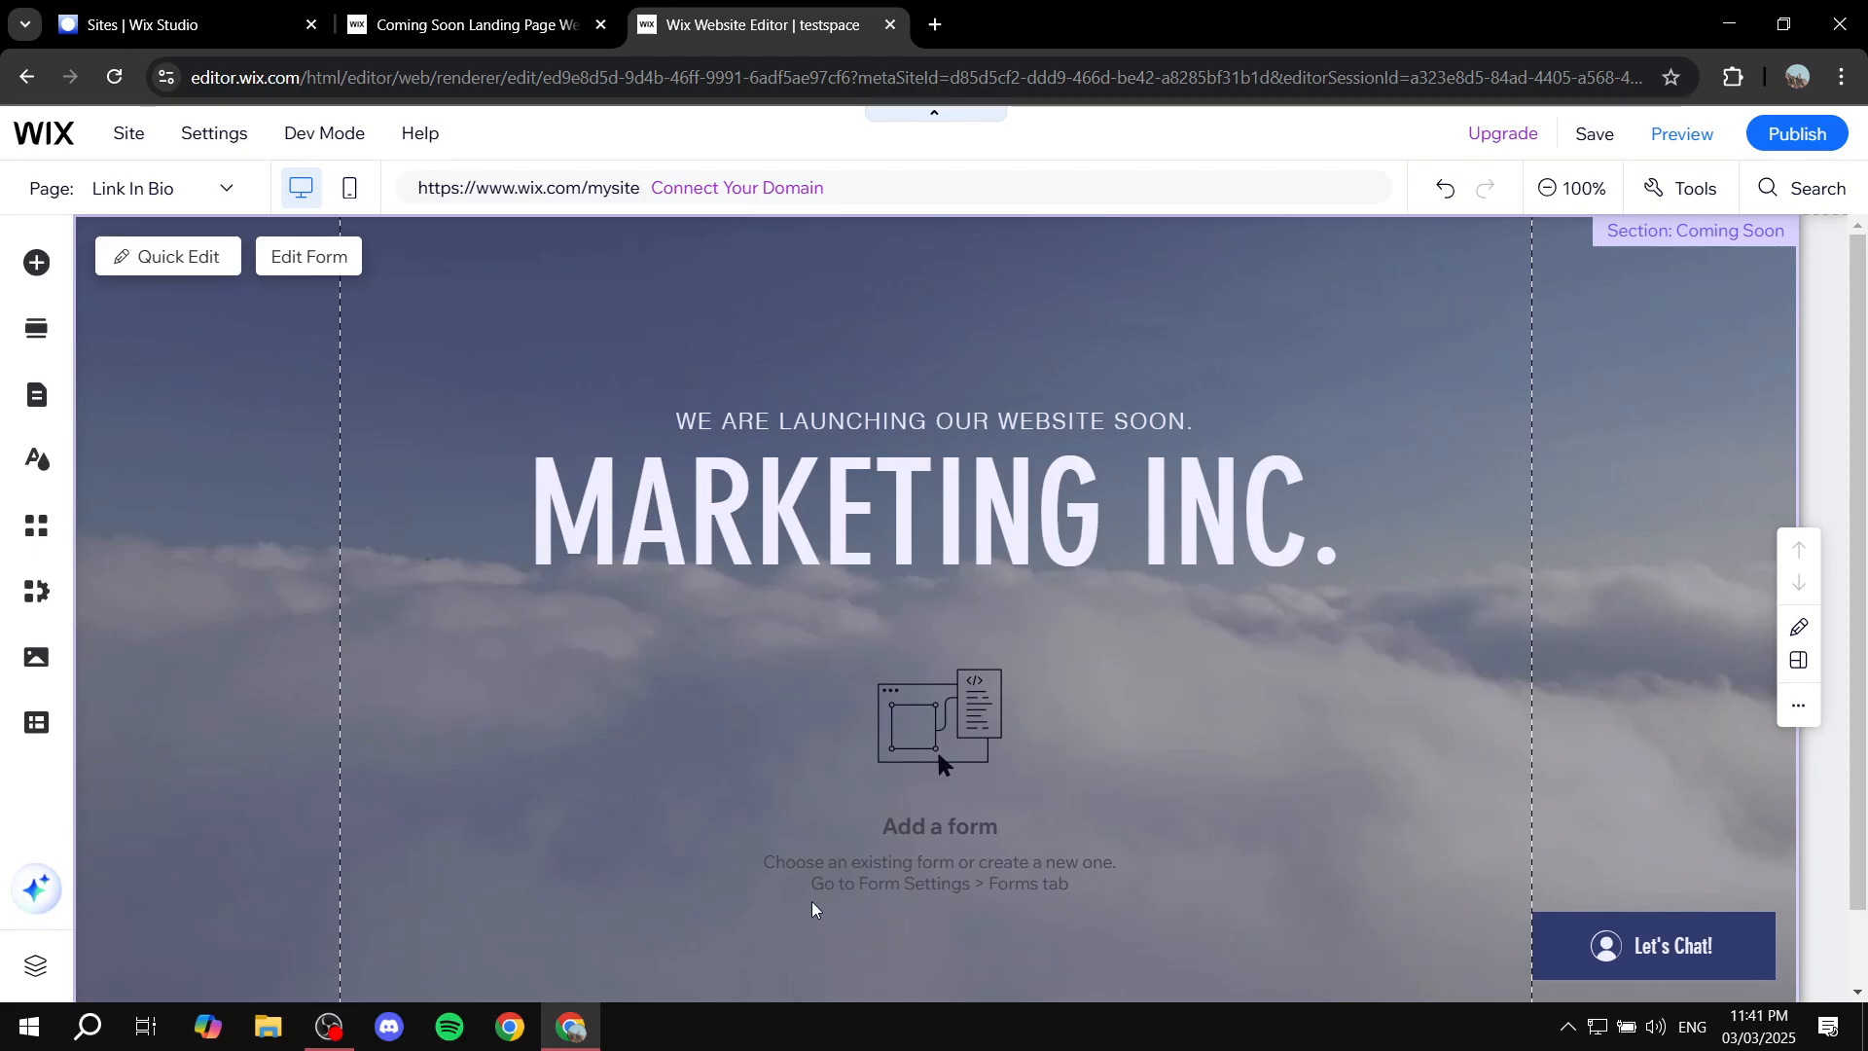
# Delete the launch text, the MARKETING INC. title and the form placeholder from the Link In Bio page's Coming Soon section.
pyautogui.moveTo(812, 901); pyautogui.dragTo(1173, 310)
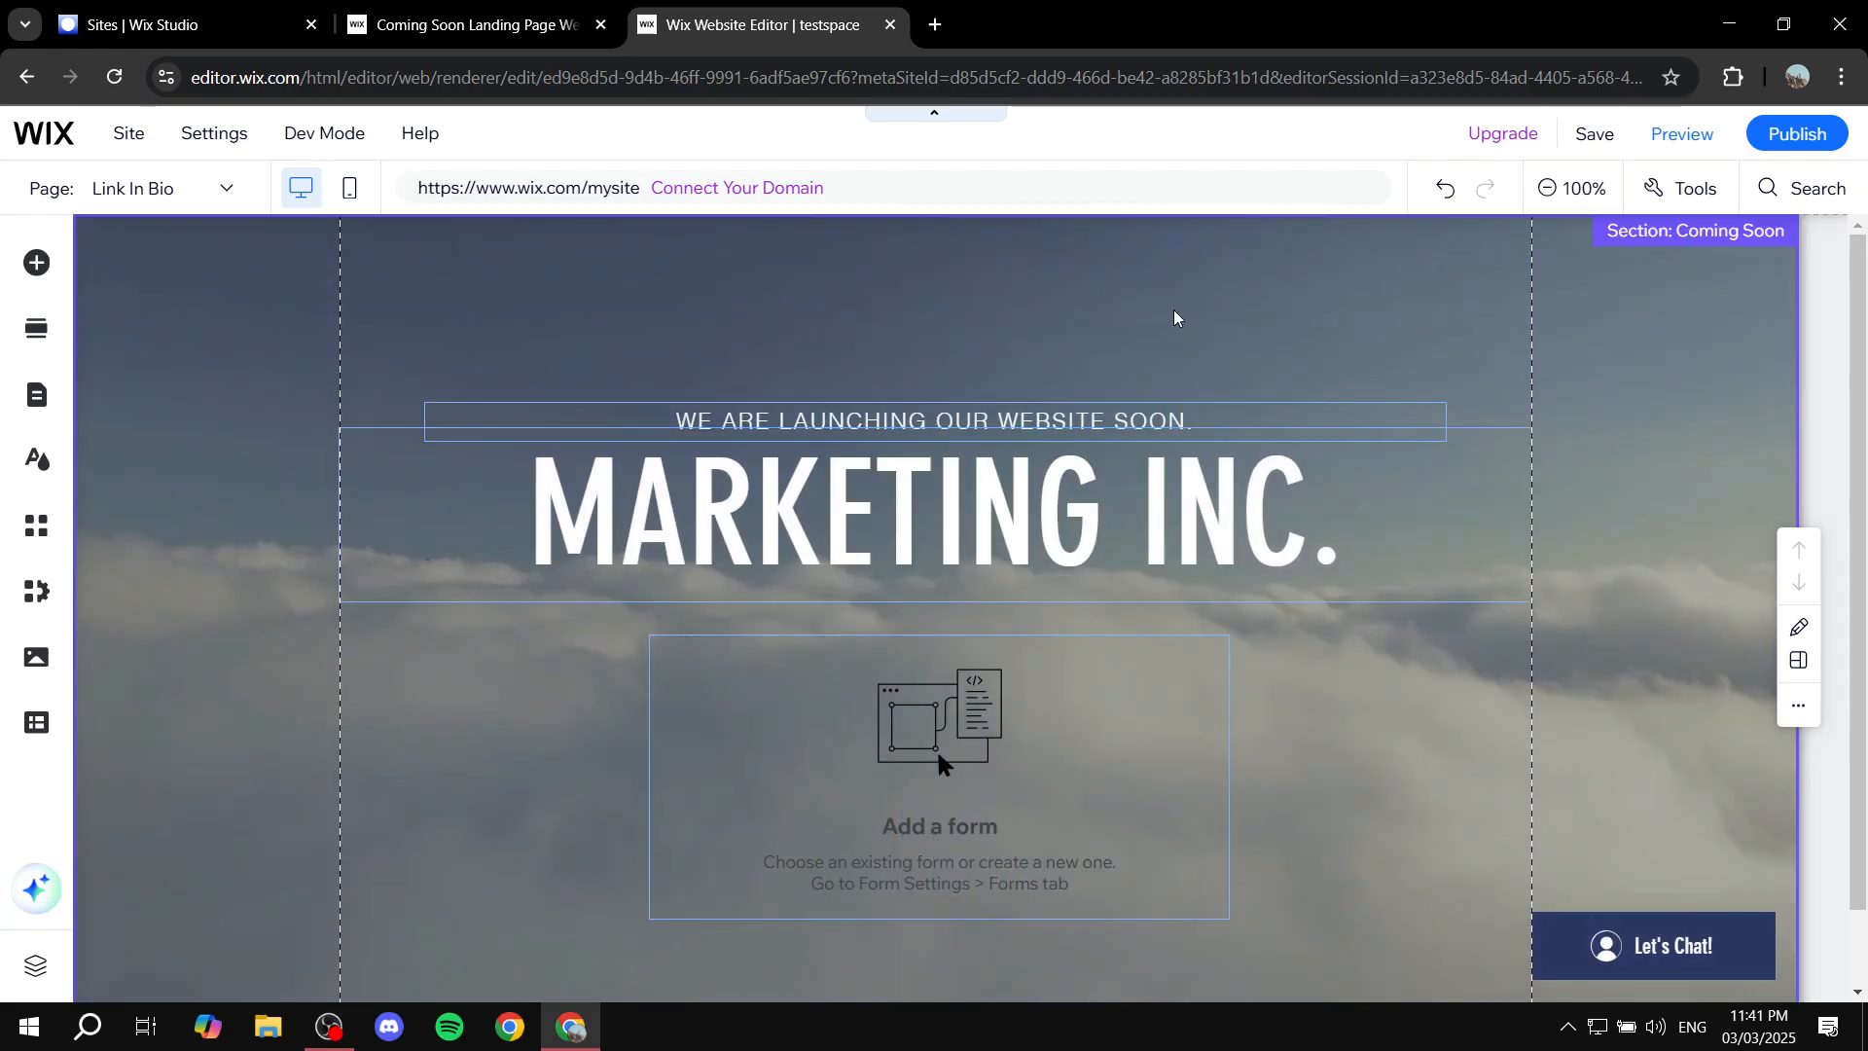
pyautogui.press('Delete')
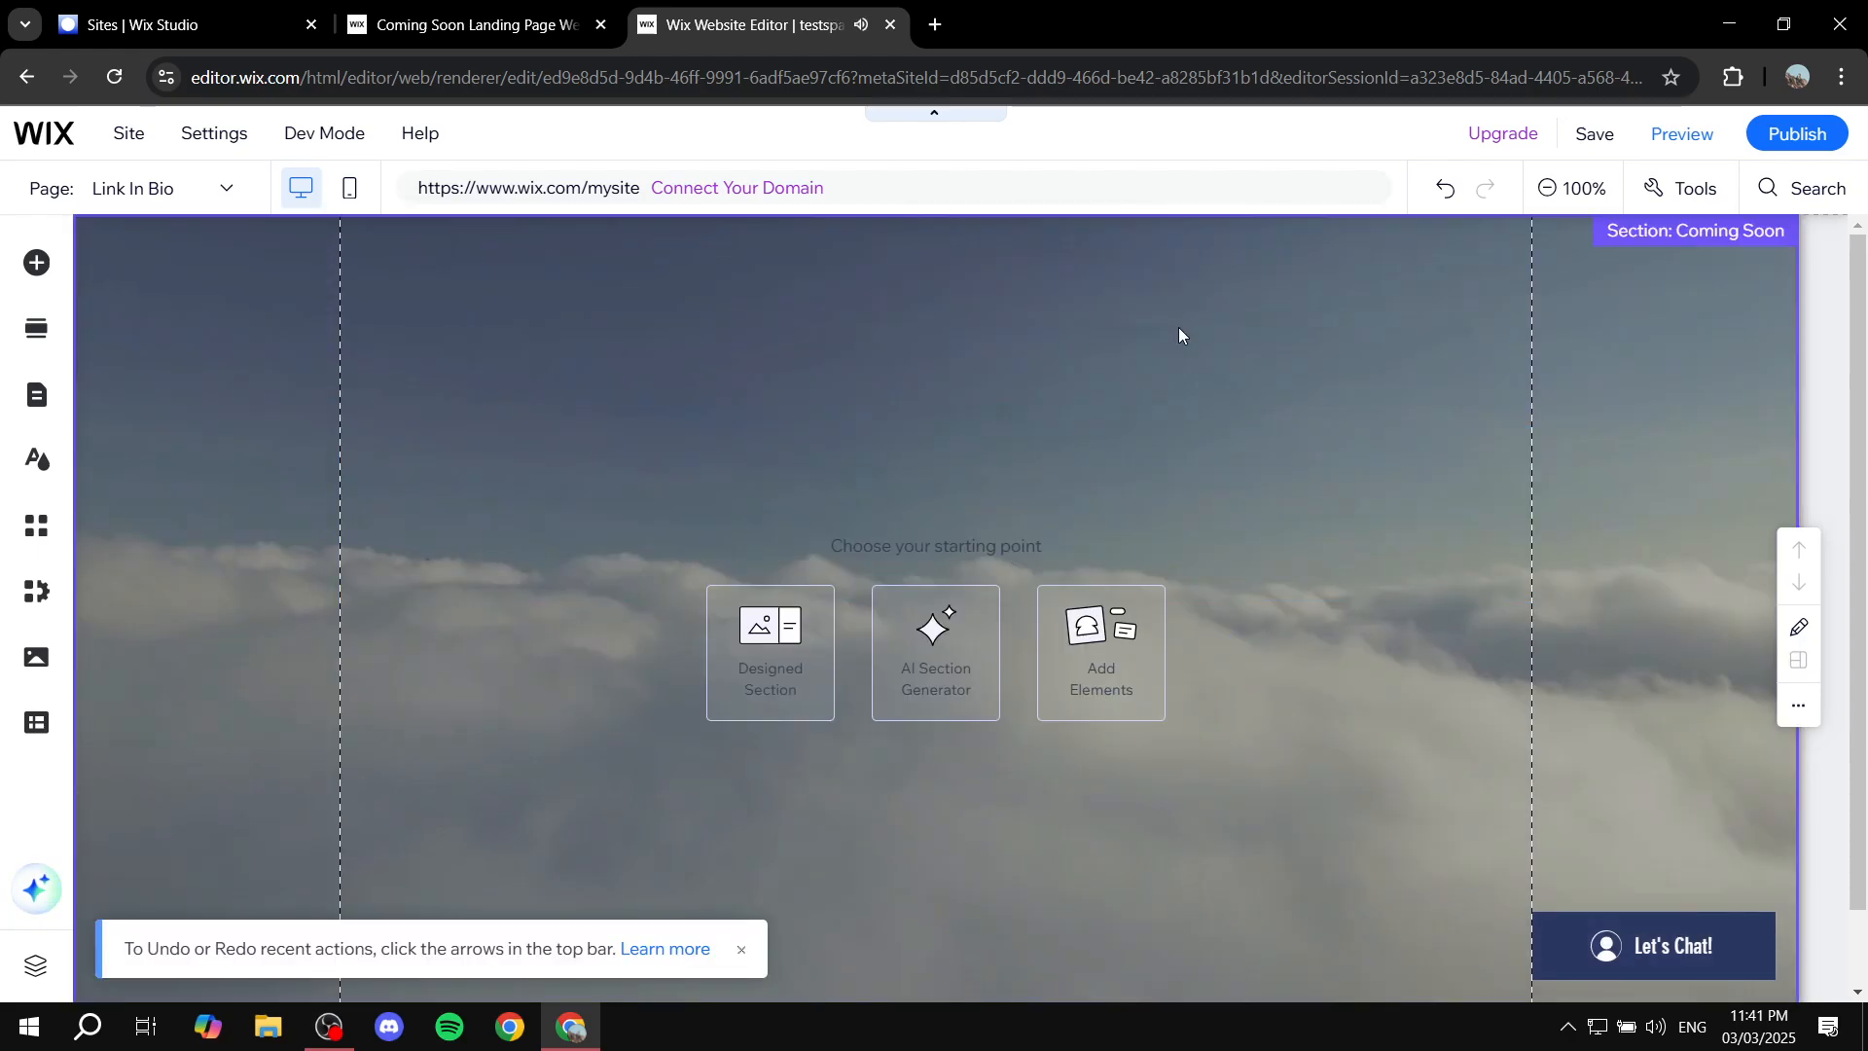
pyautogui.click(1344, 501)
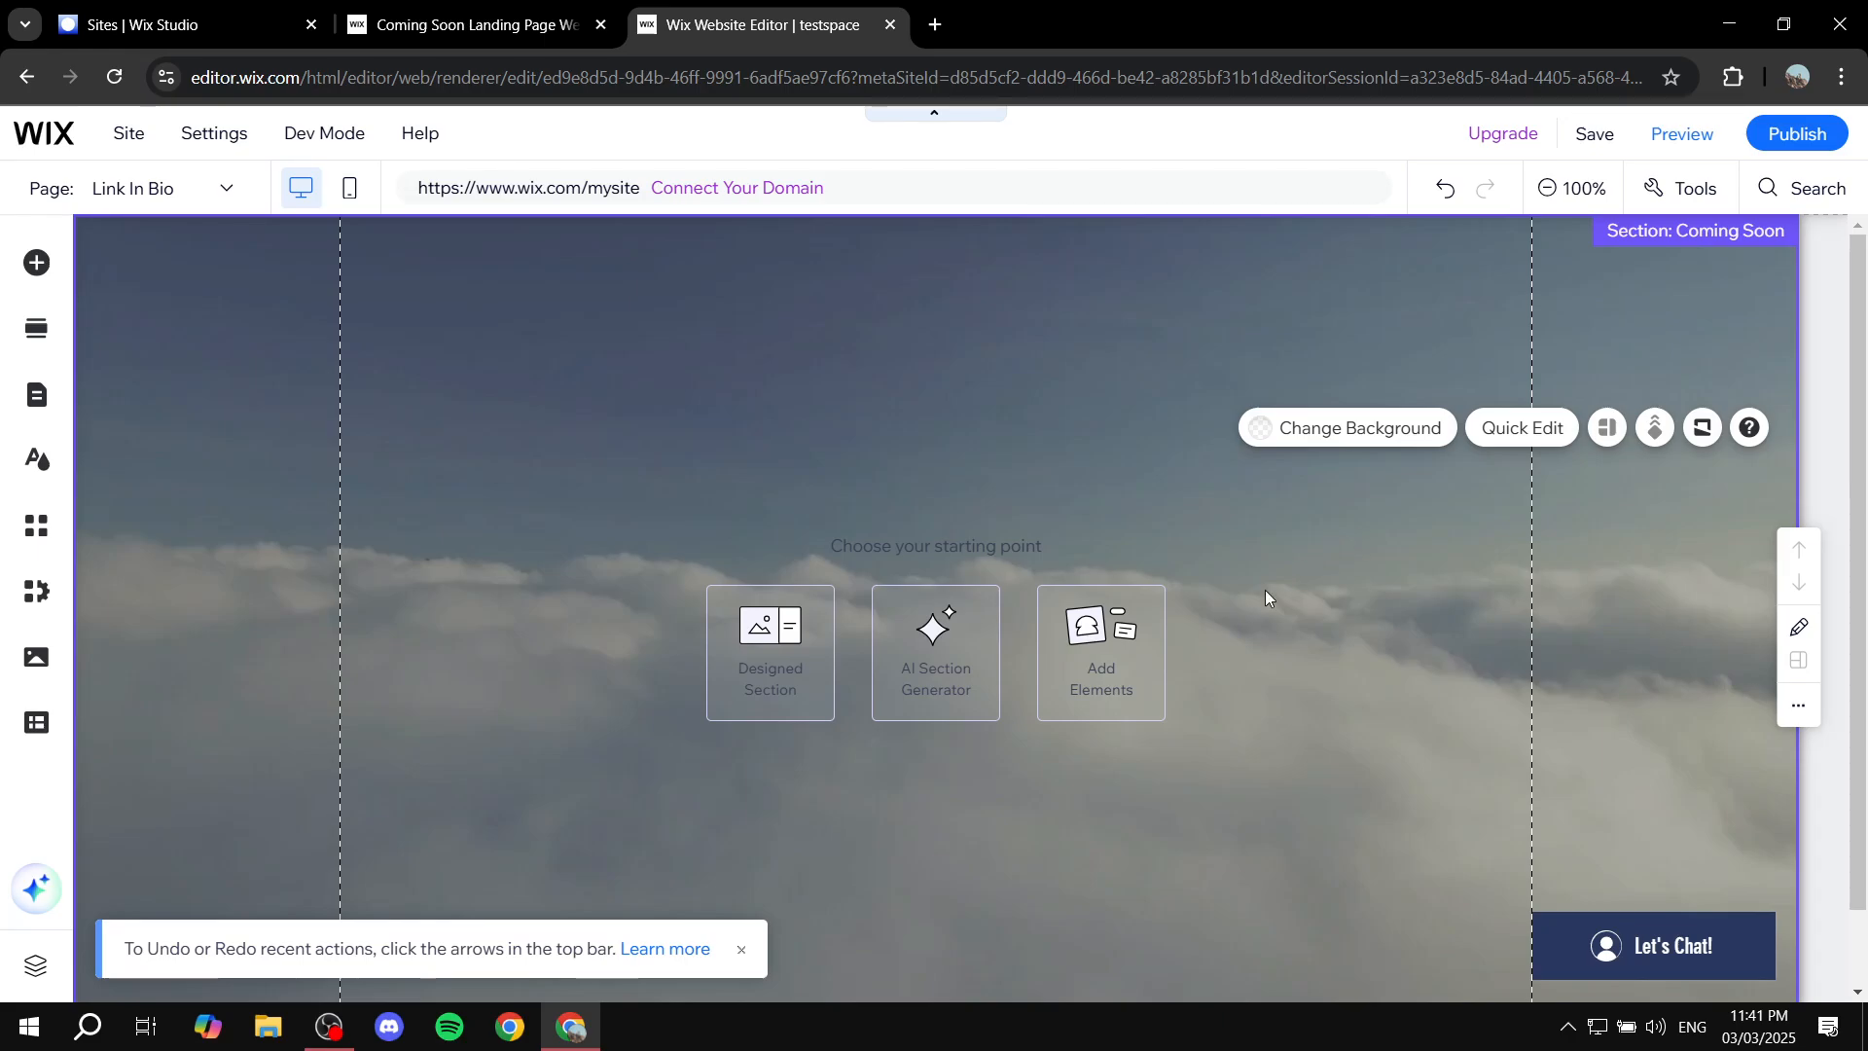
pyautogui.click(743, 956)
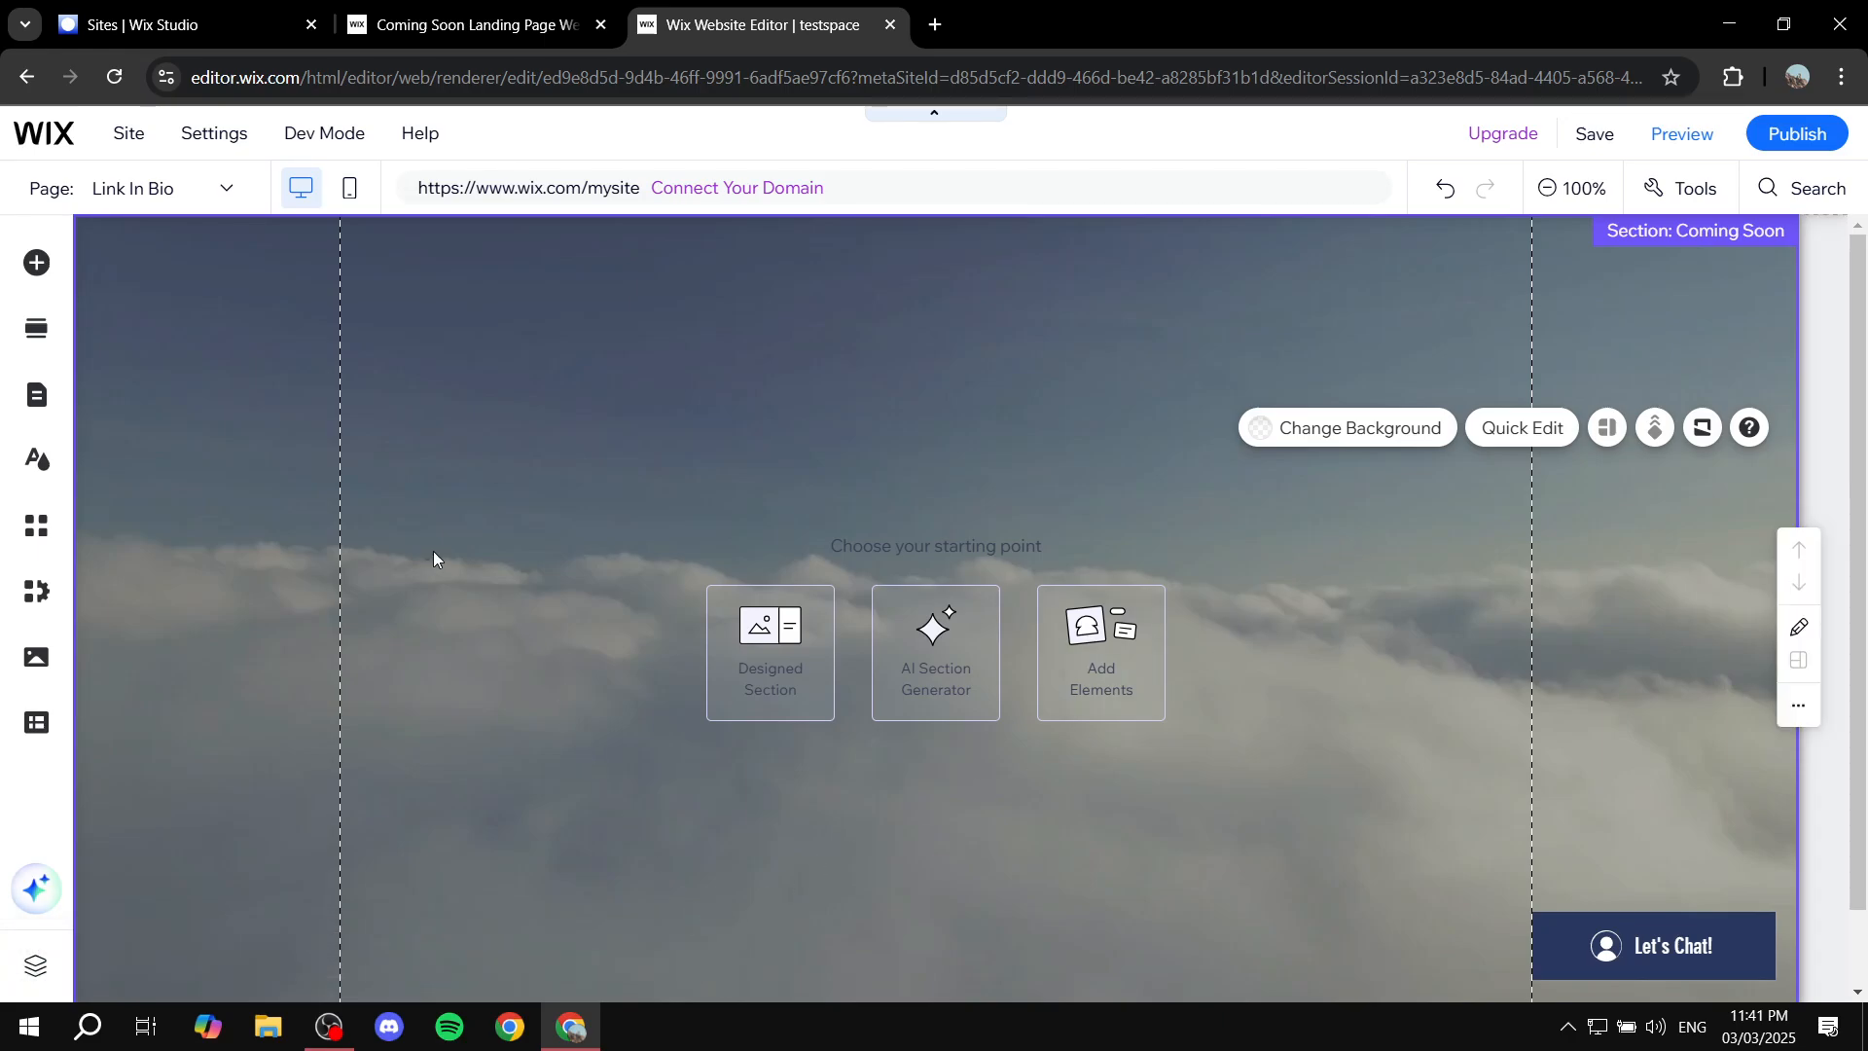
# Browse the Text, Button, Image and Strip elements available for the page without adding any.
pyautogui.click(30, 265)
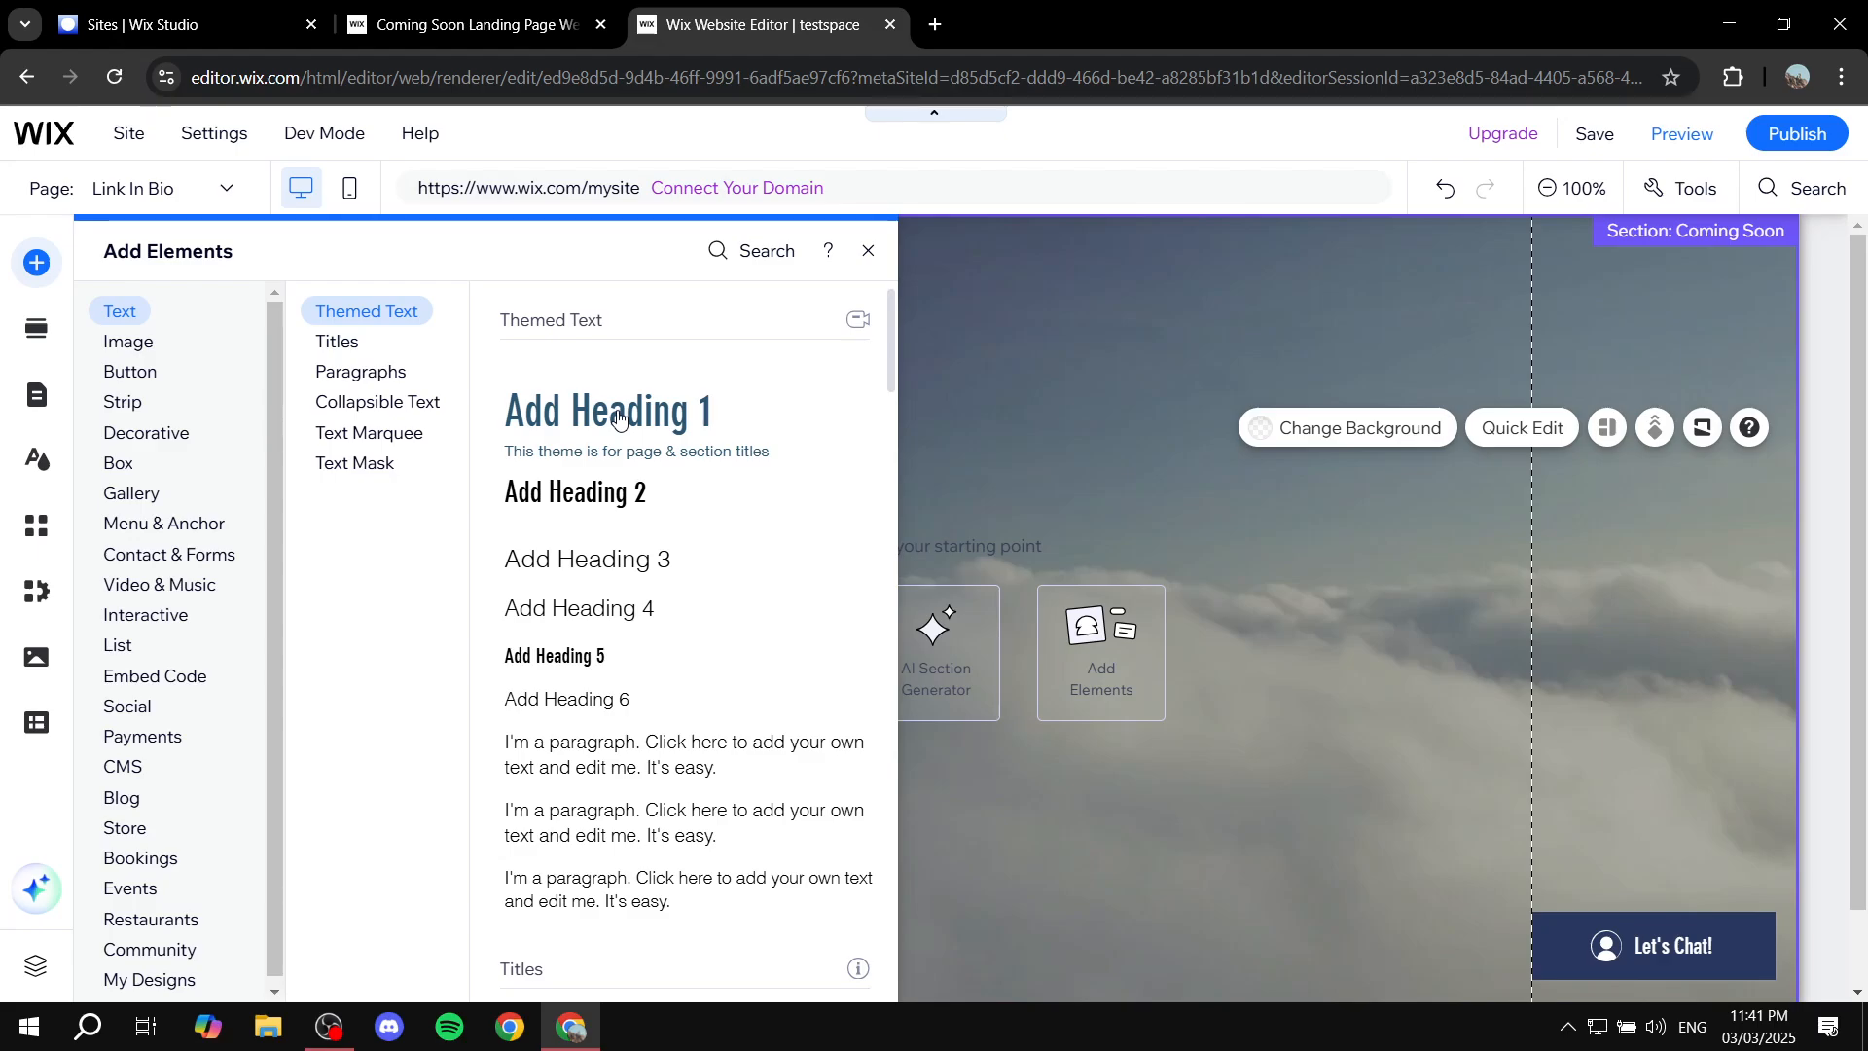
pyautogui.click(337, 341)
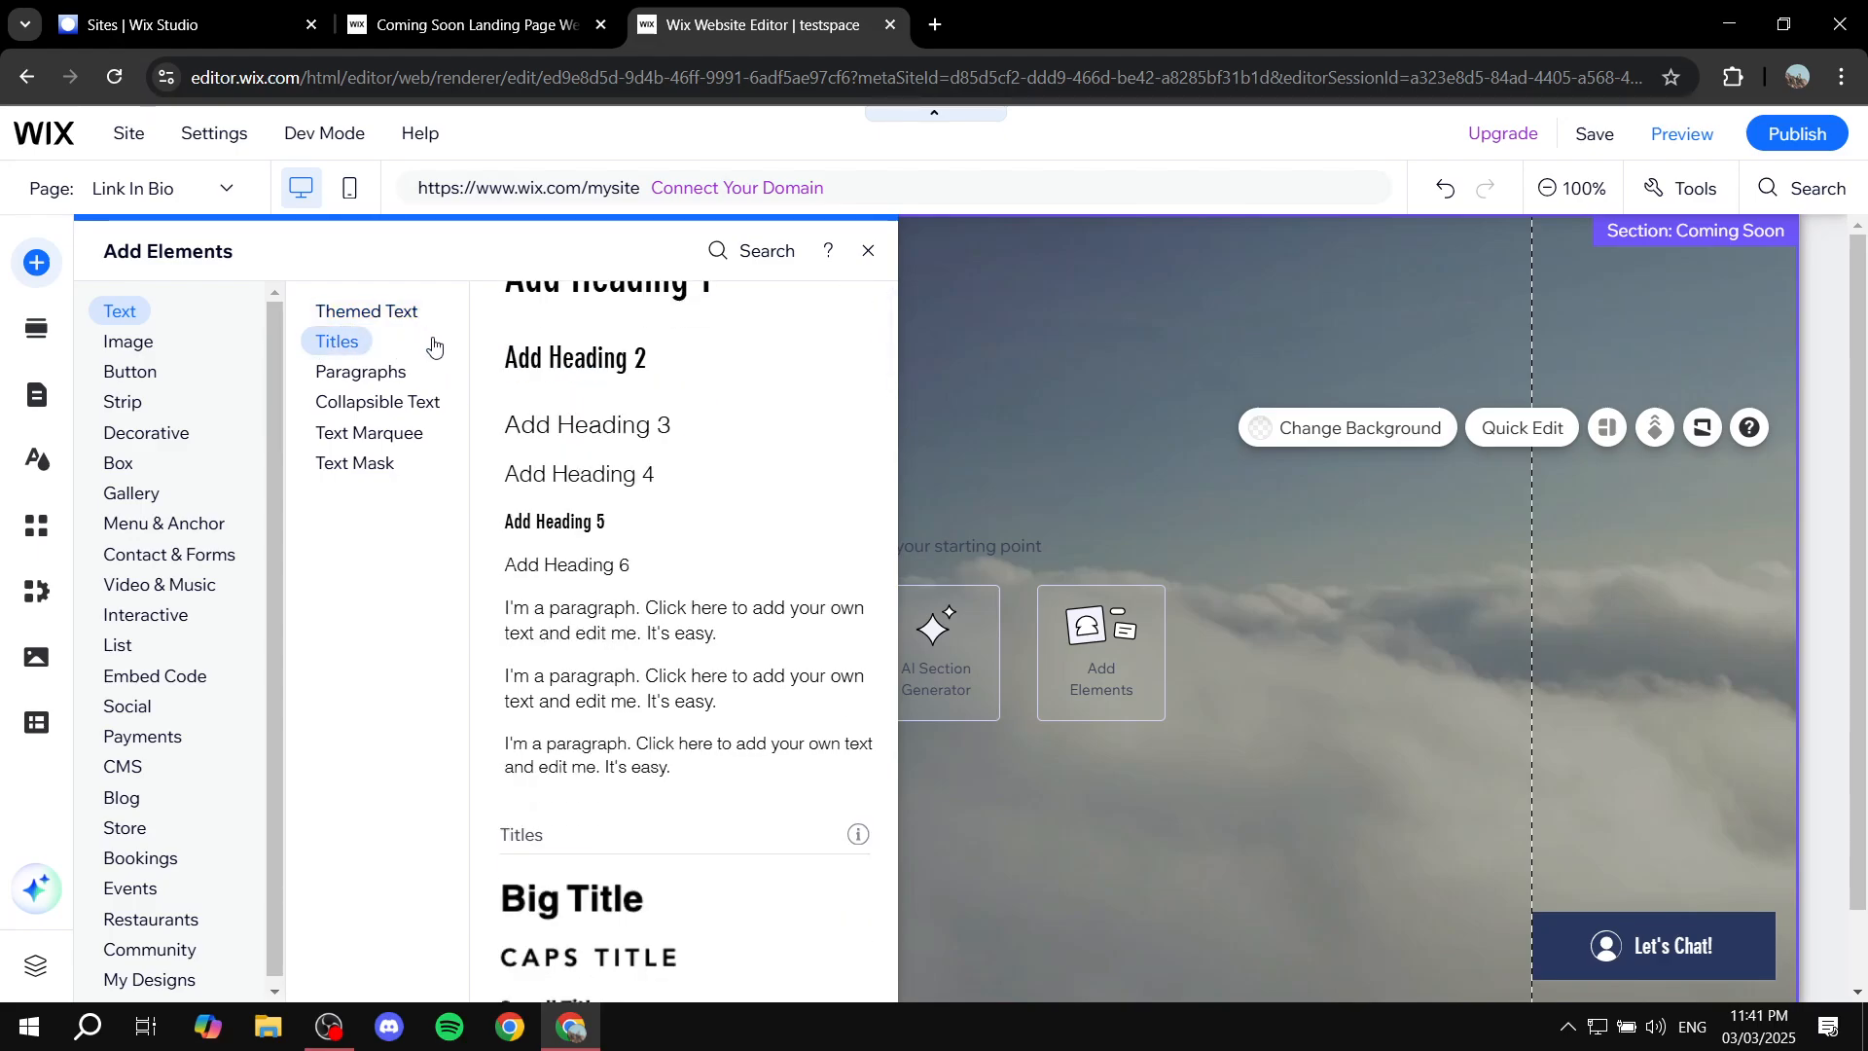
pyautogui.click(133, 381)
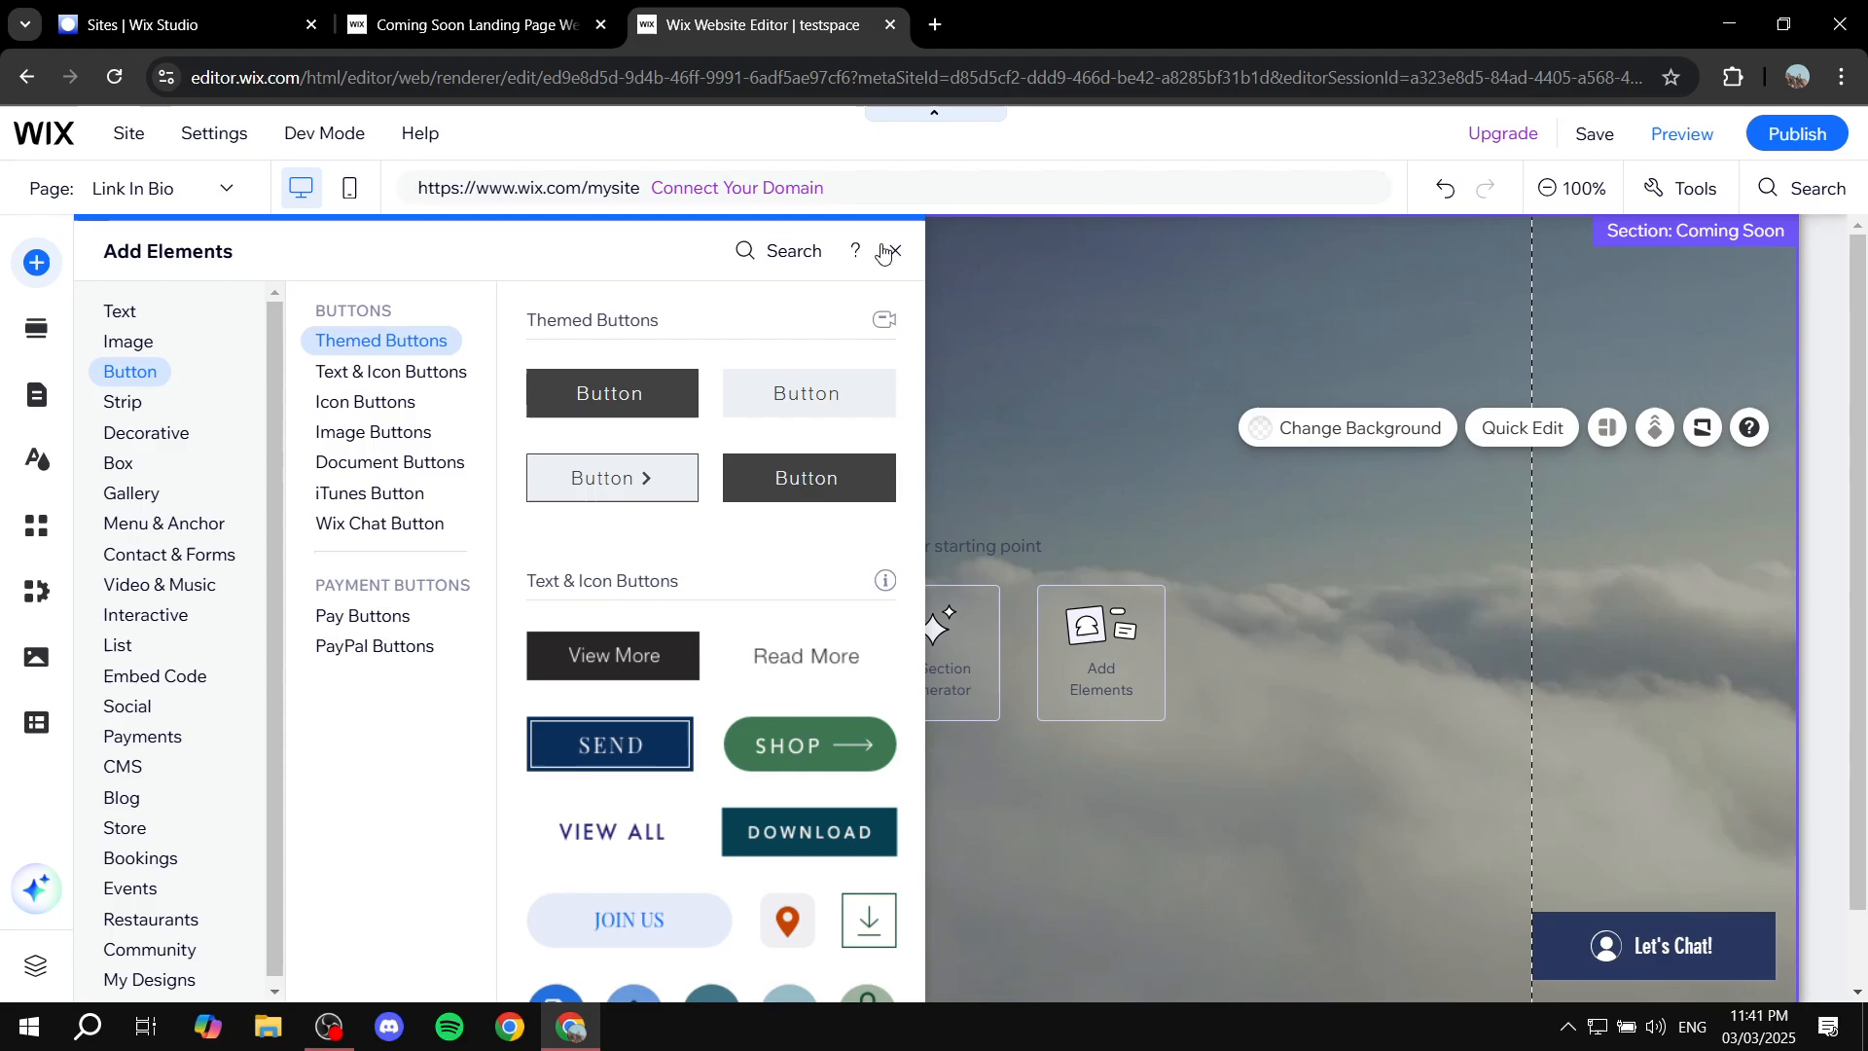
pyautogui.click(110, 316)
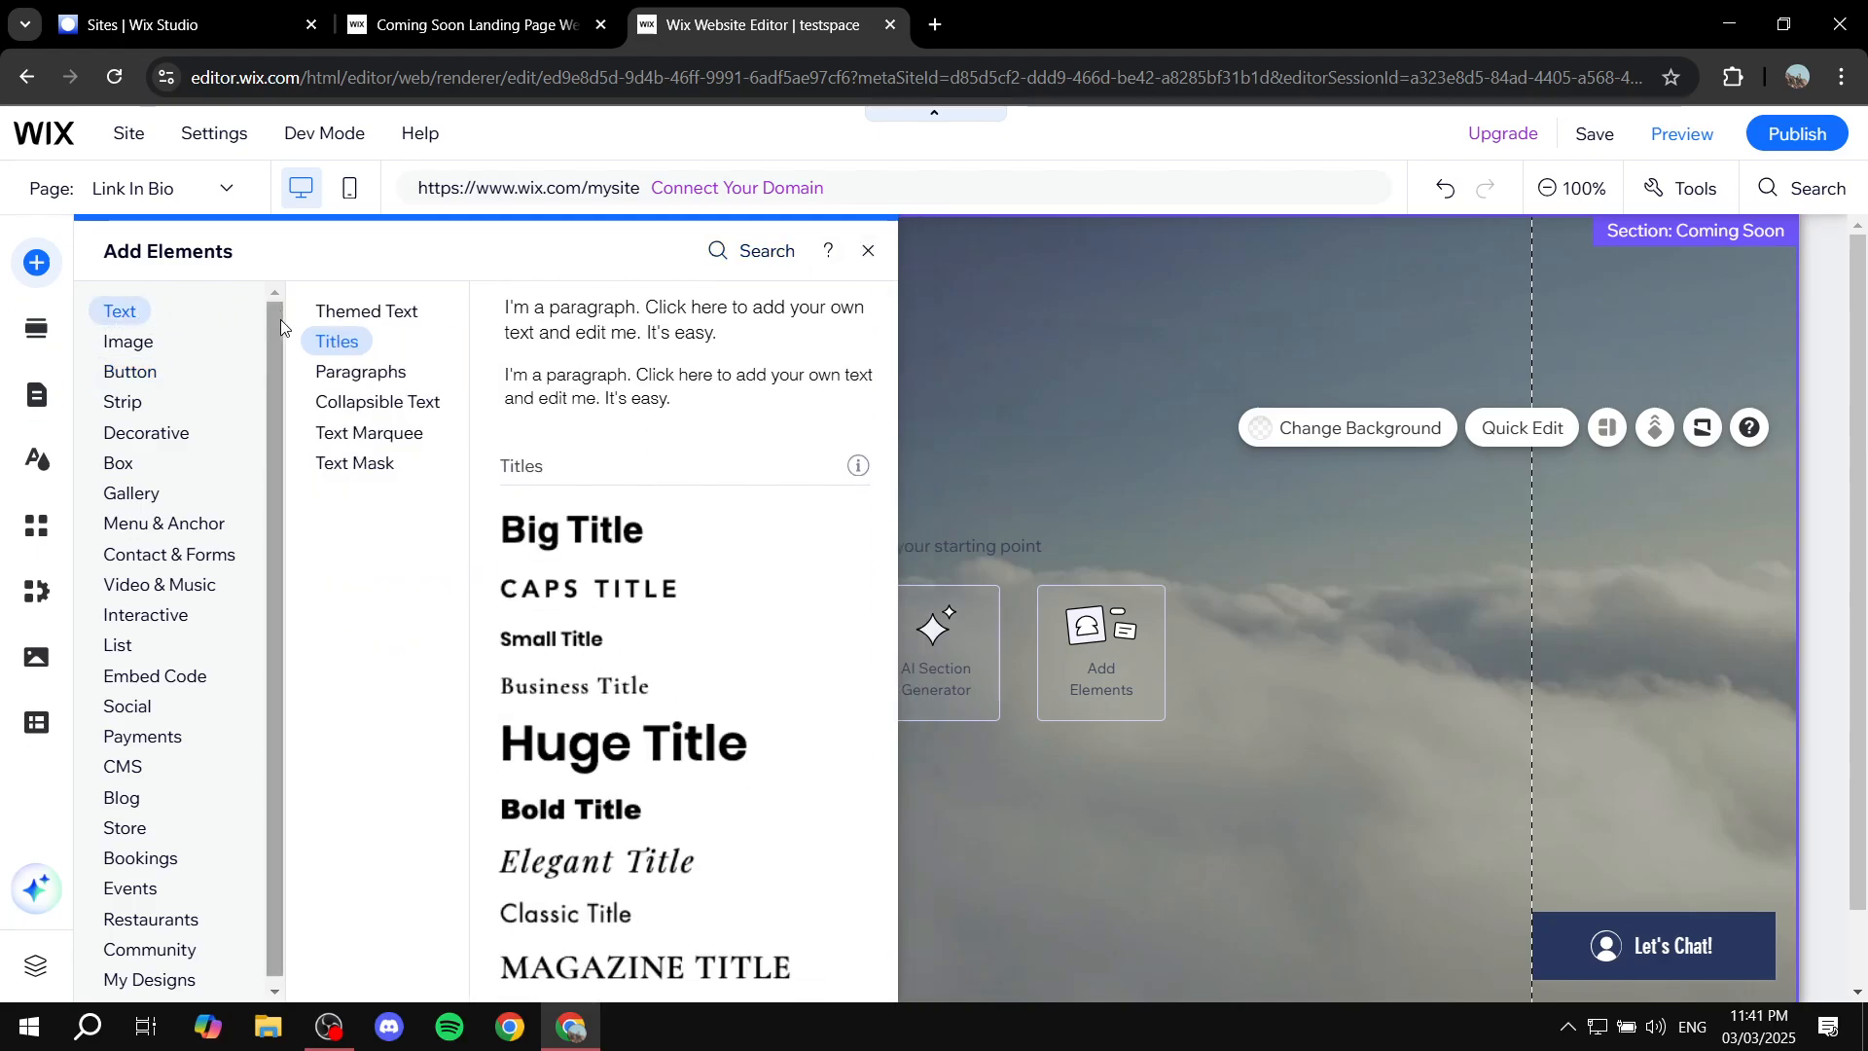
pyautogui.click(132, 341)
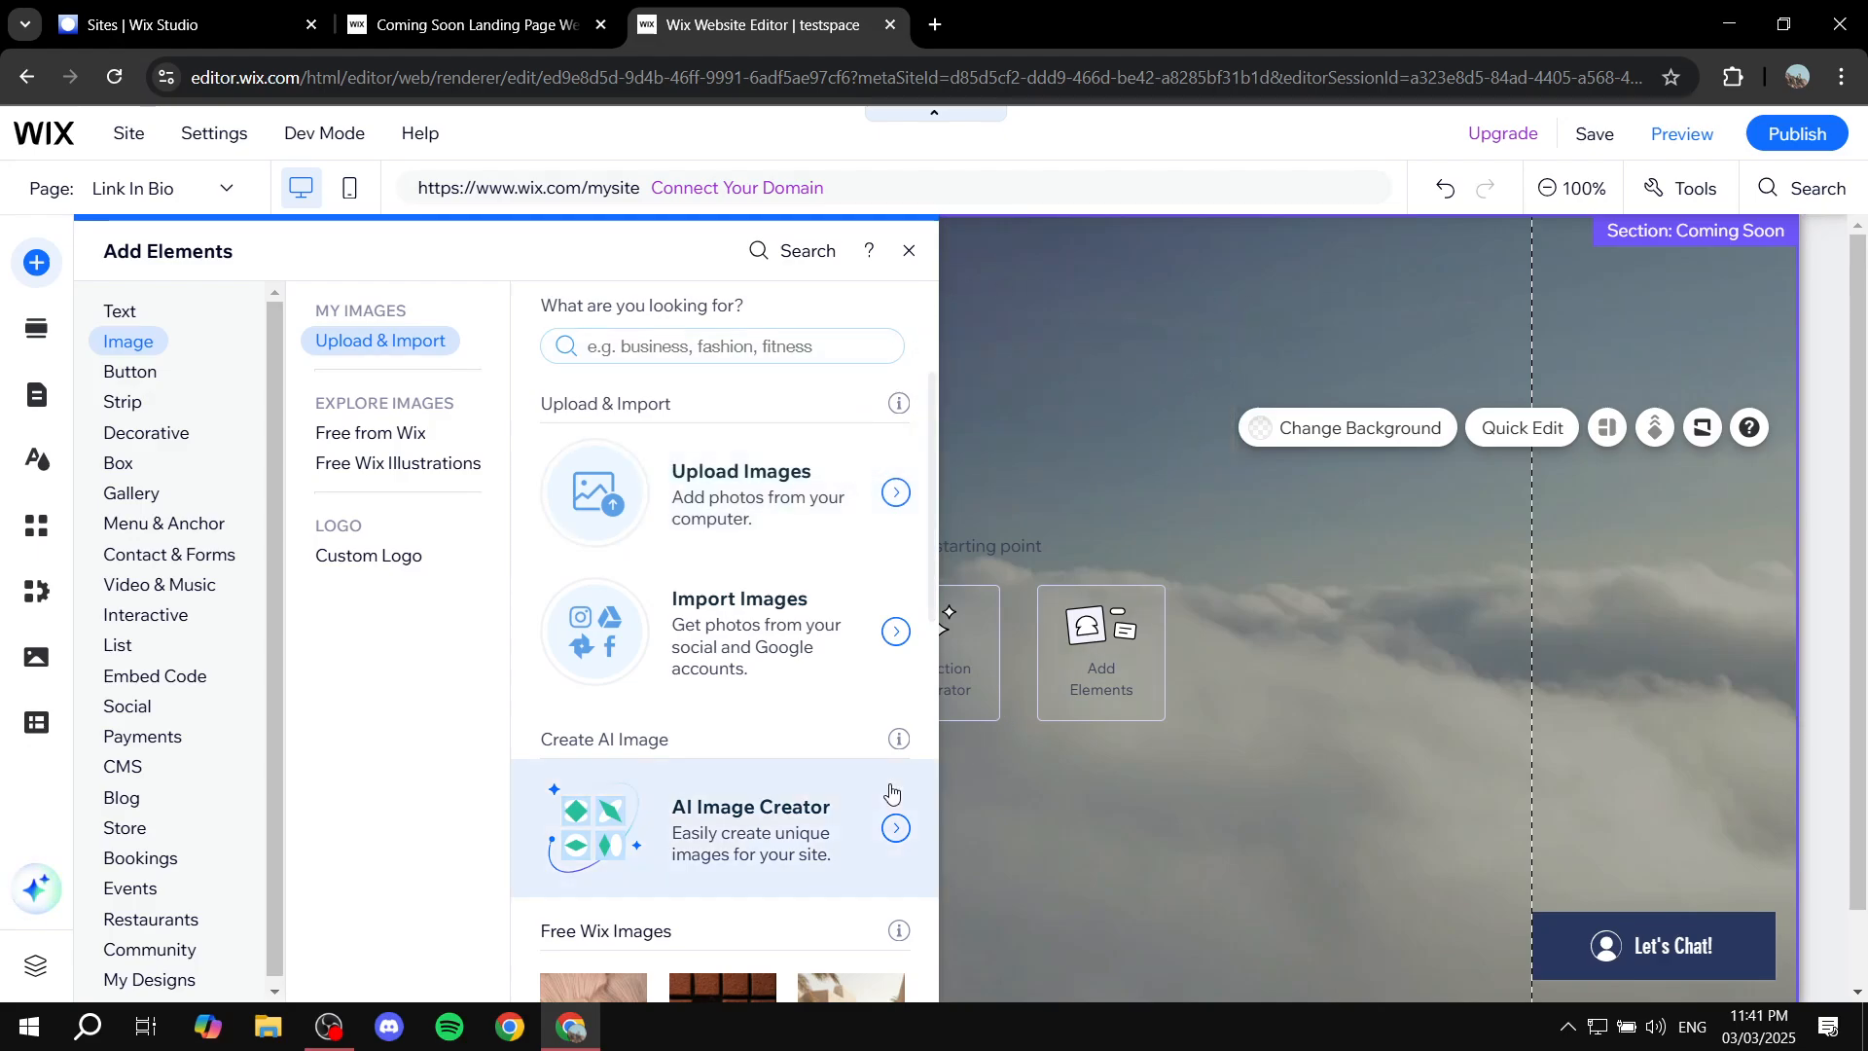
pyautogui.click(1159, 848)
pyautogui.scroll(-1, 1076, 672)
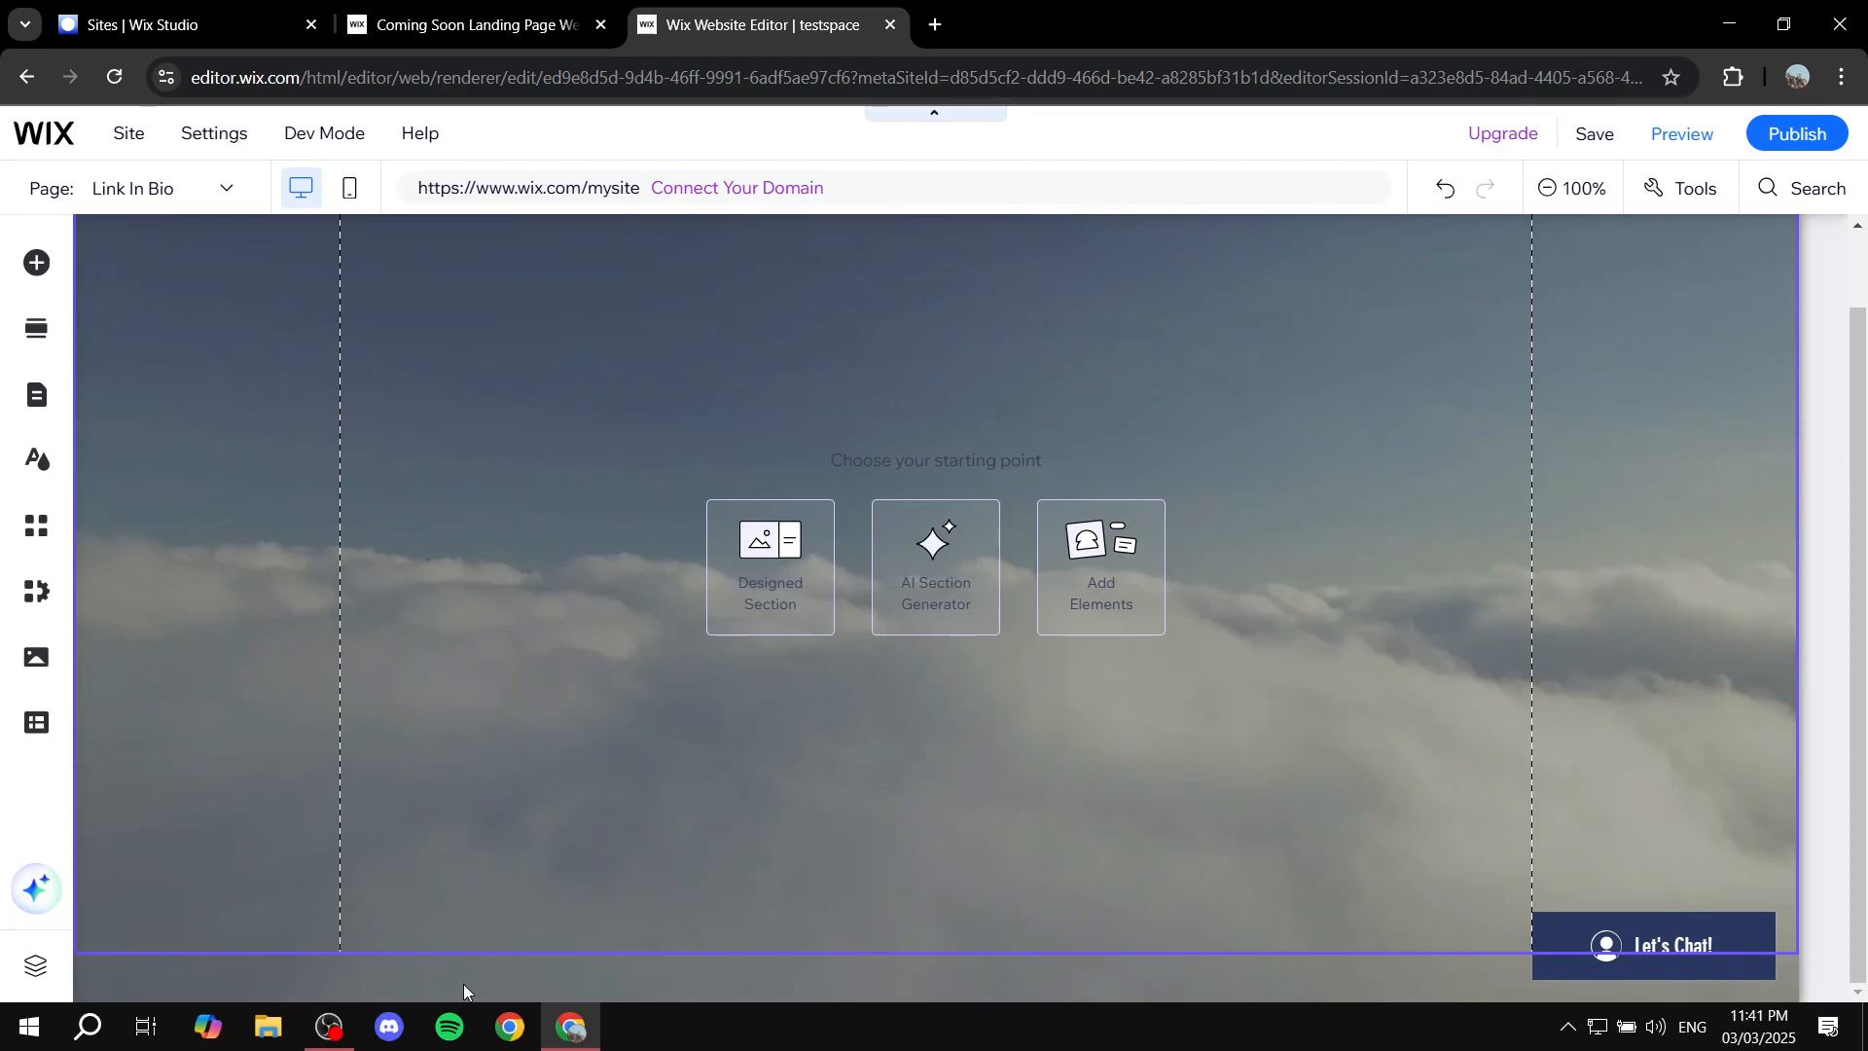
pyautogui.scroll(2, 622, 604)
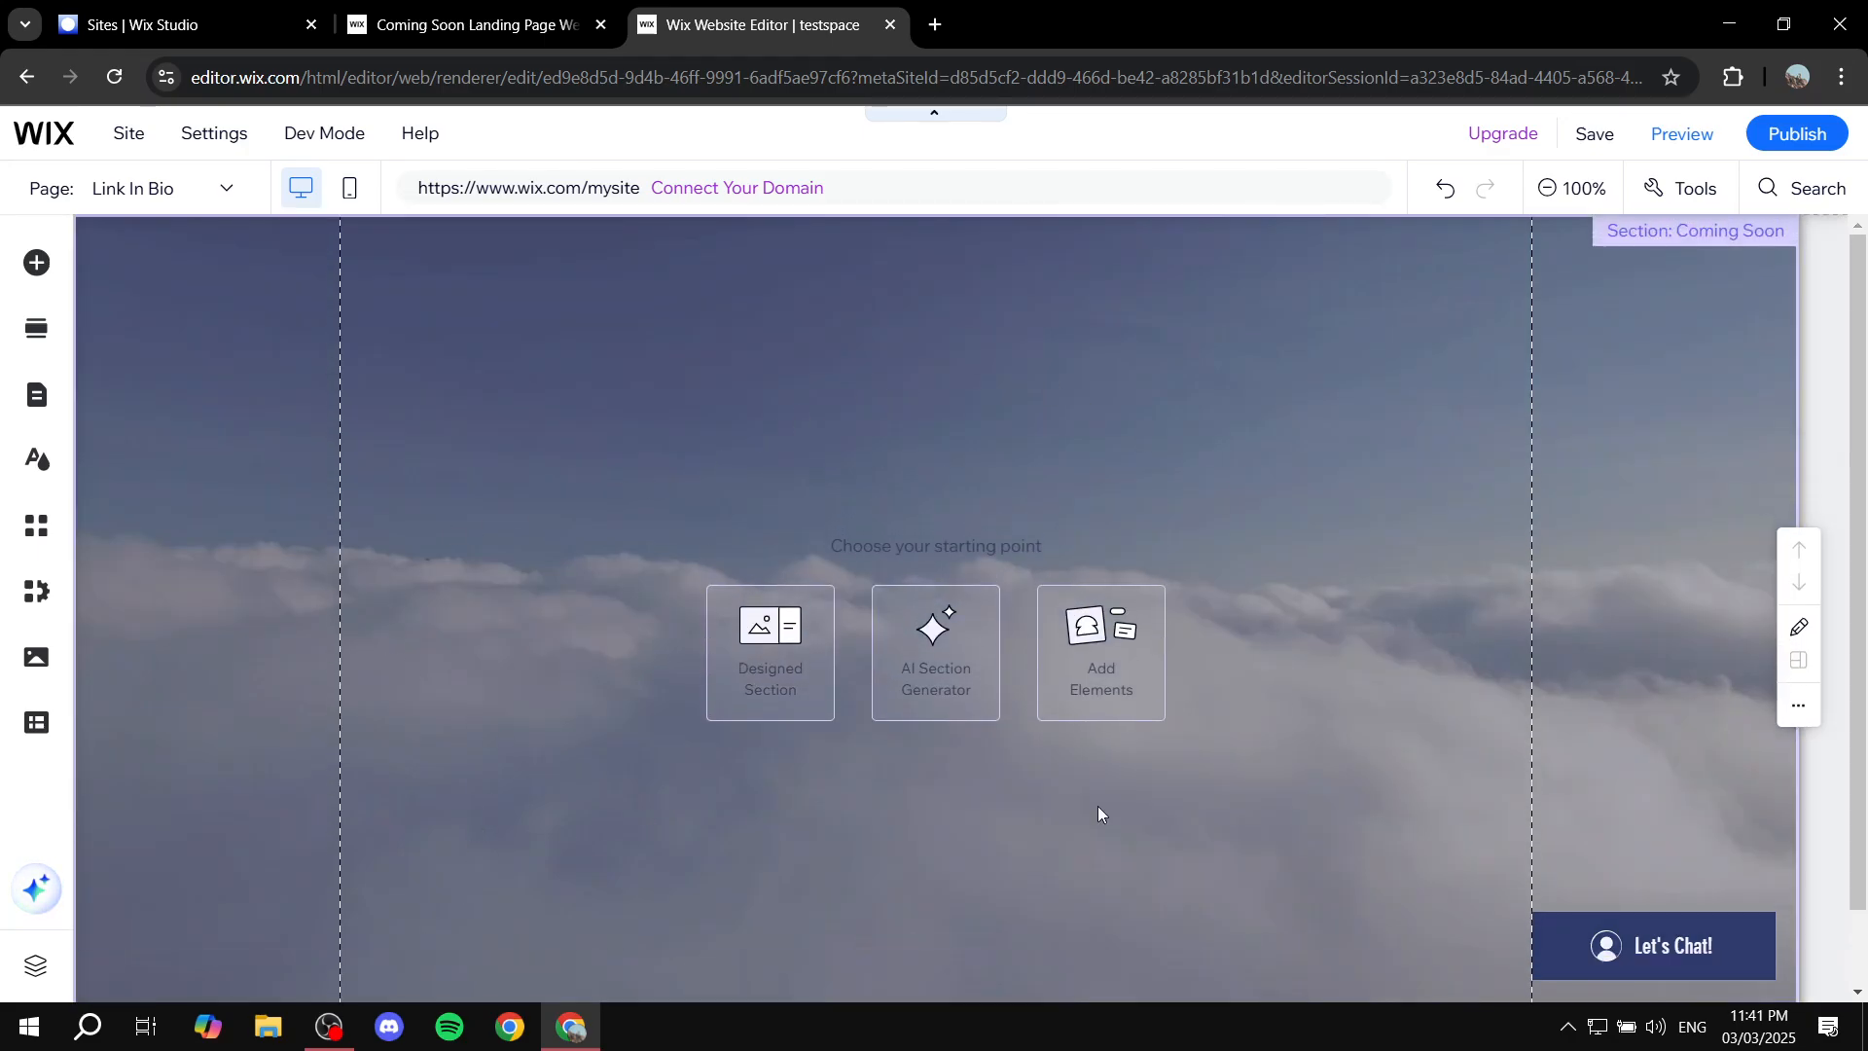
pyautogui.click(1136, 403)
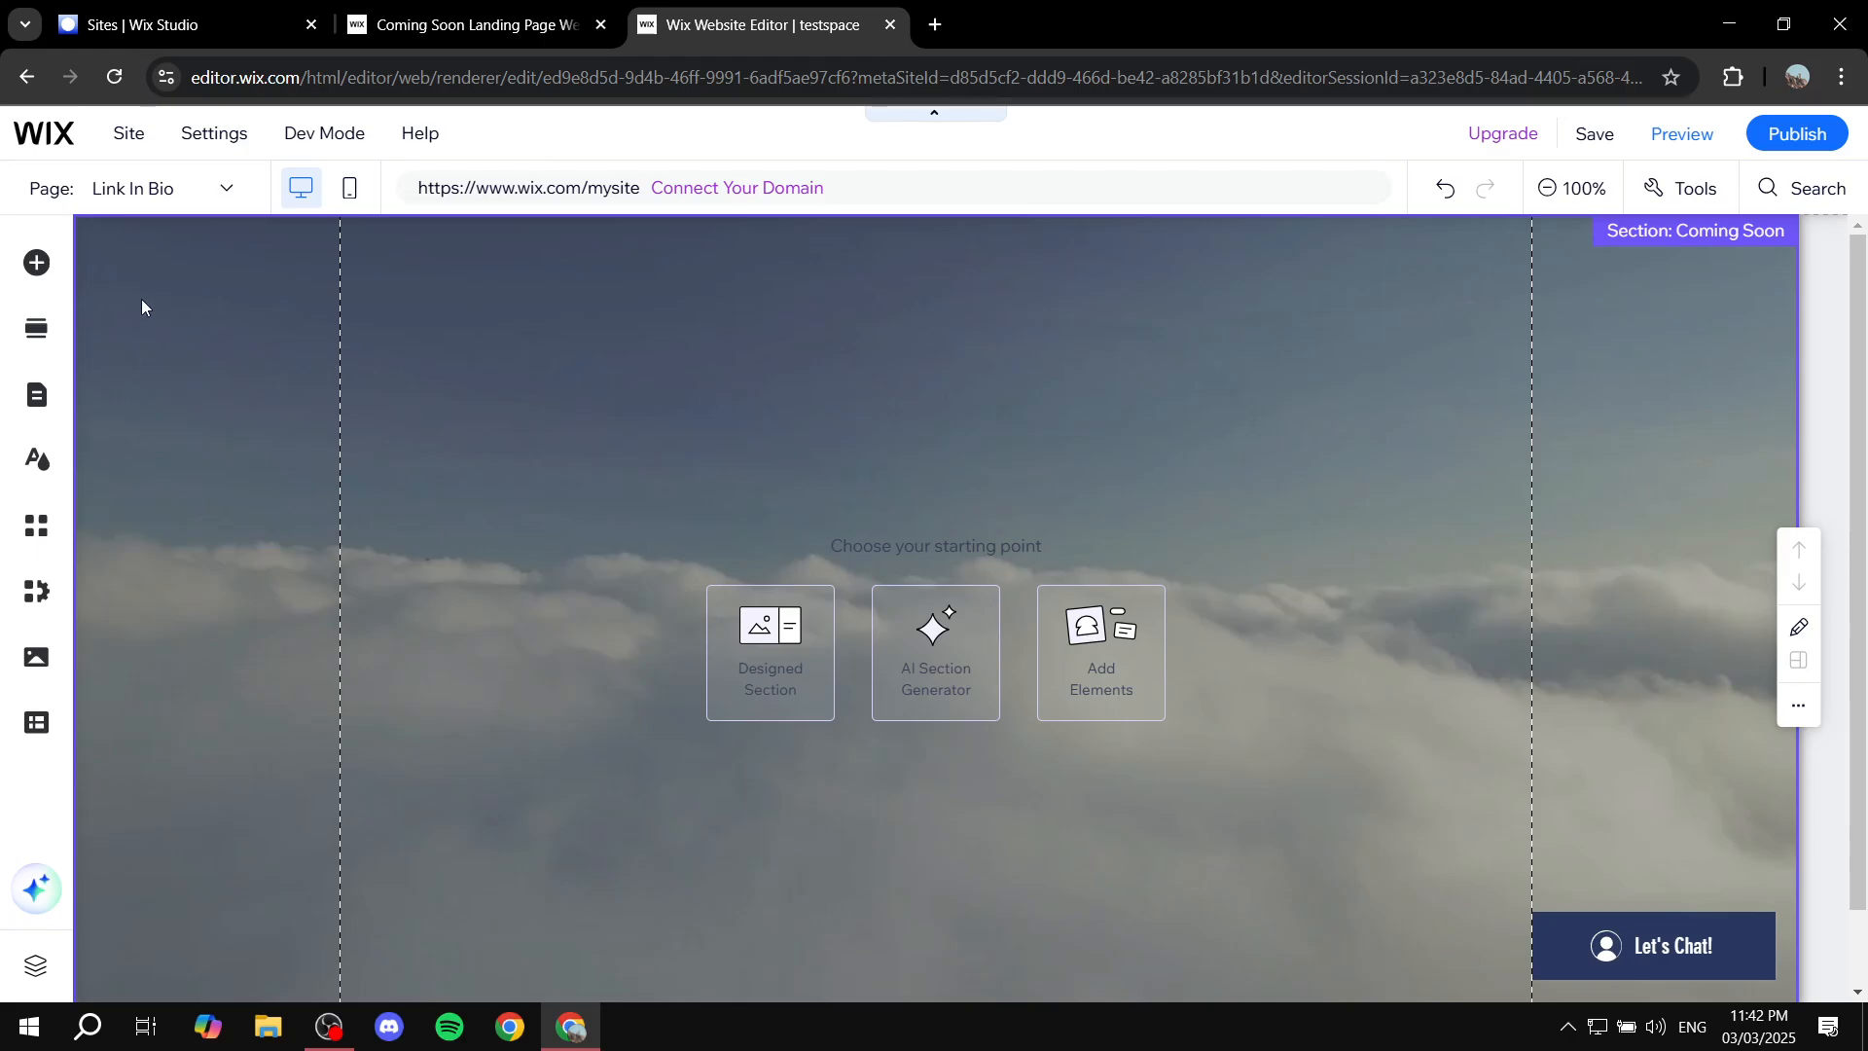
pyautogui.click(35, 277)
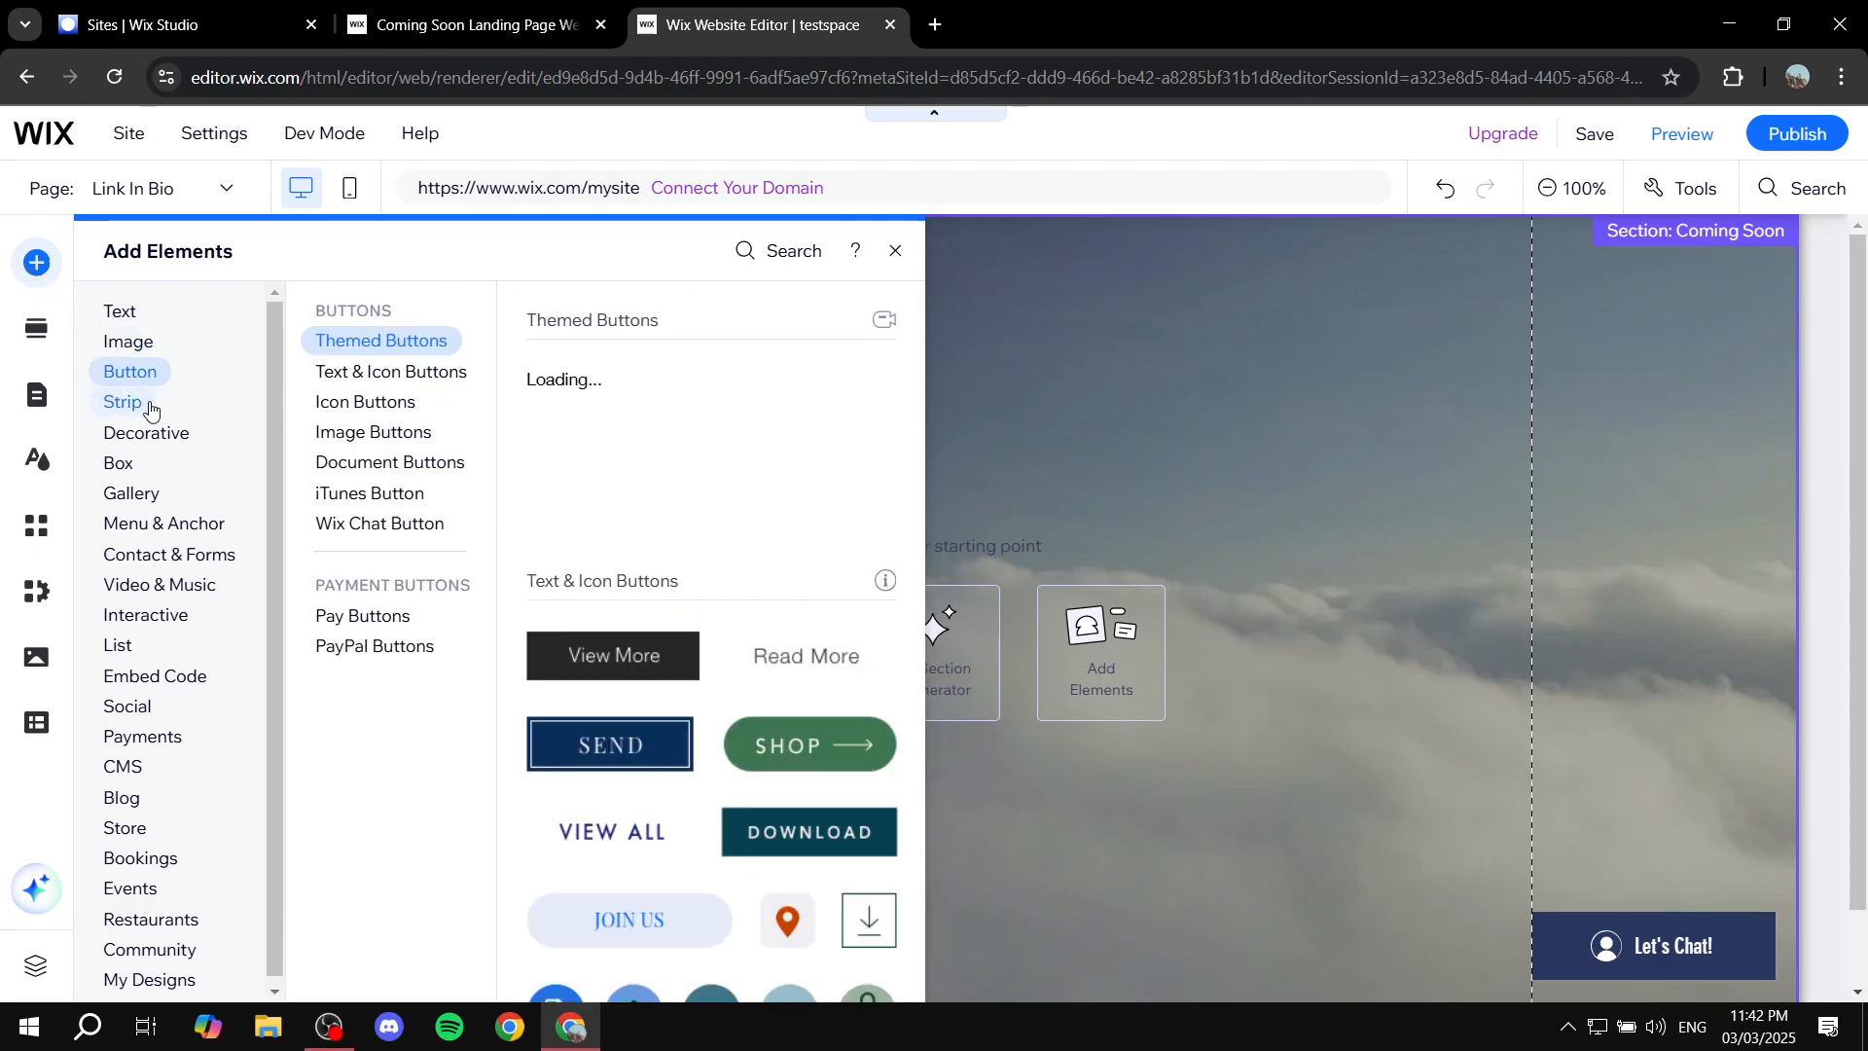
pyautogui.moveTo(142, 413)
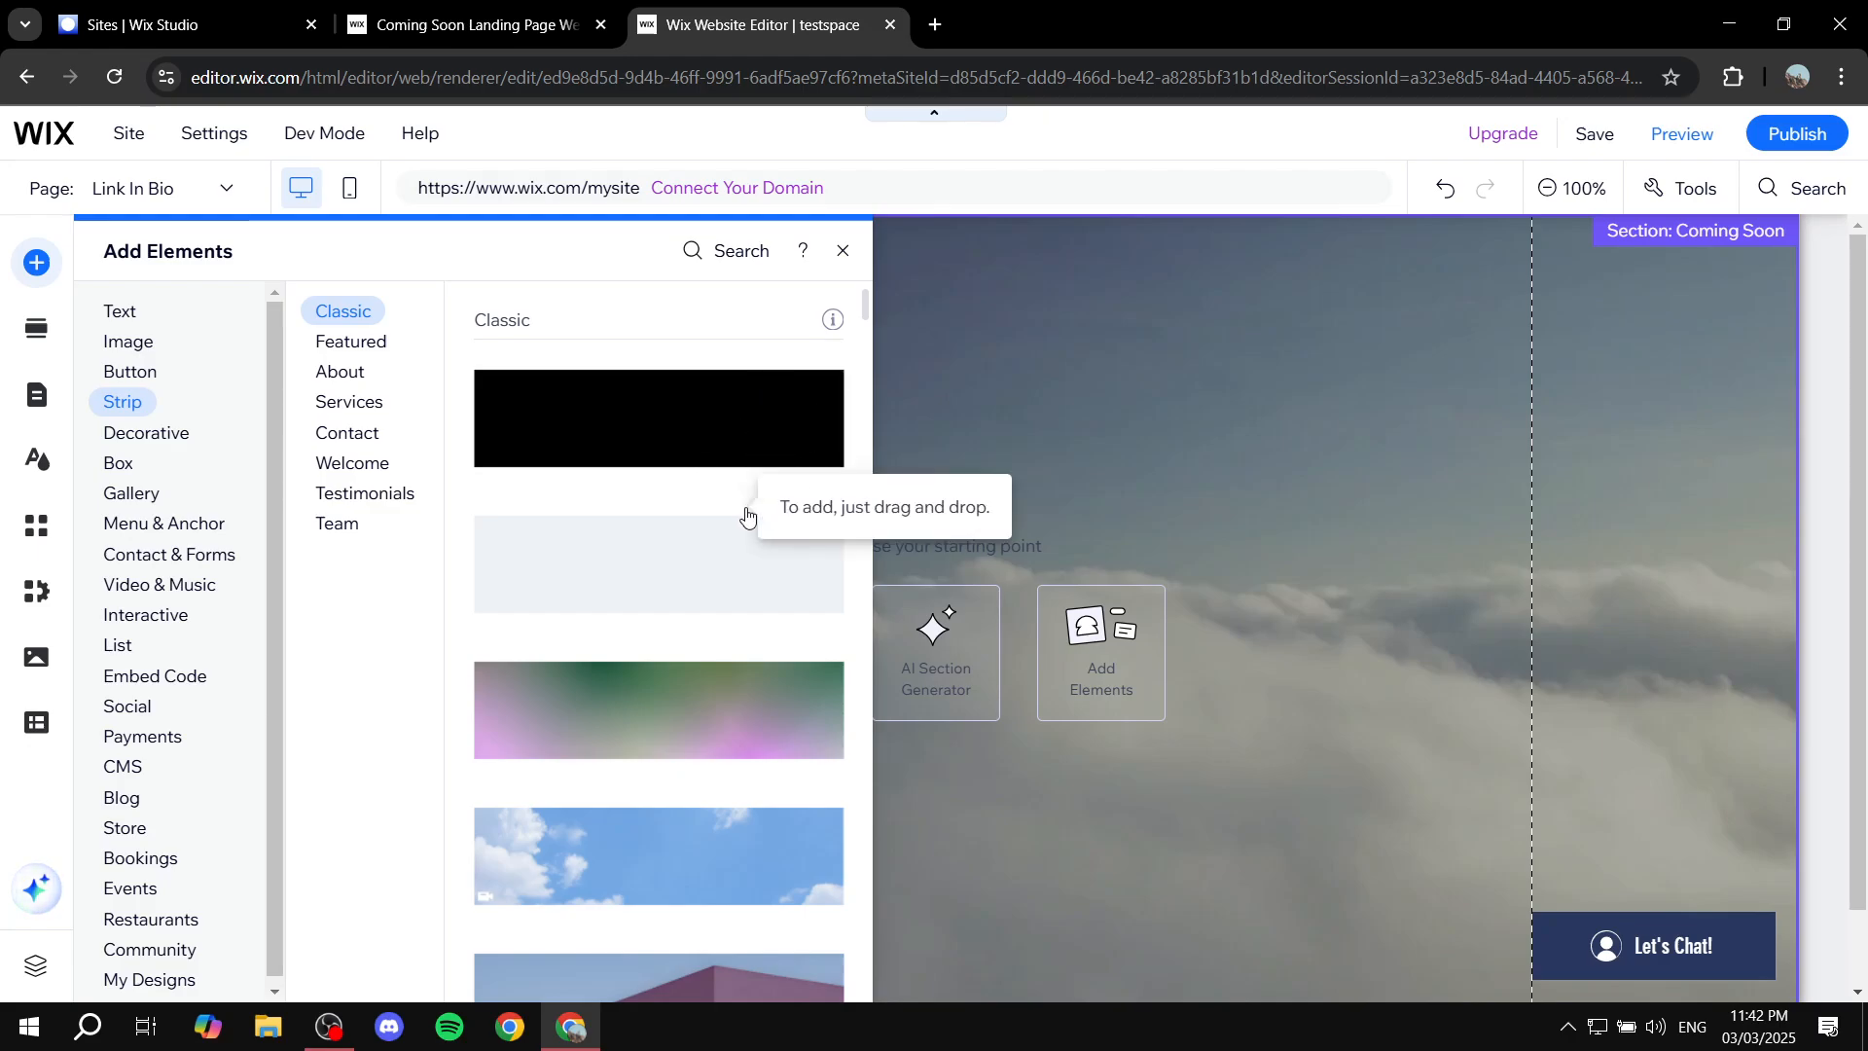
pyautogui.click(843, 250)
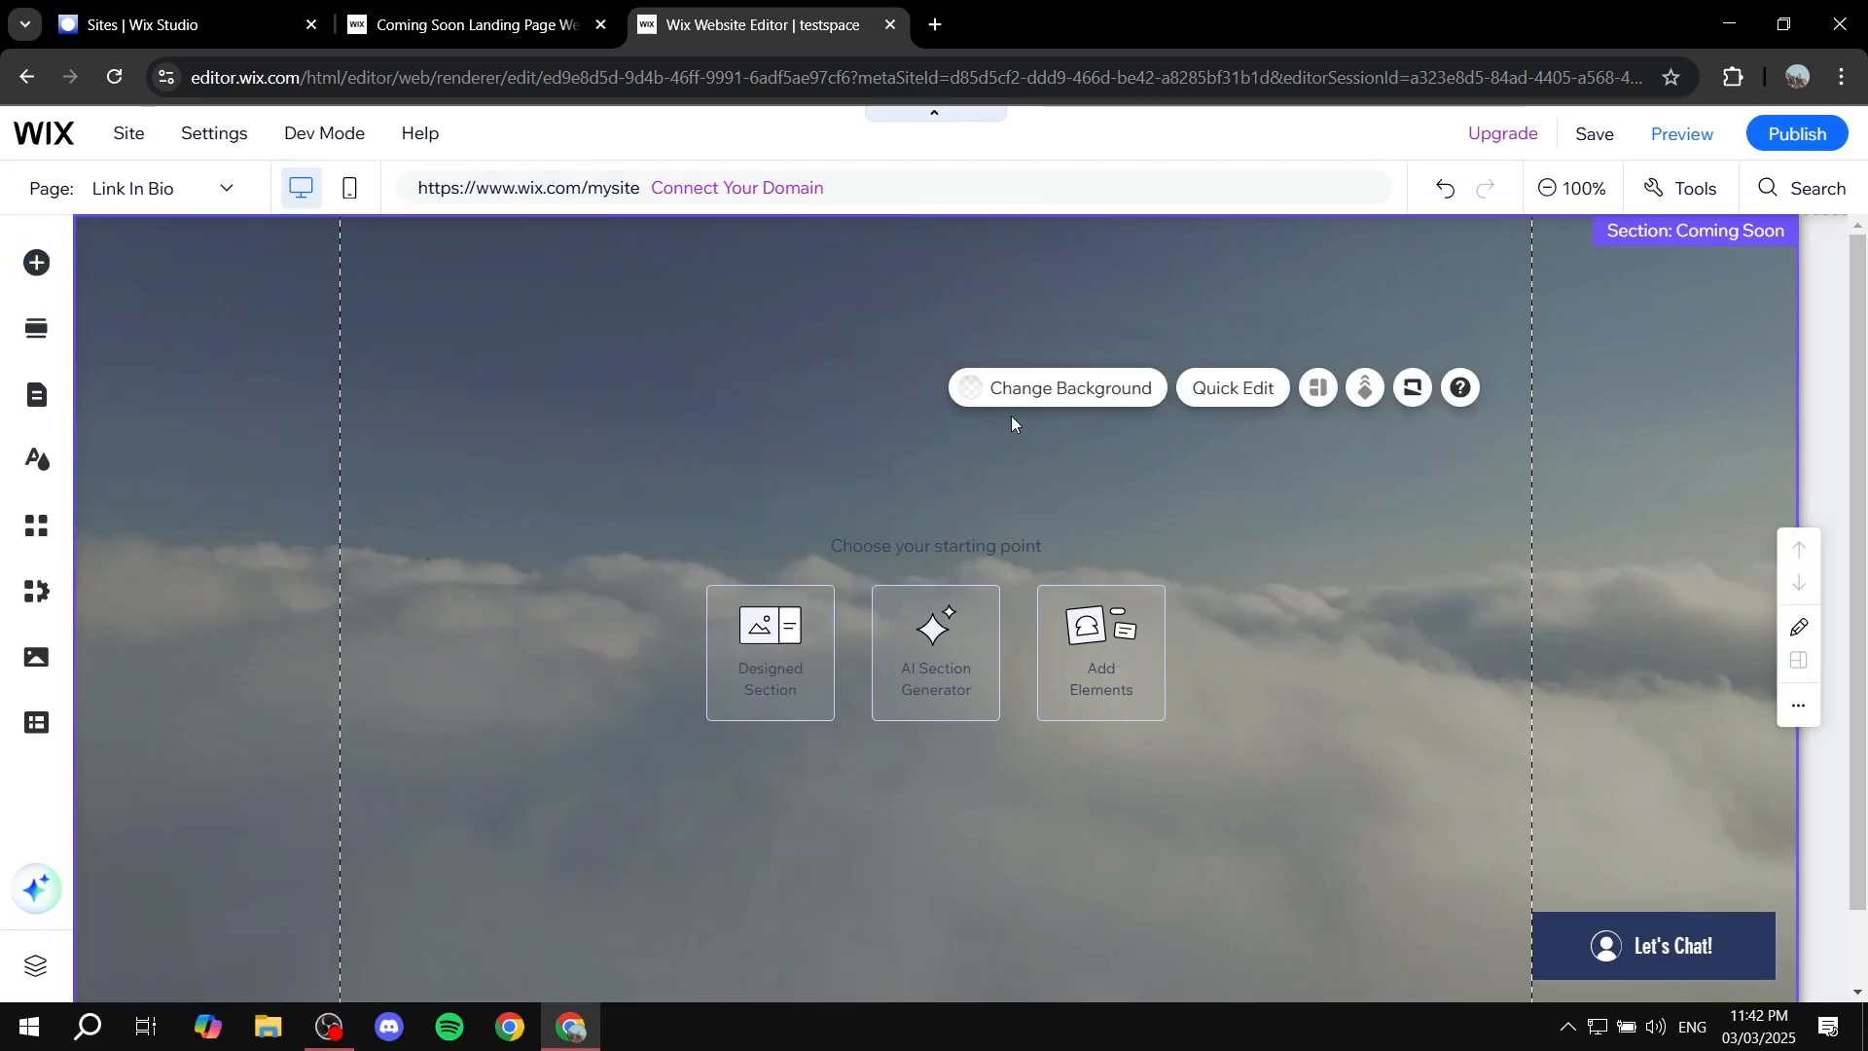
# Try a mountain video, a solid color and gradient fills as the Coming Soon section's background.
pyautogui.click(985, 391)
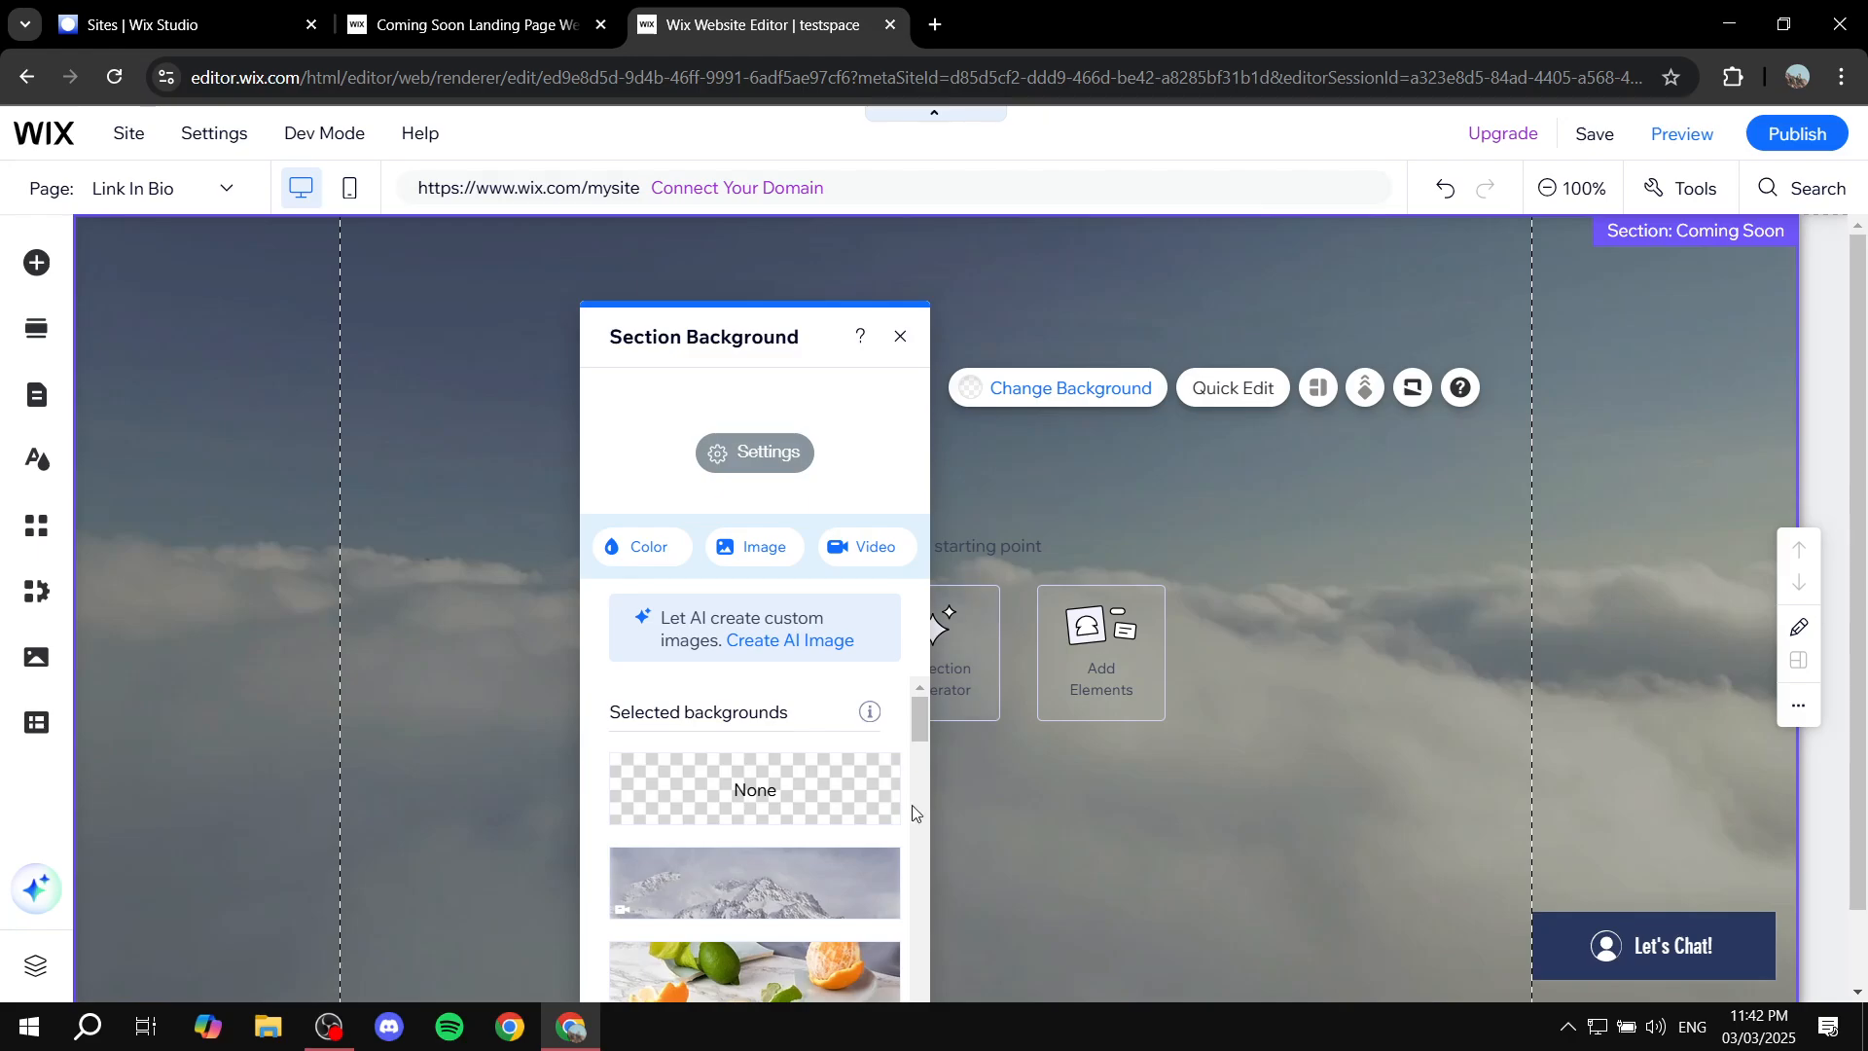
pyautogui.click(770, 873)
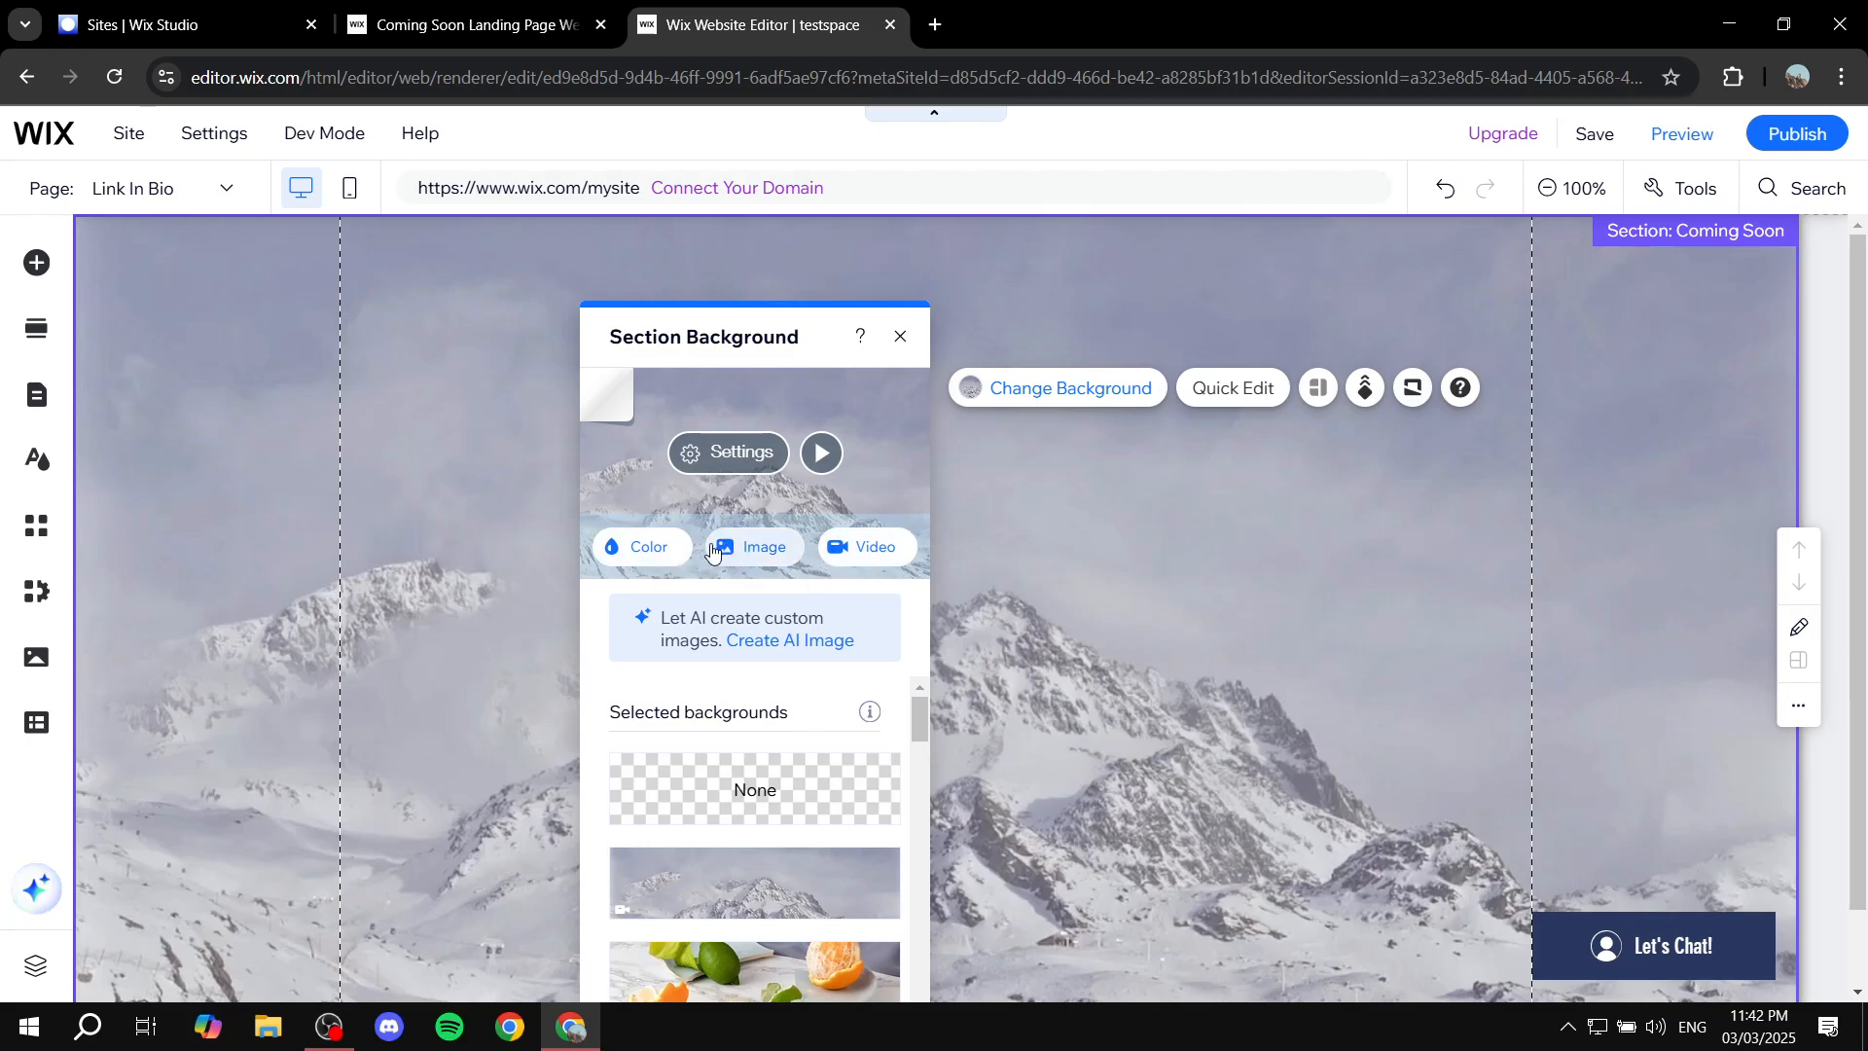
pyautogui.click(647, 547)
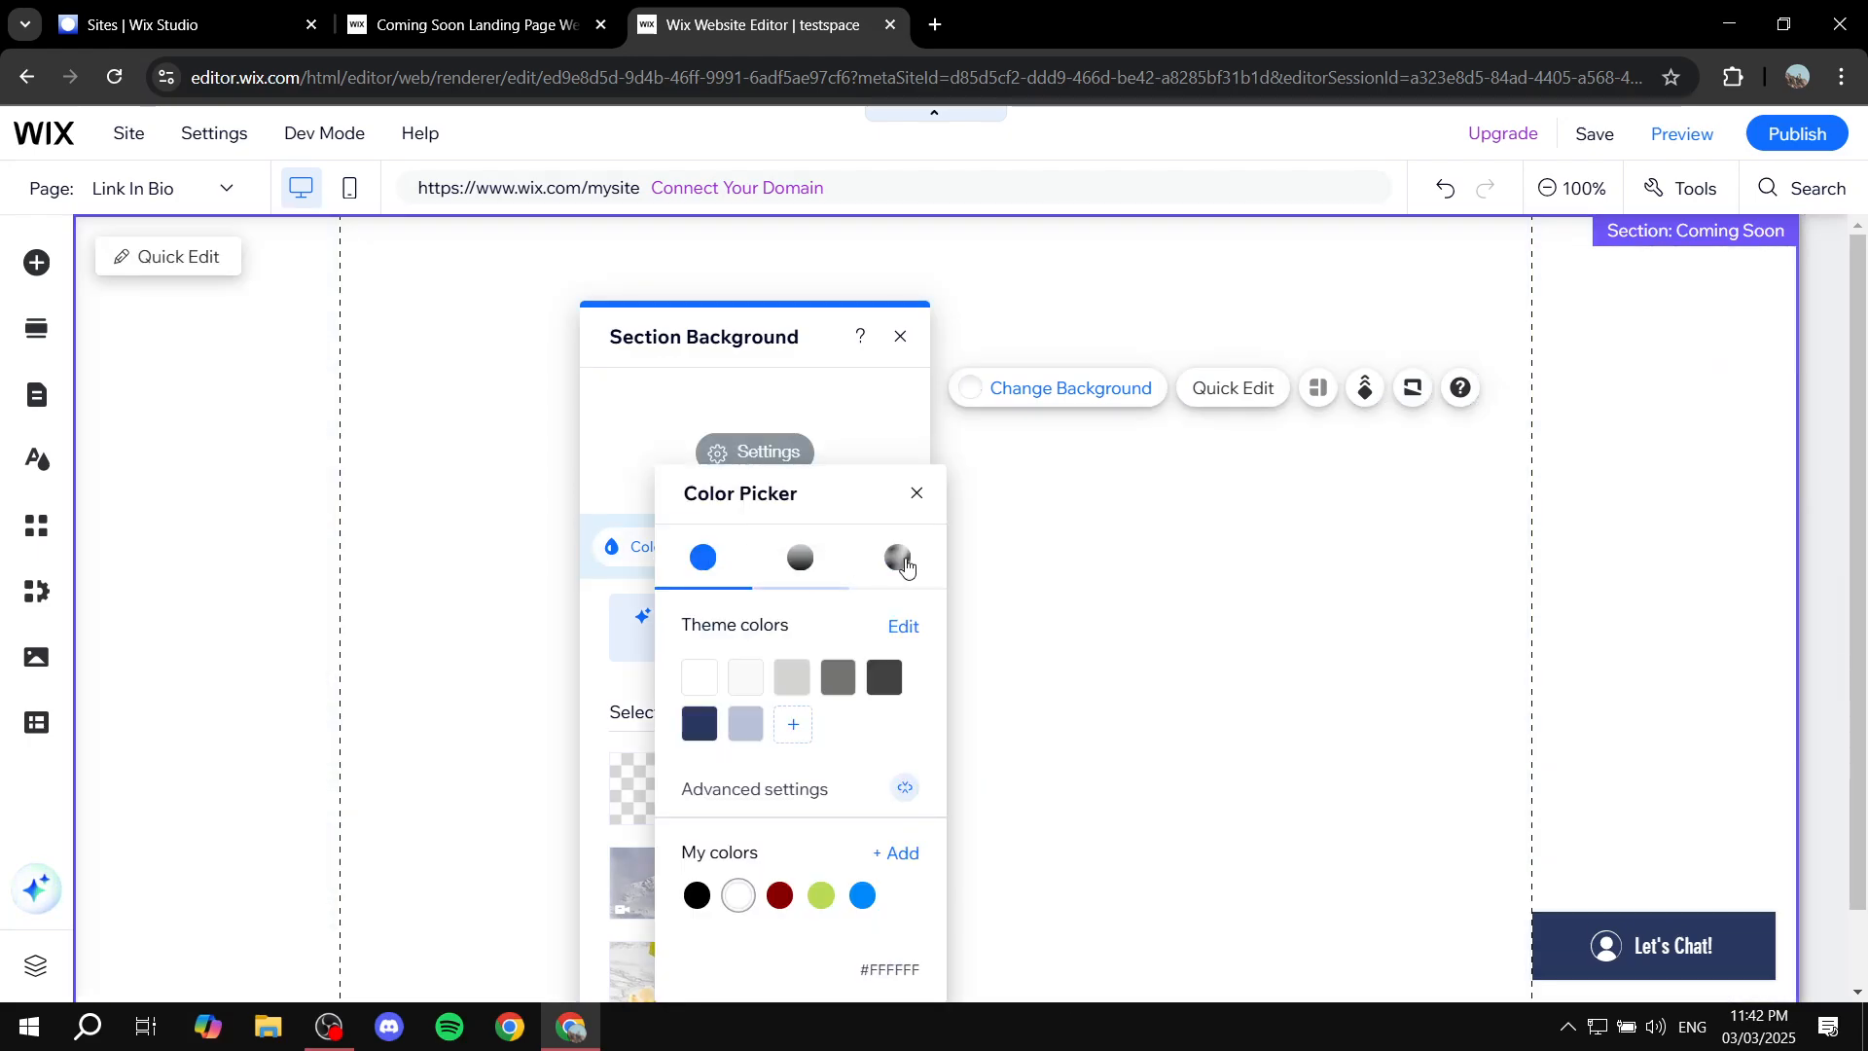
pyautogui.click(815, 568)
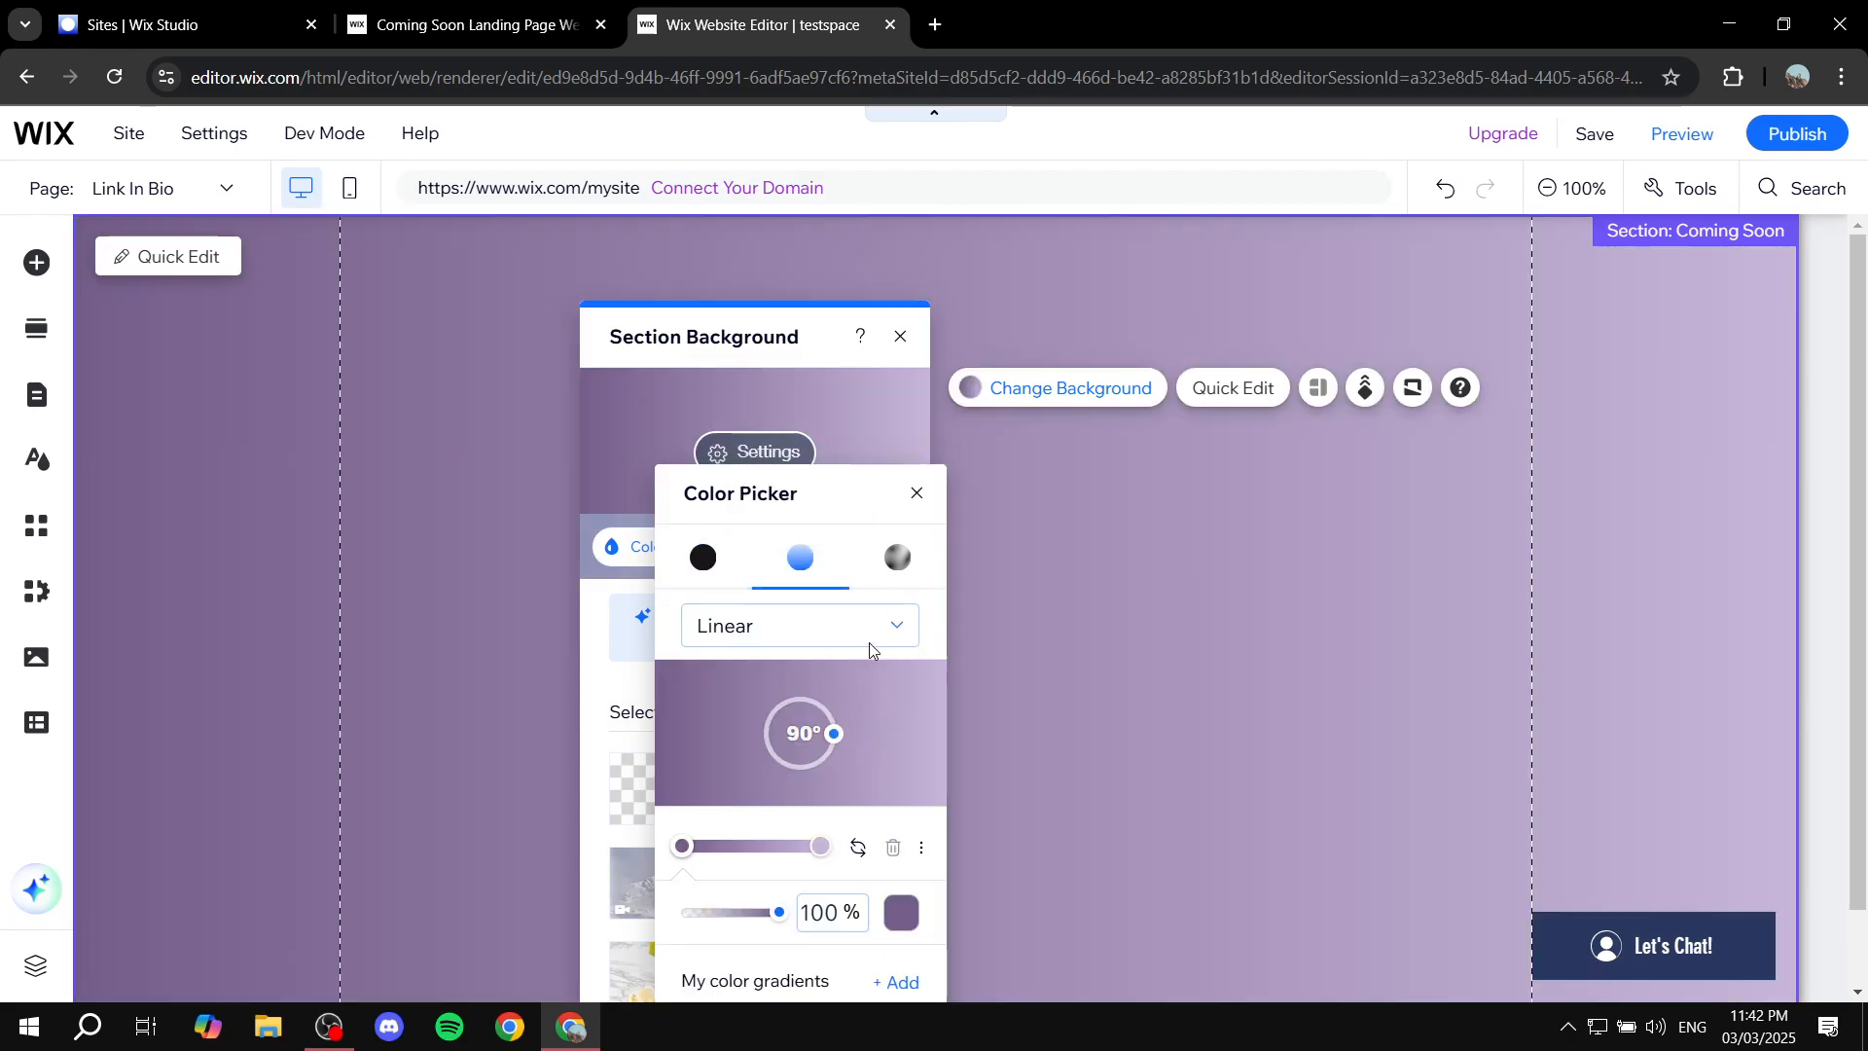
pyautogui.click(897, 558)
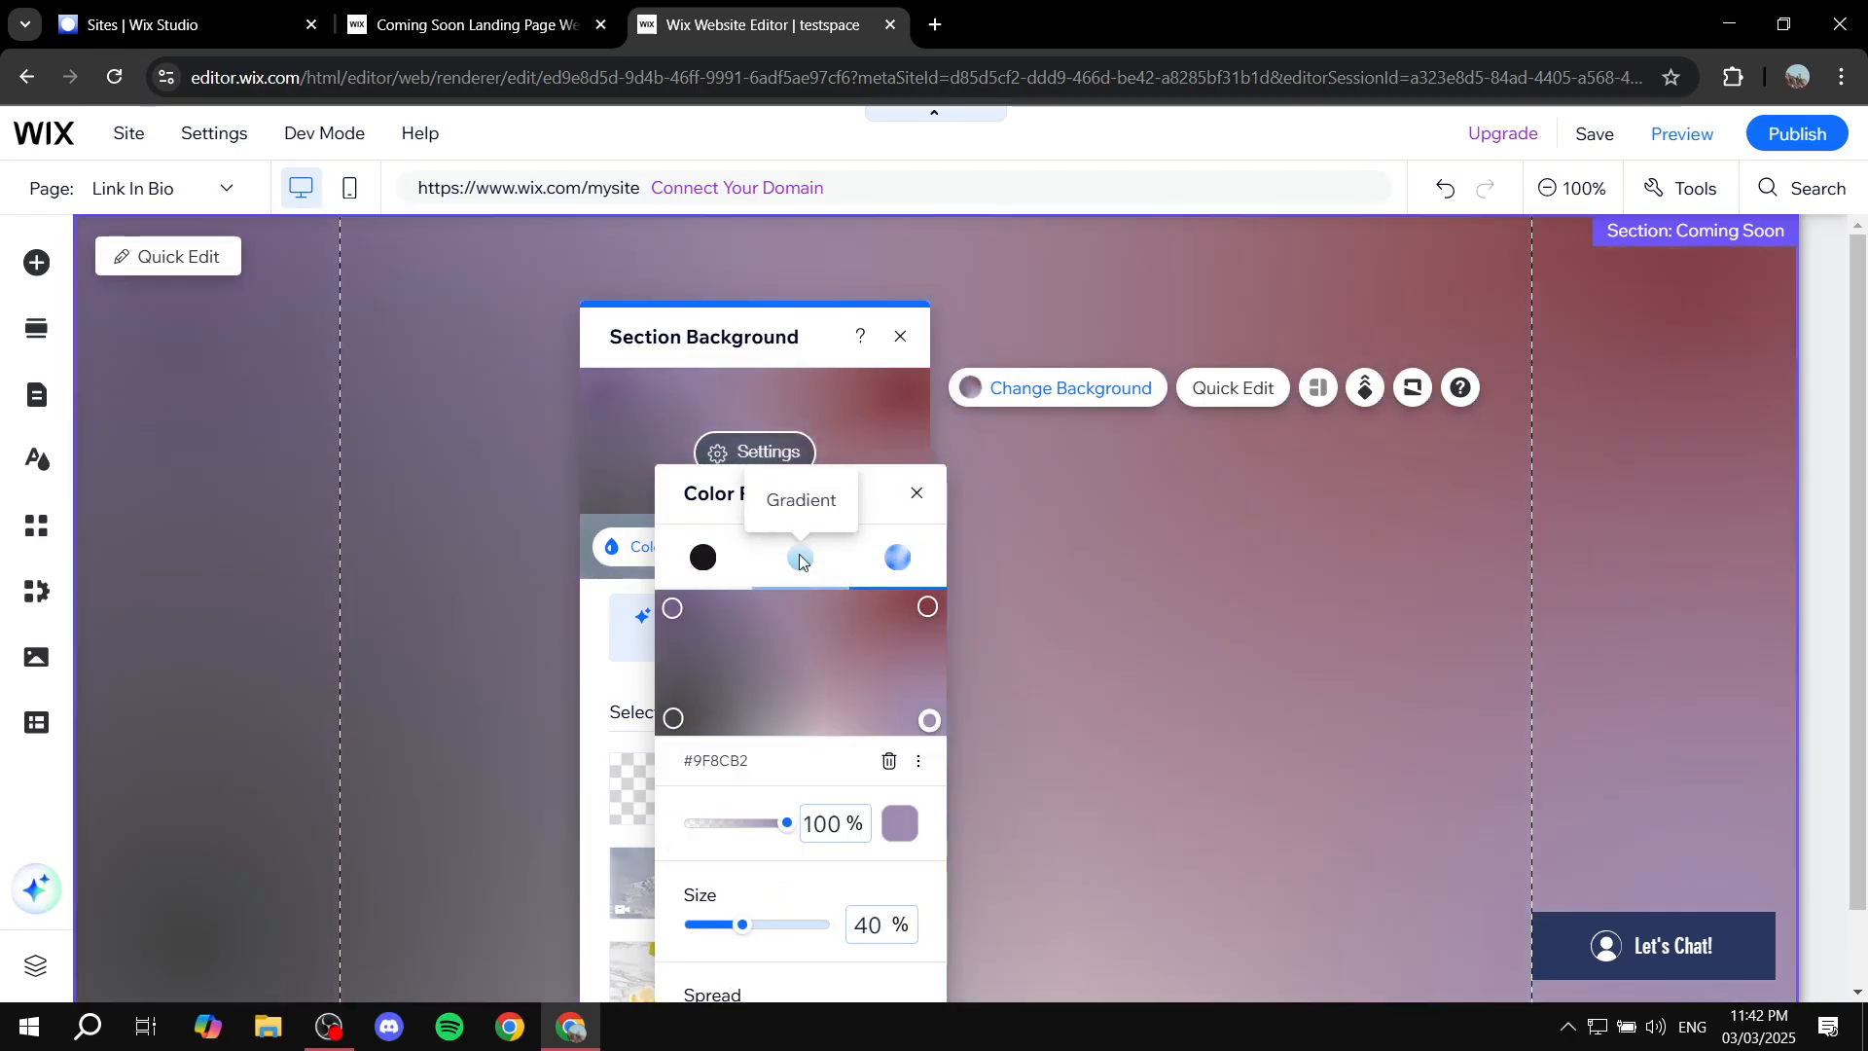
pyautogui.click(800, 559)
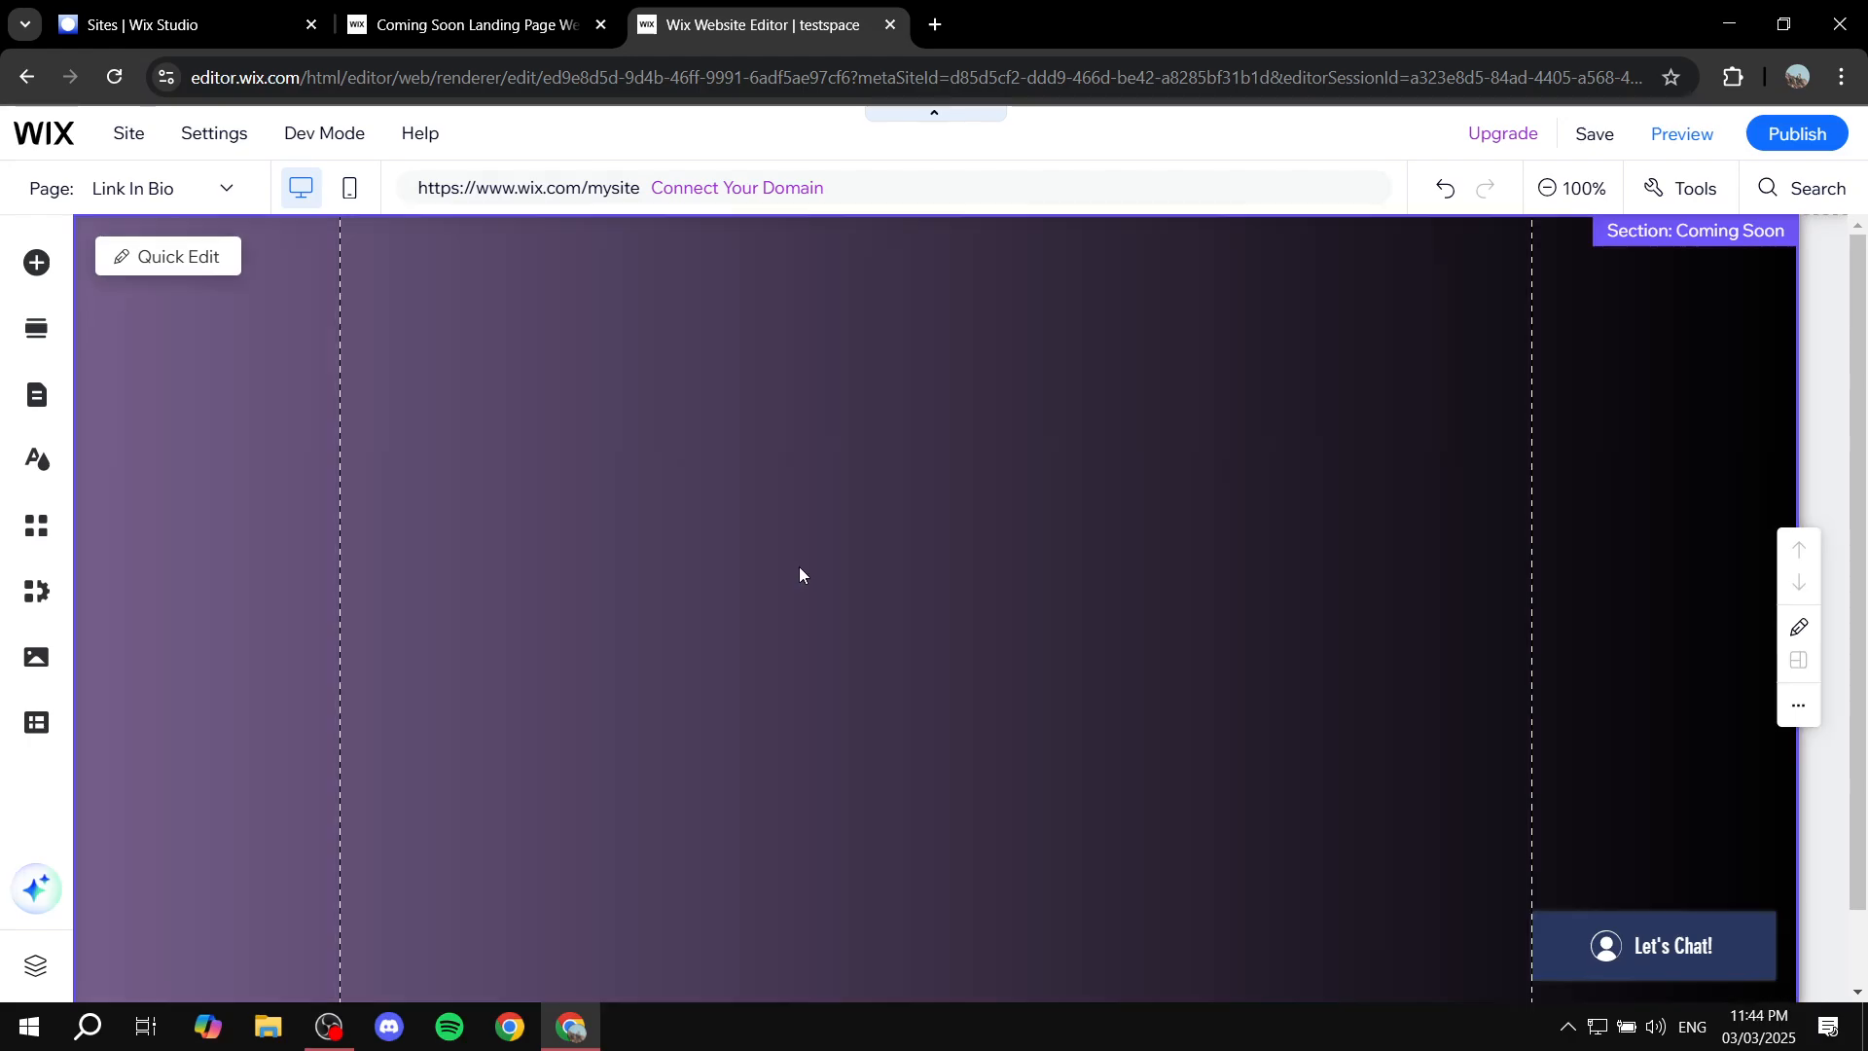
# Reset the Coming Soon section's background to None and close the background settings.
pyautogui.click(1096, 505)
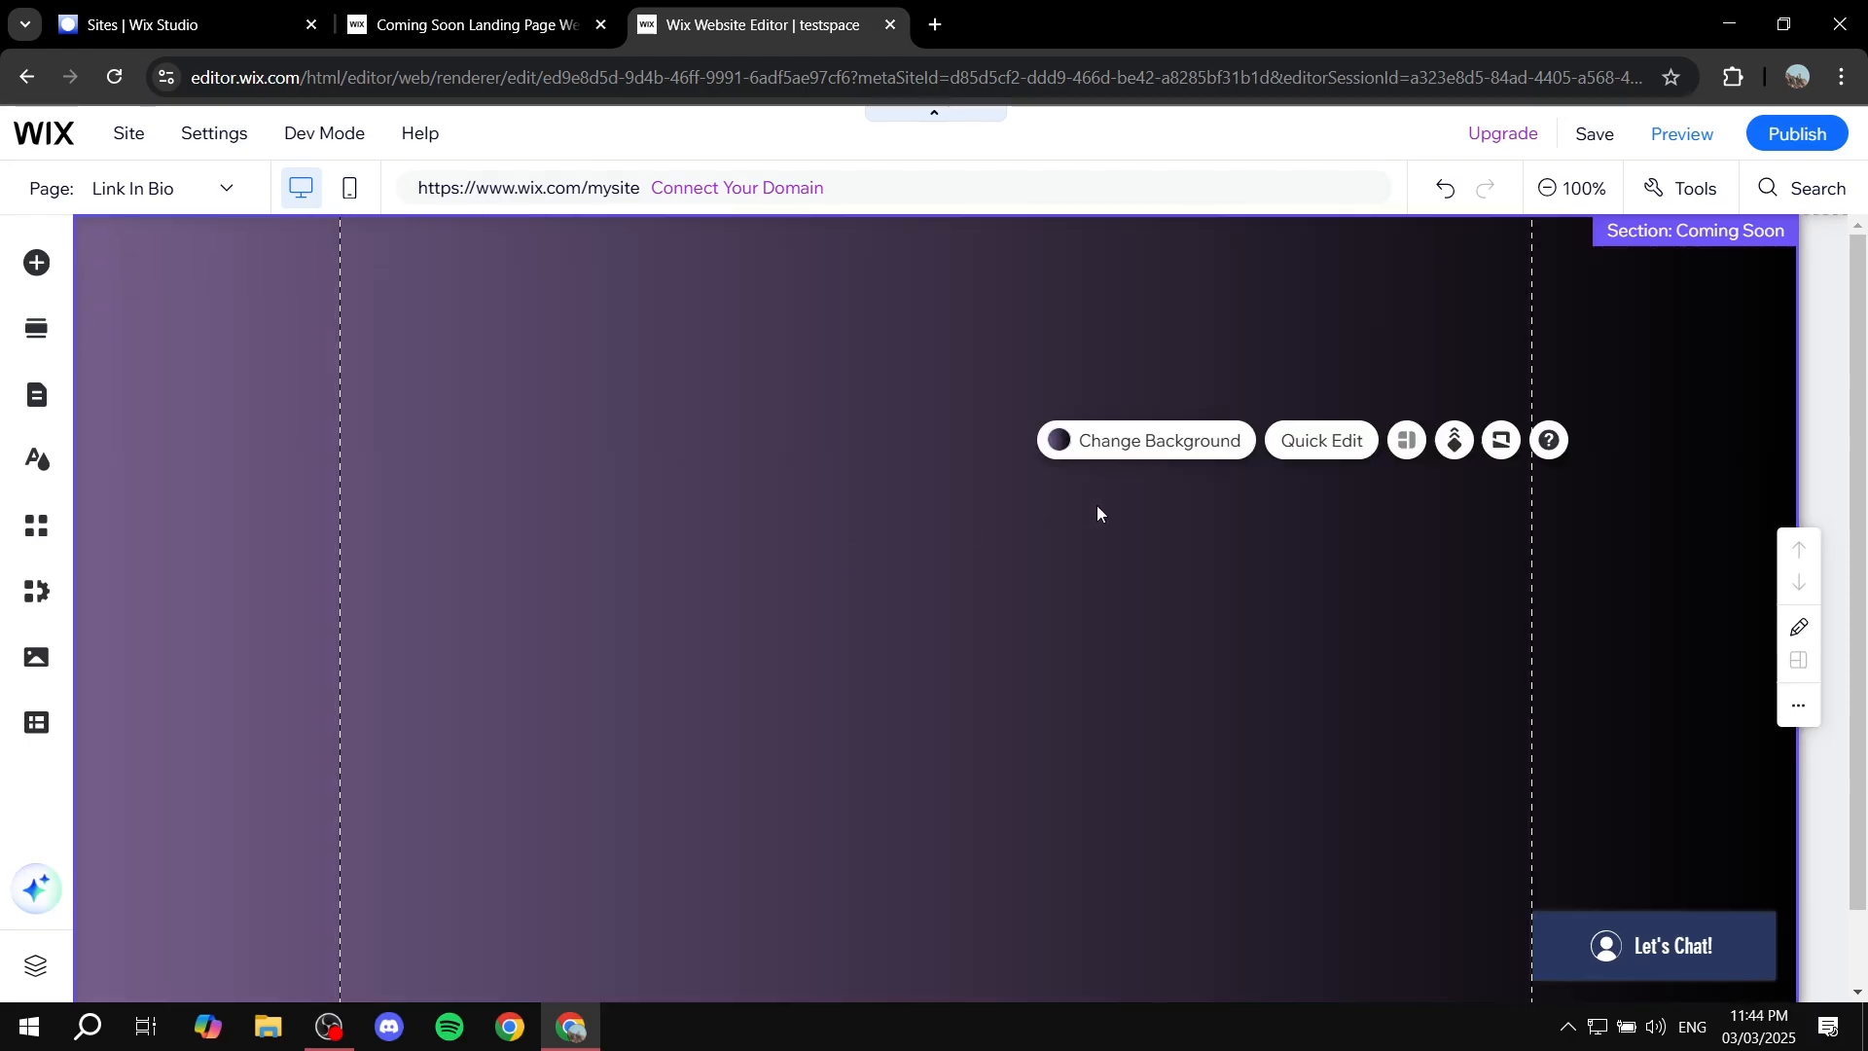
pyautogui.click(1137, 449)
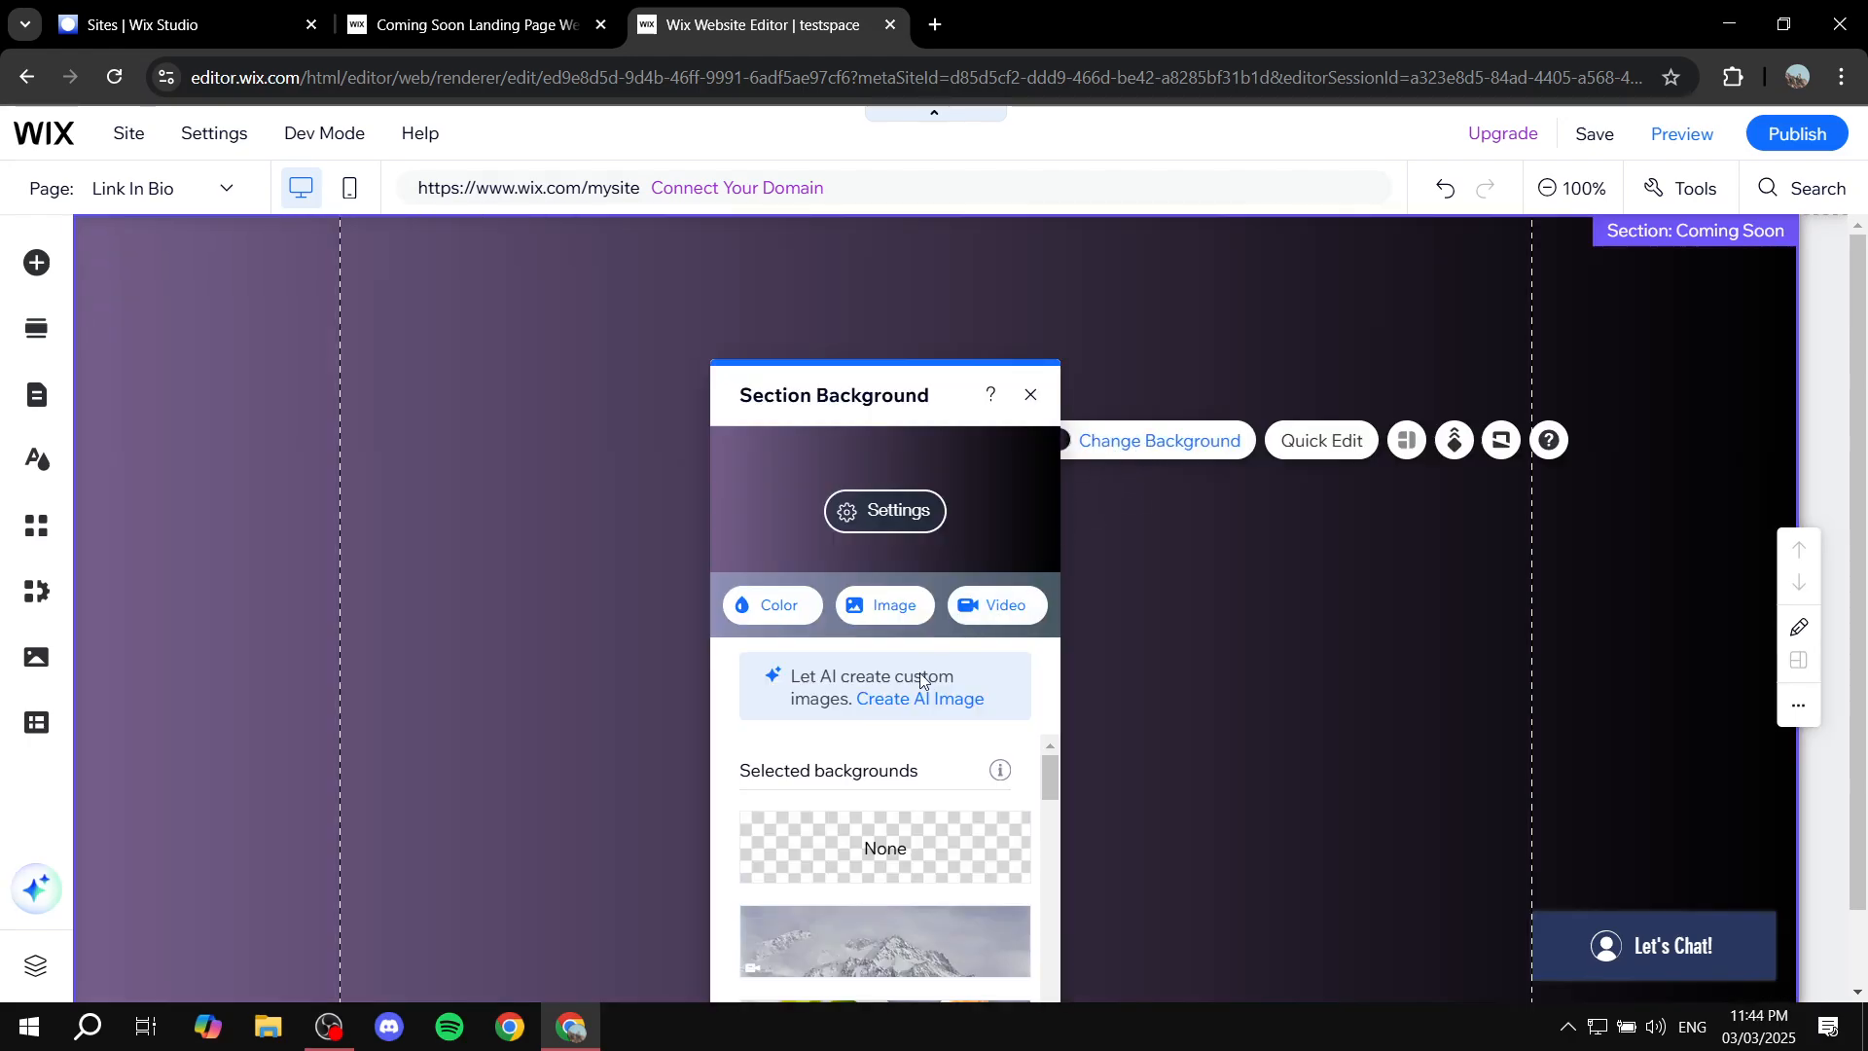
pyautogui.click(890, 856)
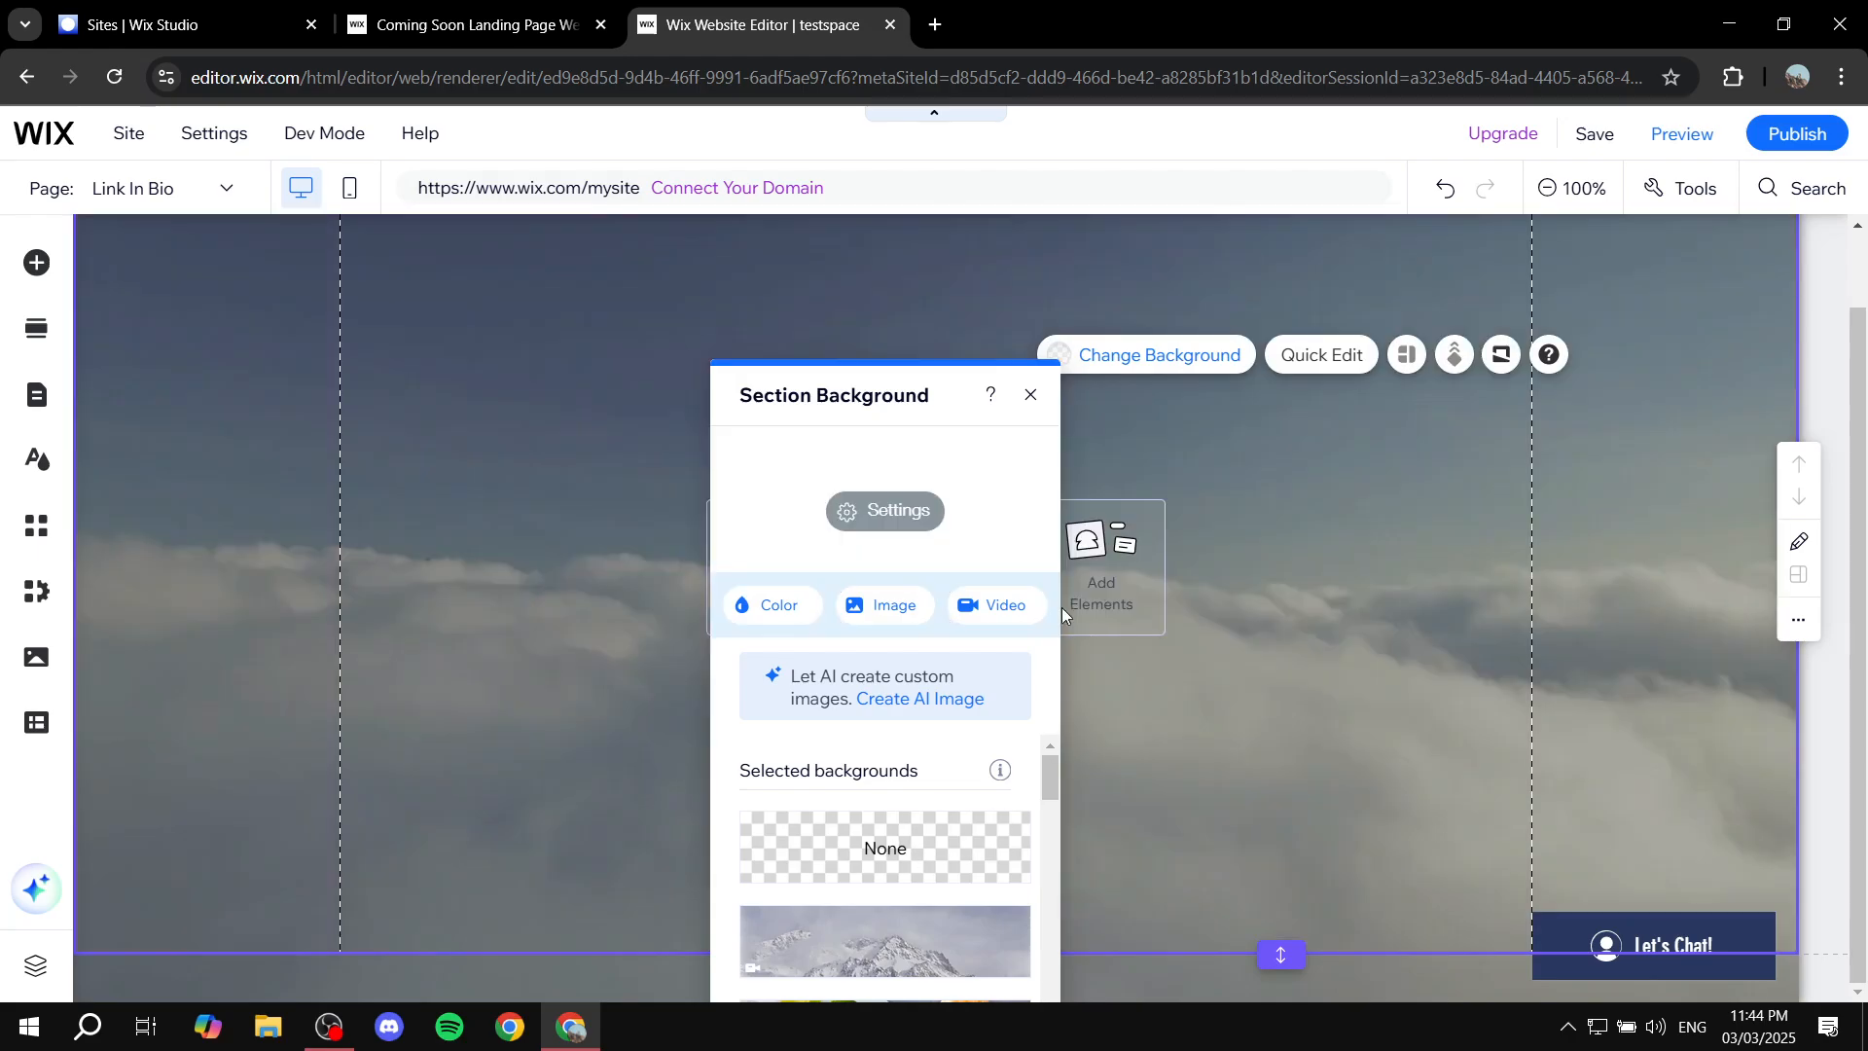
pyautogui.click(1033, 395)
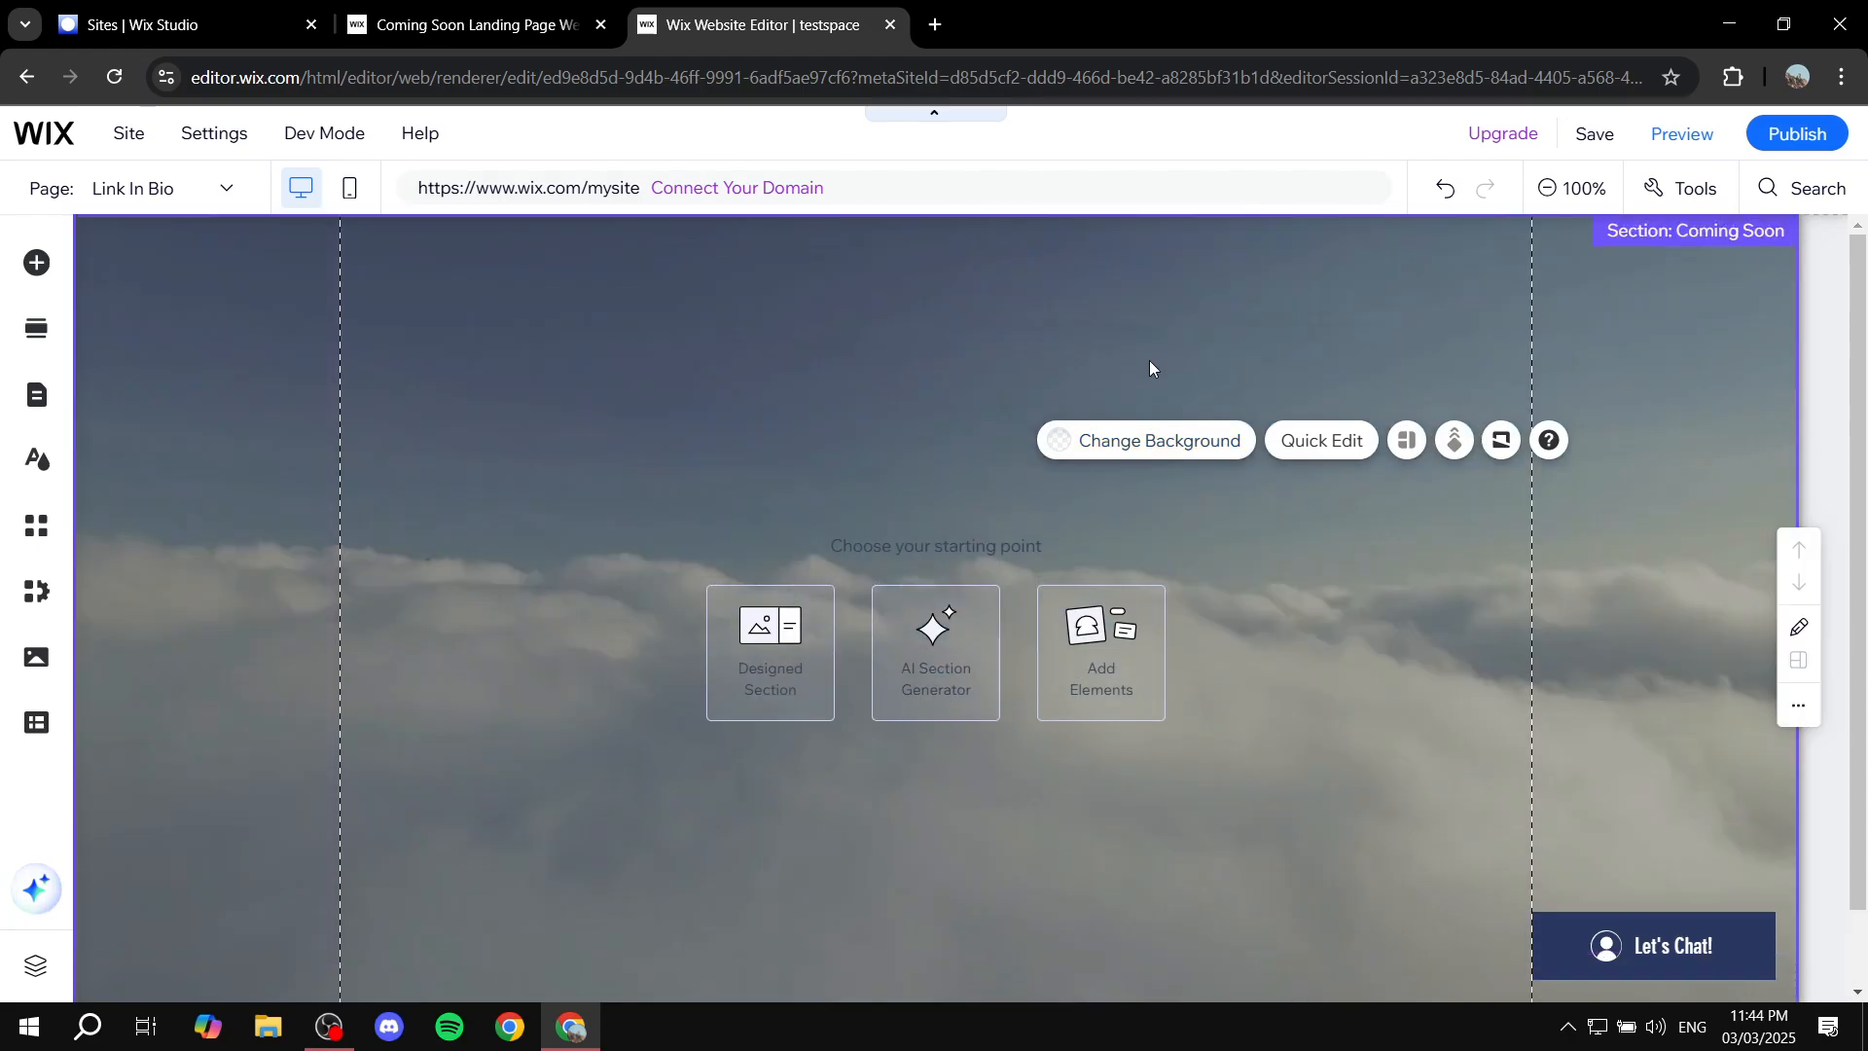
# Delete the Let's Chat widget from the Link In Bio page.
pyautogui.scroll(-1, 1147, 366)
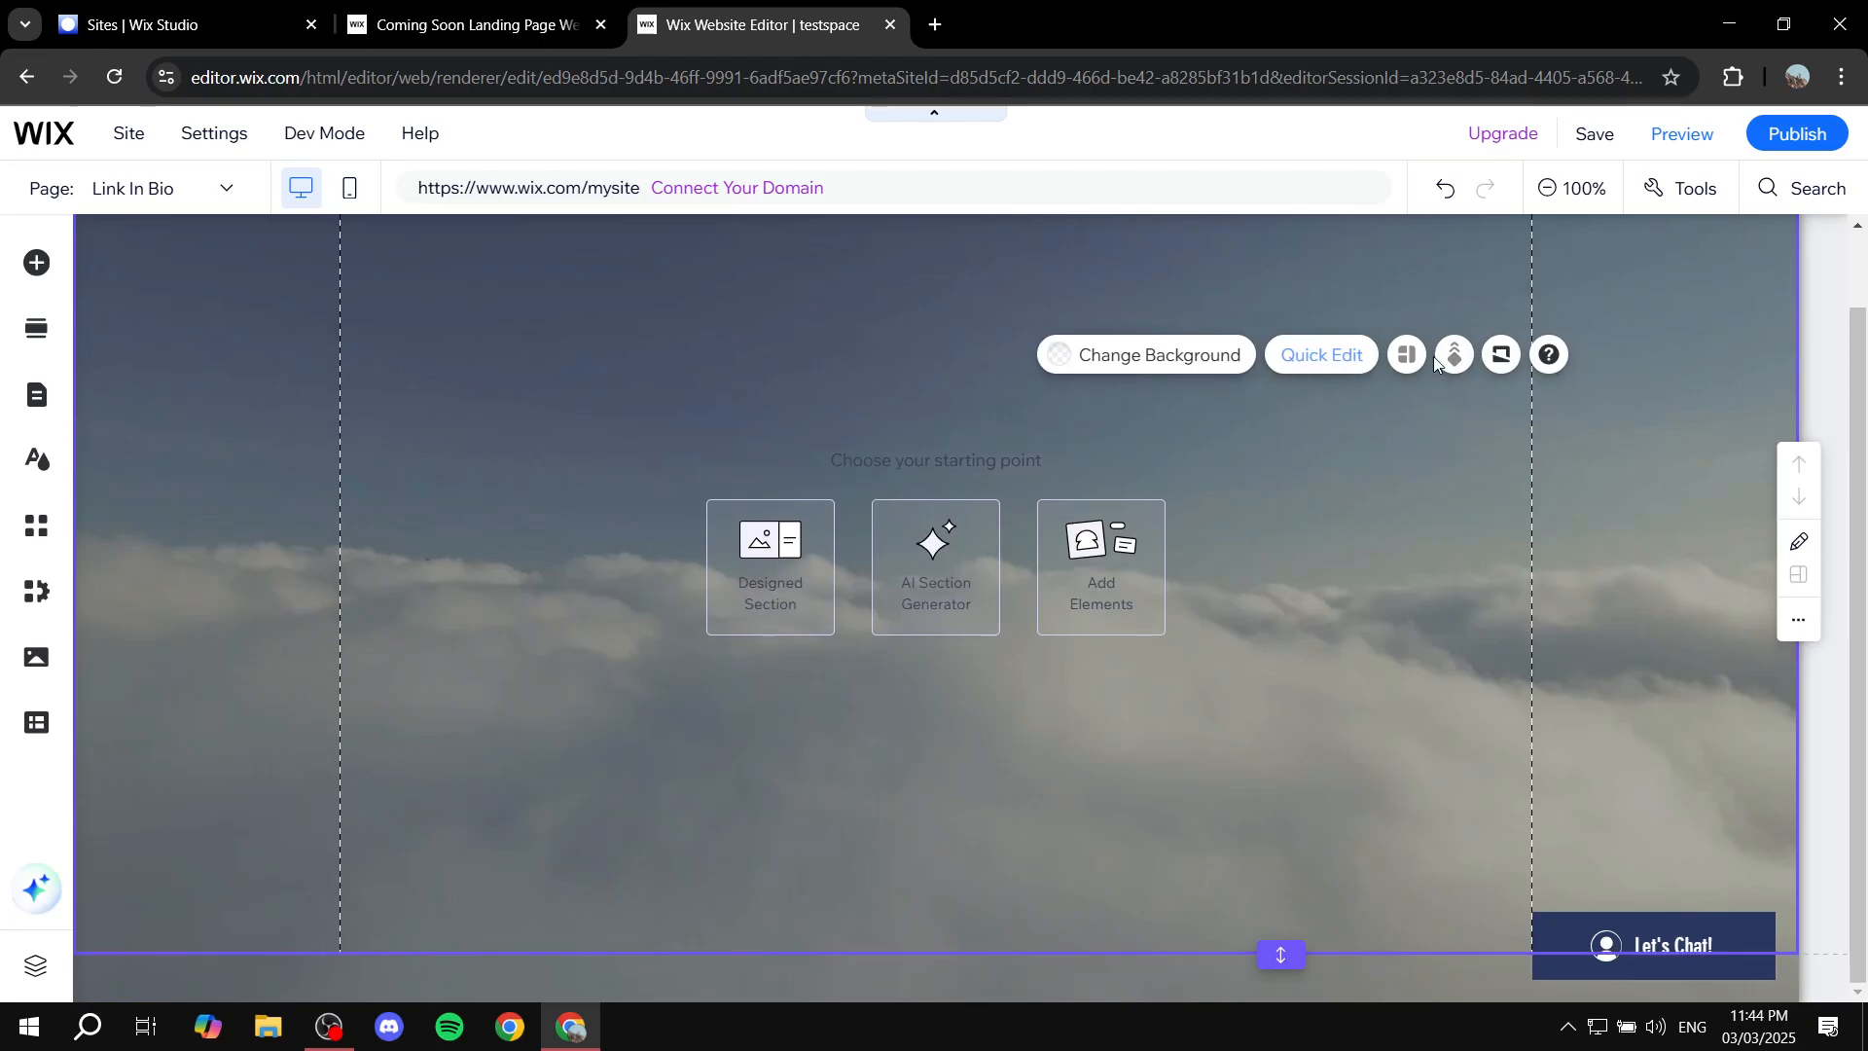
pyautogui.click(1665, 930)
pyautogui.press('Delete')
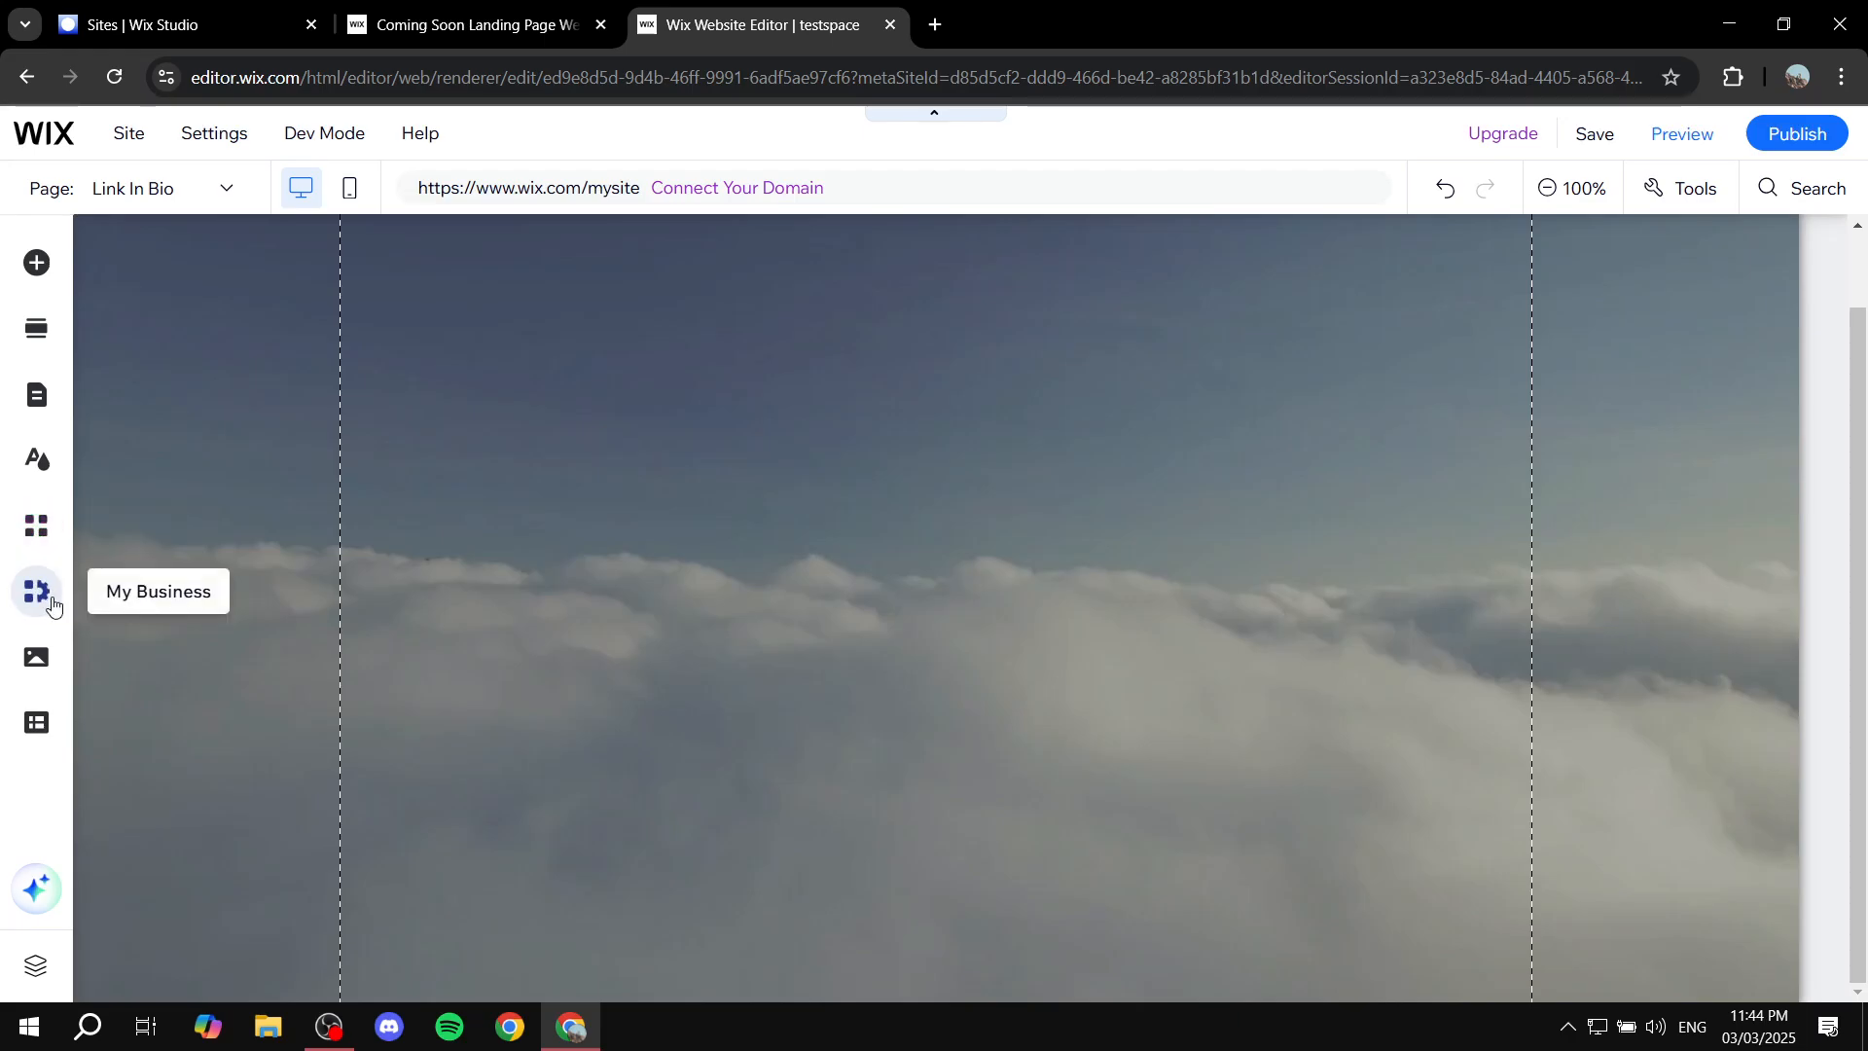
# Review the Link In Bio page's background options in the site design settings without changing them.
pyautogui.click(34, 461)
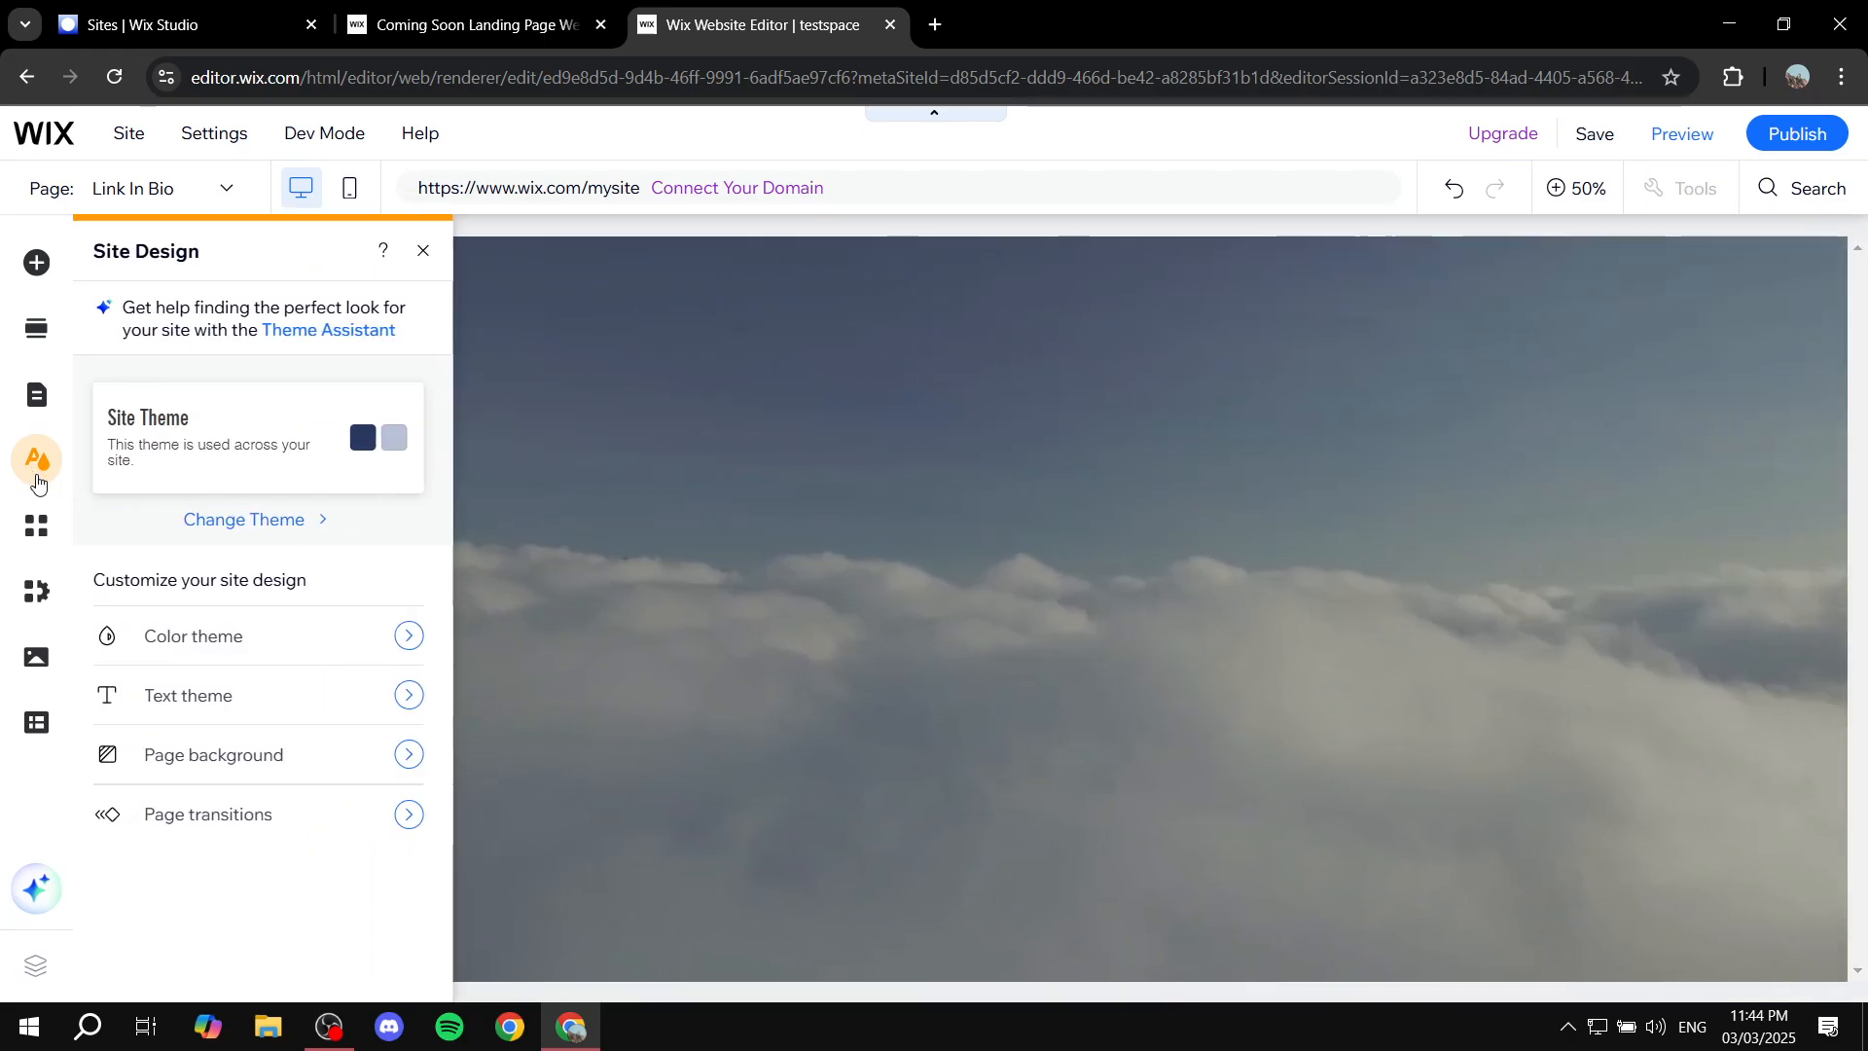
pyautogui.click(227, 758)
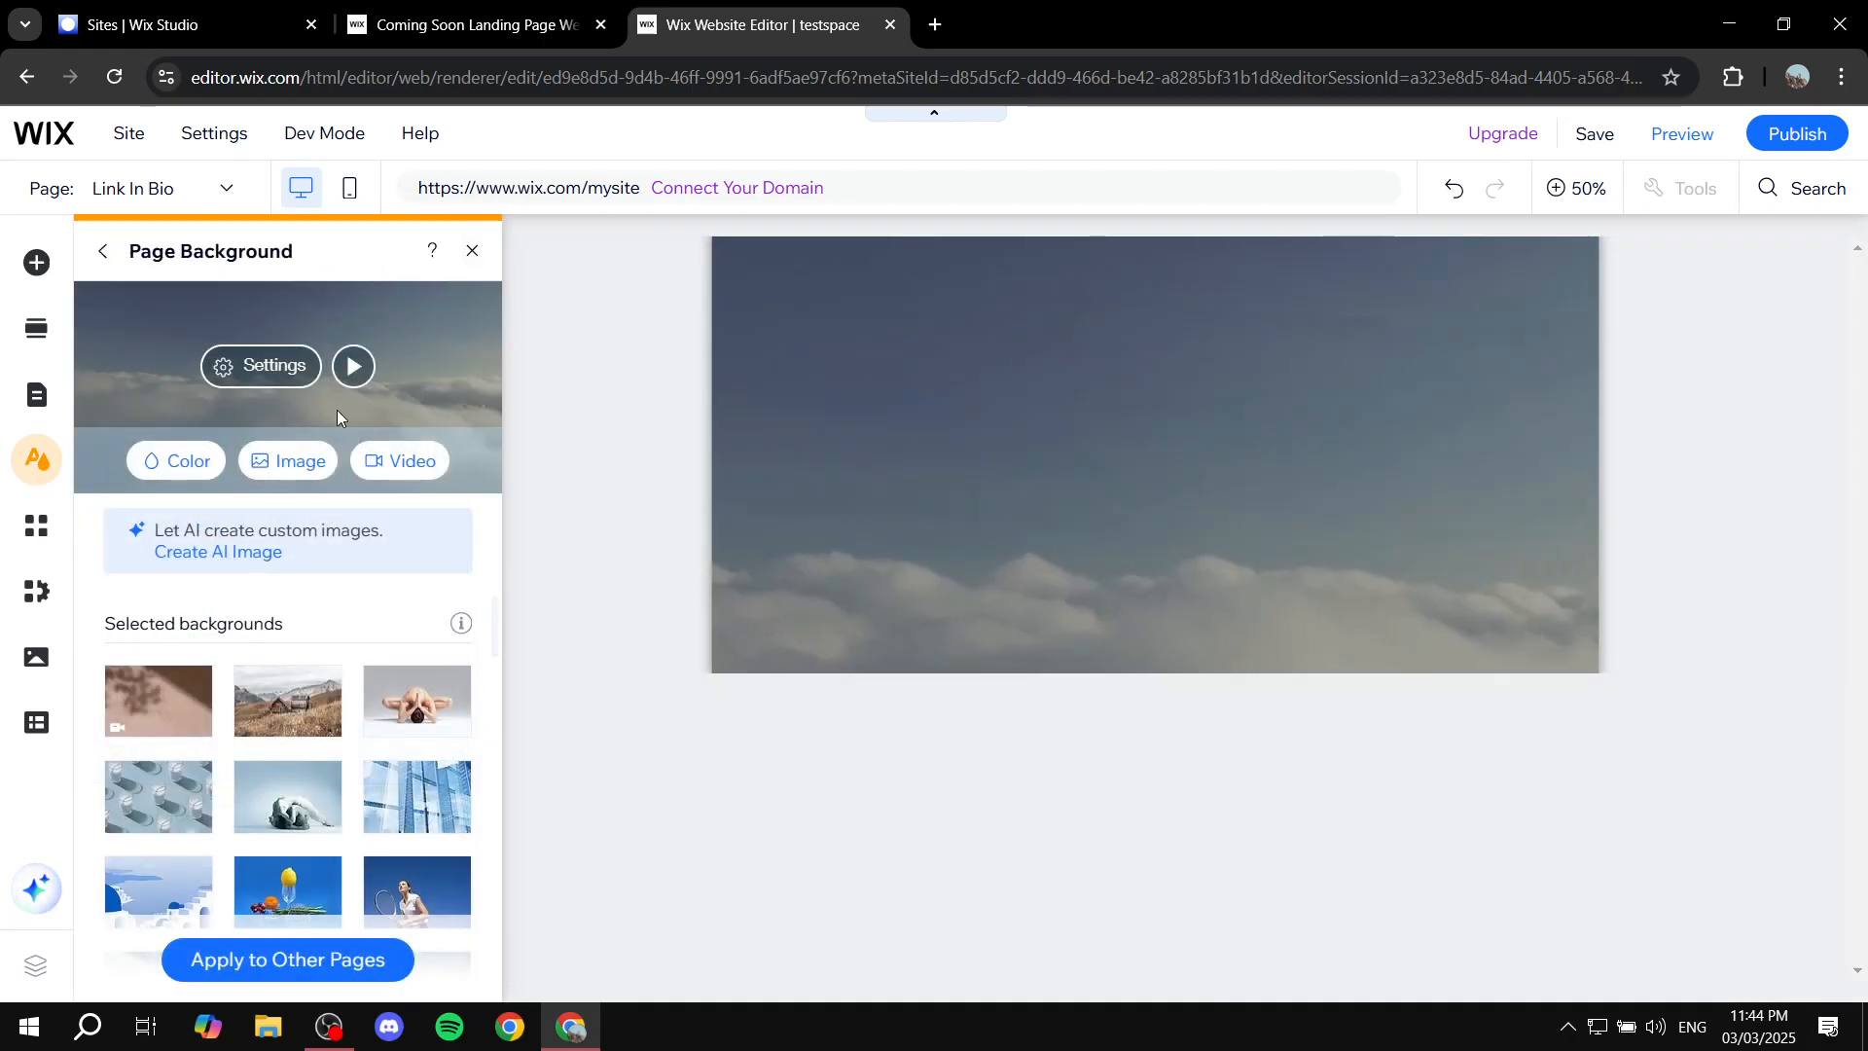
pyautogui.click(353, 368)
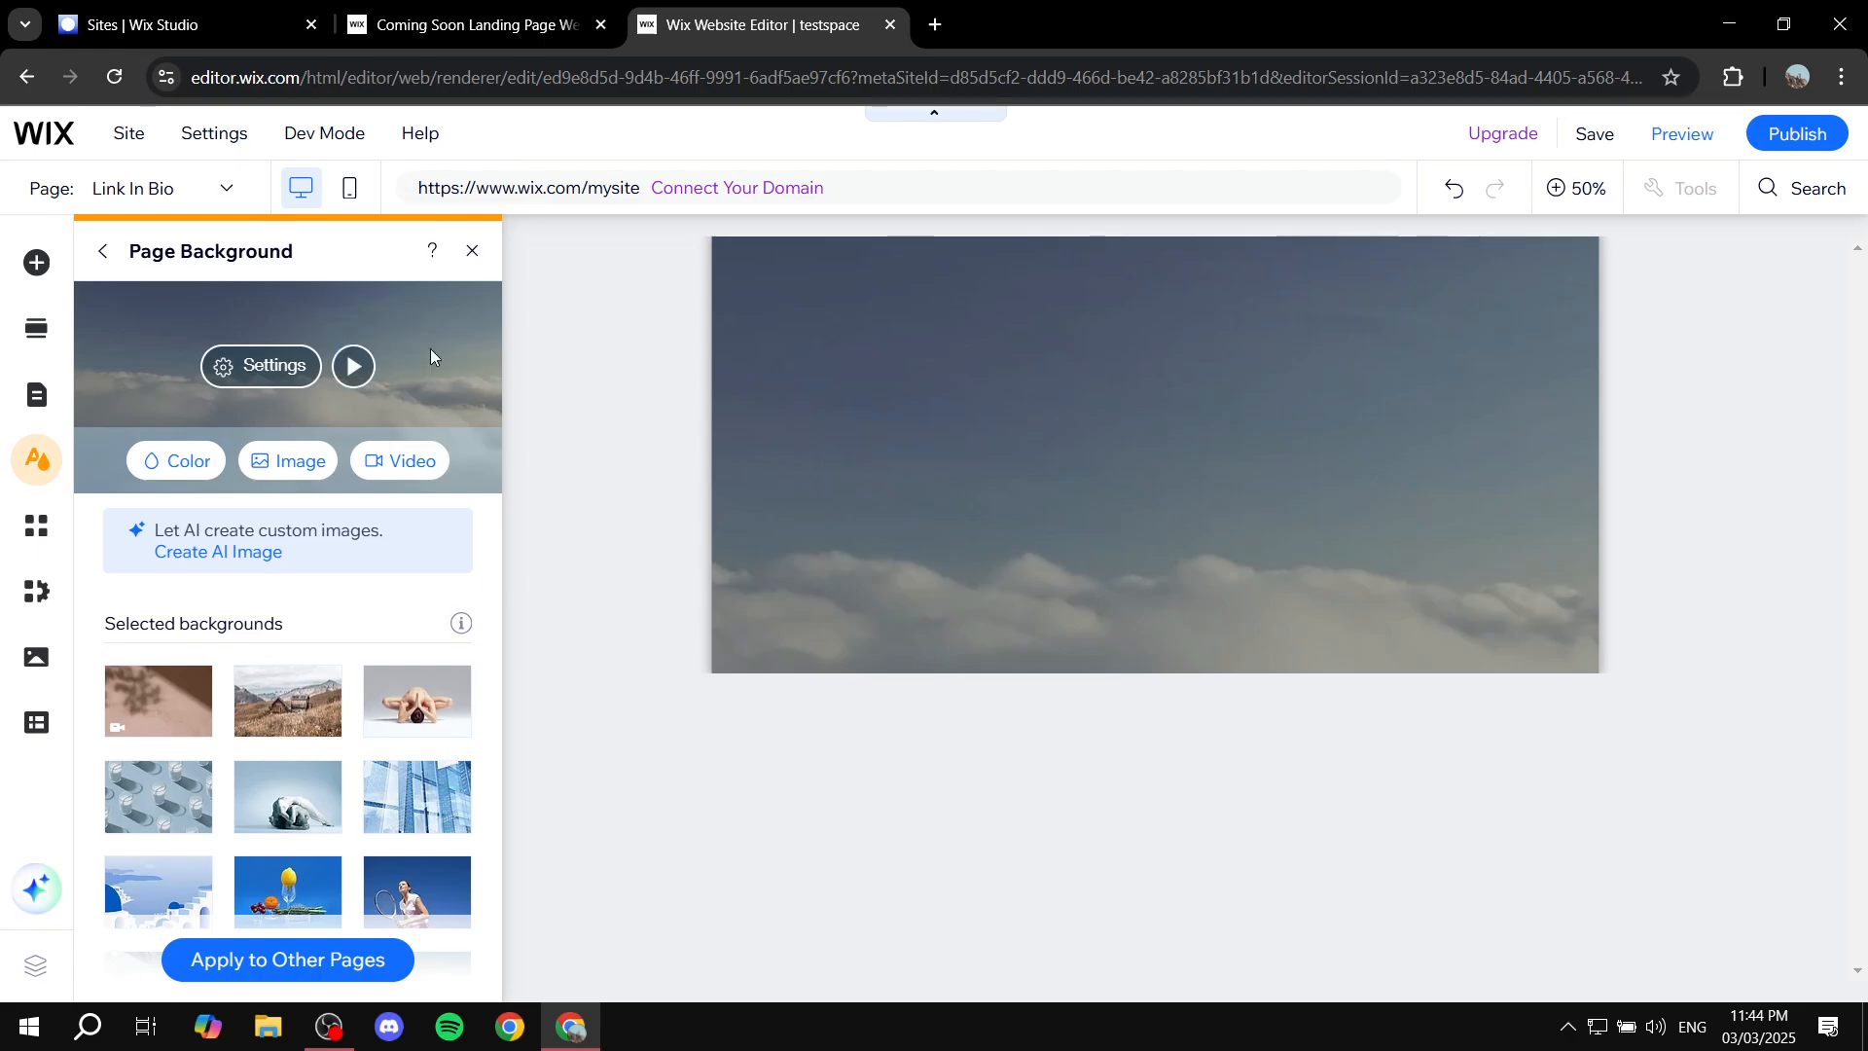
pyautogui.click(473, 253)
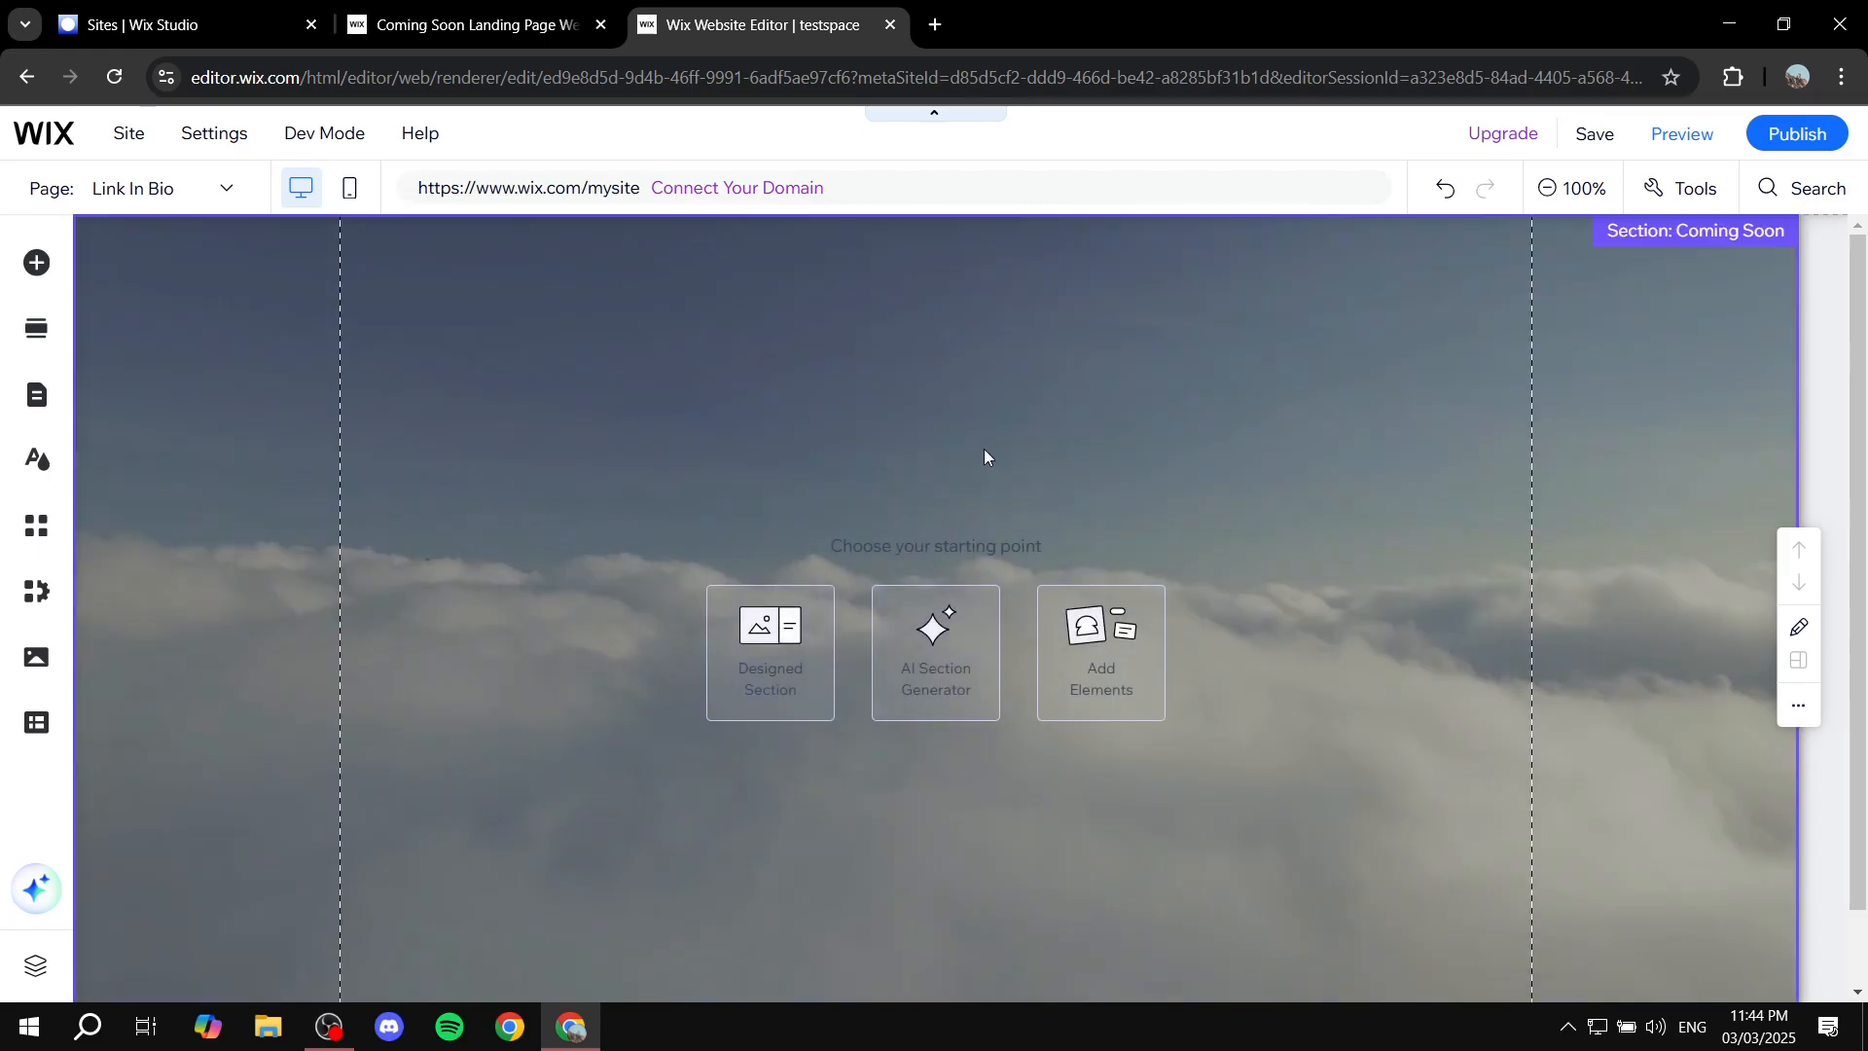
# Upload the image Colors.png from the computer's Explainer Media folder to the site files.
pyautogui.click(36, 263)
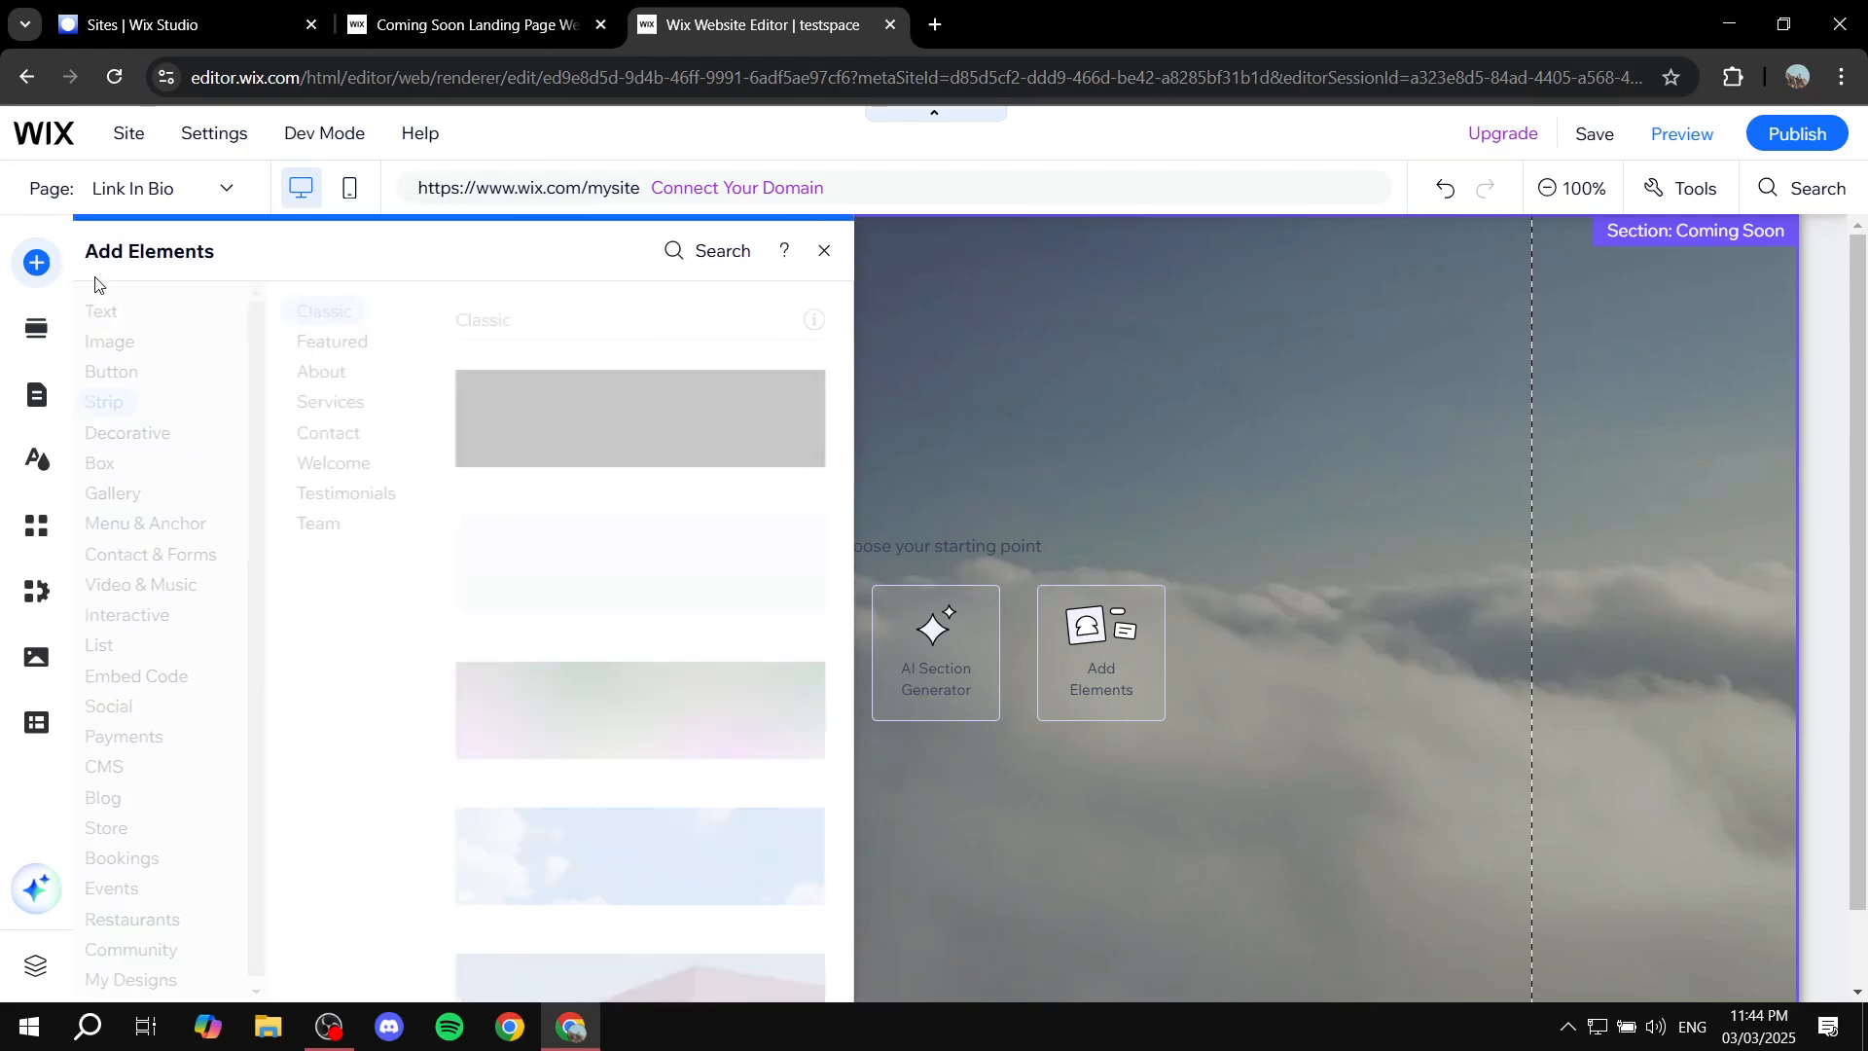
pyautogui.click(126, 370)
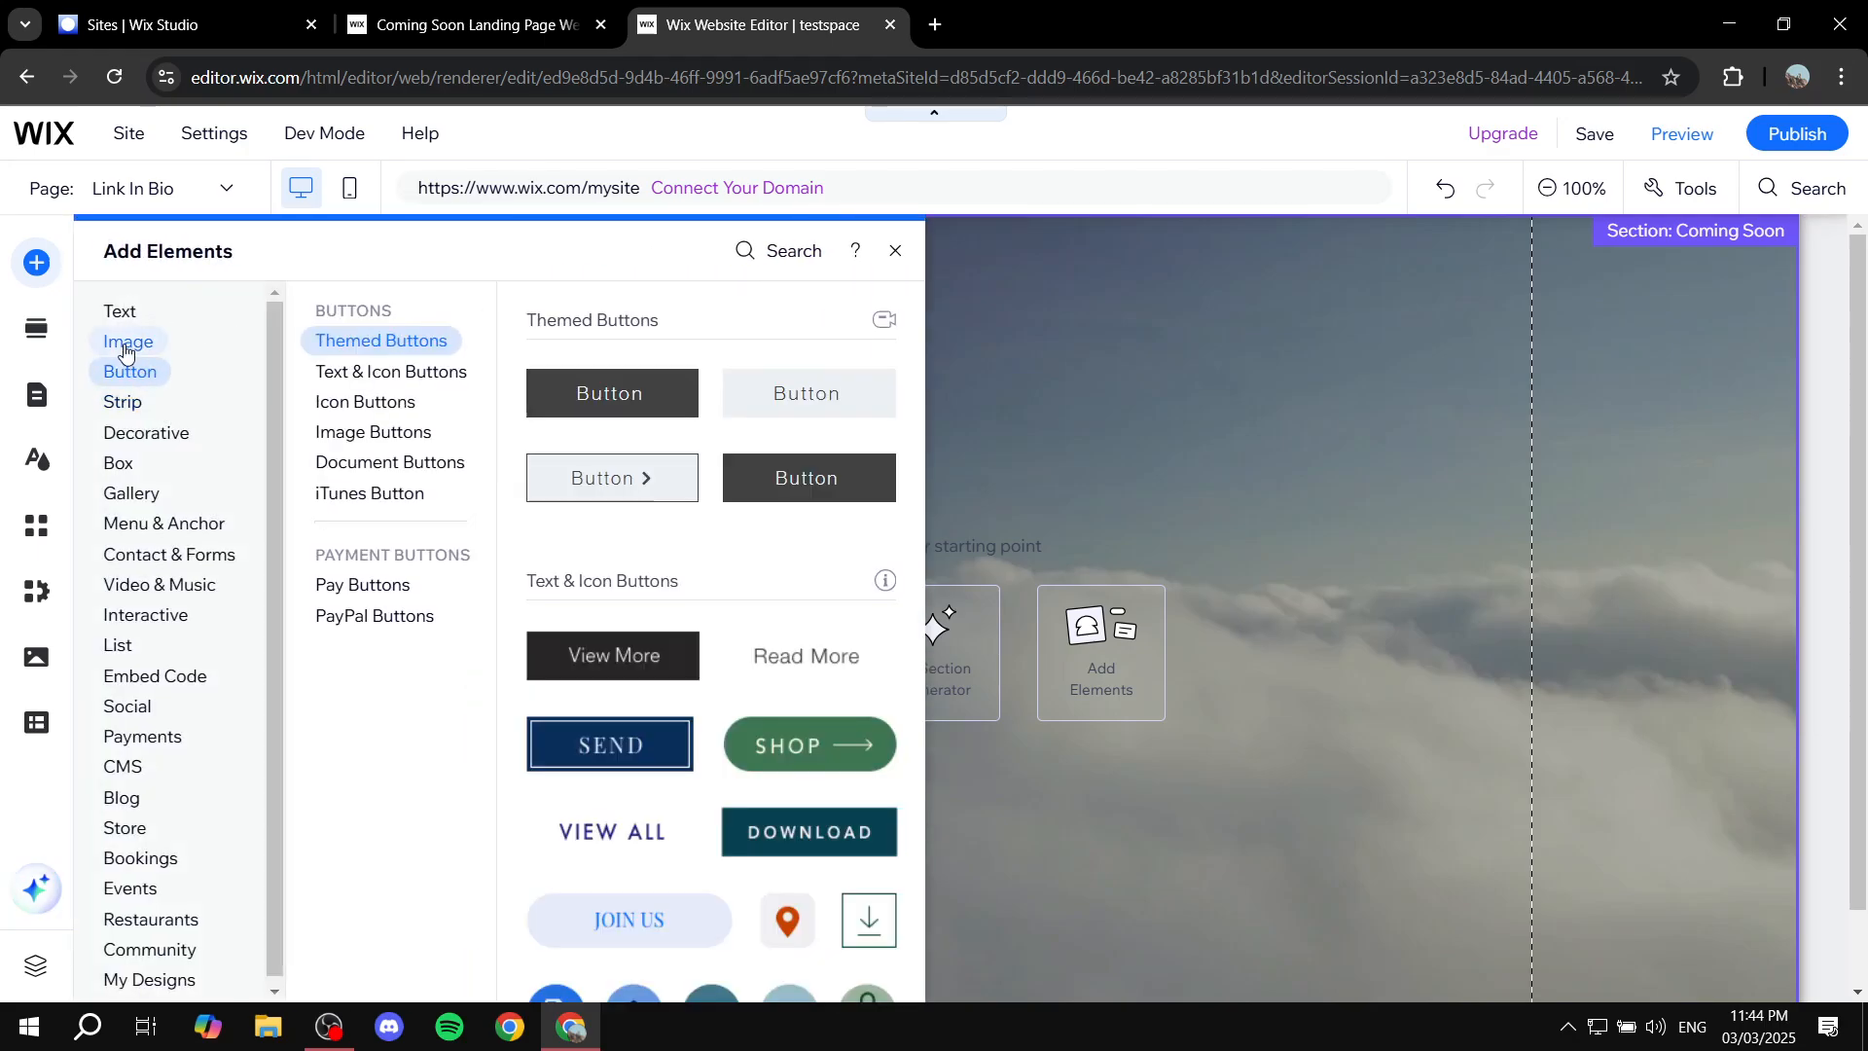
pyautogui.click(125, 347)
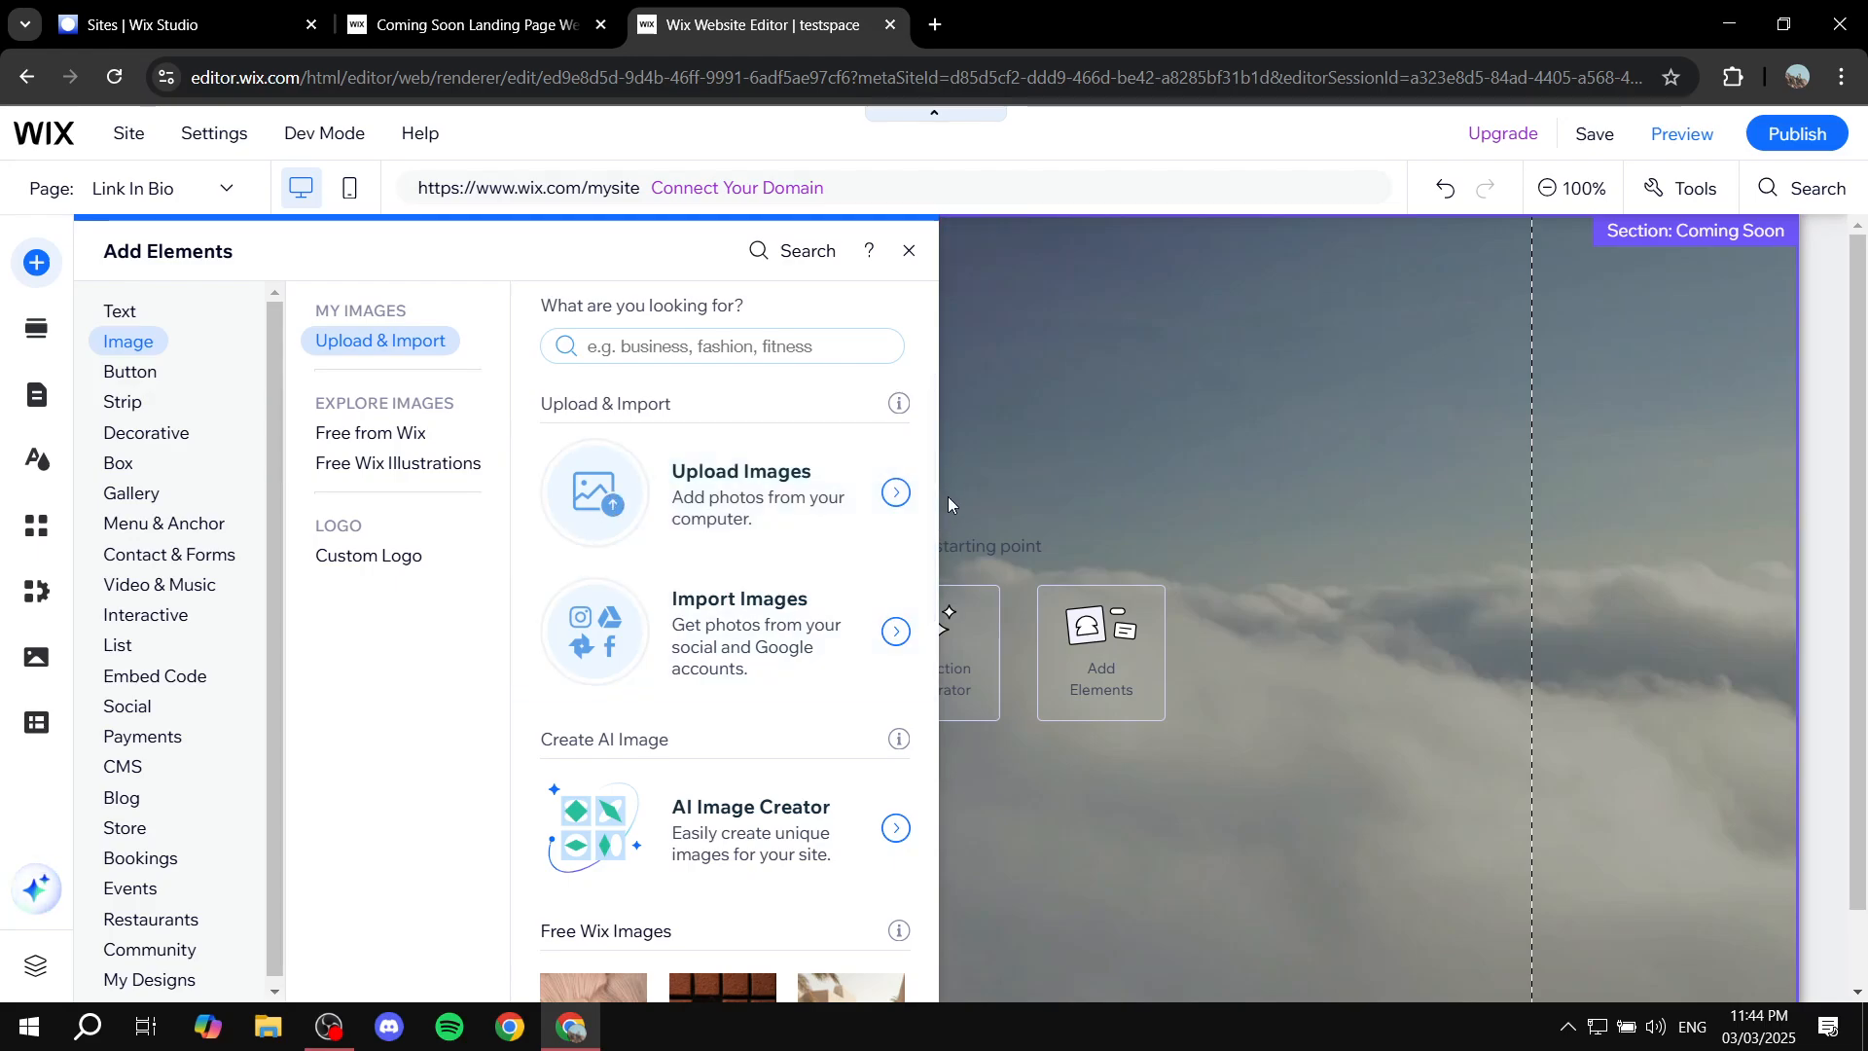
pyautogui.click(596, 505)
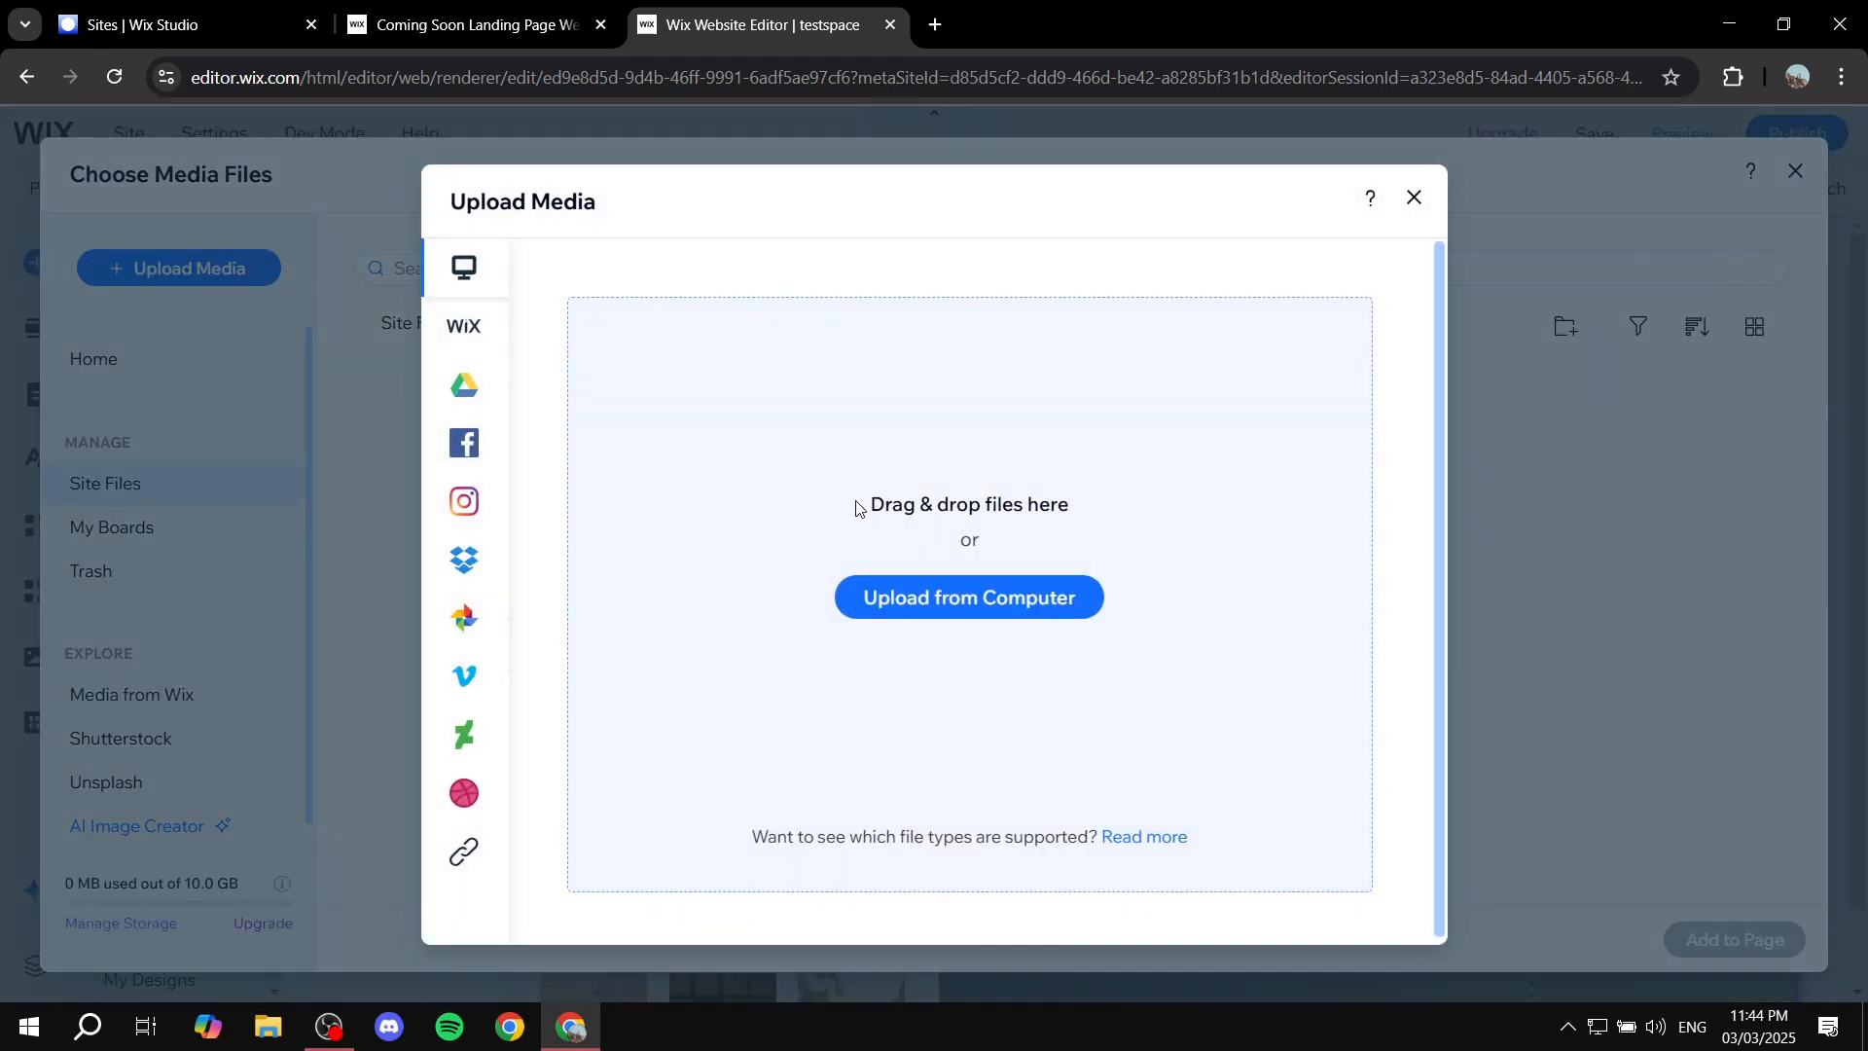
pyautogui.click(925, 598)
pyautogui.scroll(-5, 744, 399)
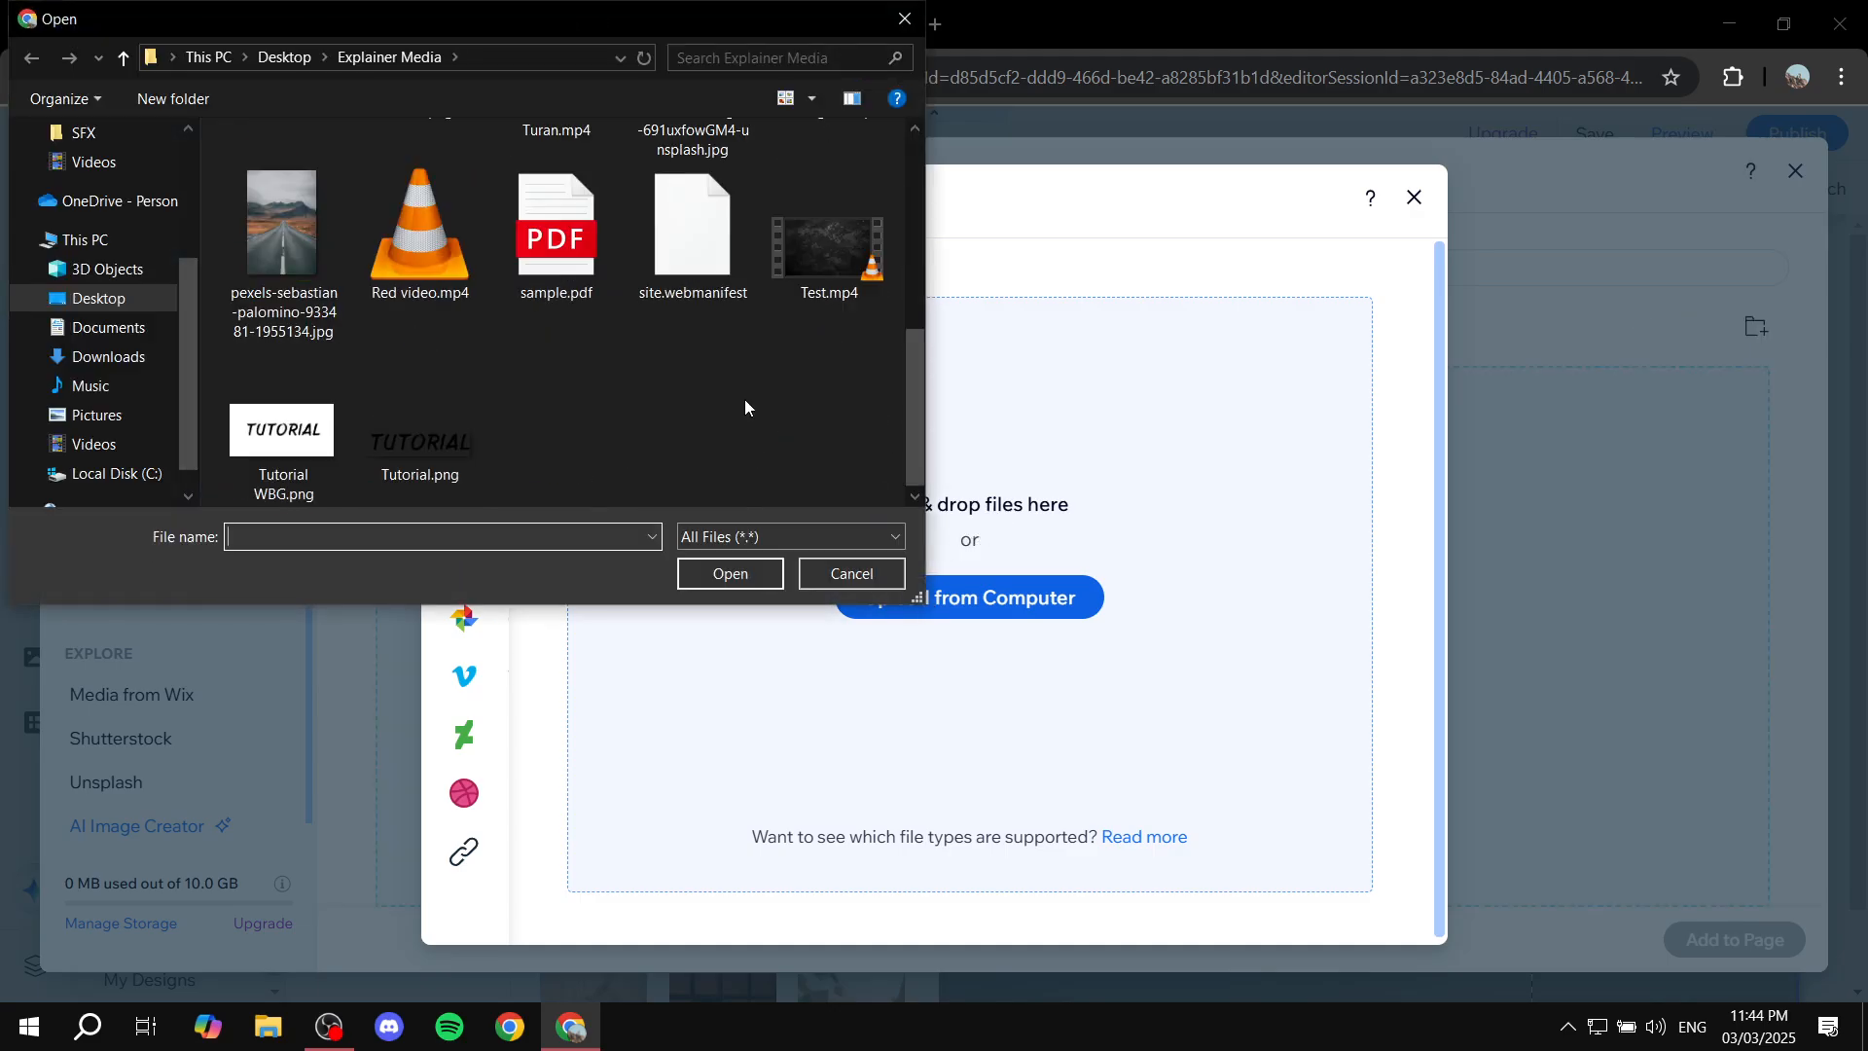
pyautogui.scroll(3, 745, 399)
pyautogui.scroll(-3, 667, 418)
pyautogui.scroll(4, 584, 369)
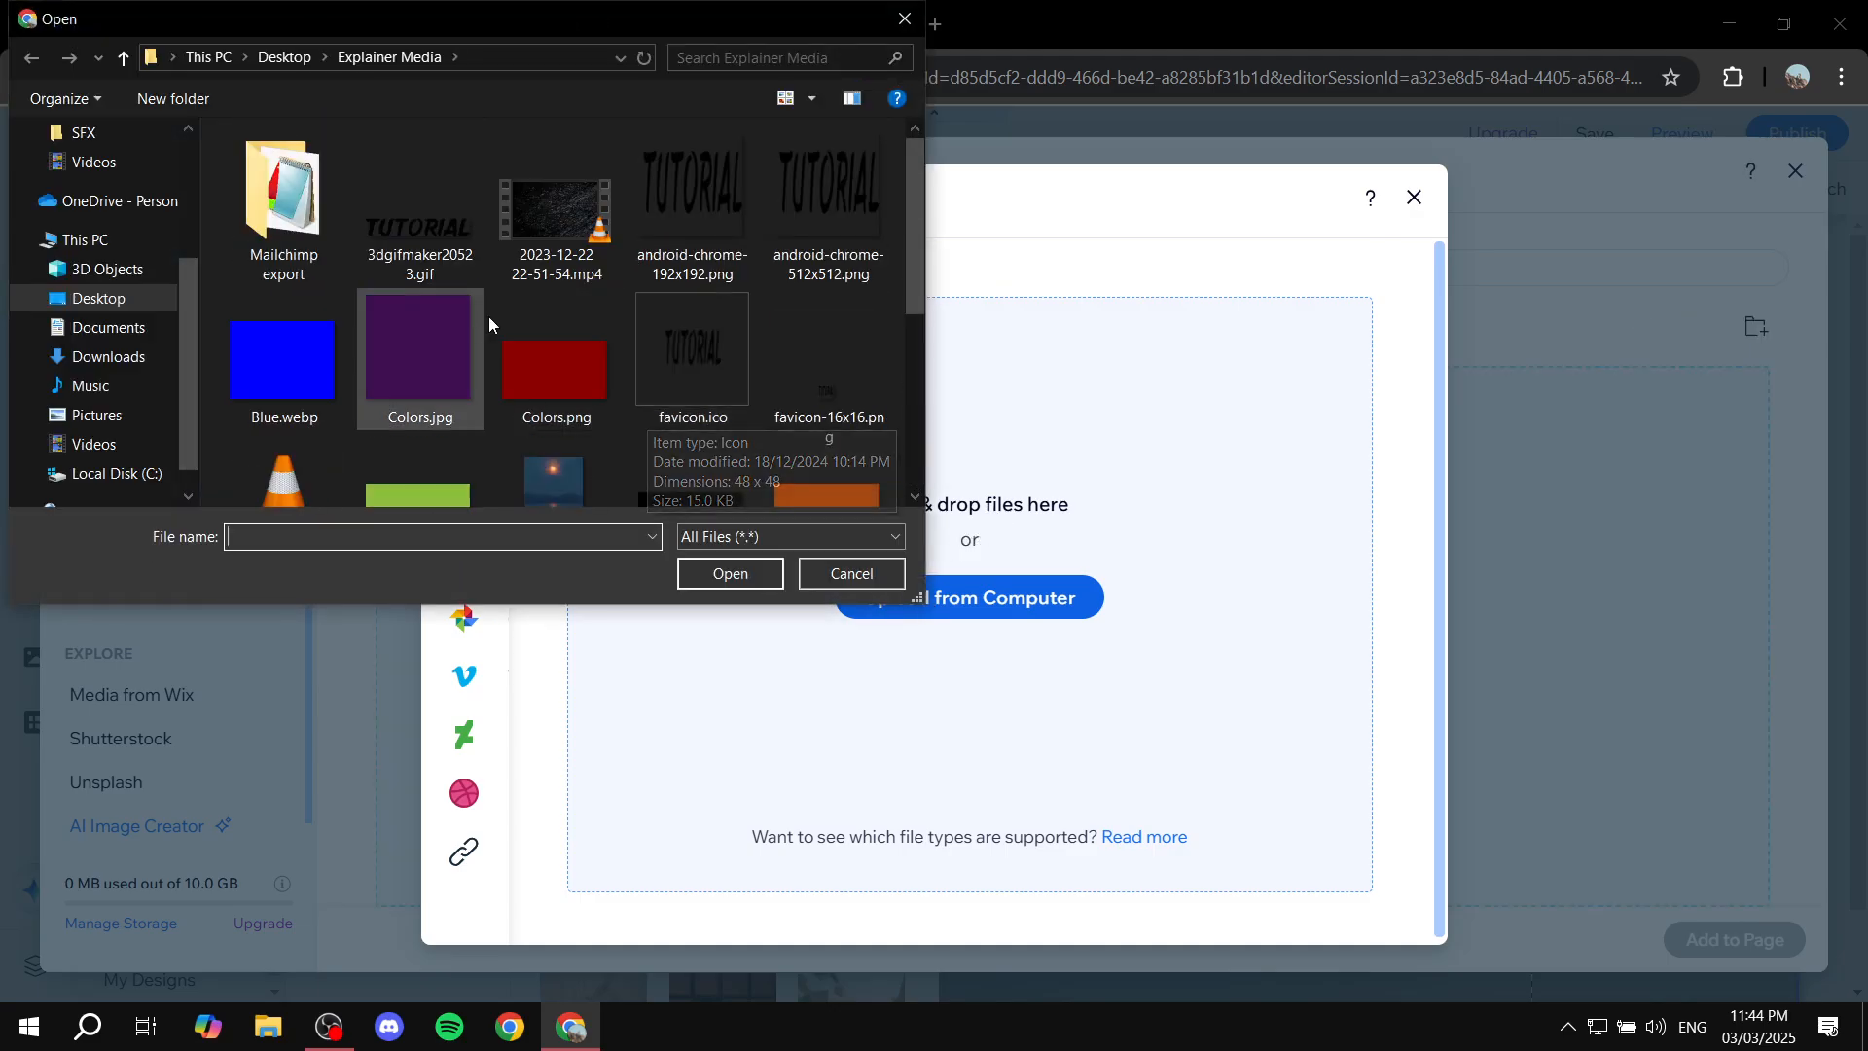
pyautogui.scroll(-2, 549, 400)
pyautogui.scroll(2, 603, 399)
pyautogui.doubleClick(568, 347)
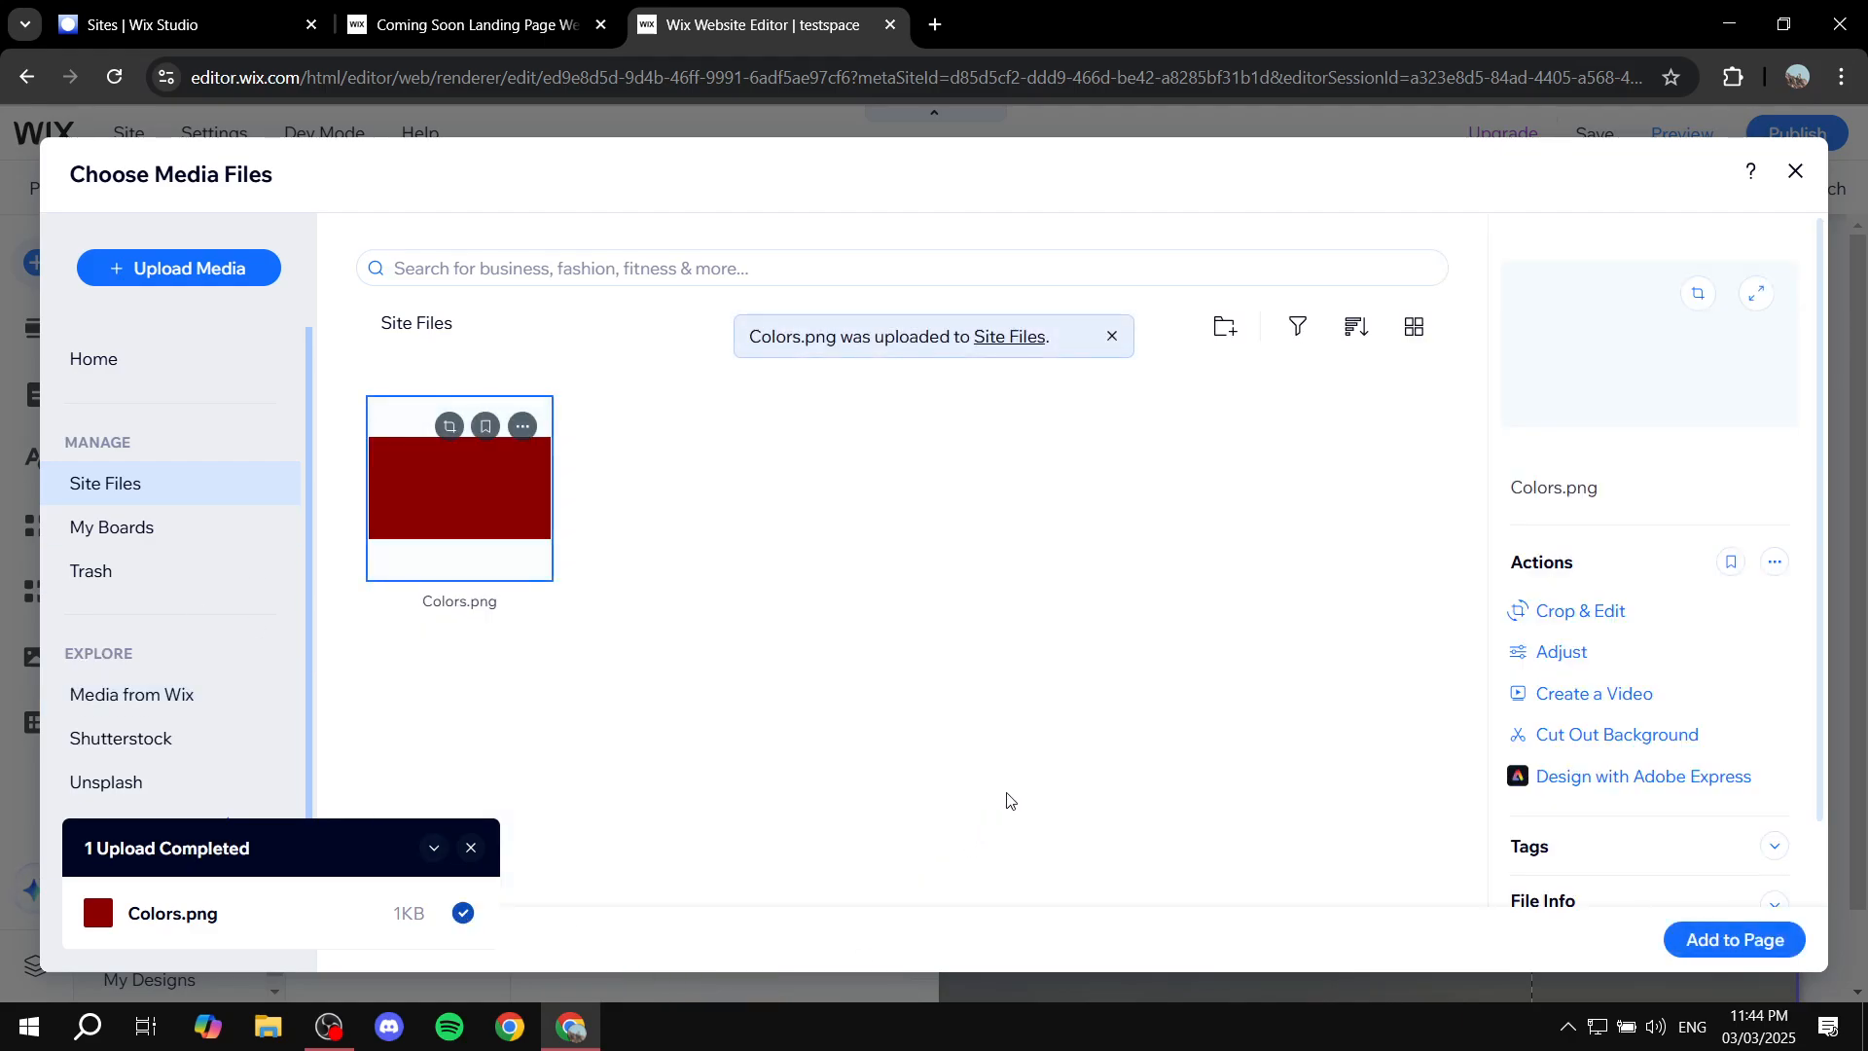
# Add Colors.png to the page, move it to the top center of the section and reduce its height.
pyautogui.click(1733, 939)
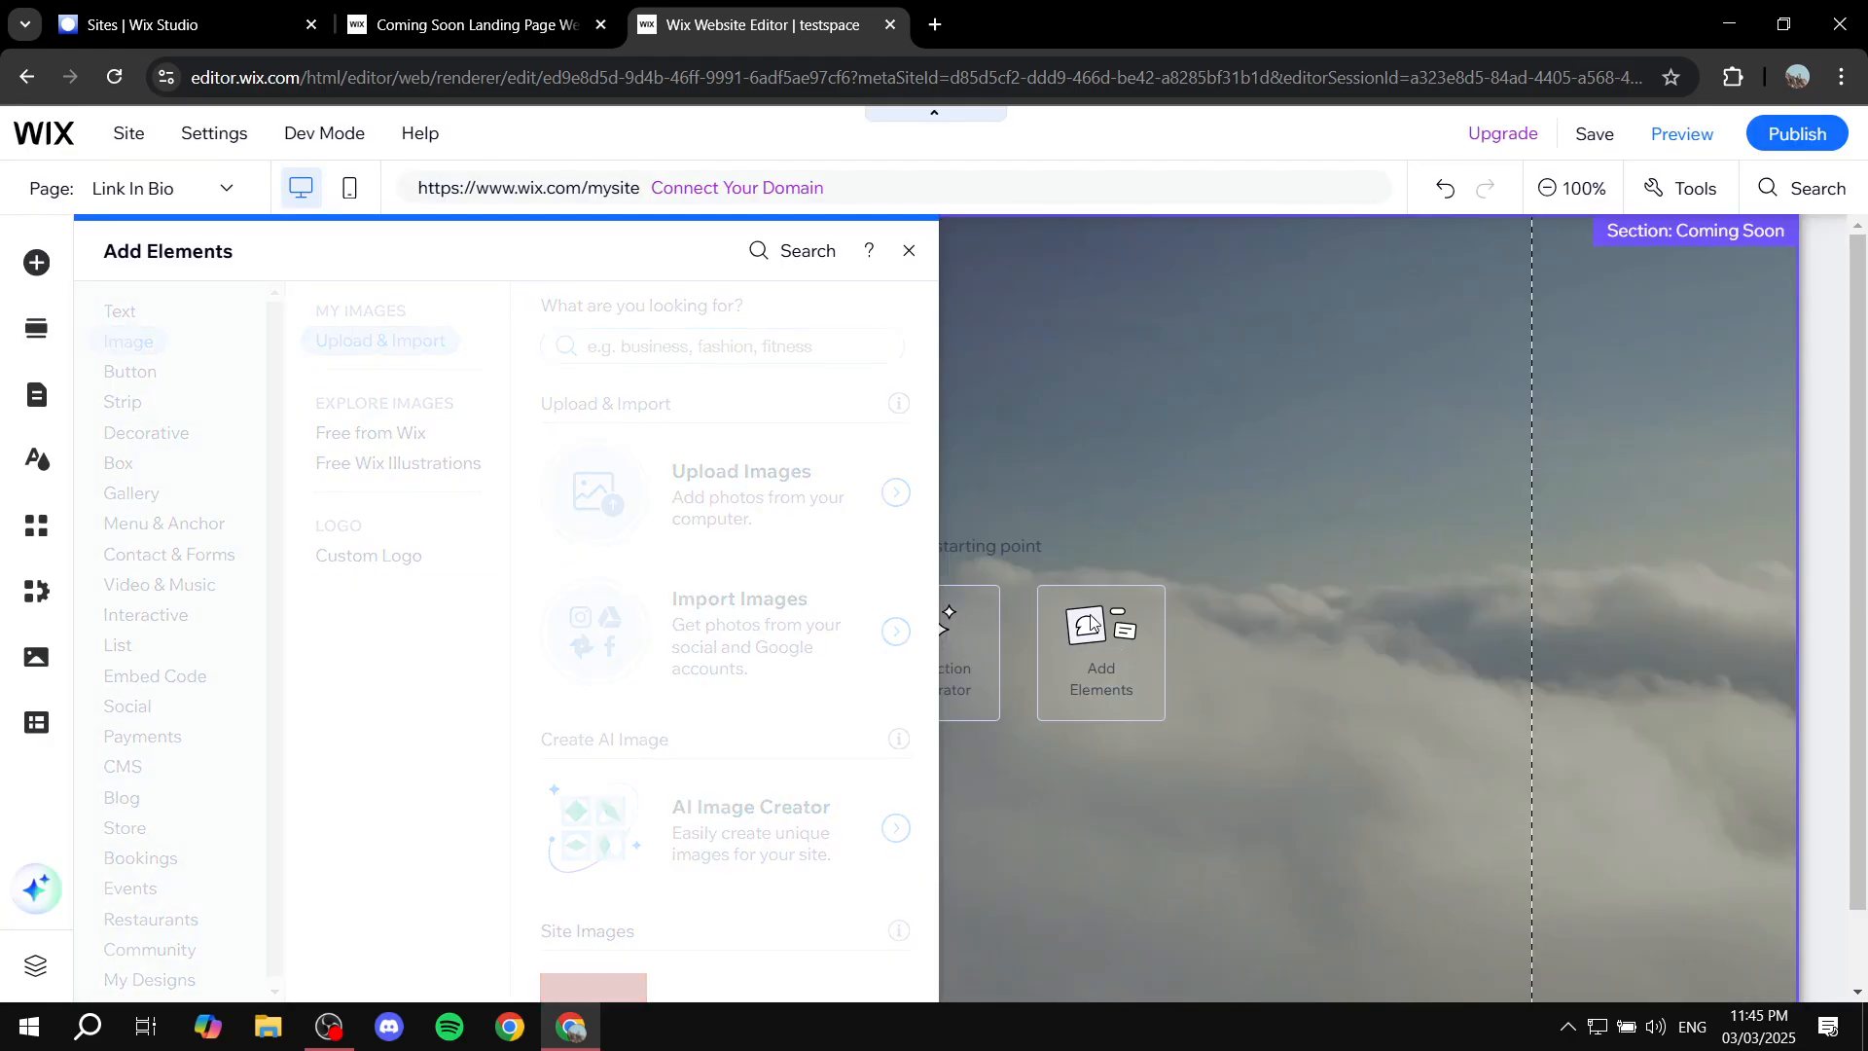
pyautogui.moveTo(1110, 487); pyautogui.dragTo(1049, 448)
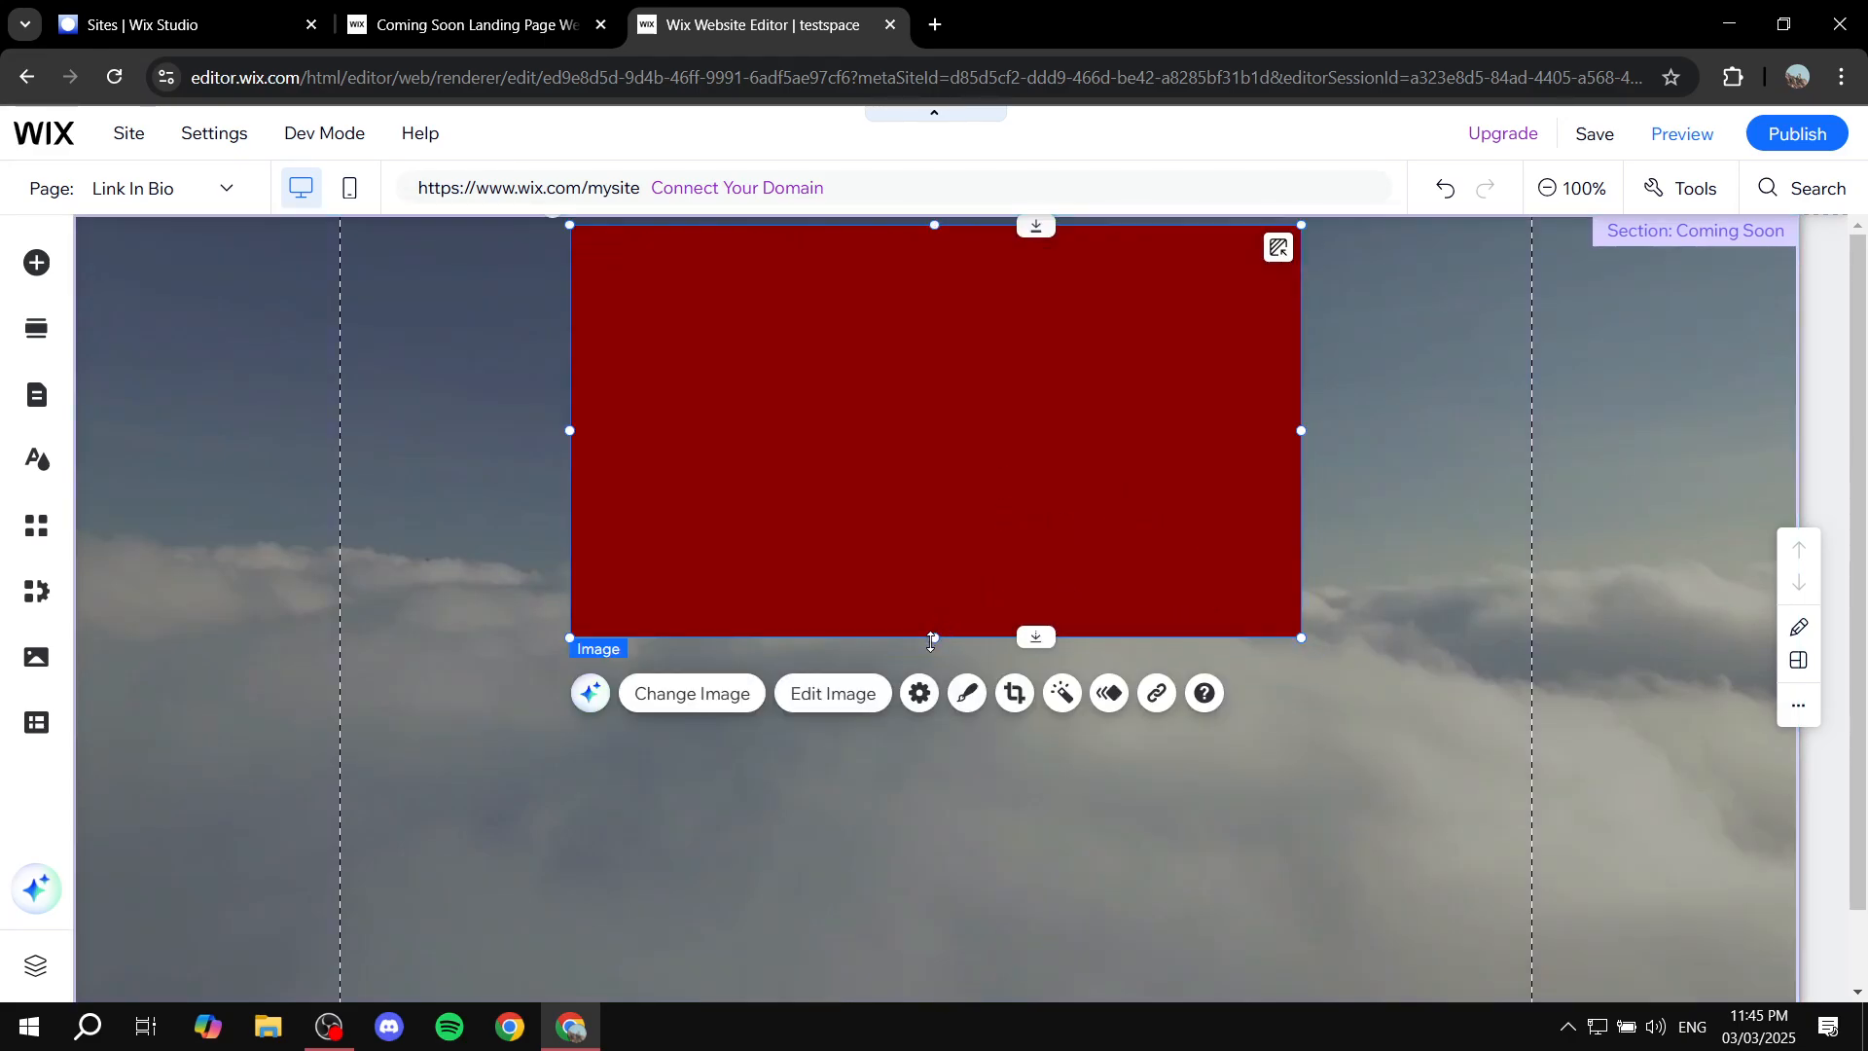
pyautogui.moveTo(931, 638); pyautogui.dragTo(934, 498)
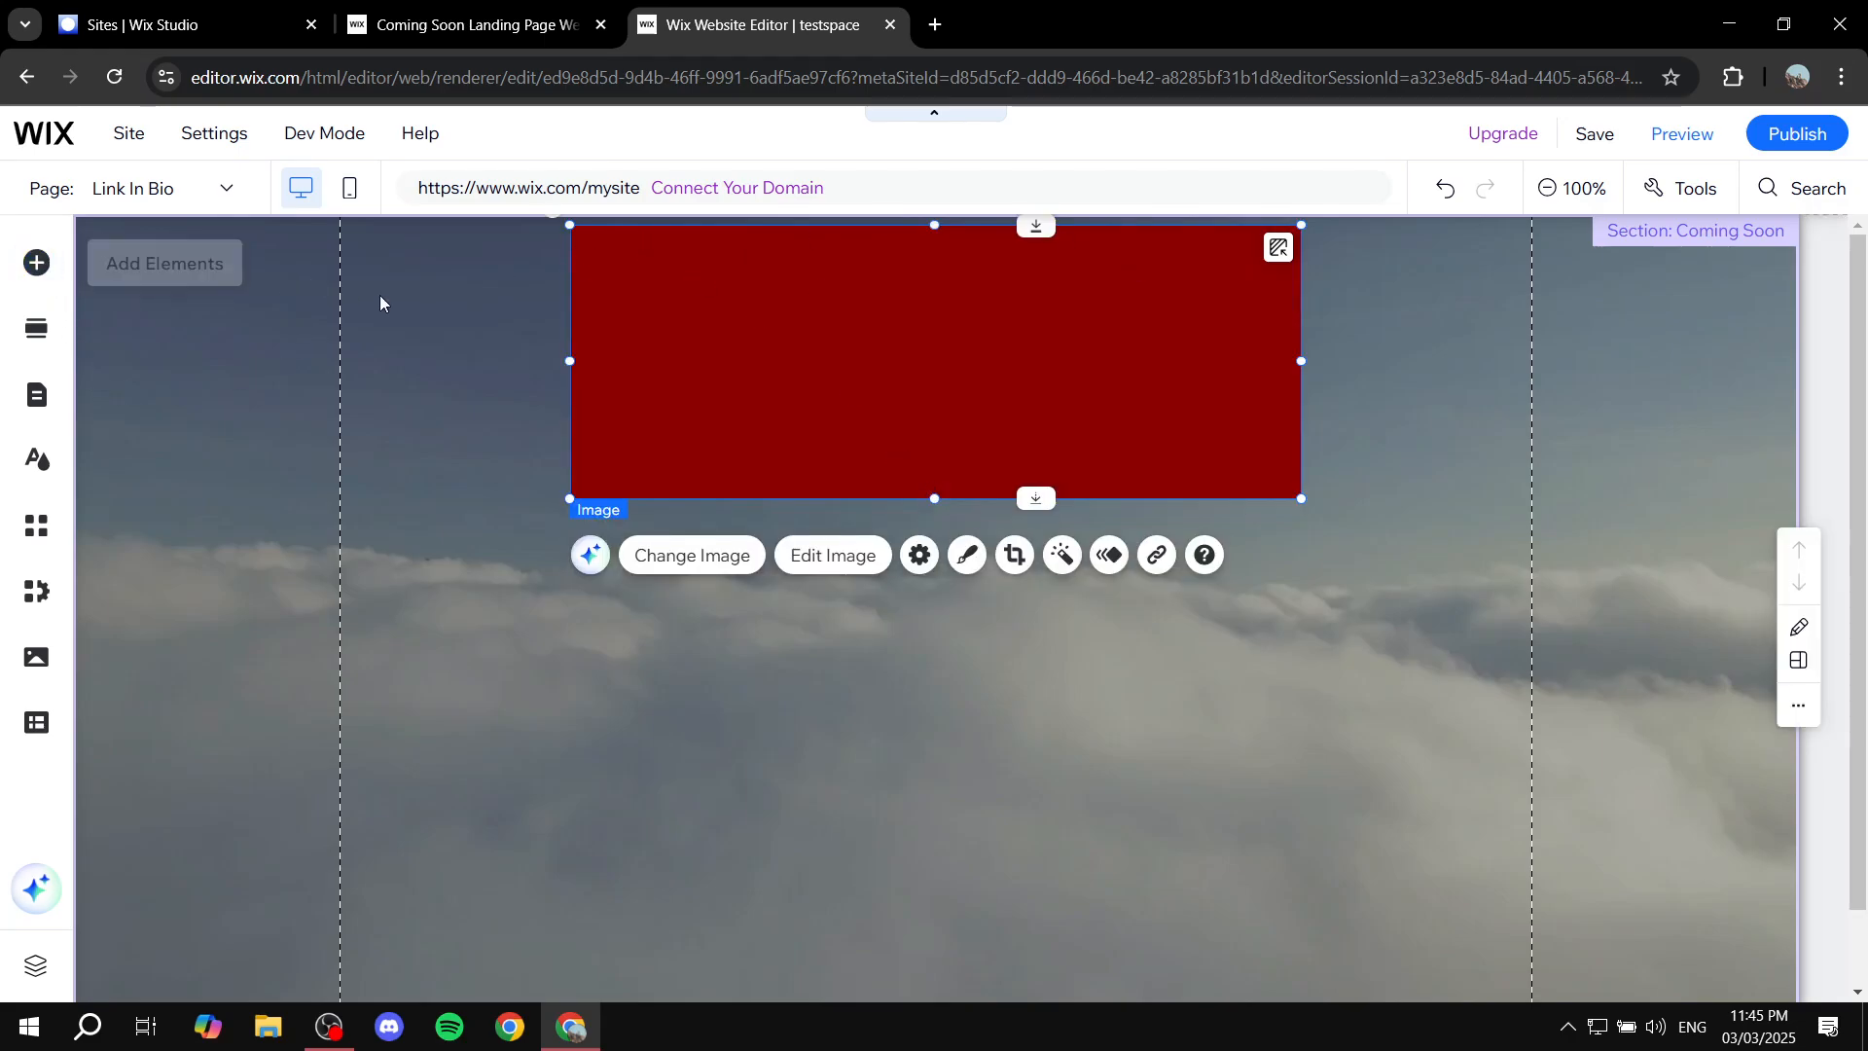
# Add a themed Heading 1 text element and place it over the red image.
pyautogui.click(36, 262)
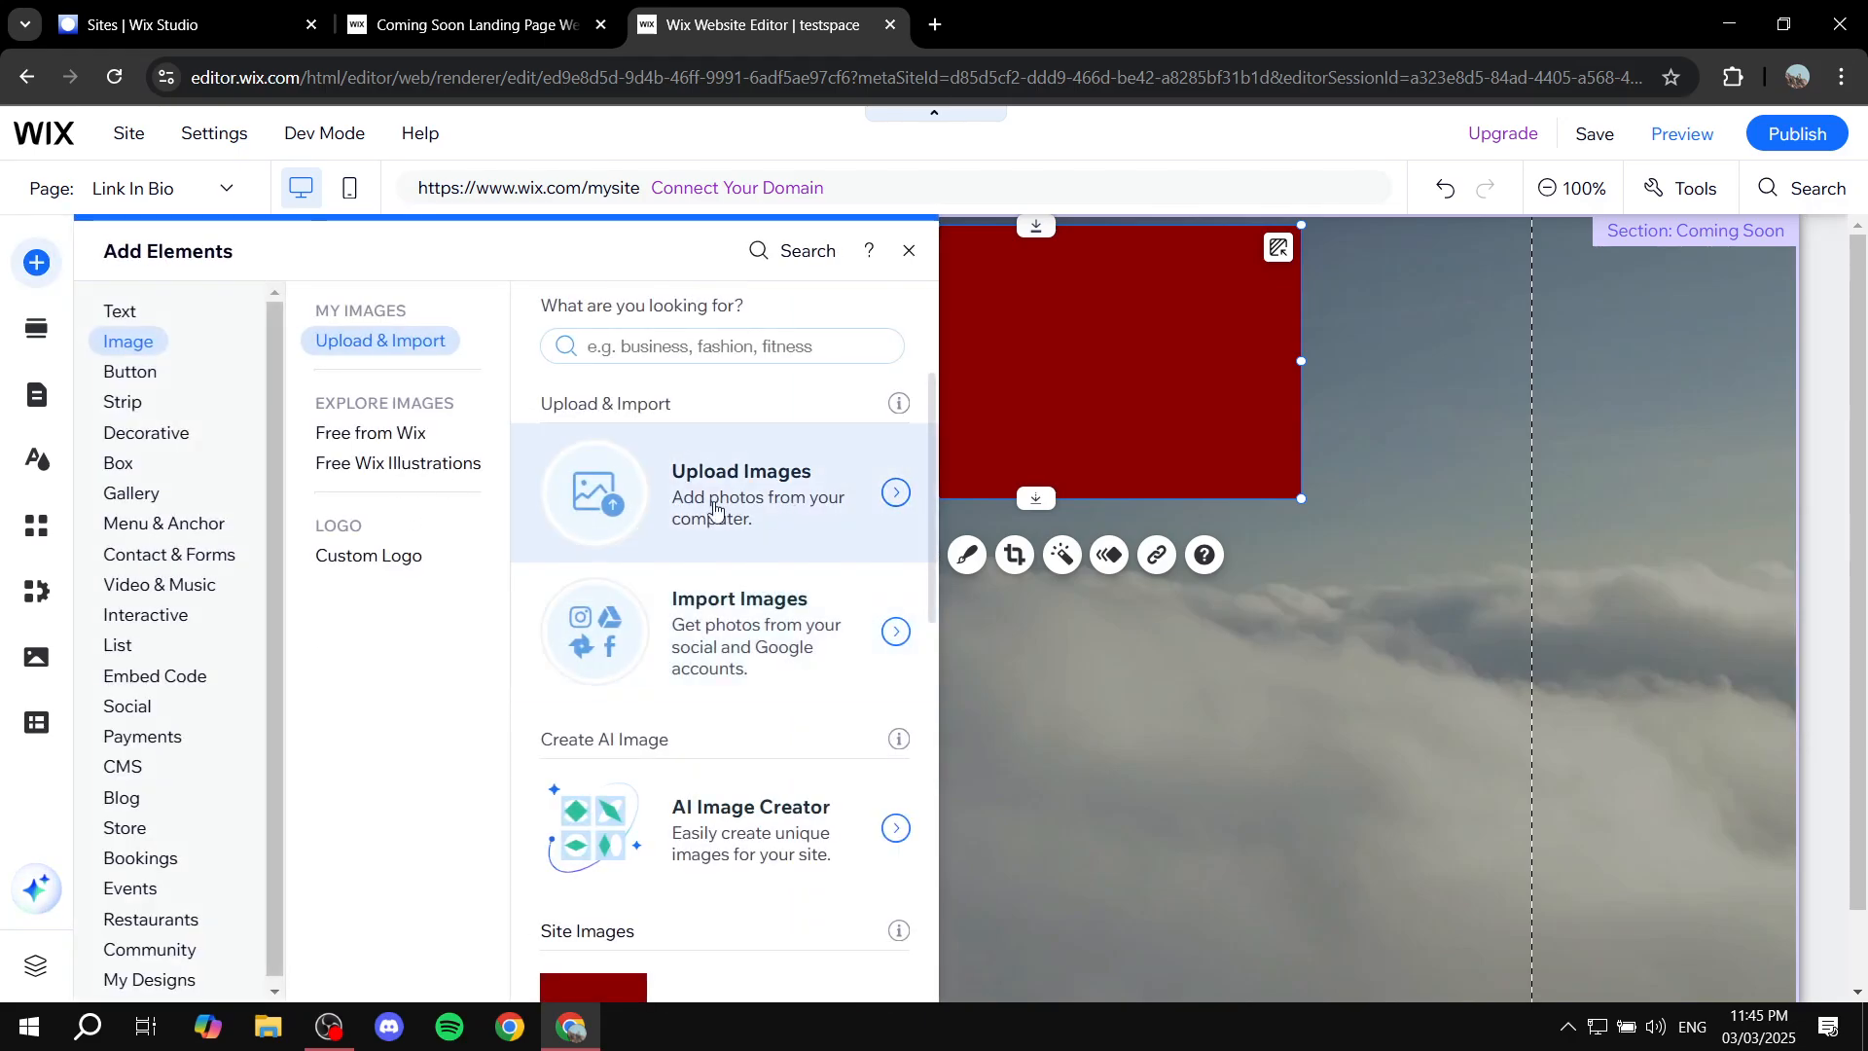
pyautogui.click(121, 313)
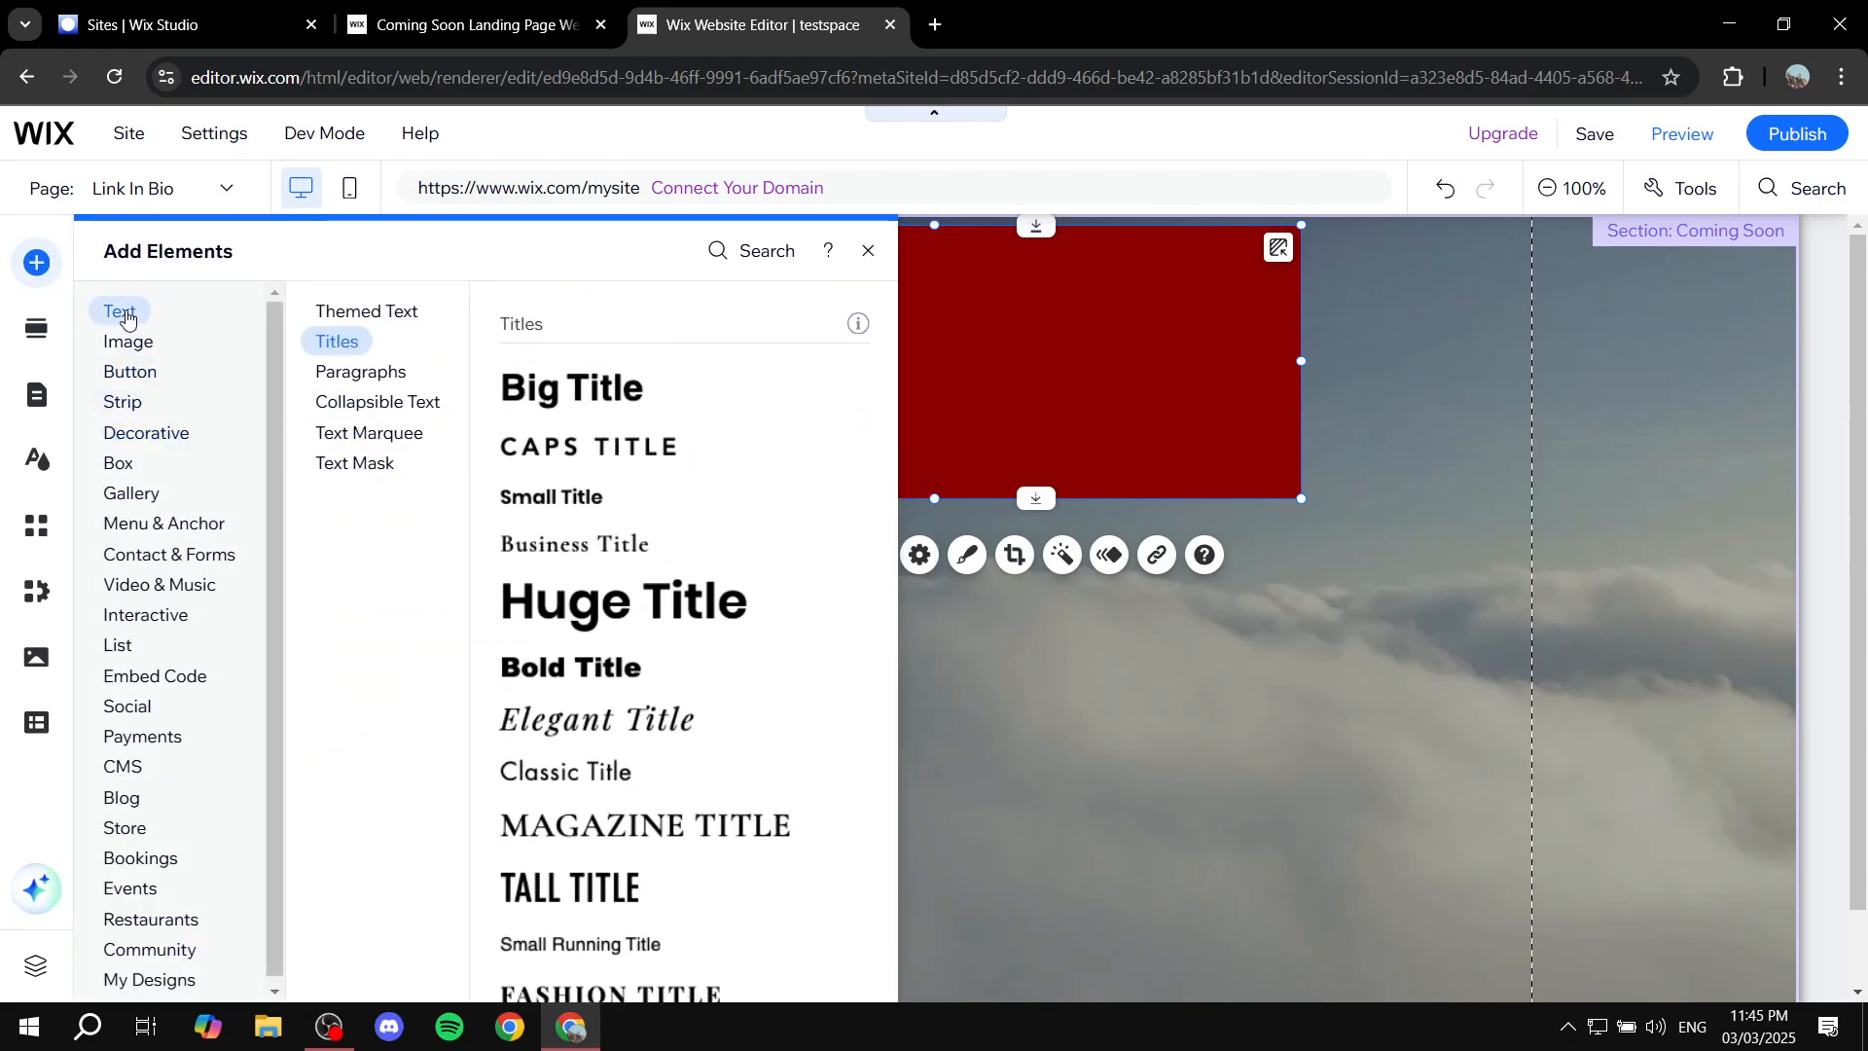
pyautogui.click(360, 315)
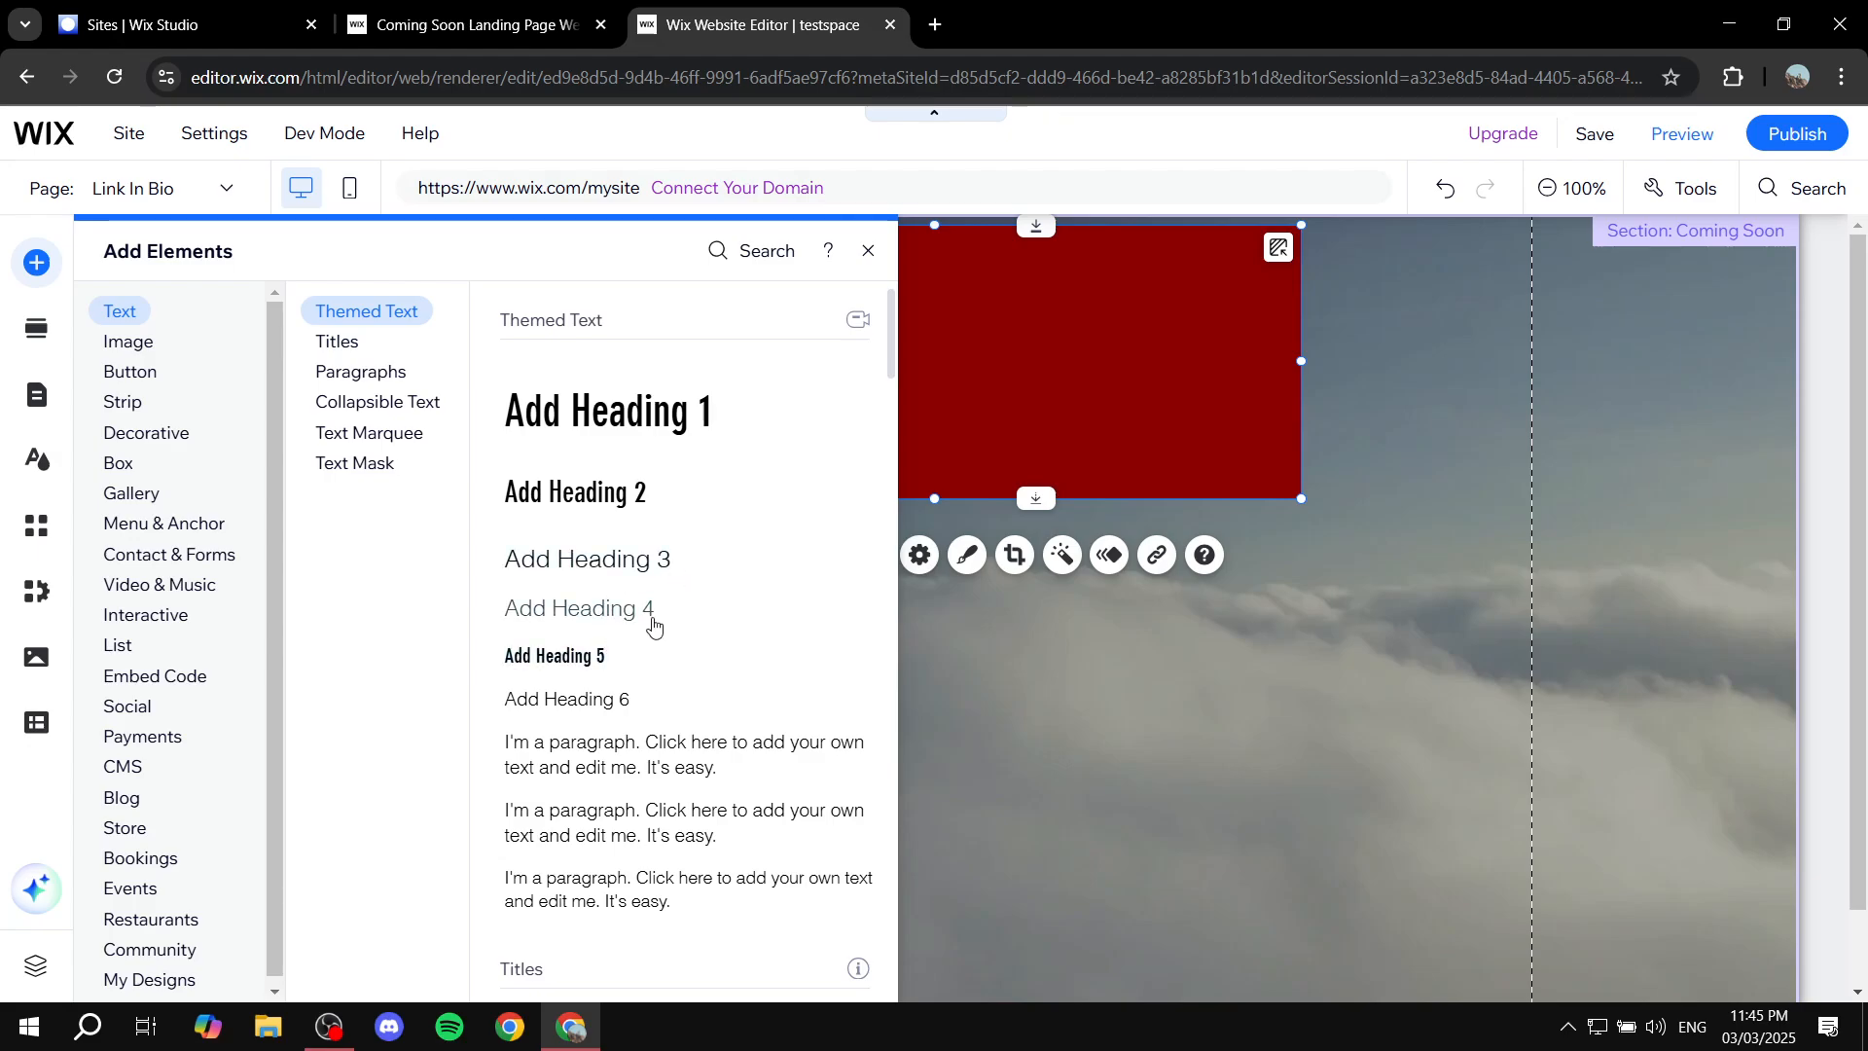
pyautogui.click(365, 373)
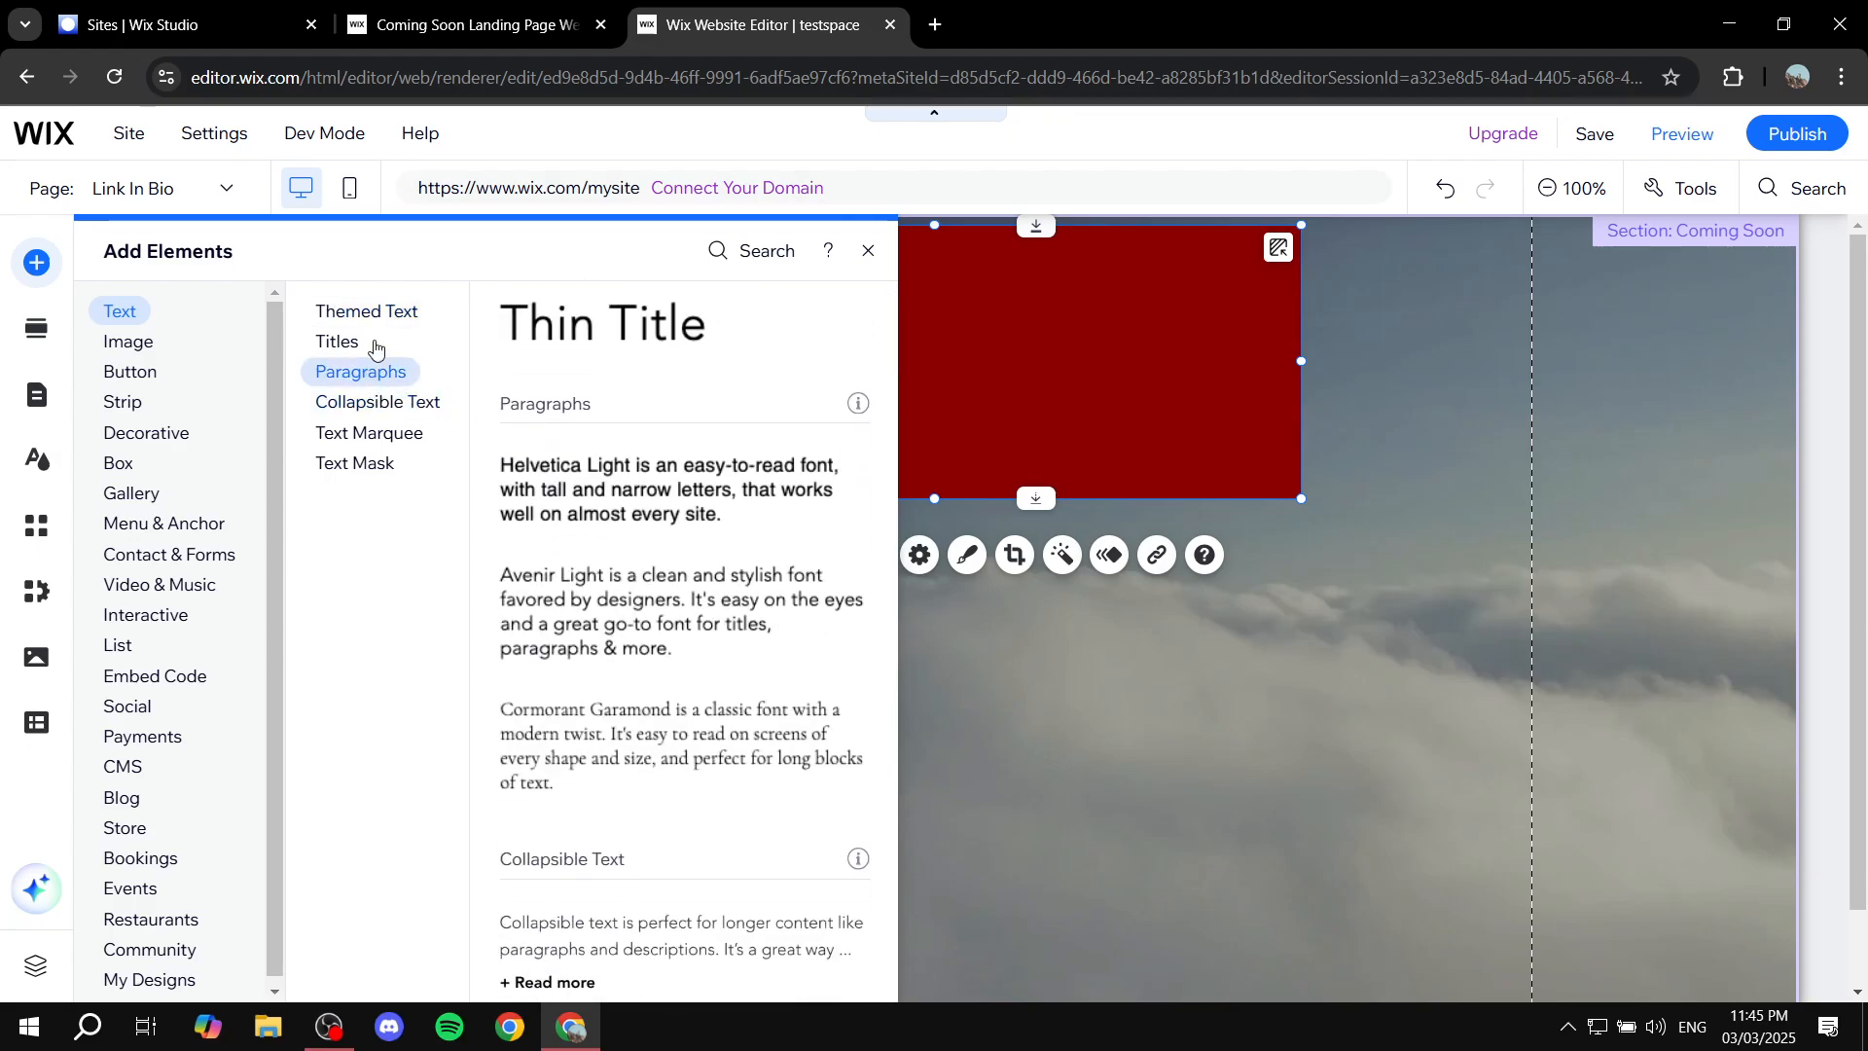
pyautogui.click(370, 311)
pyautogui.moveTo(589, 426); pyautogui.dragTo(896, 366)
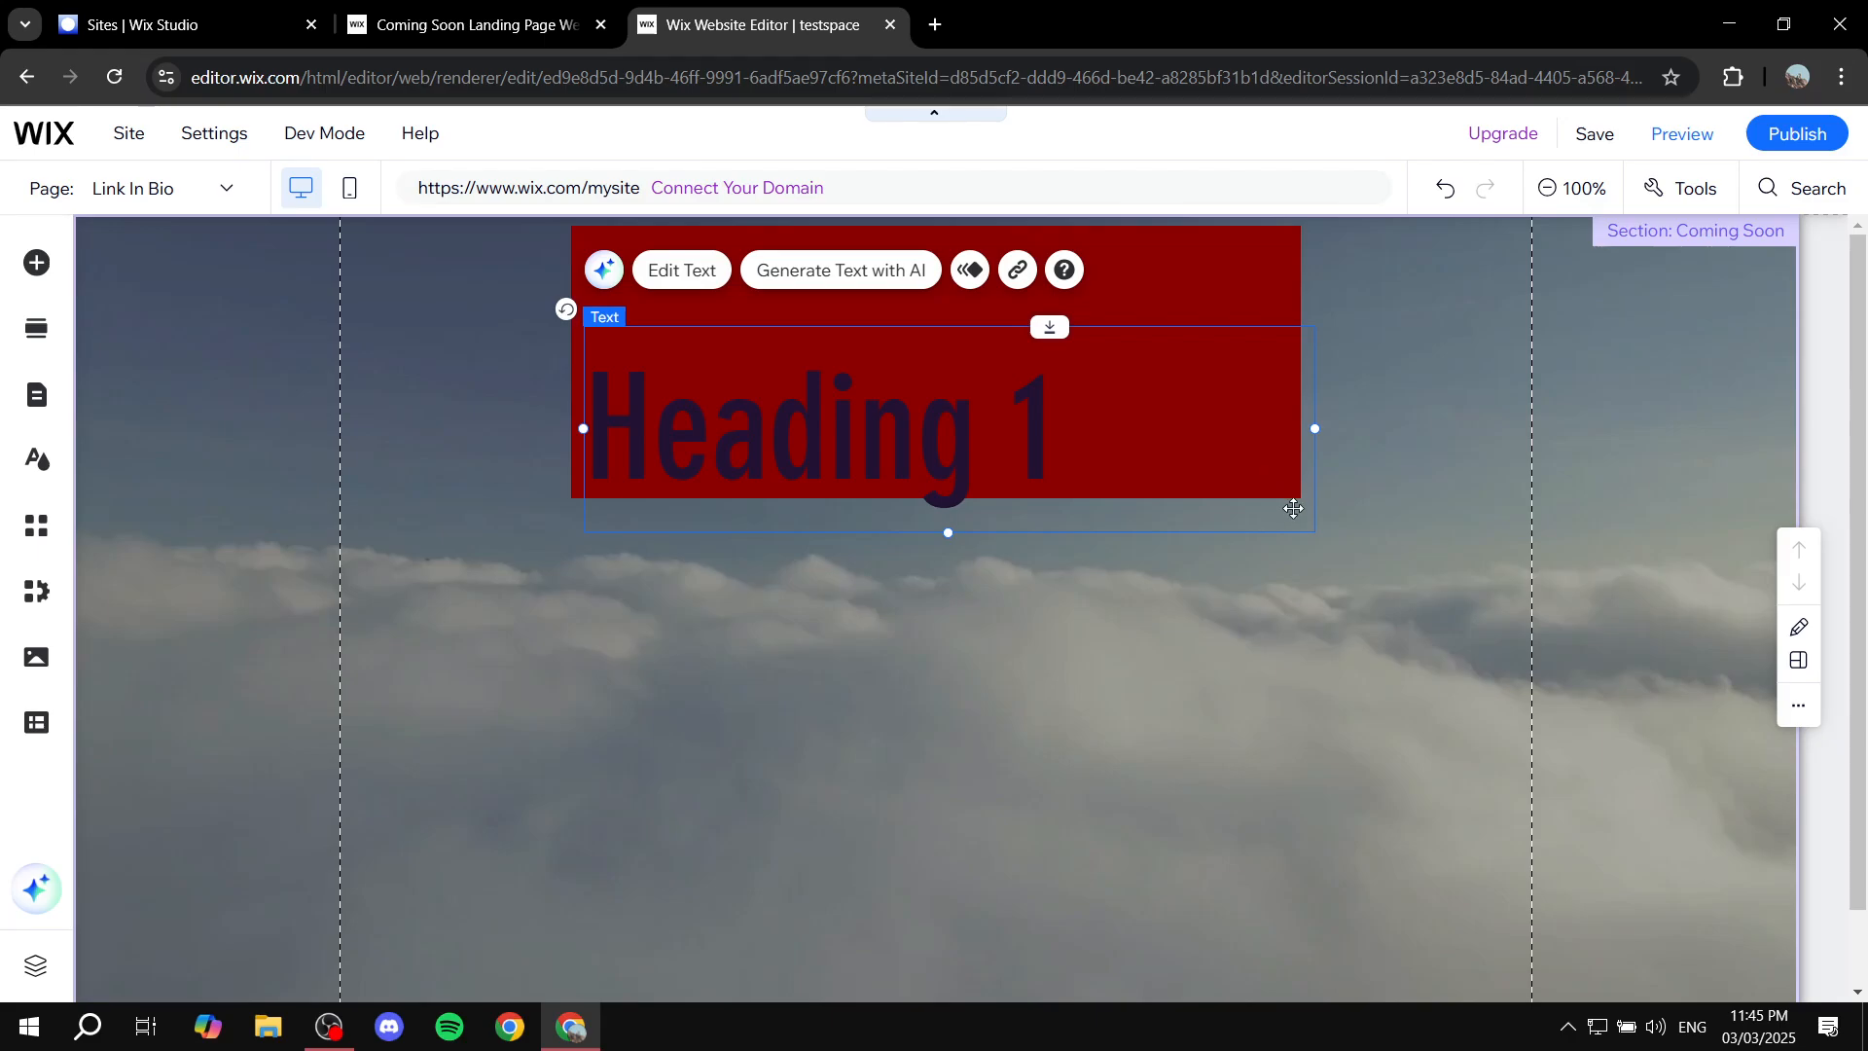
# Replace the heading's text with "Link In Bio" and select all of it.
pyautogui.doubleClick(1071, 429)
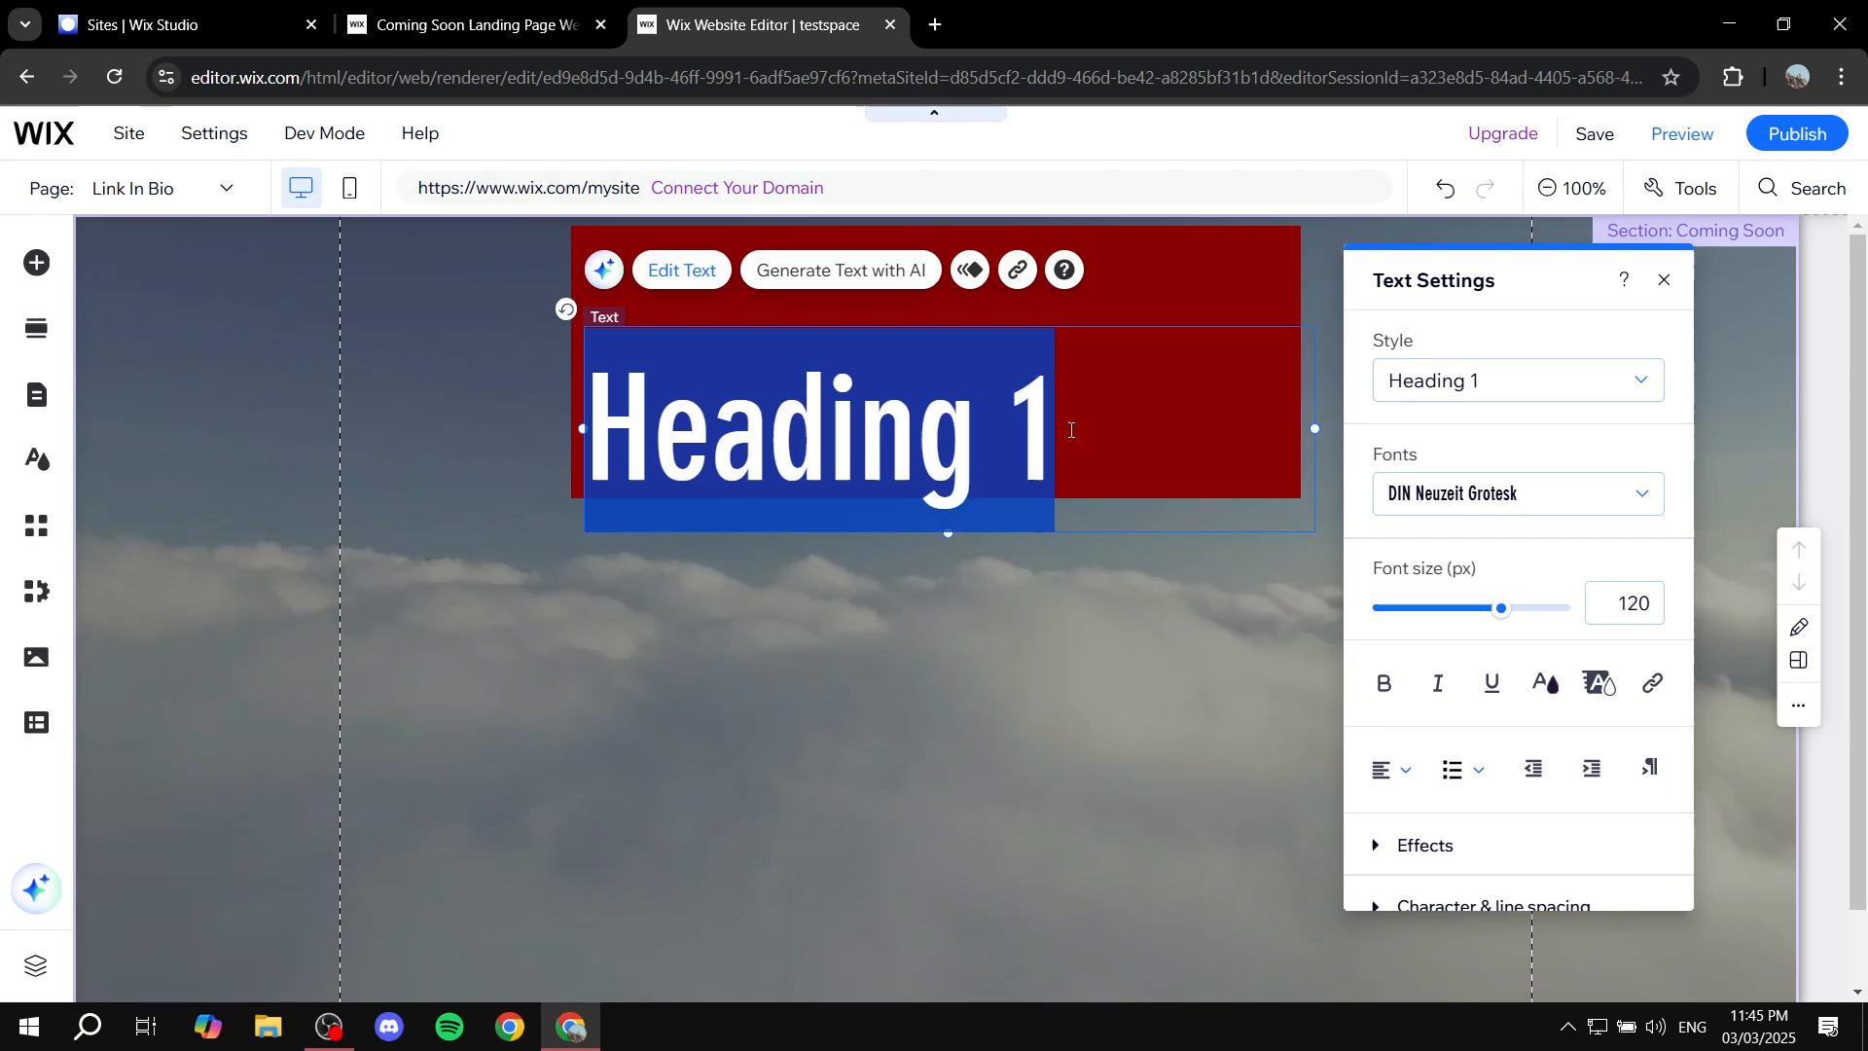
pyautogui.write('Link In ')
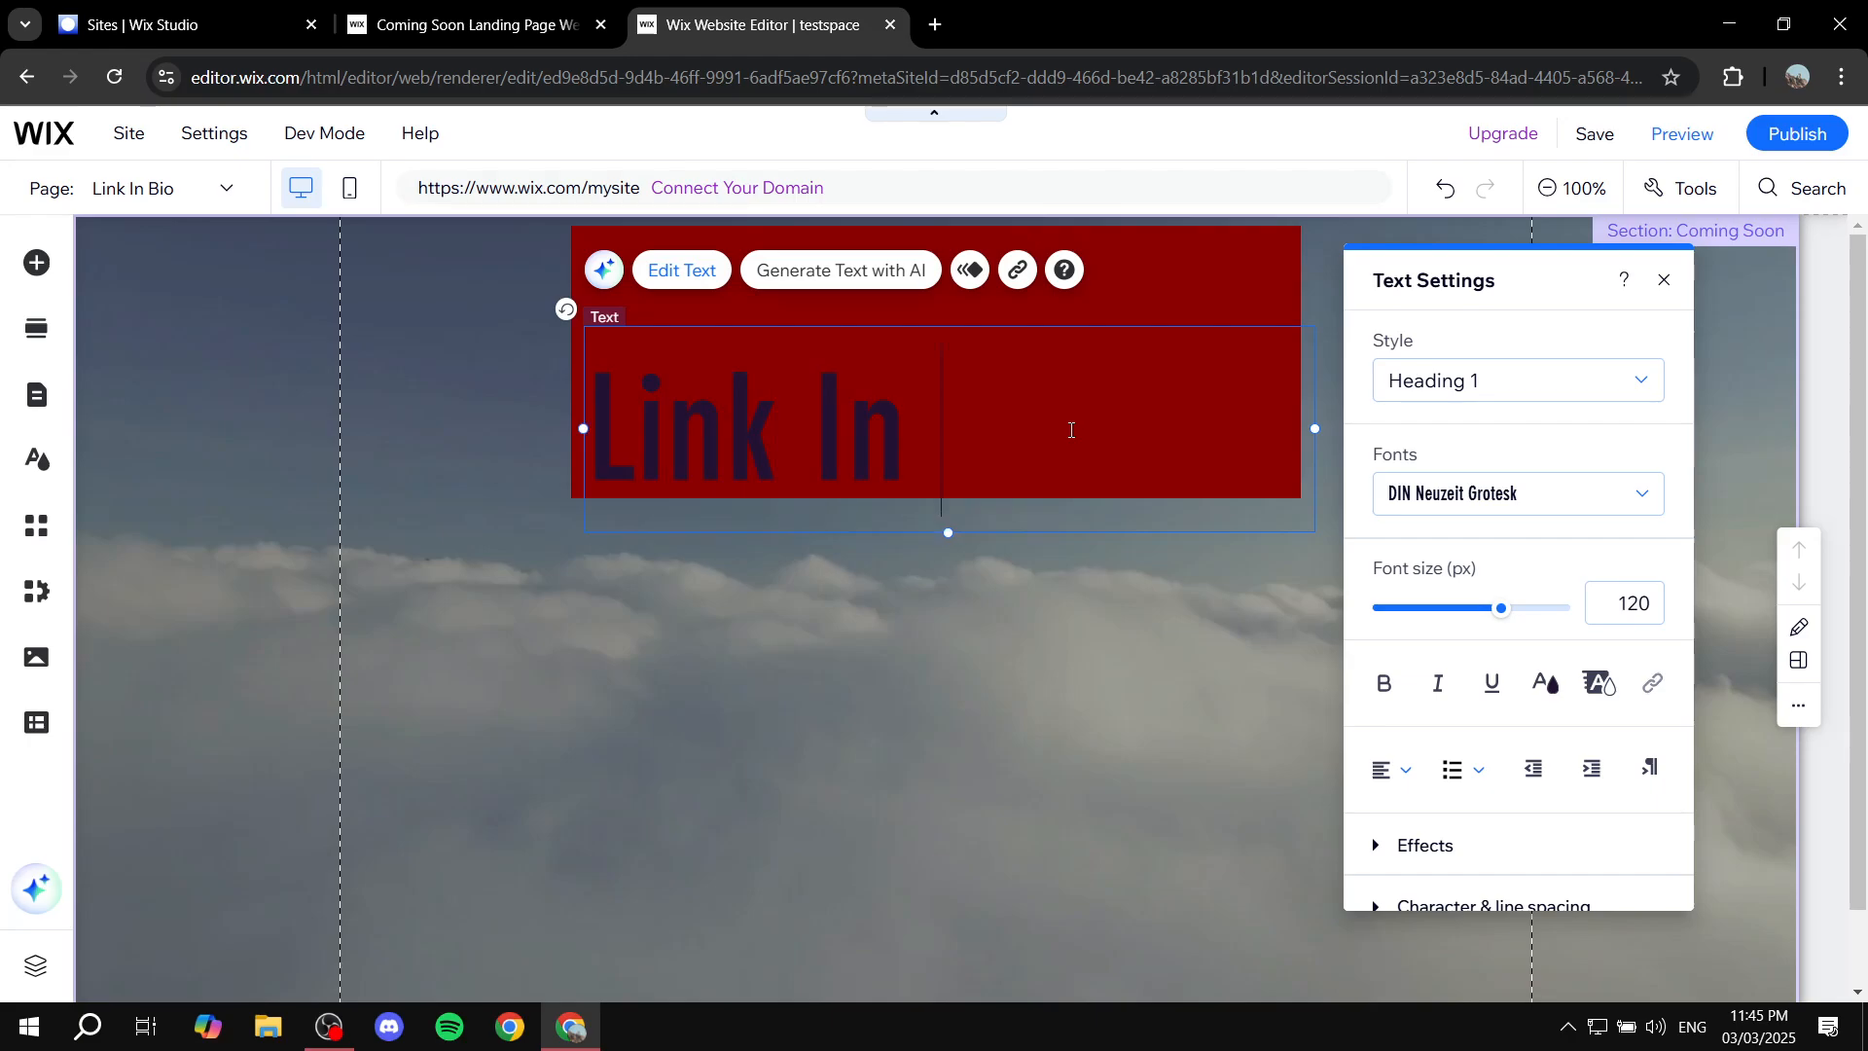
pyautogui.write('Bio')
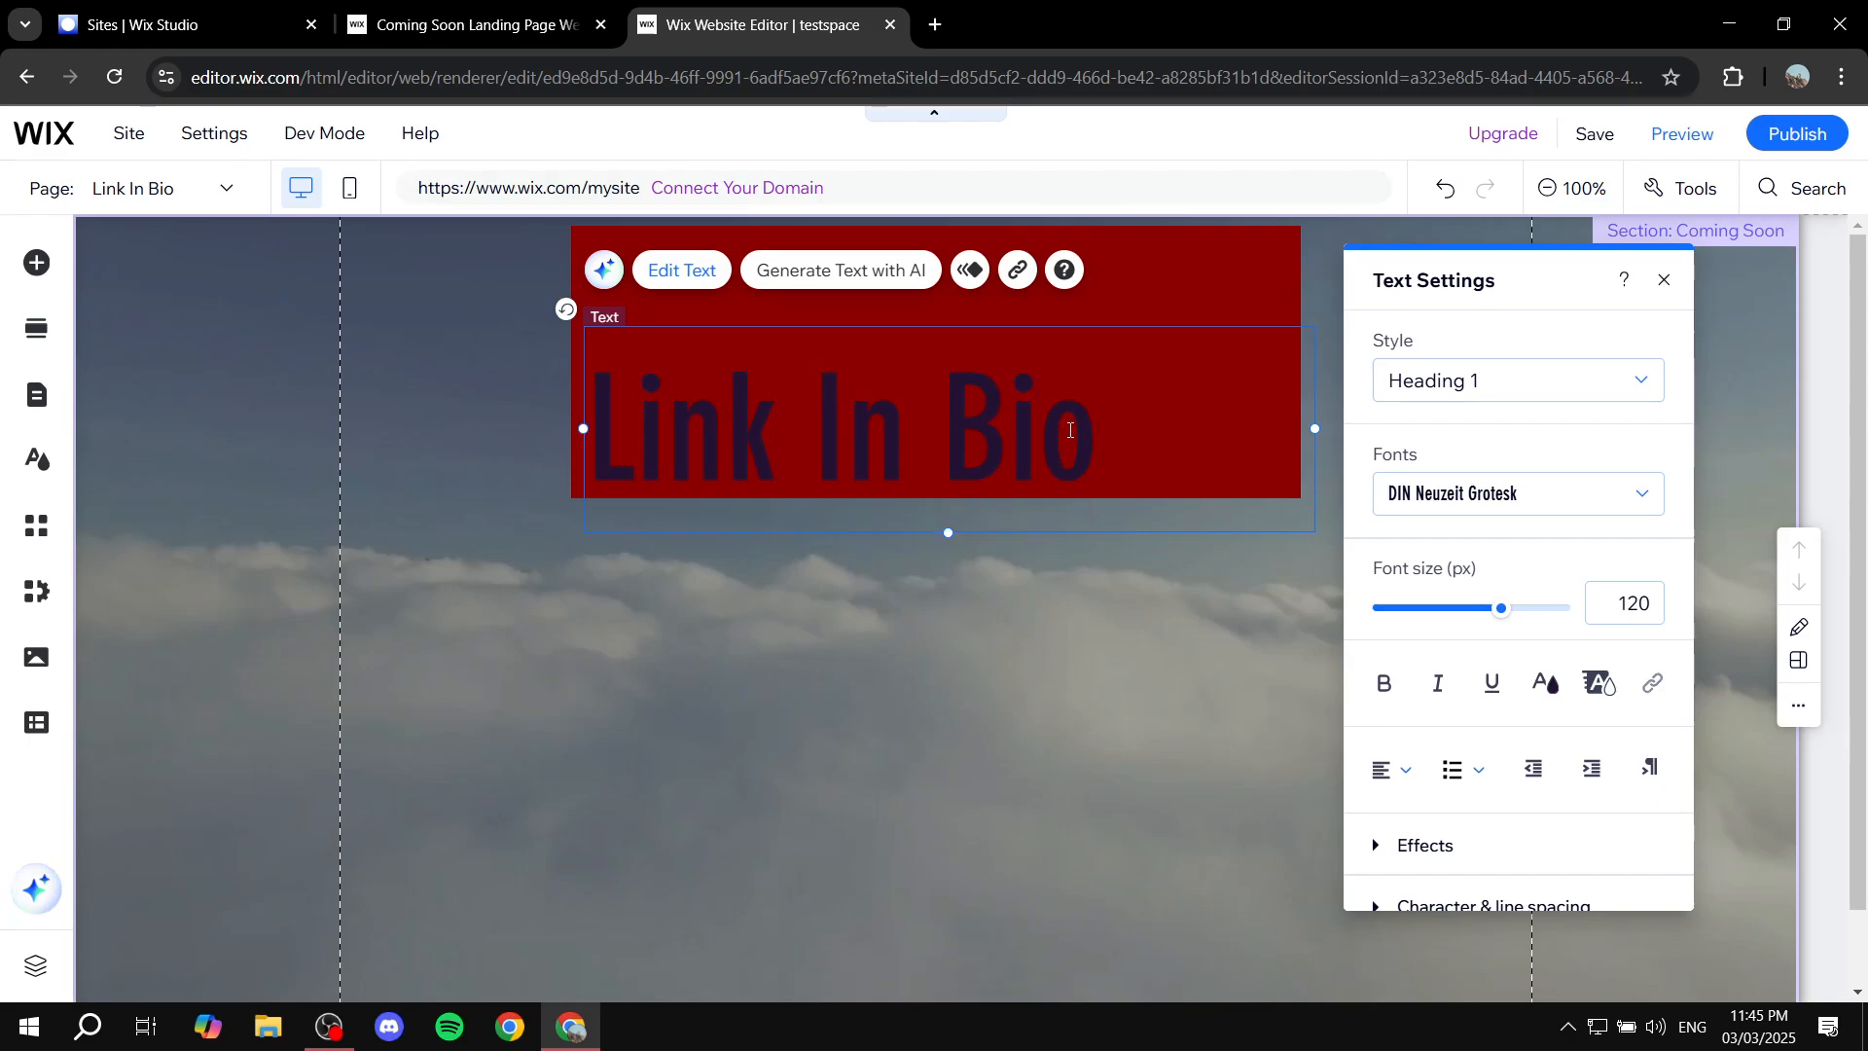
pyautogui.hotkey('ctrl', 'a')
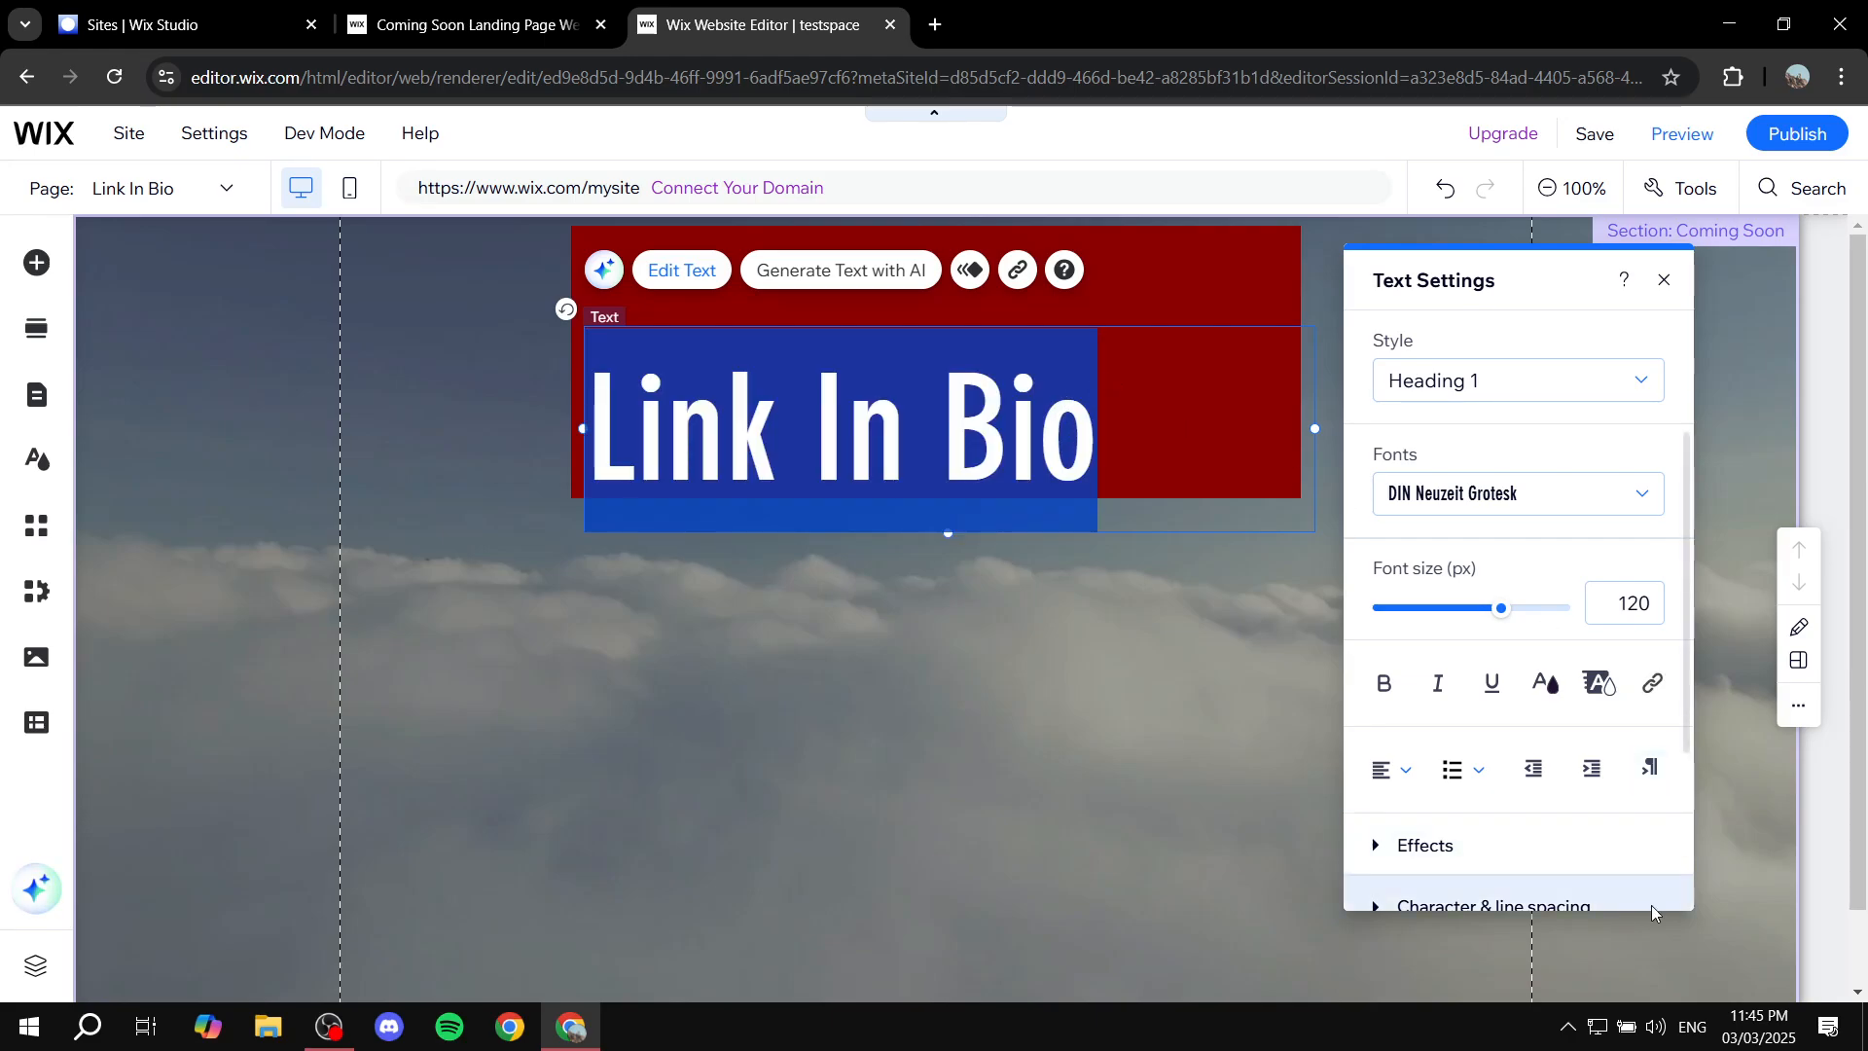
# Center-align the "Link In Bio" heading text, set its font size to 91 px and make it bold.
pyautogui.click(1393, 770)
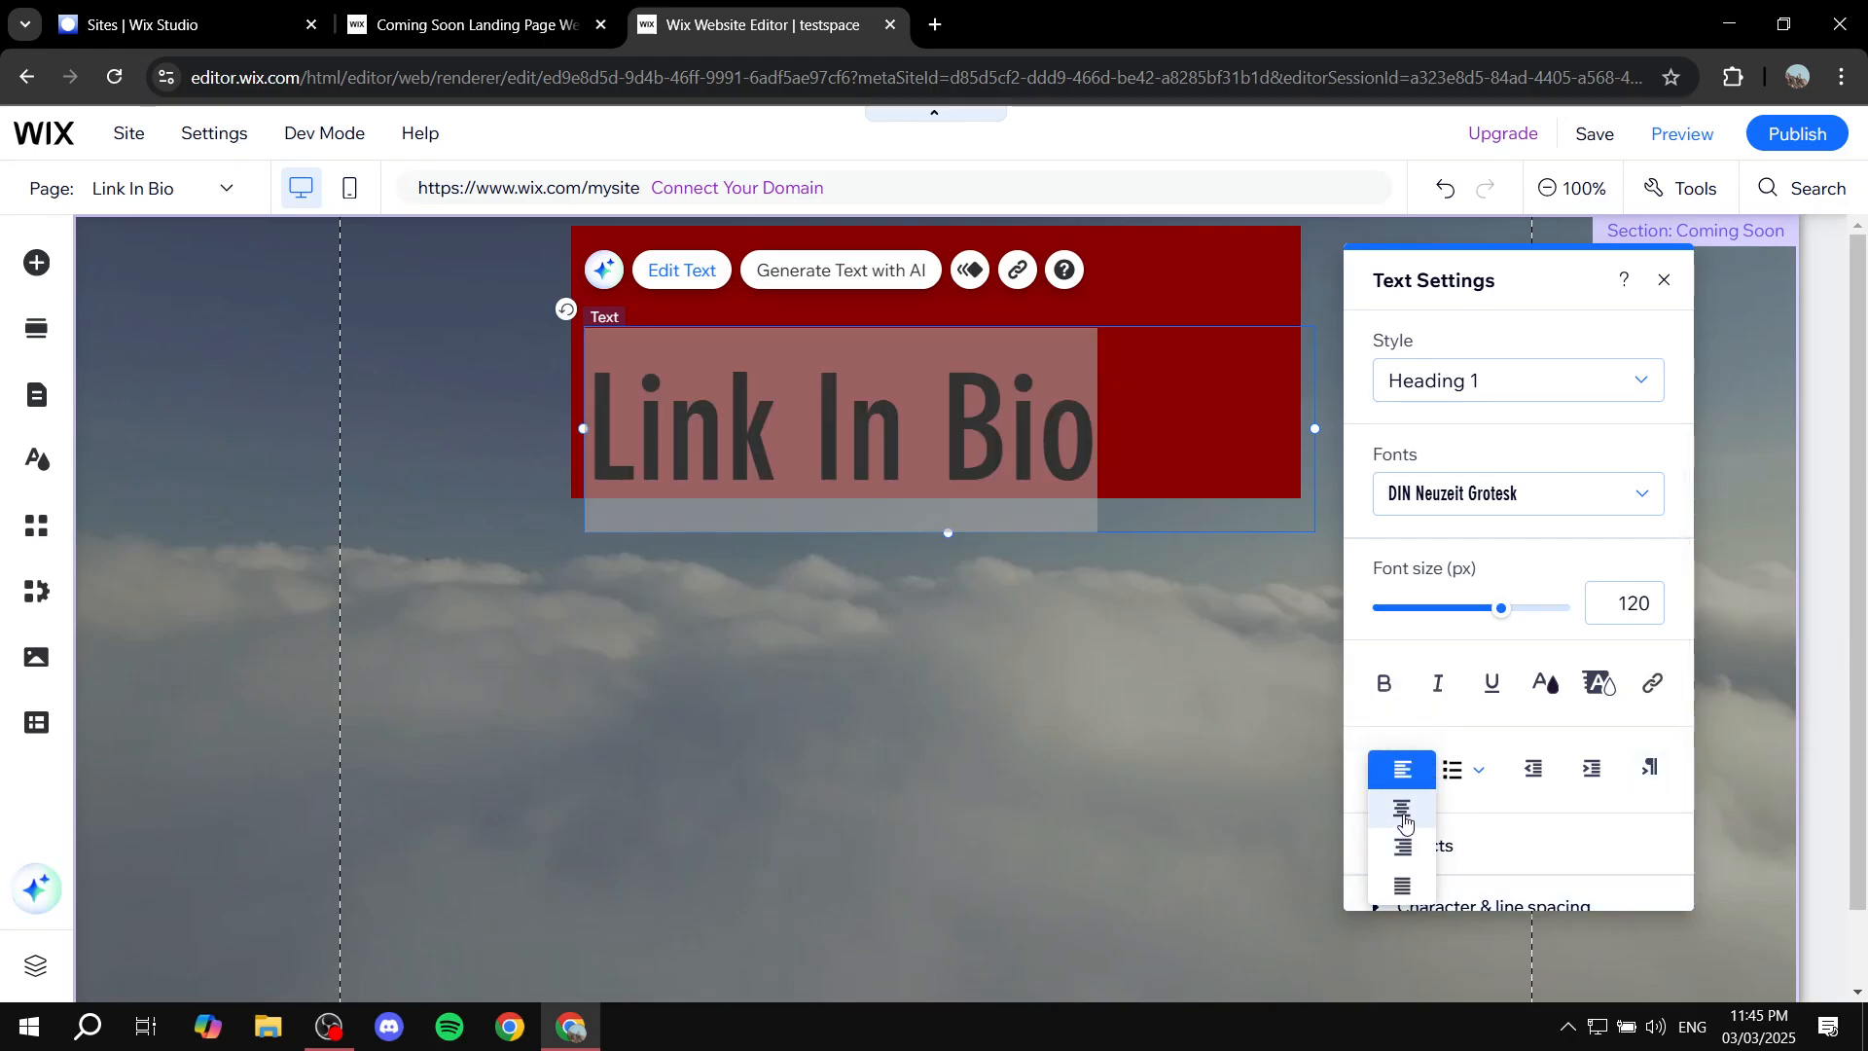
pyautogui.click(1403, 816)
pyautogui.moveTo(1499, 608); pyautogui.dragTo(1476, 611)
pyautogui.click(1384, 683)
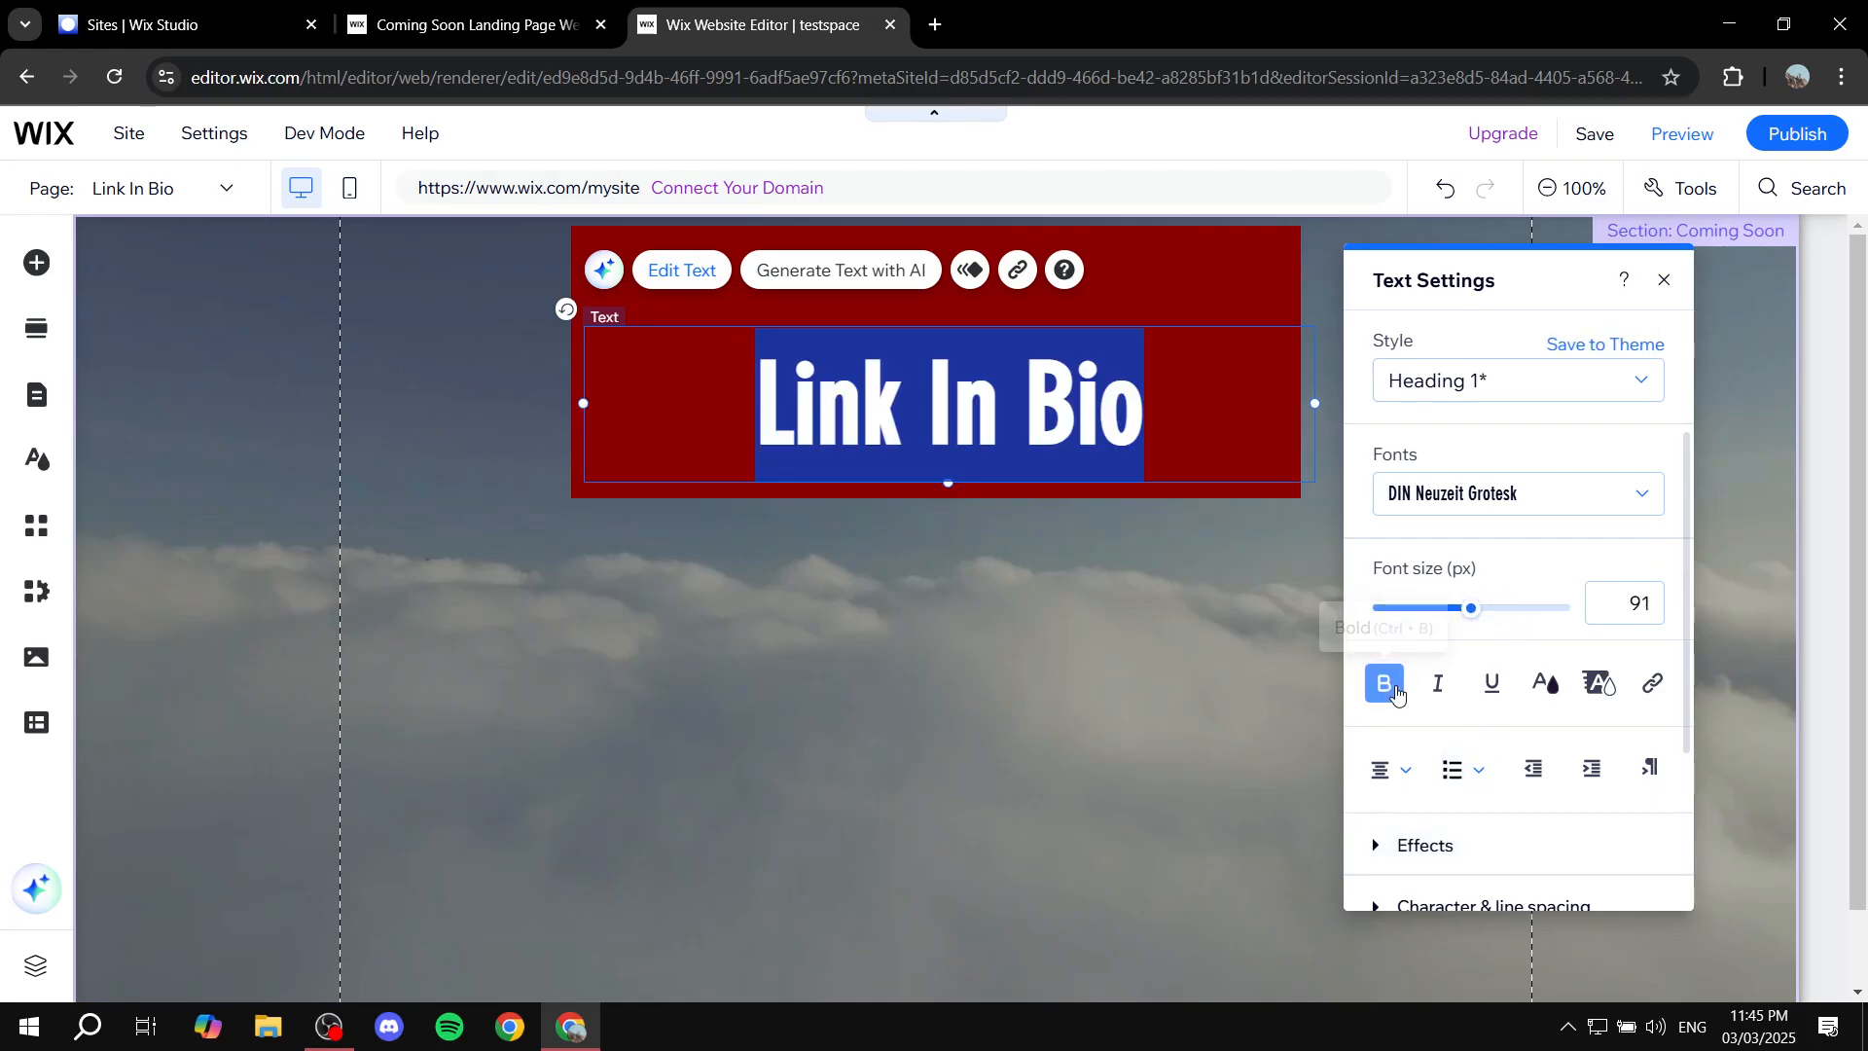
# Move the "Link In Bio" heading up so it sits centered on the red image.
pyautogui.click(1160, 598)
pyautogui.moveTo(1127, 429); pyautogui.dragTo(1117, 378)
pyautogui.doubleClick(843, 411)
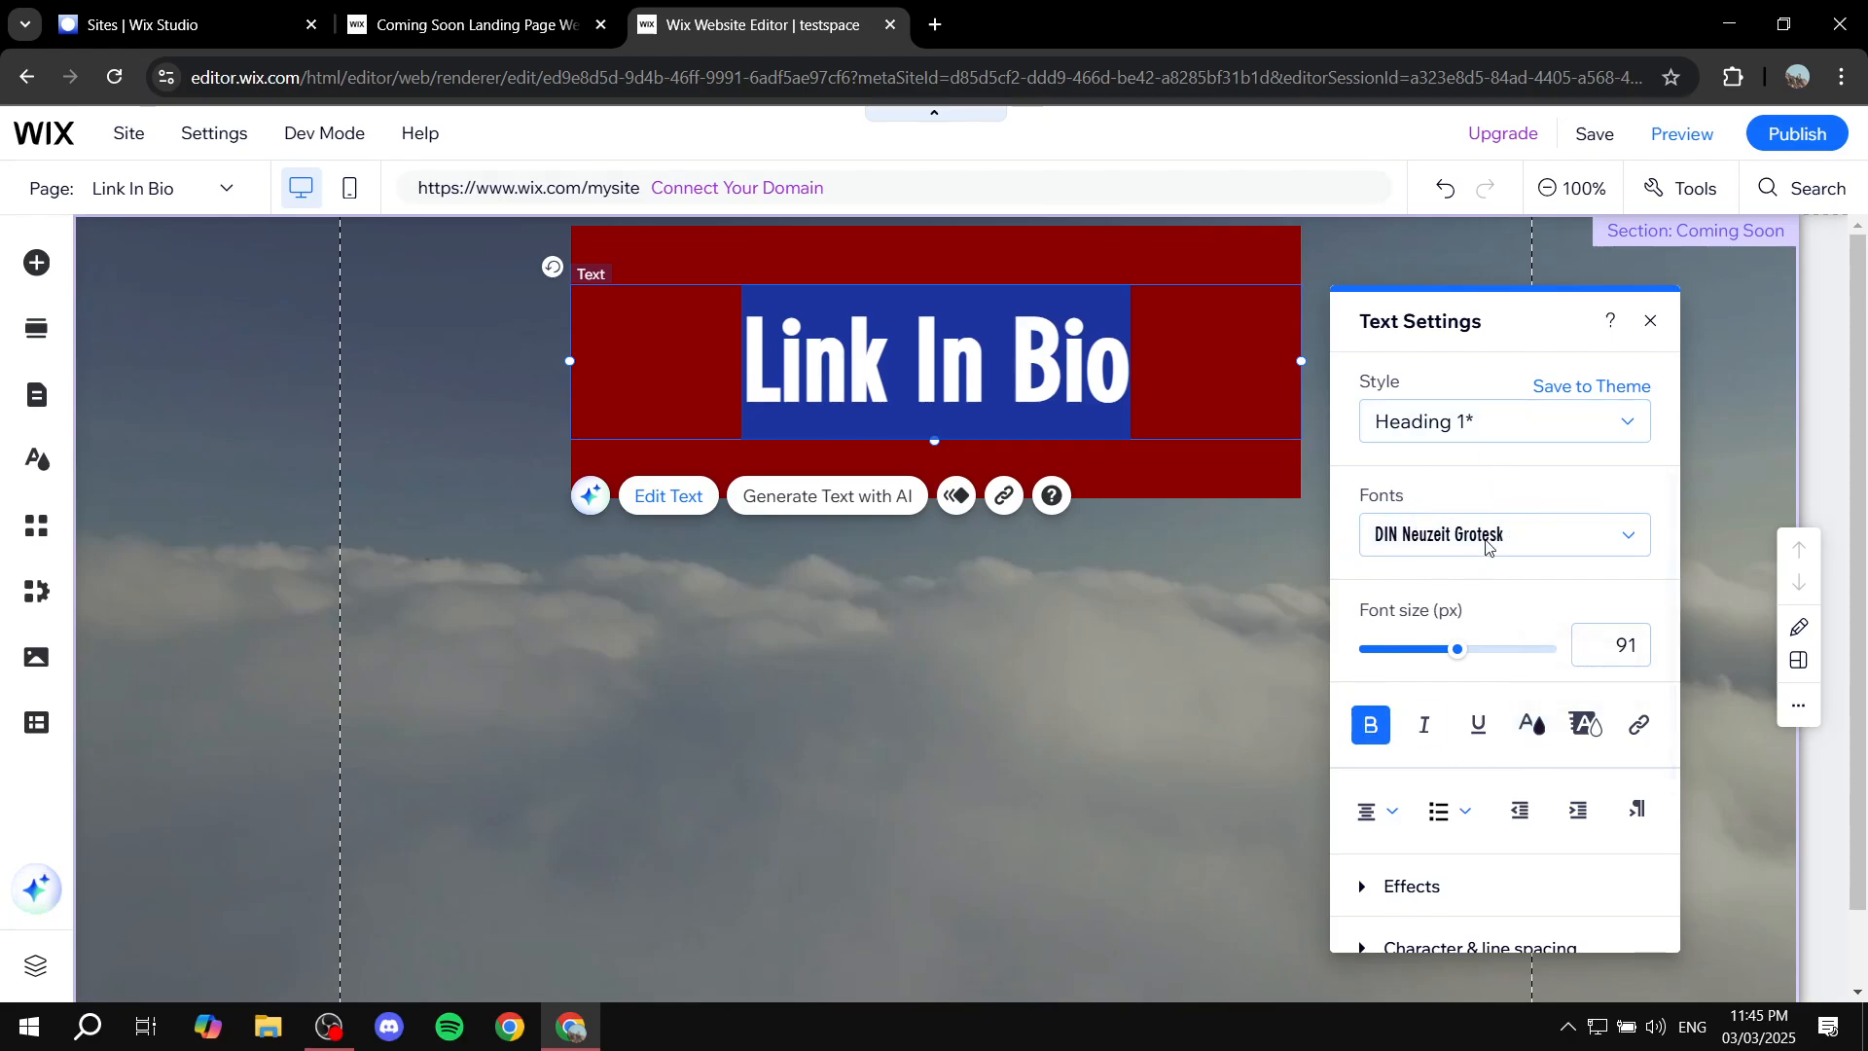
pyautogui.click(1151, 661)
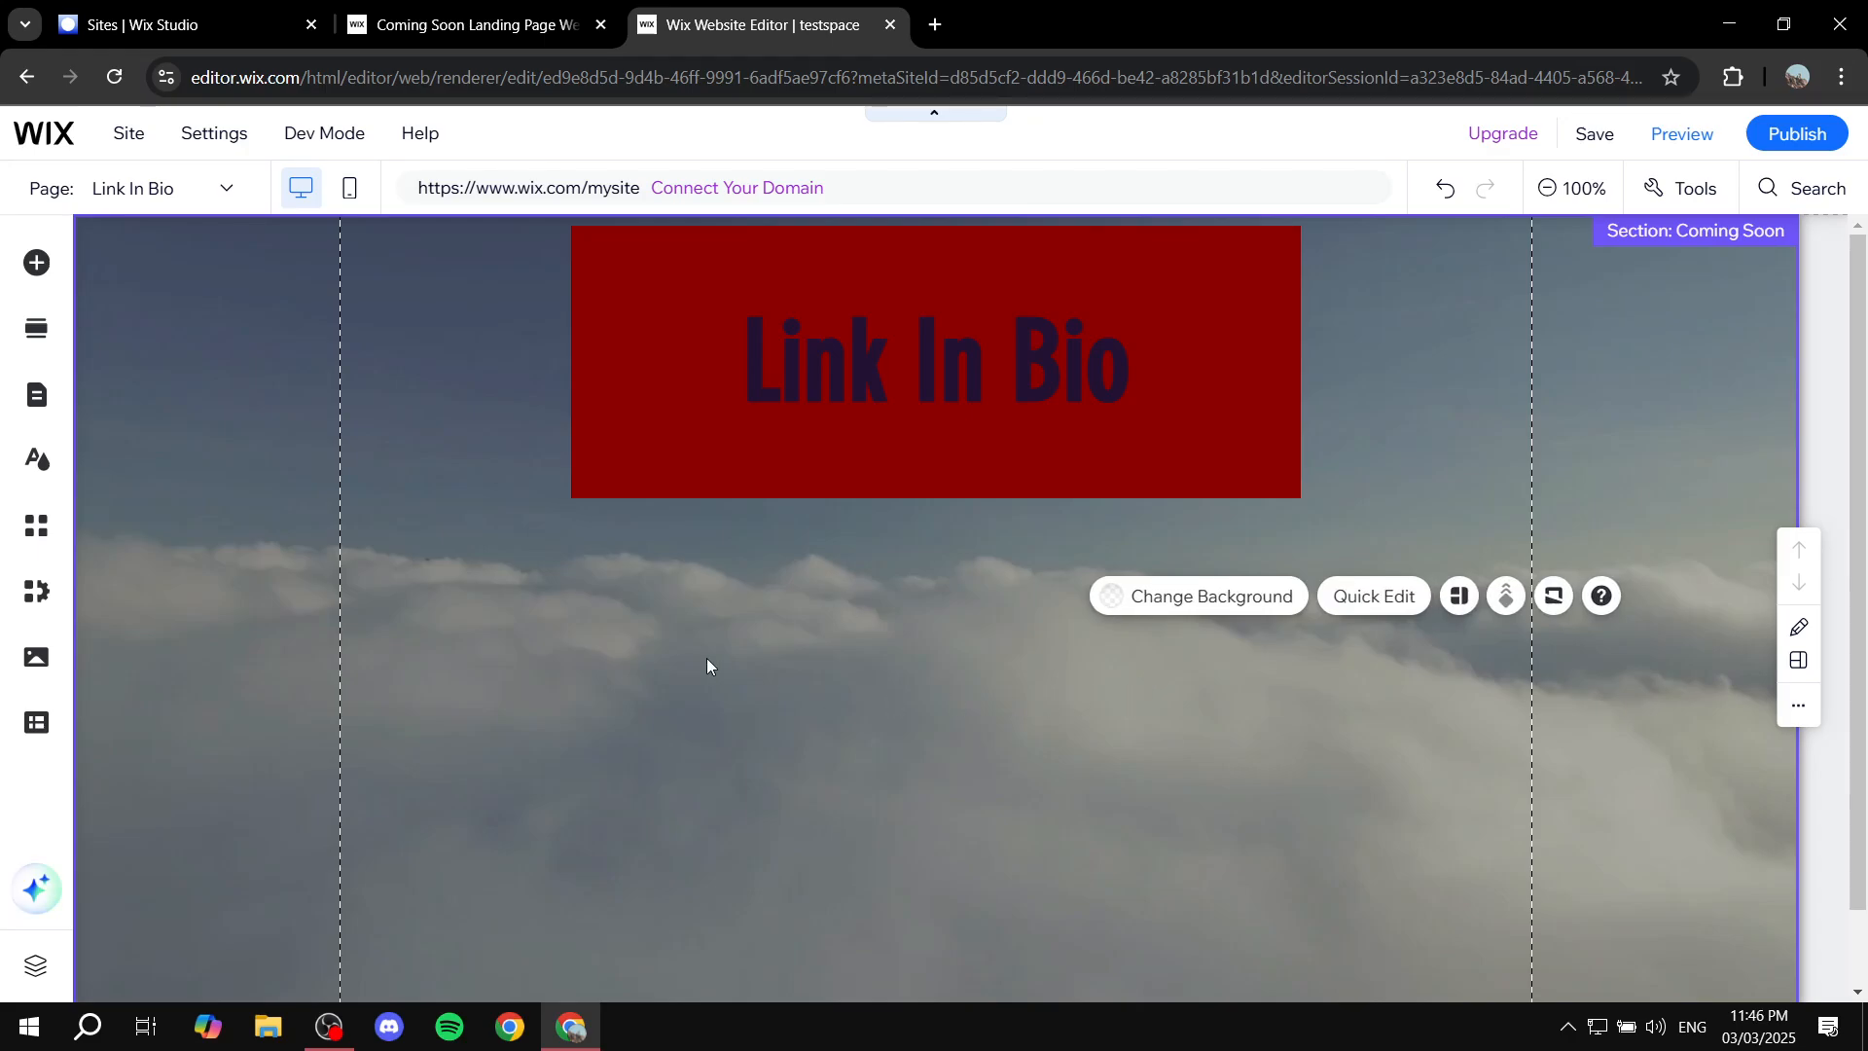
# Extend the Coming Soon section slightly at its lower edge.
pyautogui.scroll(-2, 1024, 697)
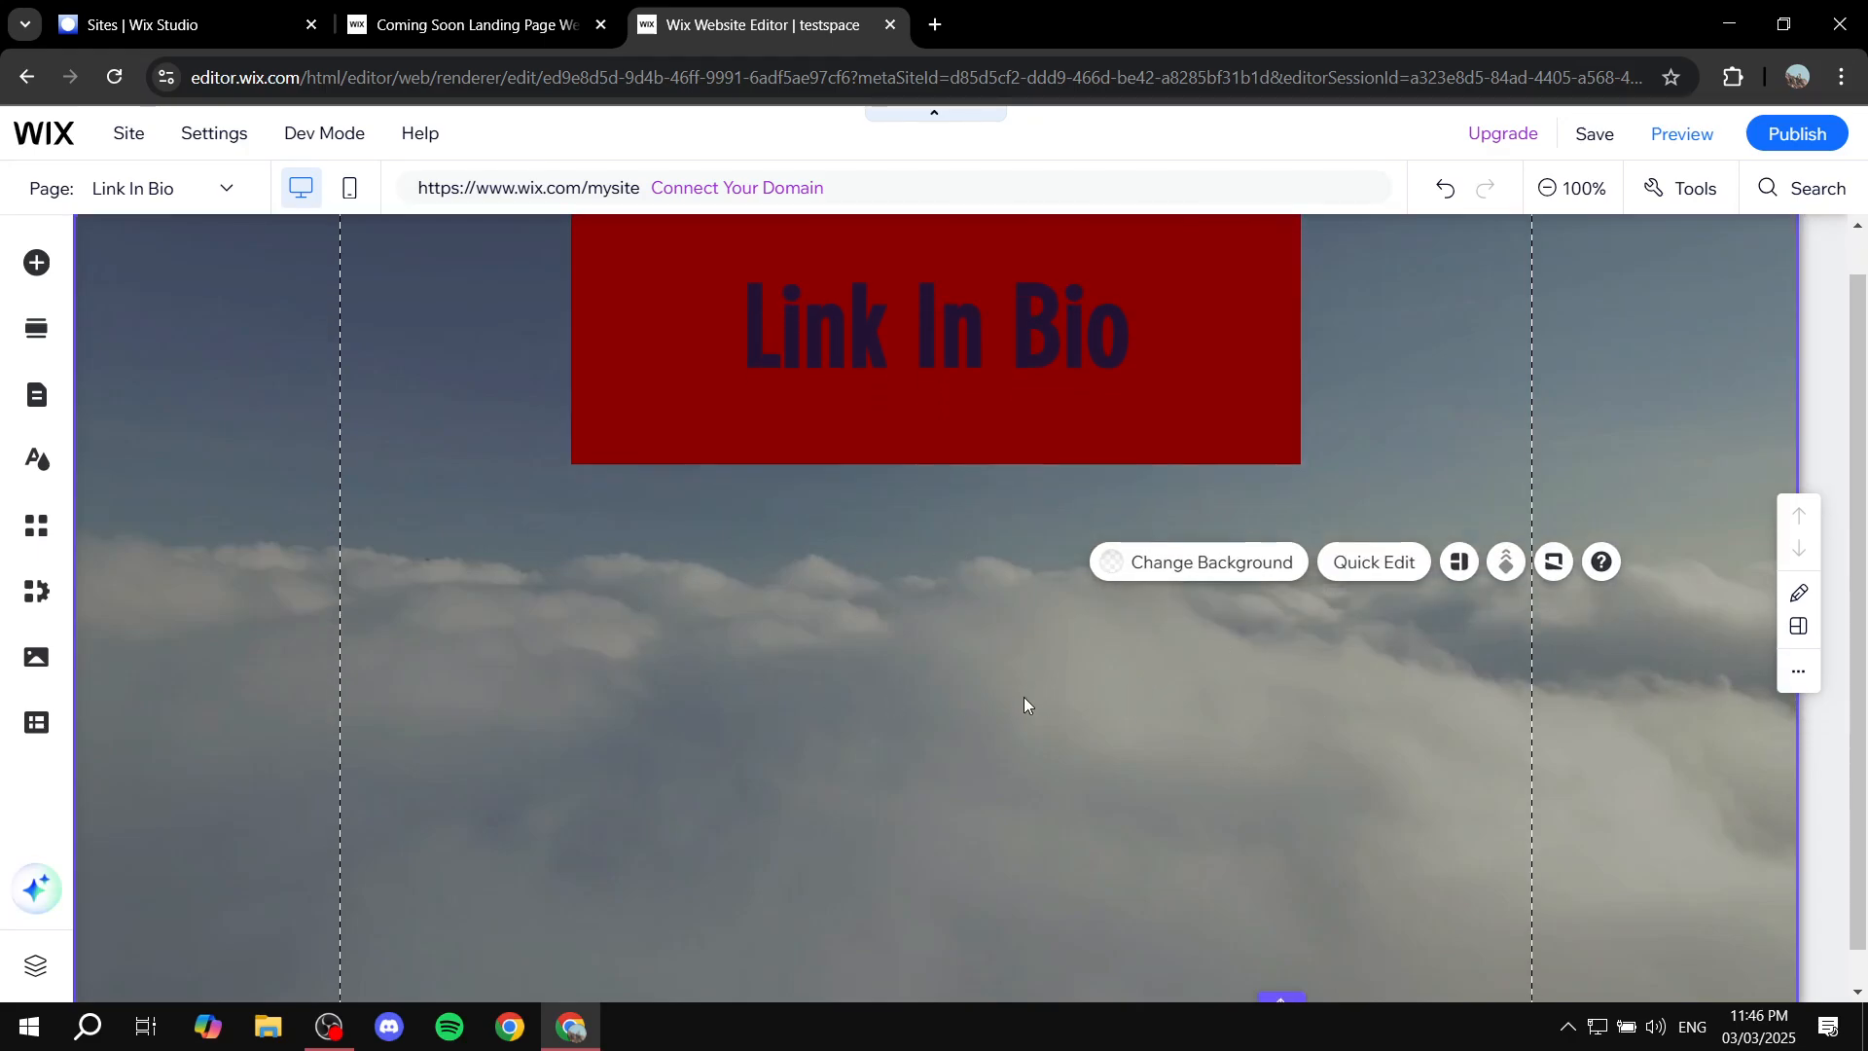
pyautogui.scroll(2, 779, 575)
pyautogui.scroll(-2, 1147, 732)
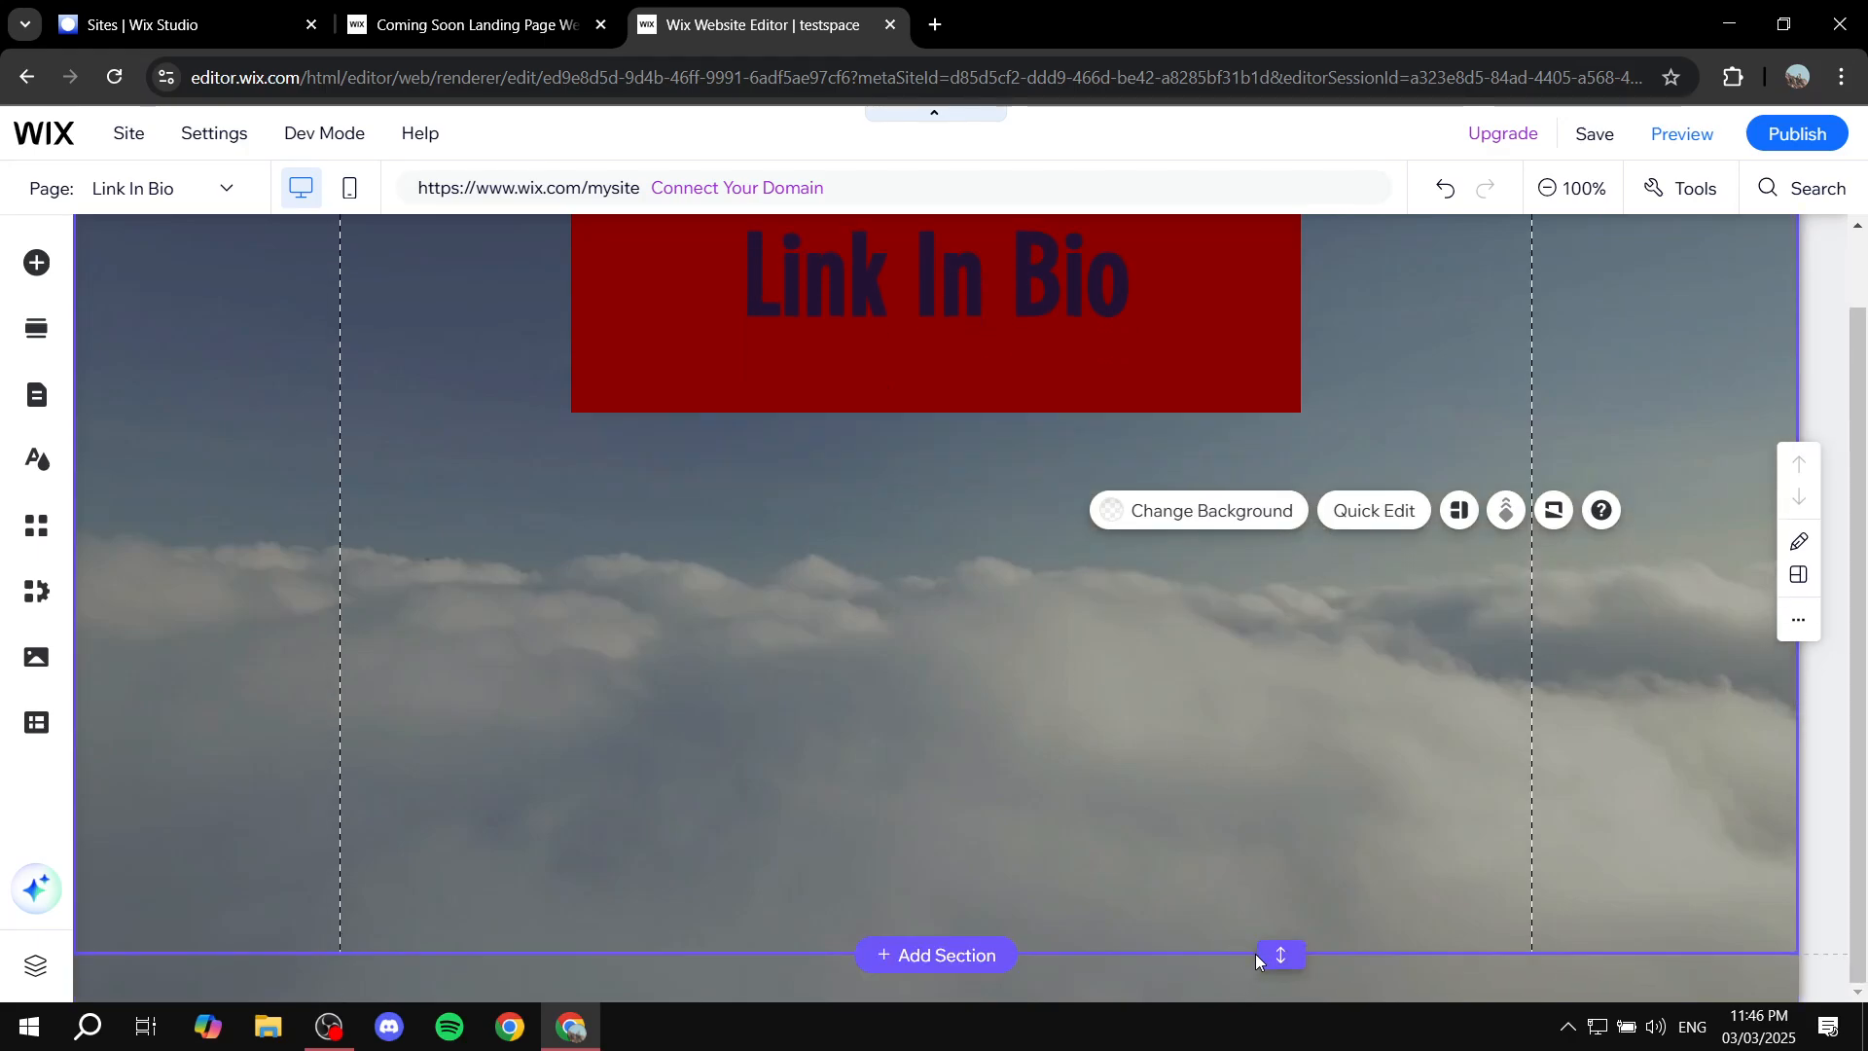
pyautogui.moveTo(1277, 956); pyautogui.dragTo(1281, 973)
pyautogui.scroll(-1, 1238, 791)
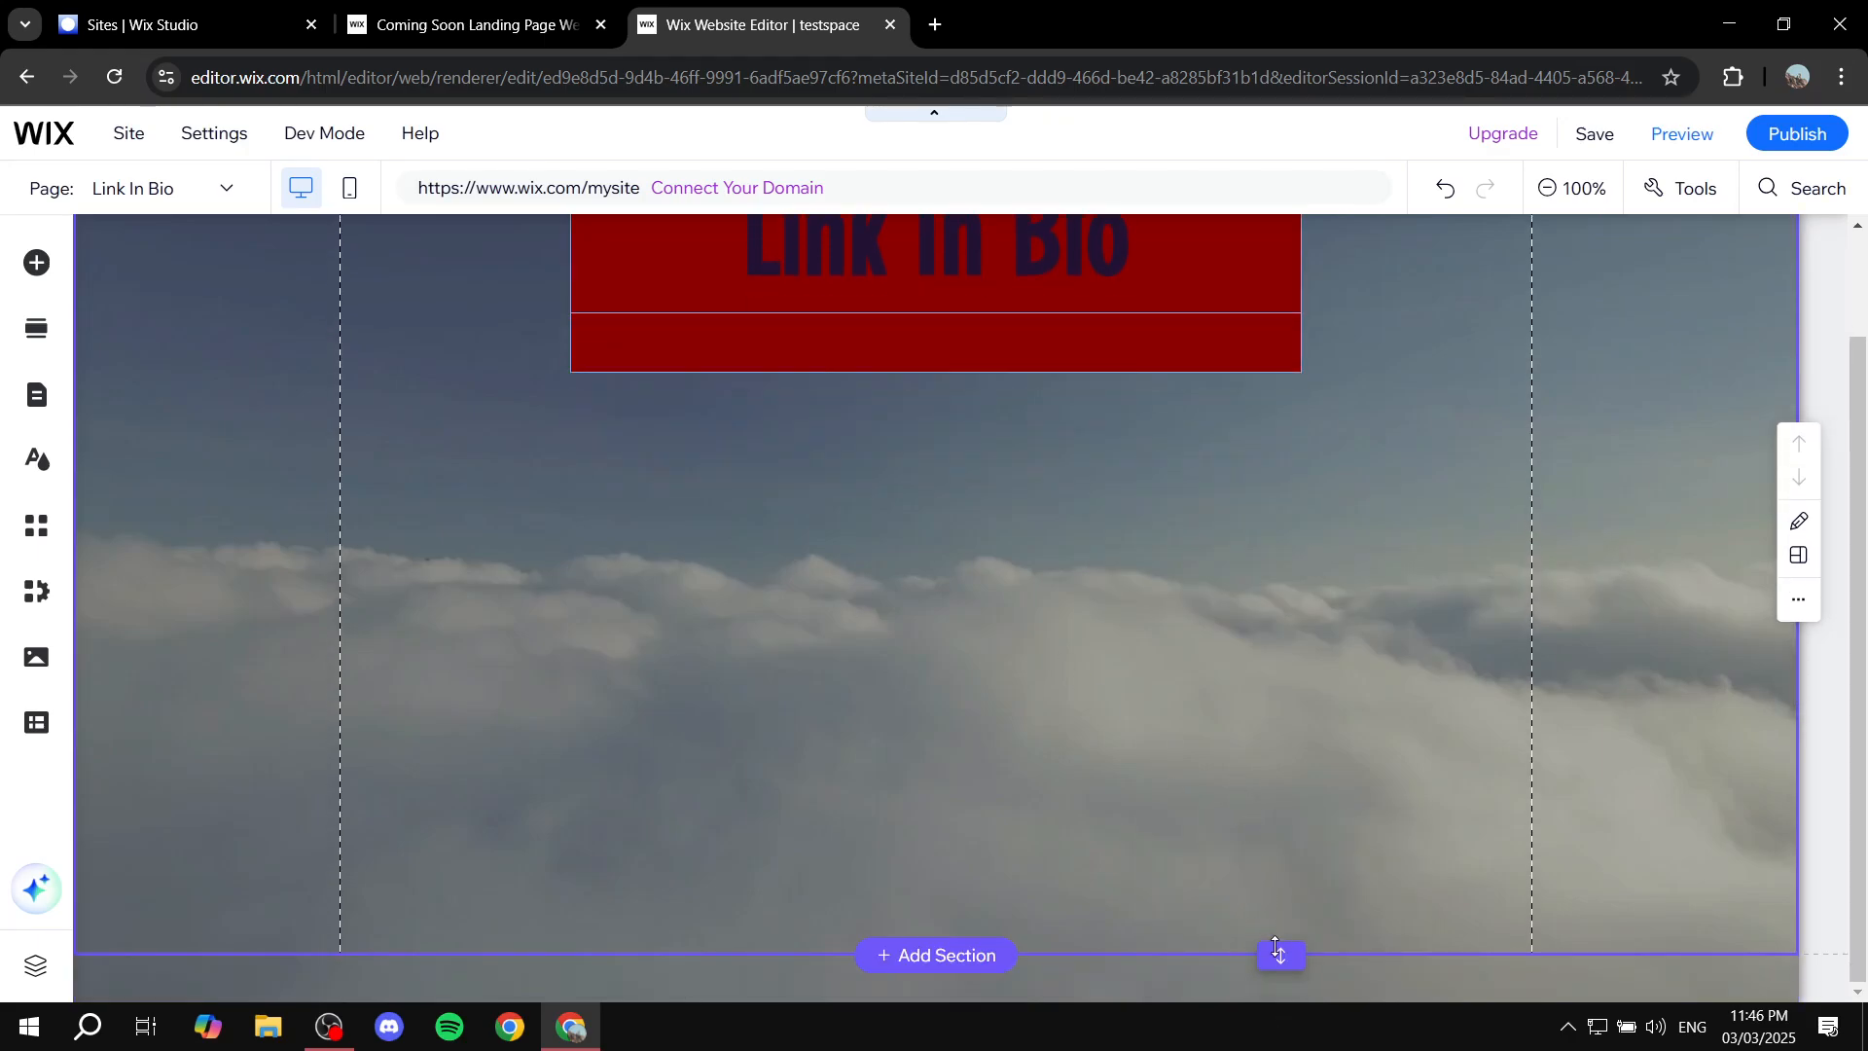
pyautogui.scroll(1, 1153, 678)
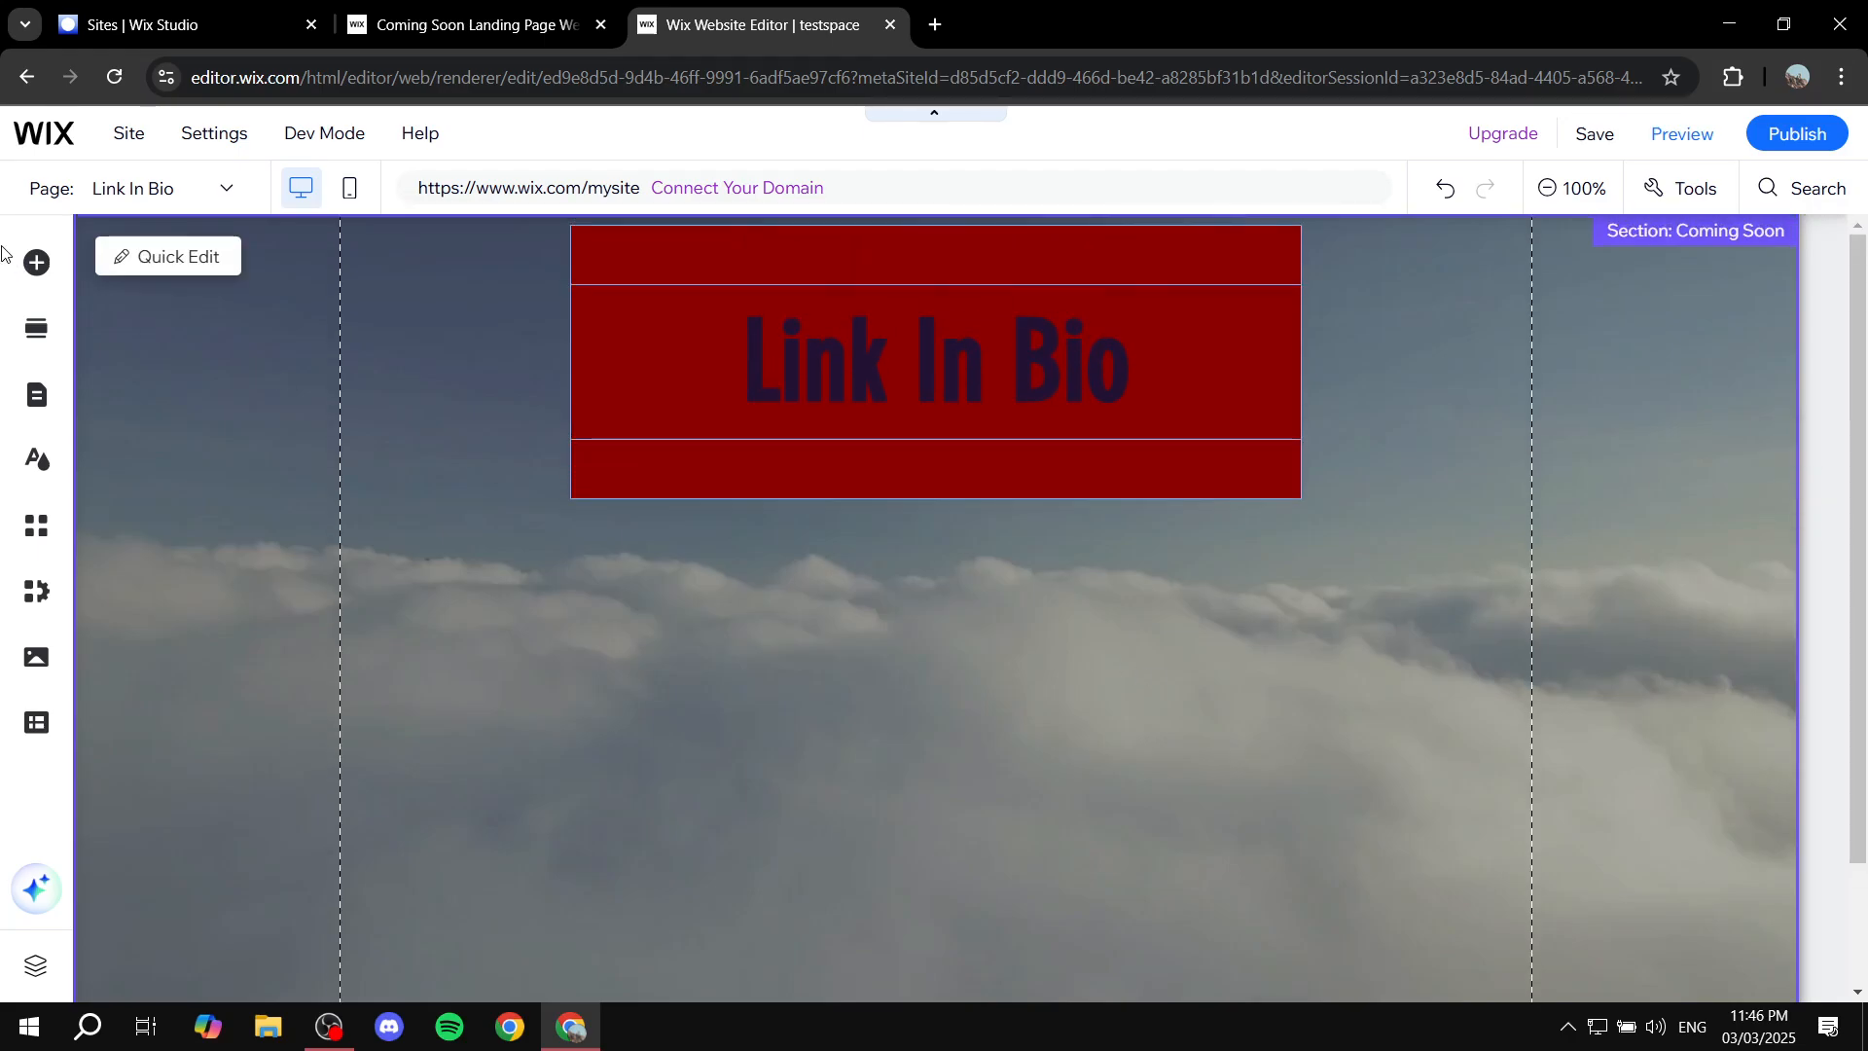
# Add the dark themed button to the page just below the red image.
pyautogui.click(36, 263)
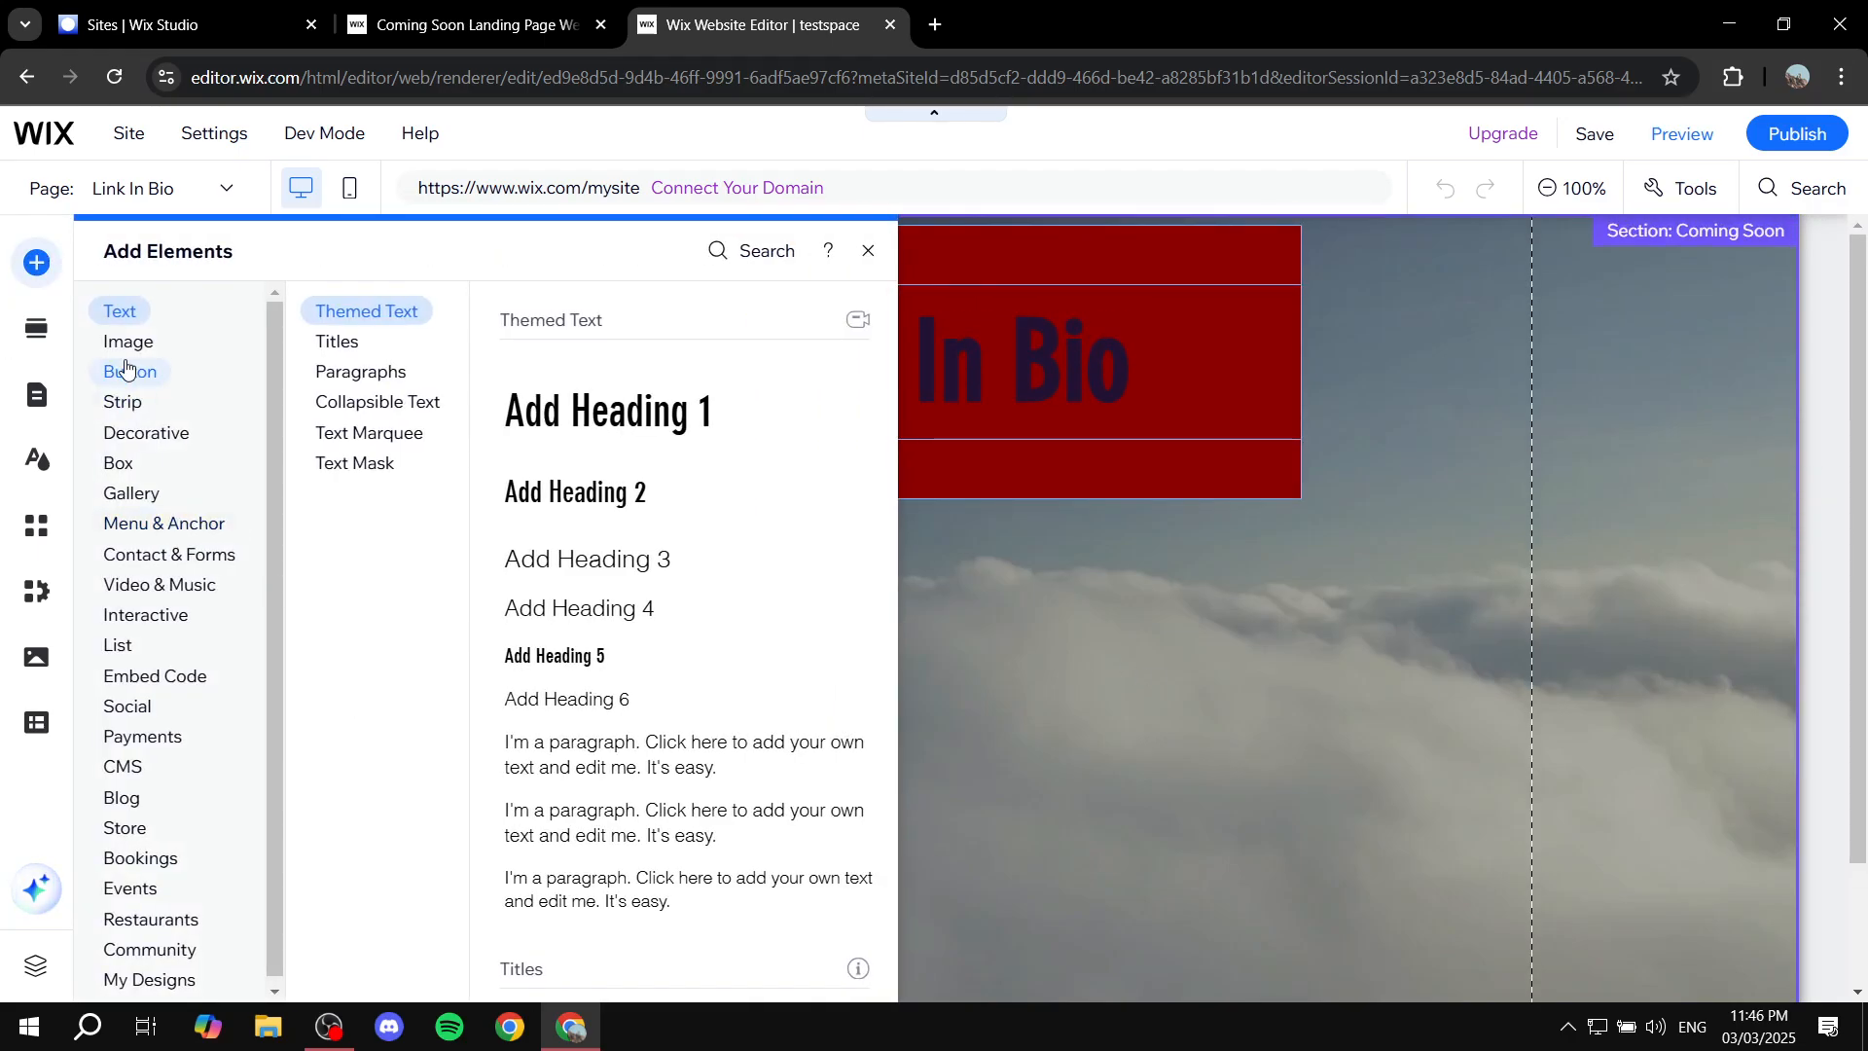
pyautogui.click(125, 371)
pyautogui.click(124, 339)
pyautogui.click(125, 373)
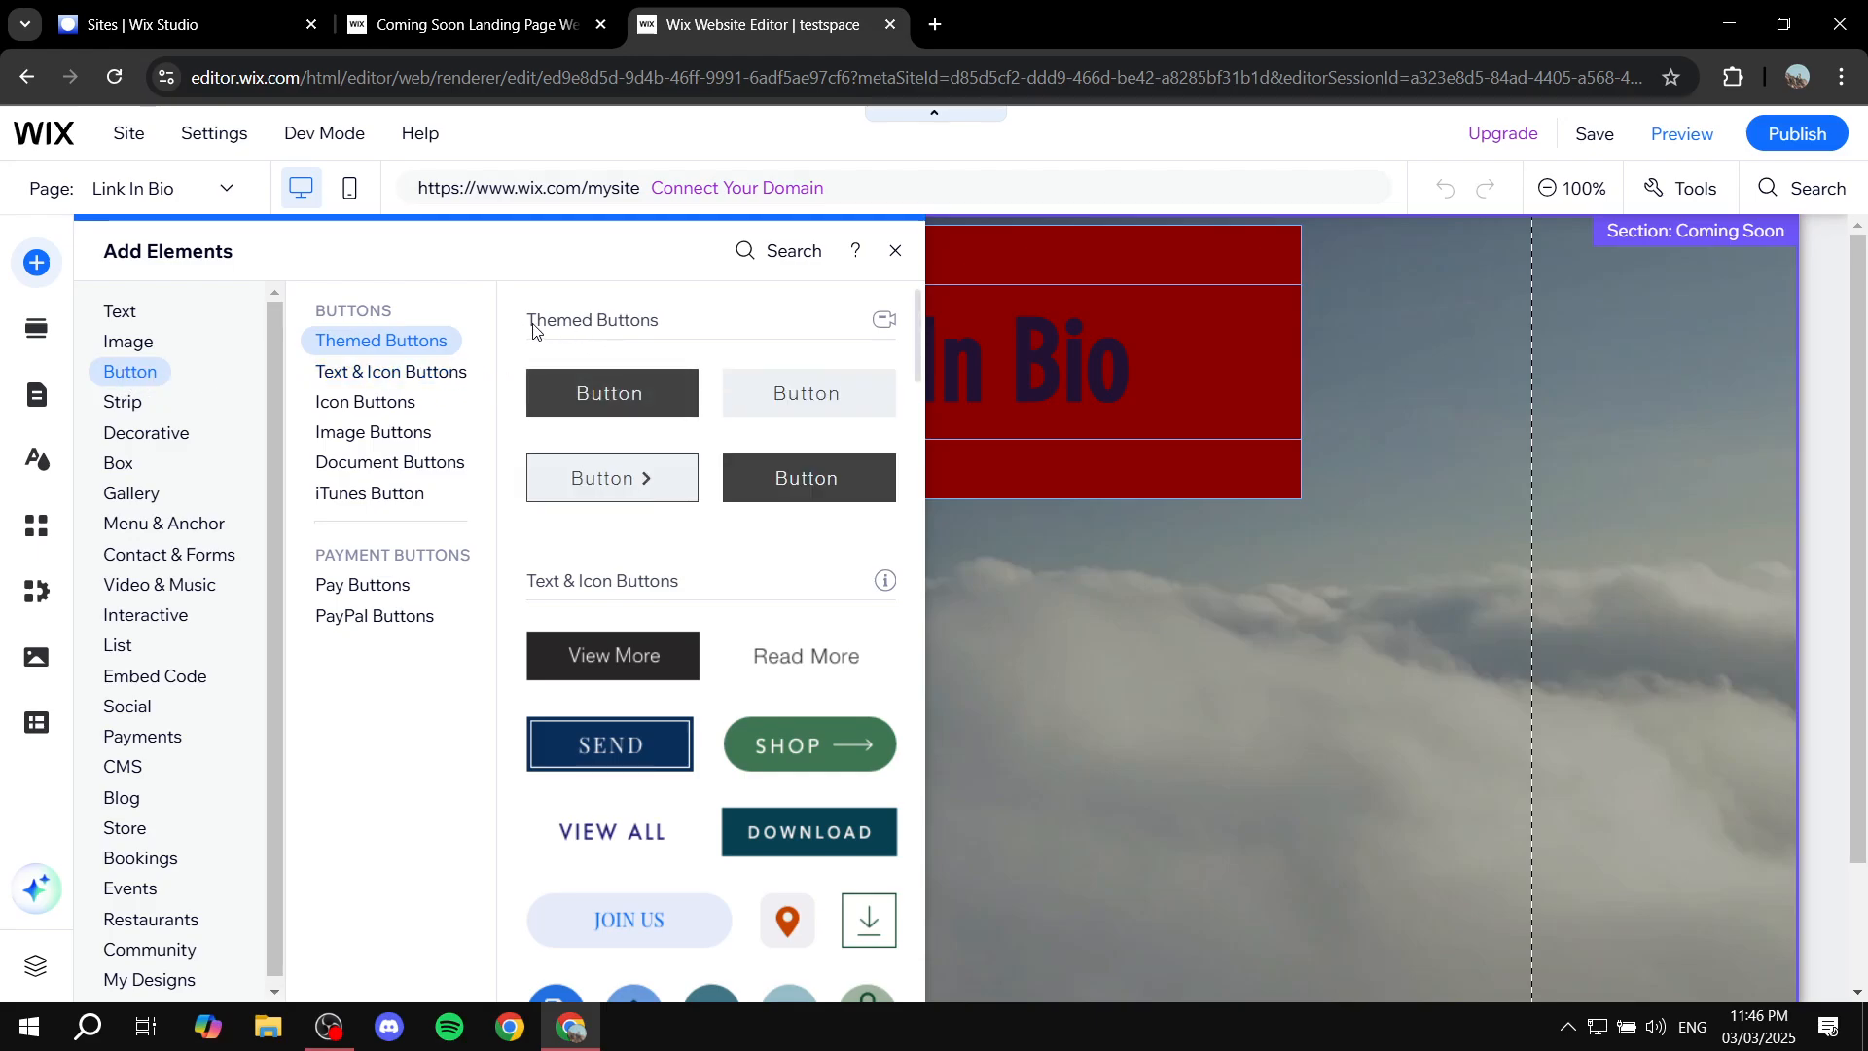
pyautogui.moveTo(668, 420); pyautogui.dragTo(958, 580)
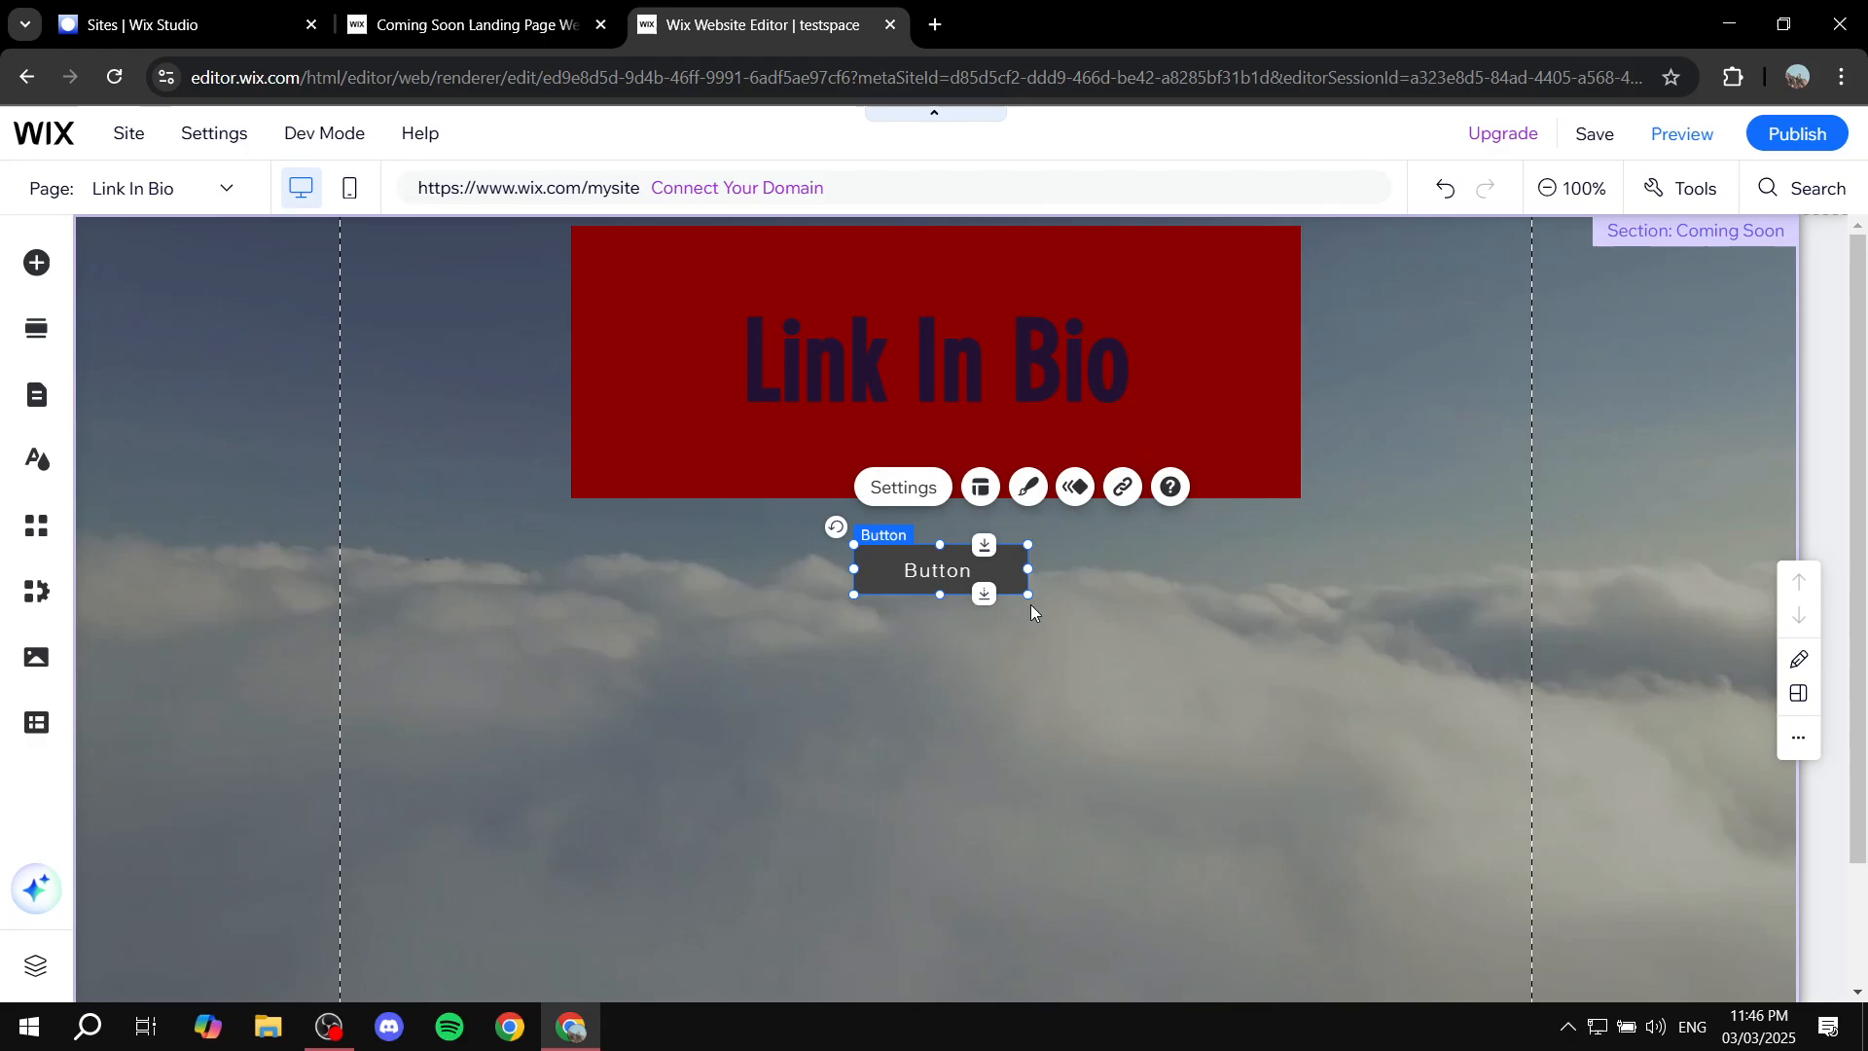
# Widen the button on both sides to about three times its width and center it below the red image.
pyautogui.moveTo(1028, 570); pyautogui.dragTo(1245, 570)
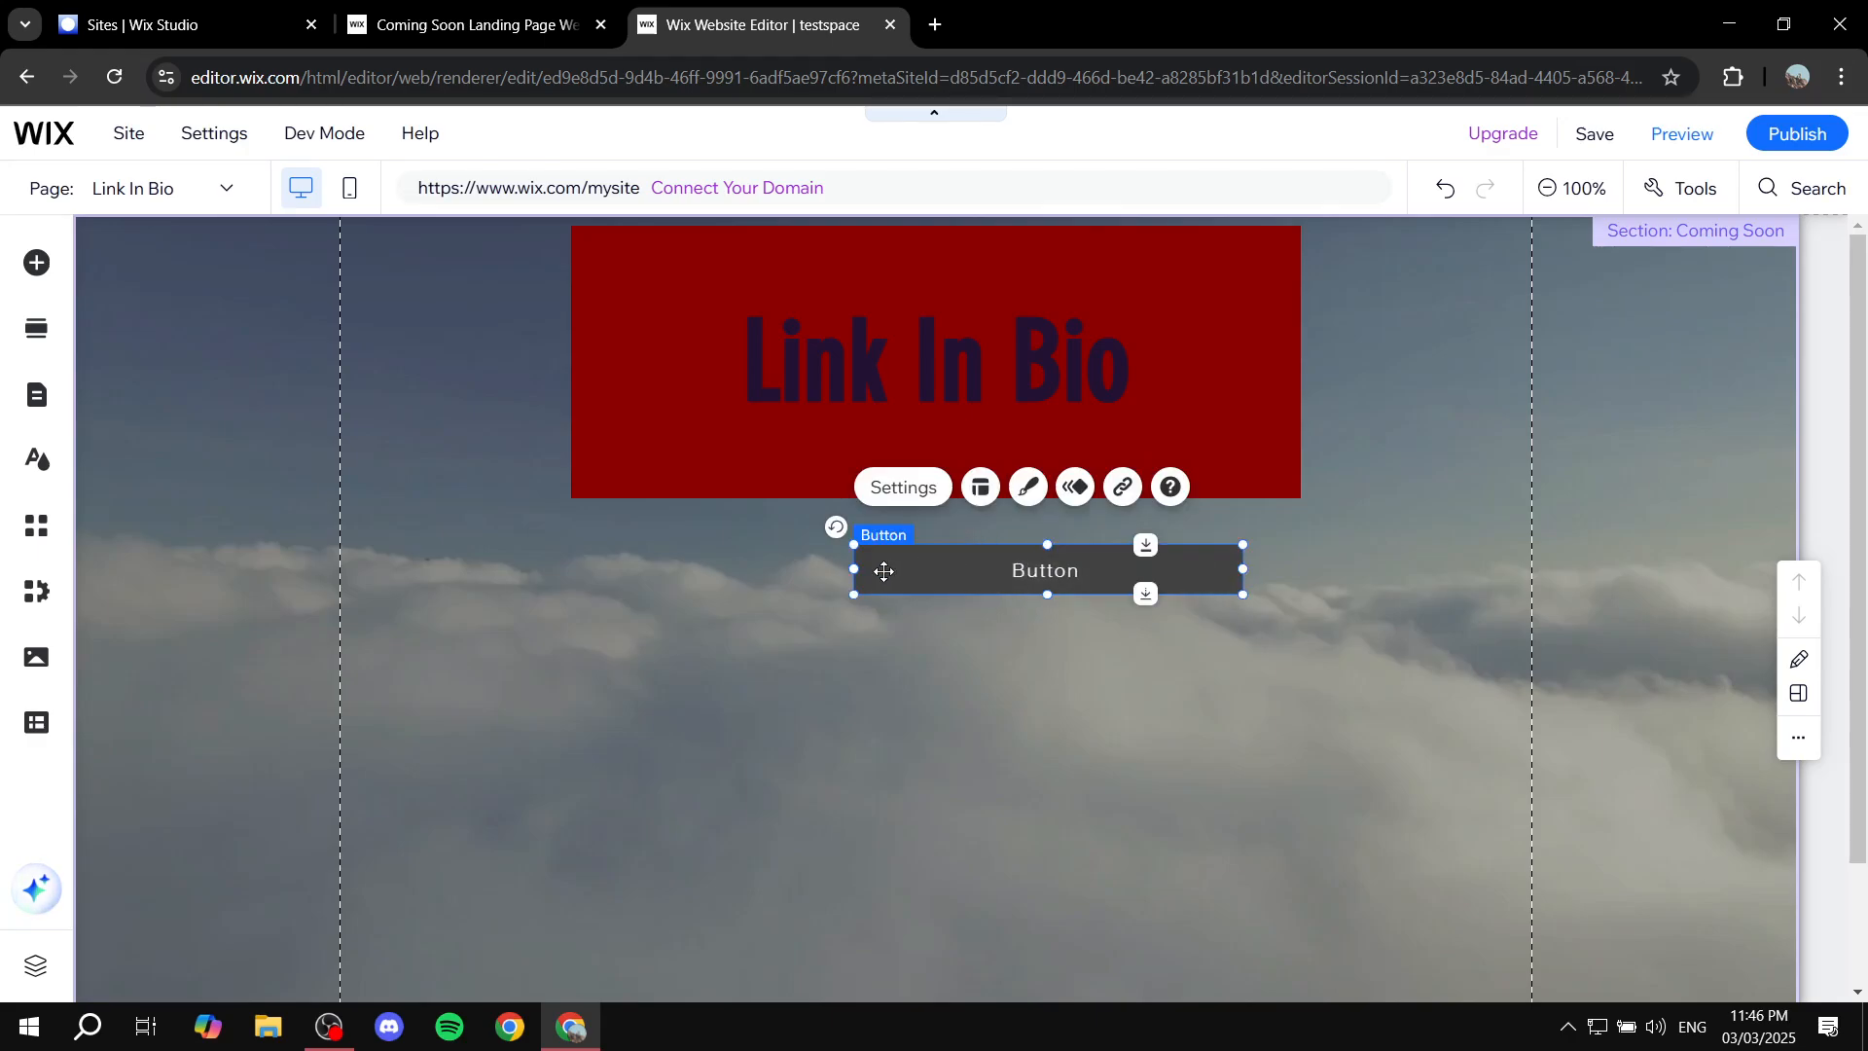
pyautogui.moveTo(857, 571); pyautogui.dragTo(688, 569)
pyautogui.moveTo(963, 560)
pyautogui.mouseDown()
pyautogui.moveTo(934, 558)
pyautogui.moveTo(968, 578)
pyautogui.mouseUp()
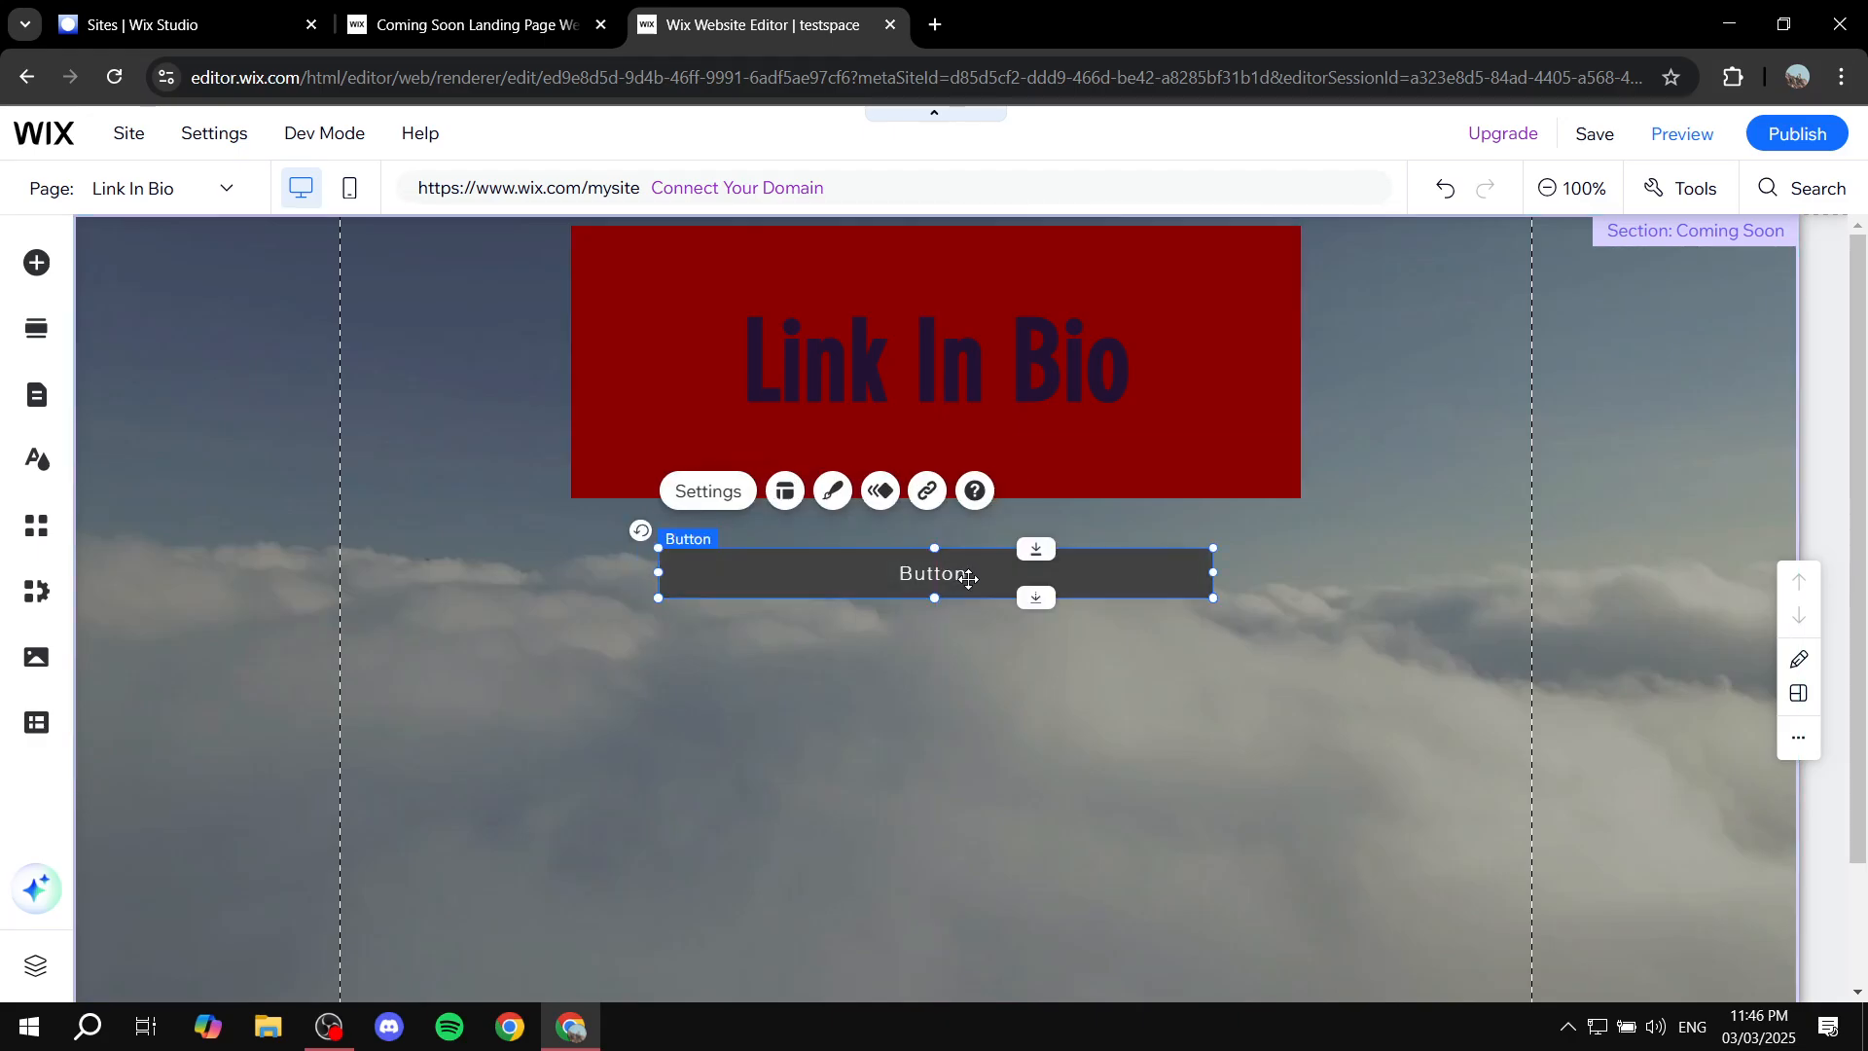
# Duplicate the wide button three times and stack the copies evenly below it in a centered column.
pyautogui.rightClick(968, 580)
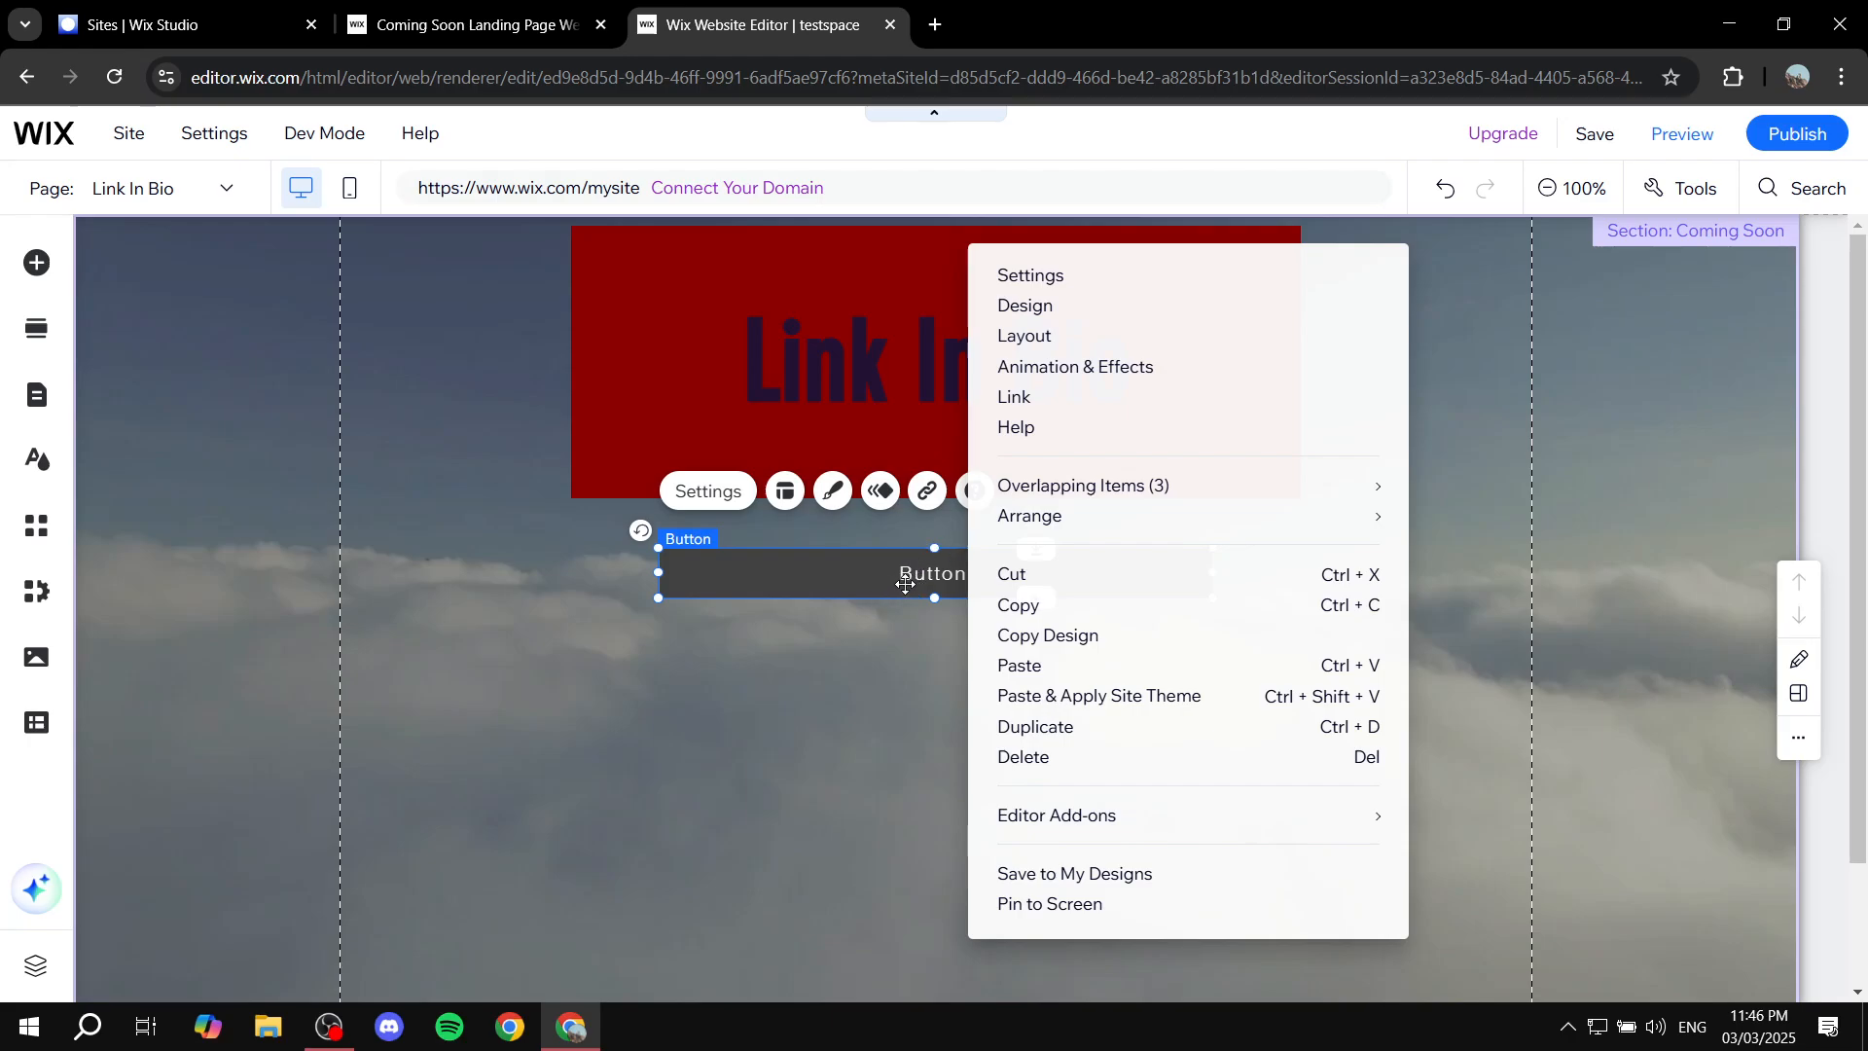
pyautogui.click(1049, 730)
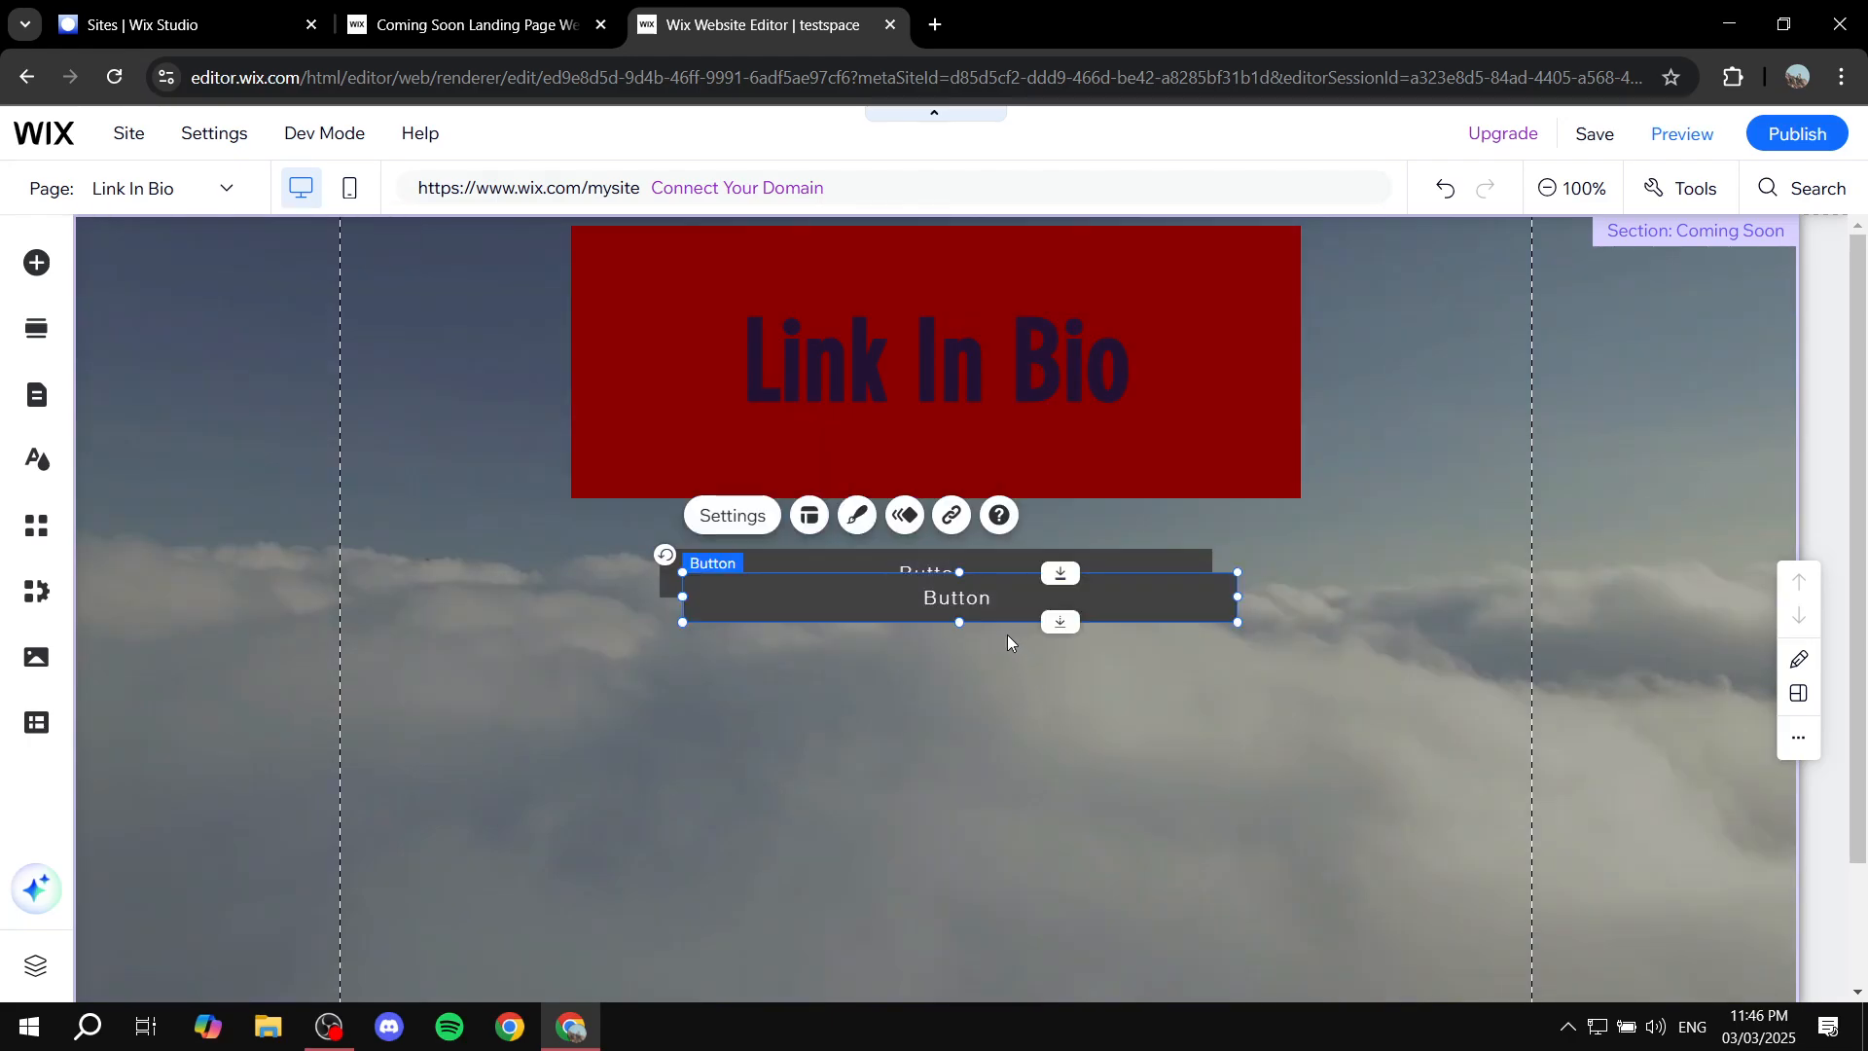
pyautogui.moveTo(978, 631); pyautogui.dragTo(934, 816)
pyautogui.hotkey('ctrl', 'd')
pyautogui.hotkey('ctrl', 'd')
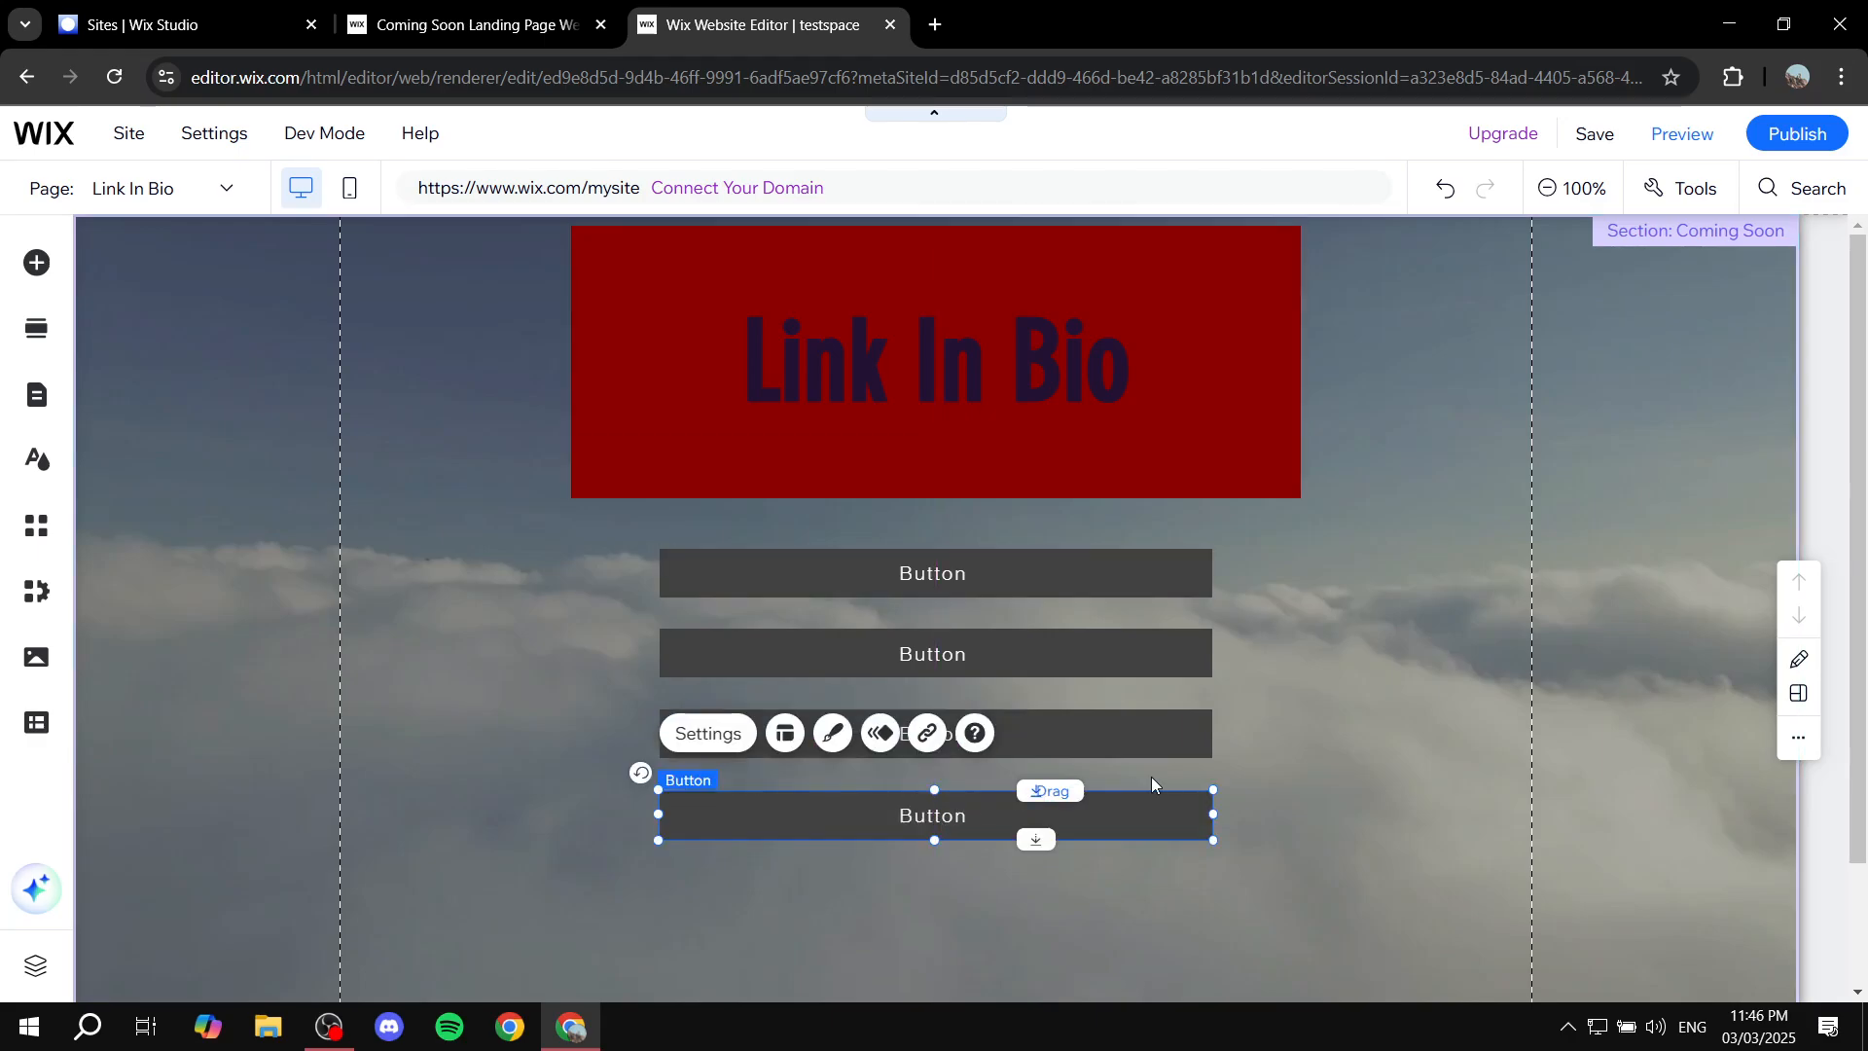
# Try the Text and icon display on the first button and restore it to Text only.
pyautogui.click(1286, 658)
pyautogui.click(1008, 568)
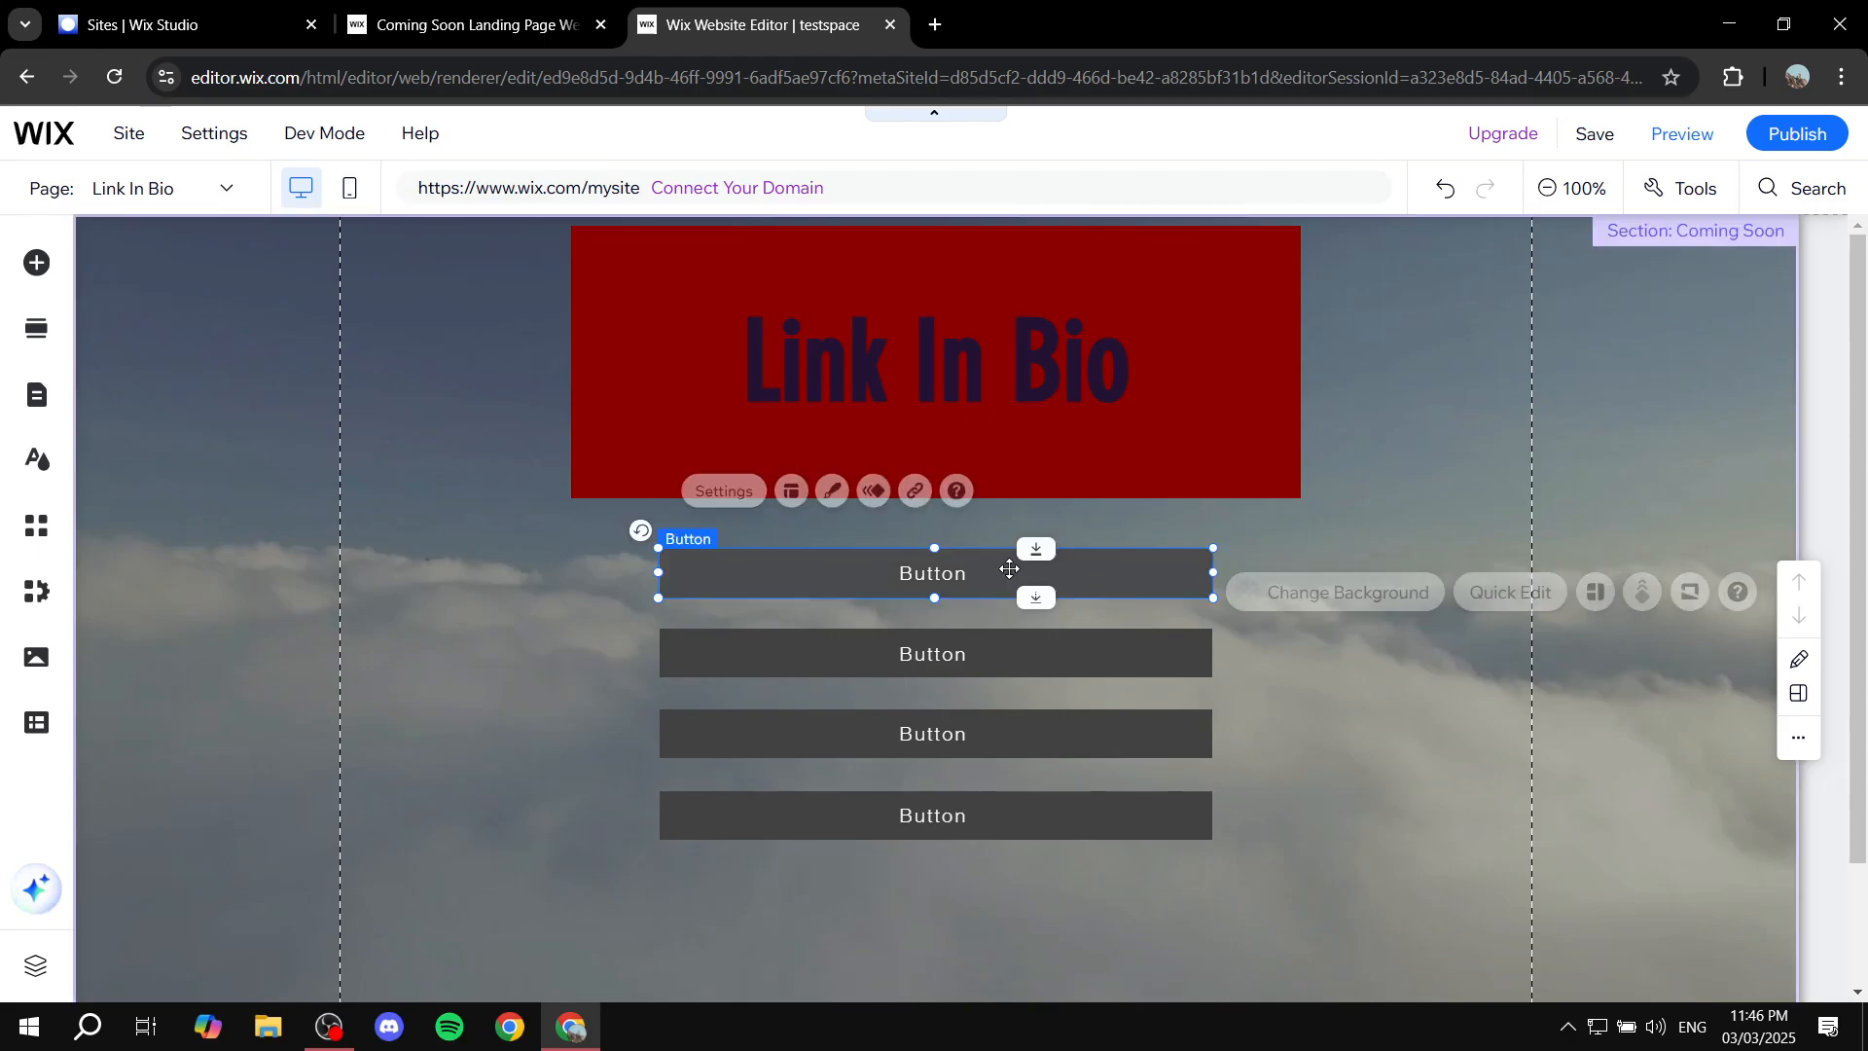
pyautogui.click(786, 495)
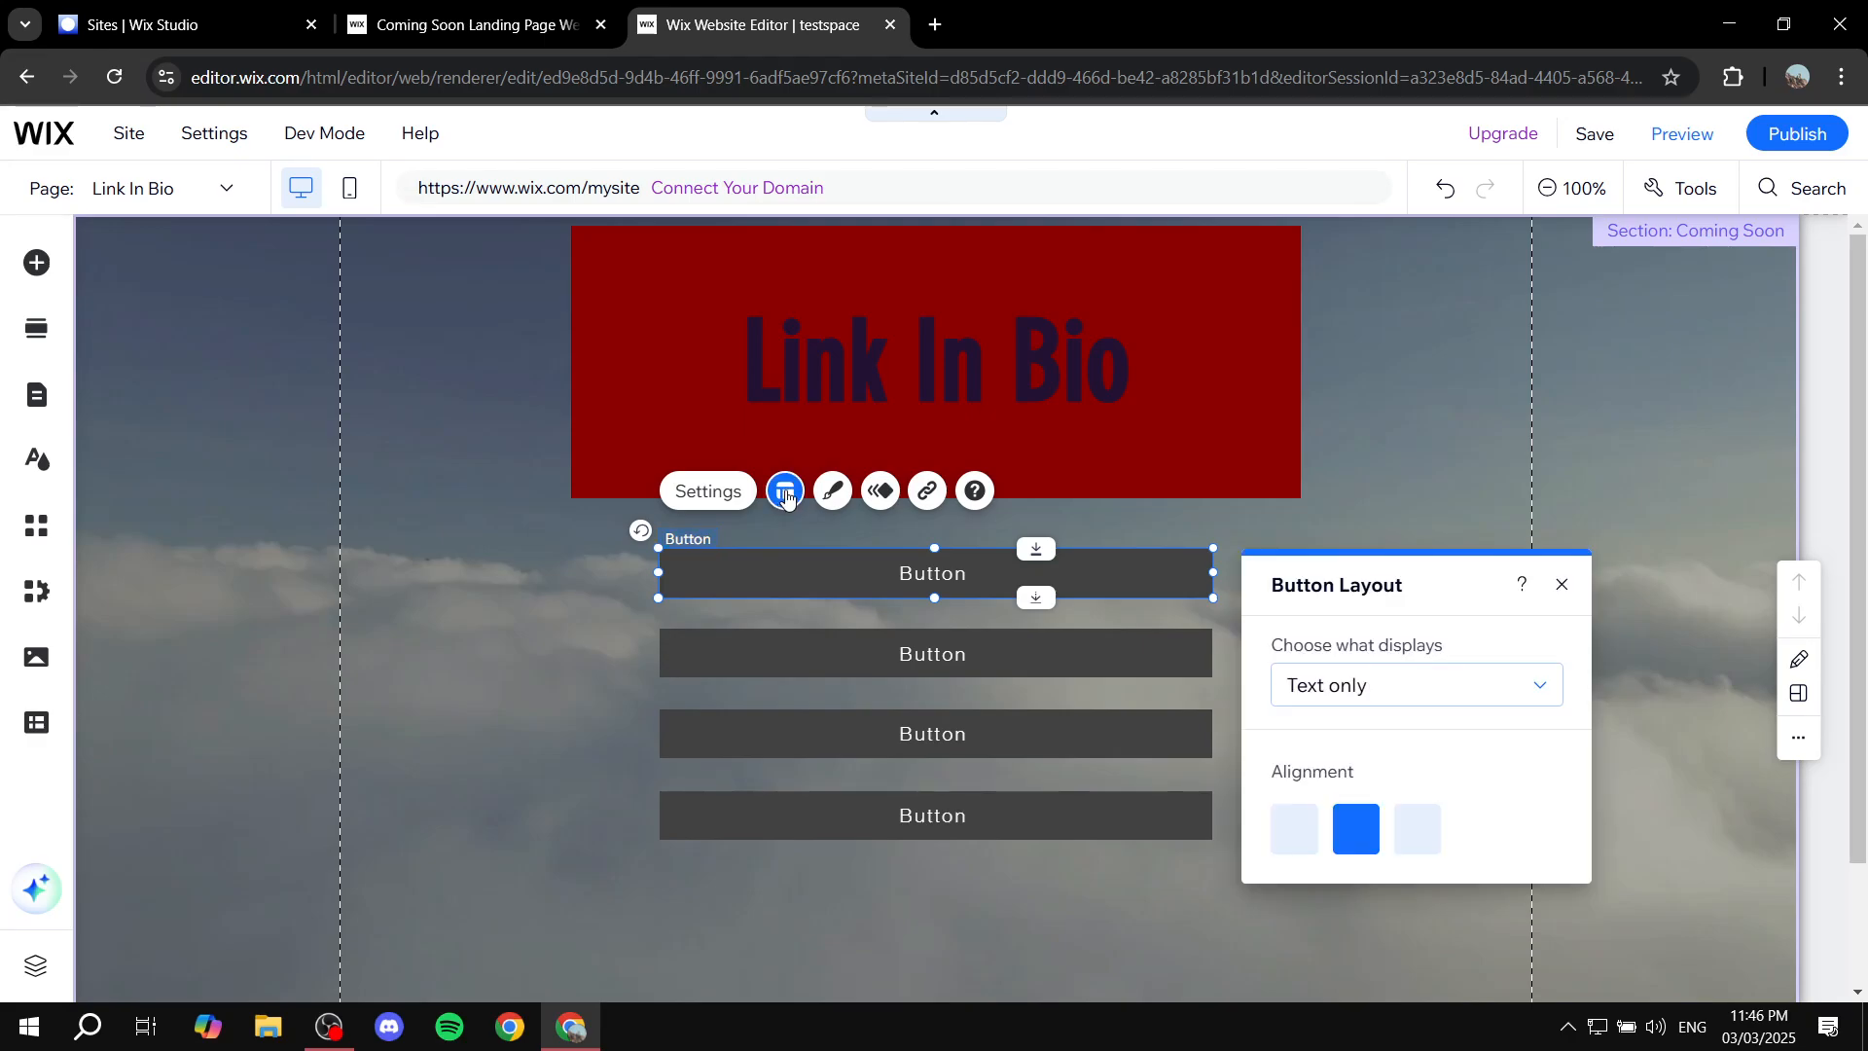
pyautogui.click(1440, 688)
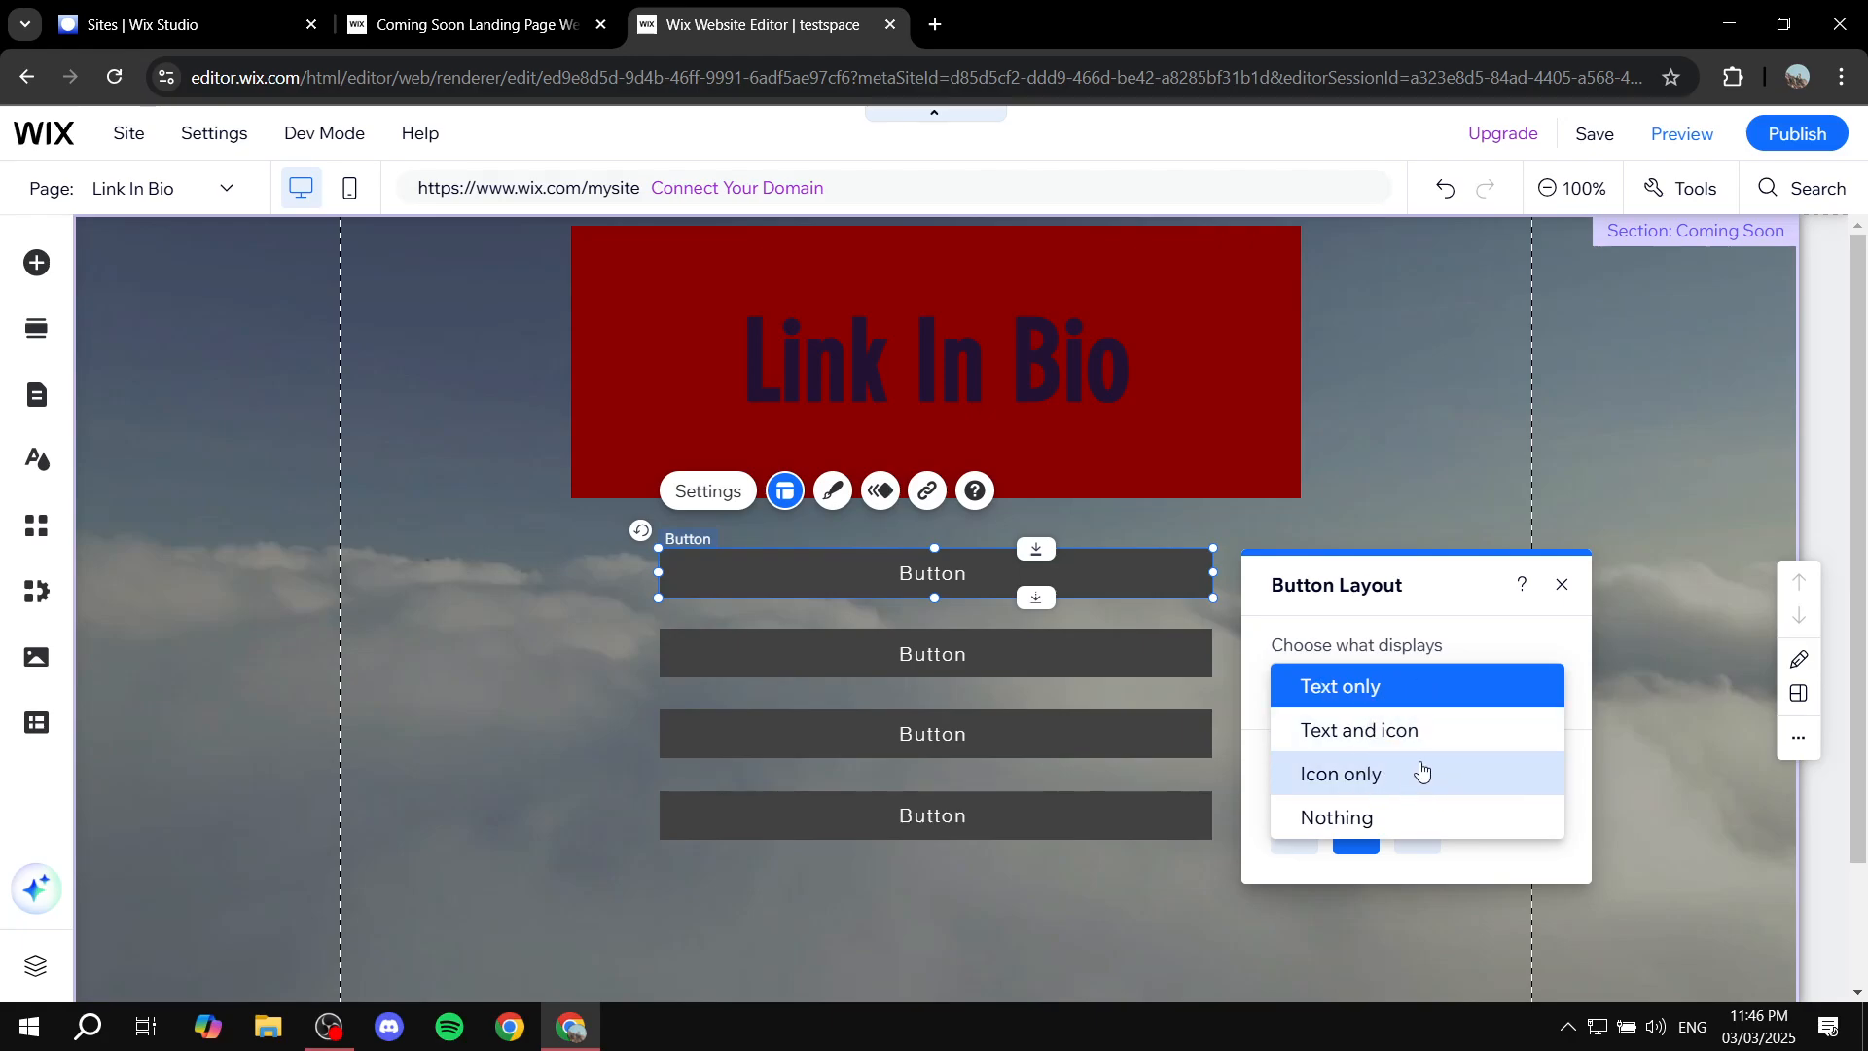
pyautogui.click(1401, 732)
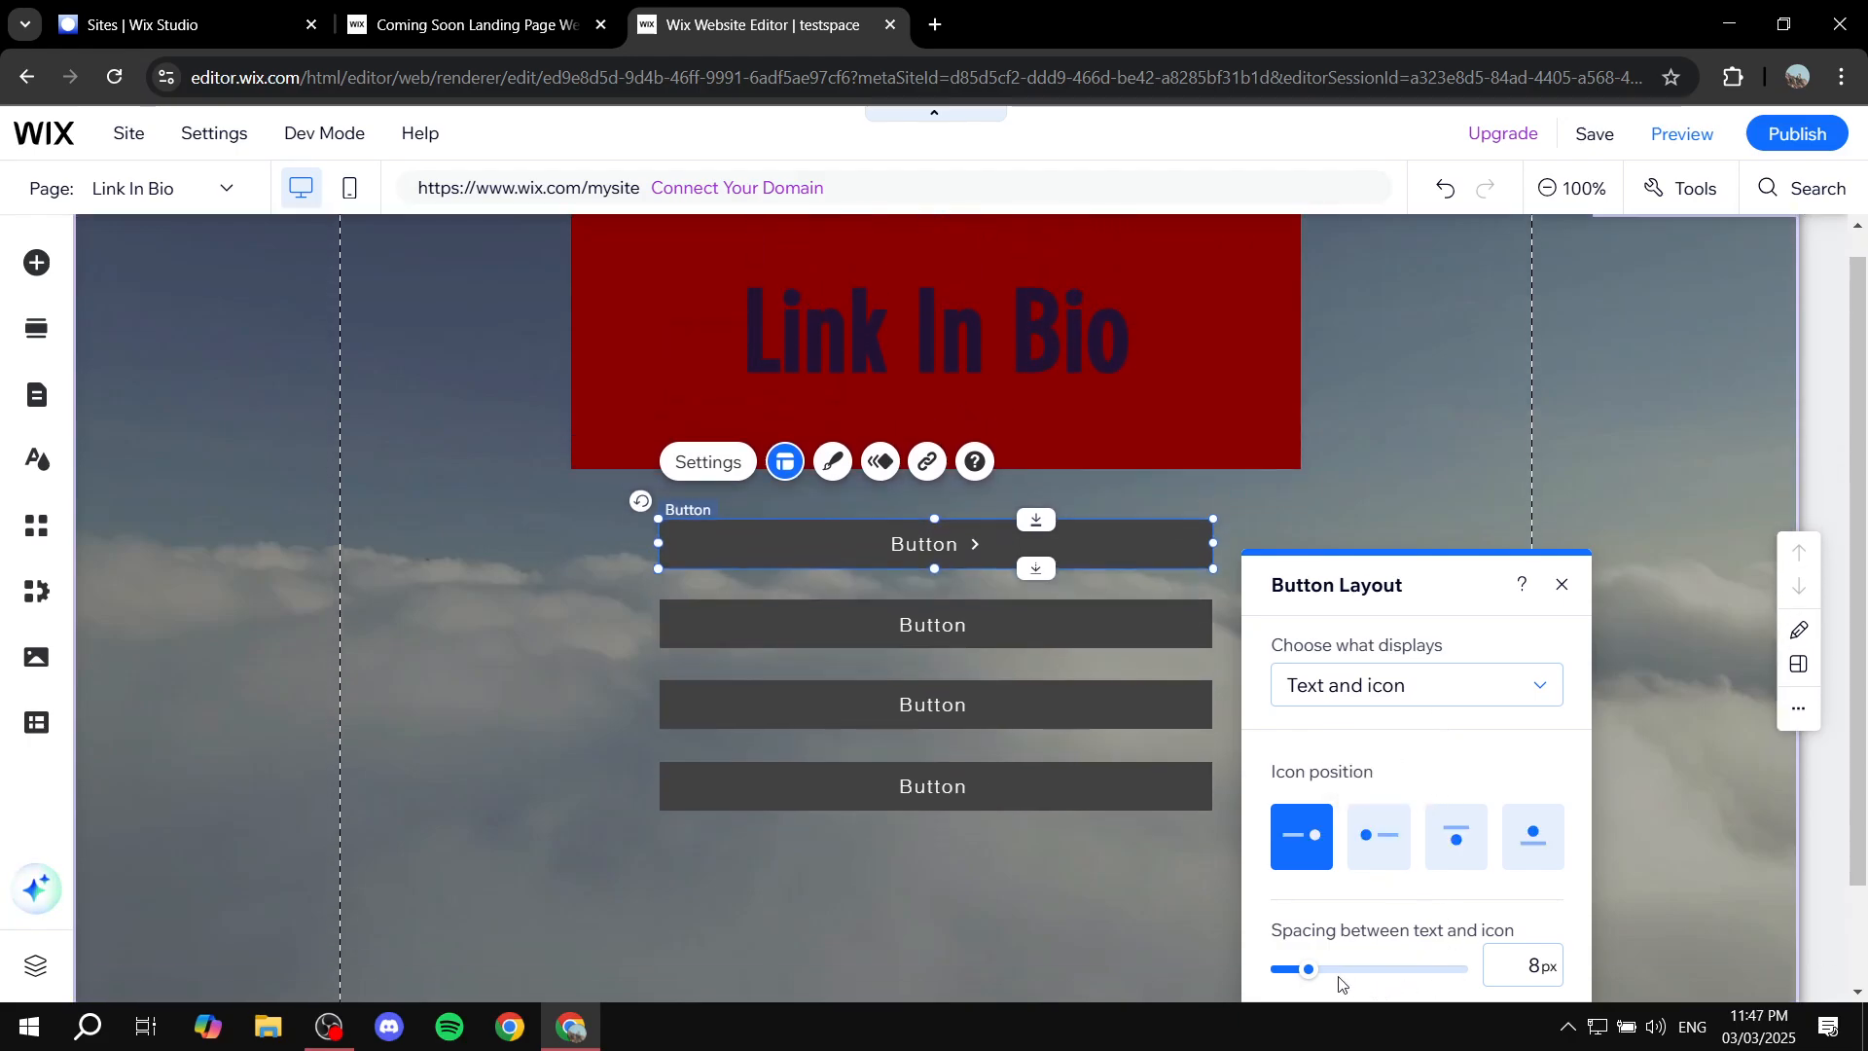
pyautogui.moveTo(1428, 581); pyautogui.dragTo(1383, 346)
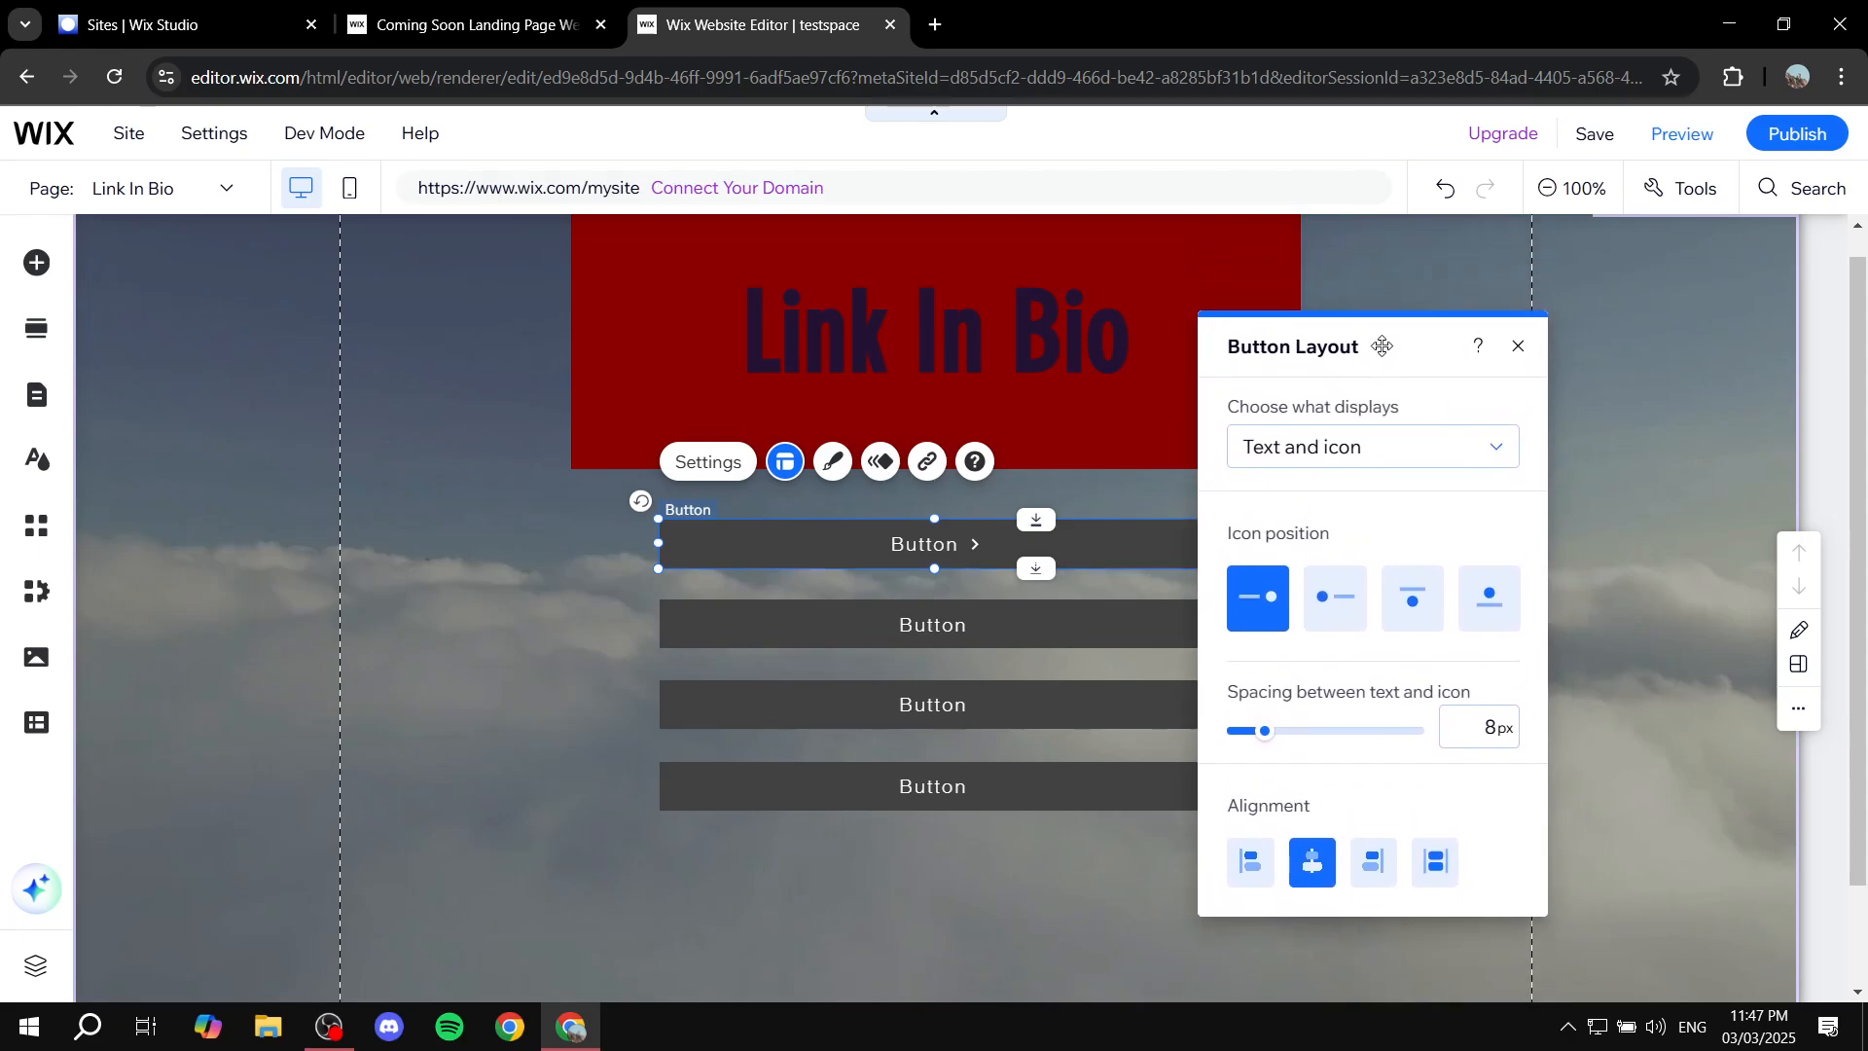
pyautogui.click(1444, 470)
pyautogui.click(1331, 406)
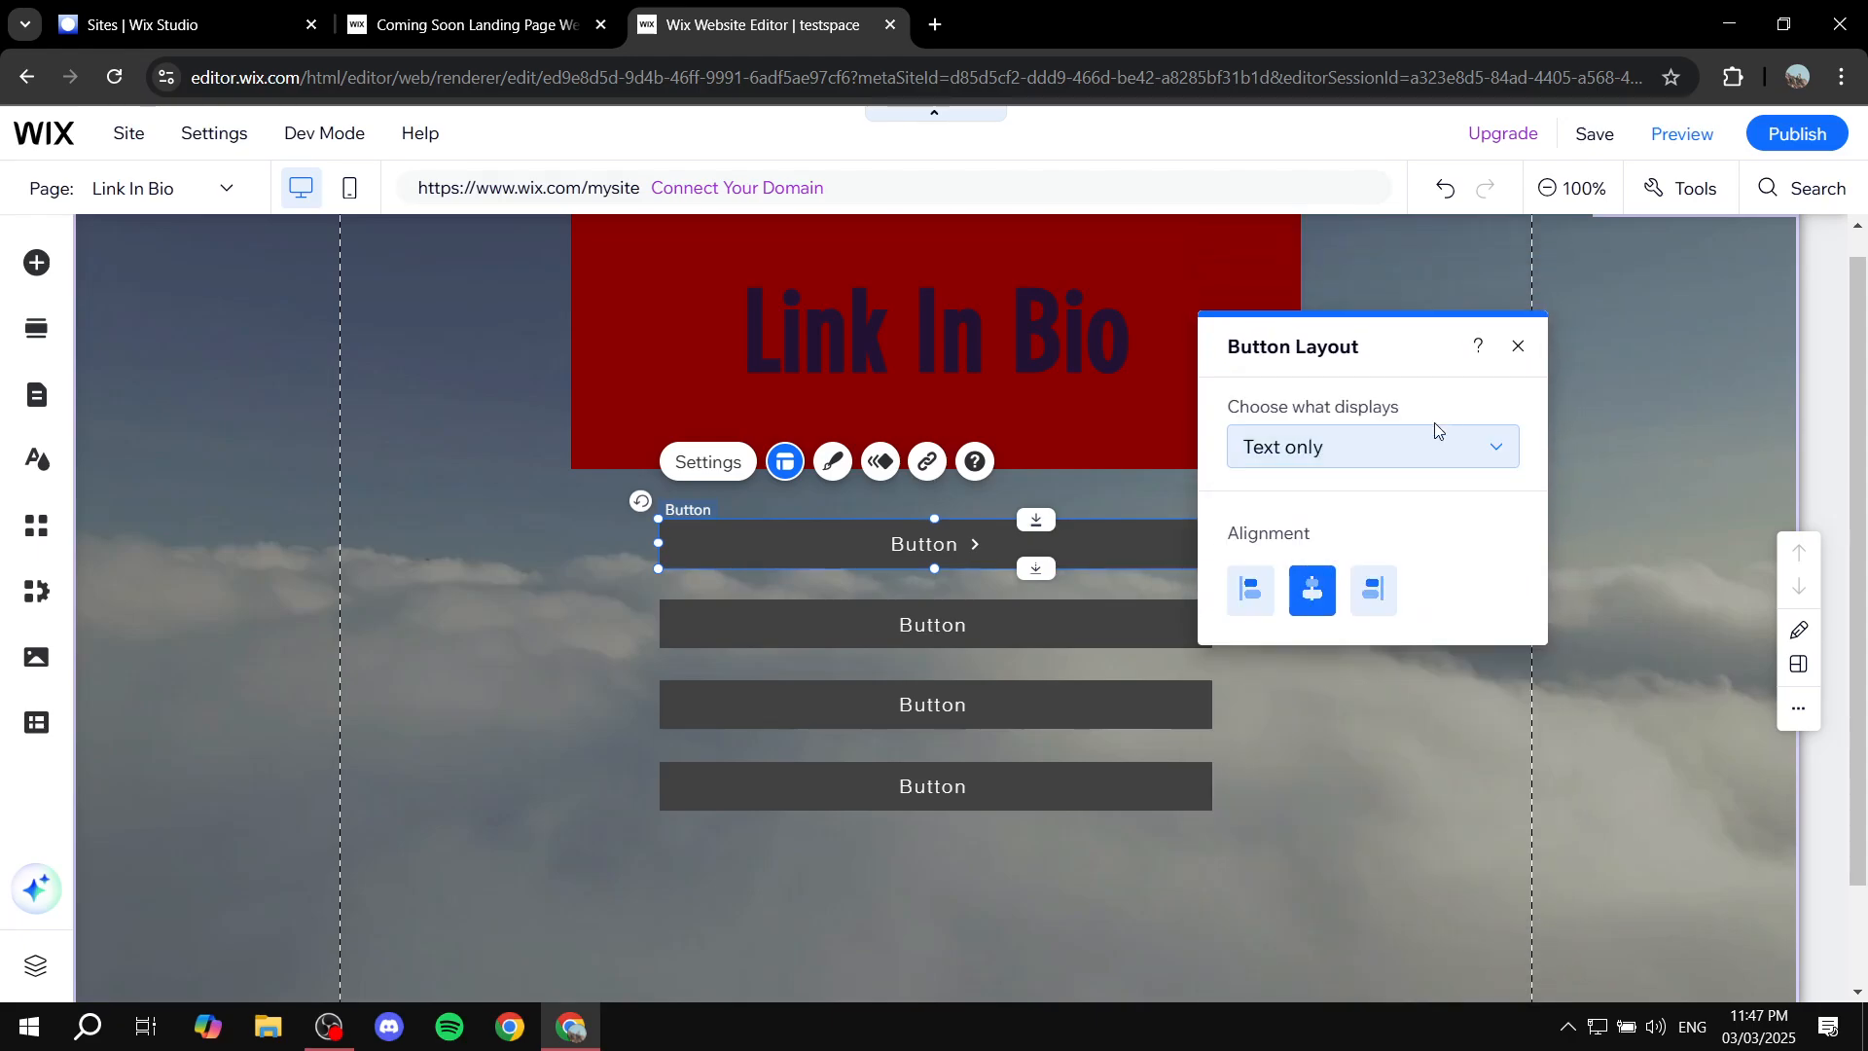
pyautogui.click(1523, 345)
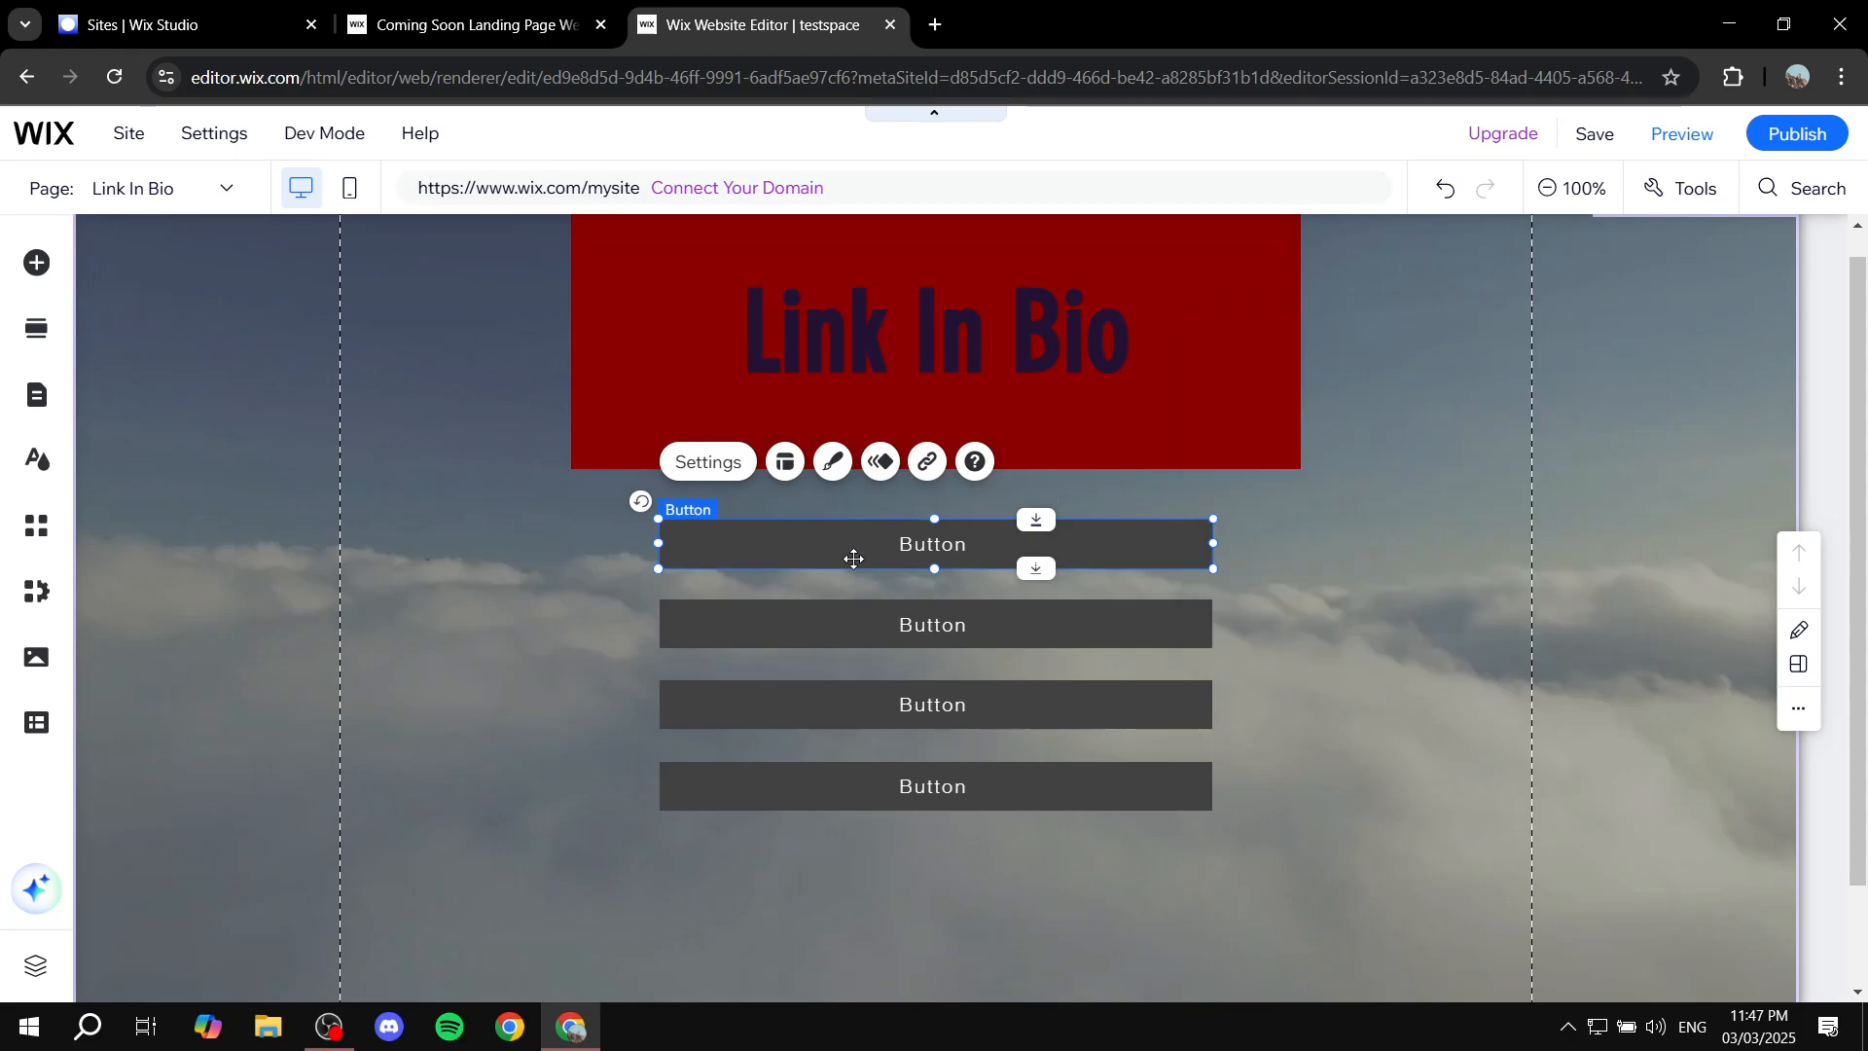
# Set the first button's regular background fill to the custom dark red #8B0000.
pyautogui.click(834, 463)
pyautogui.click(1348, 511)
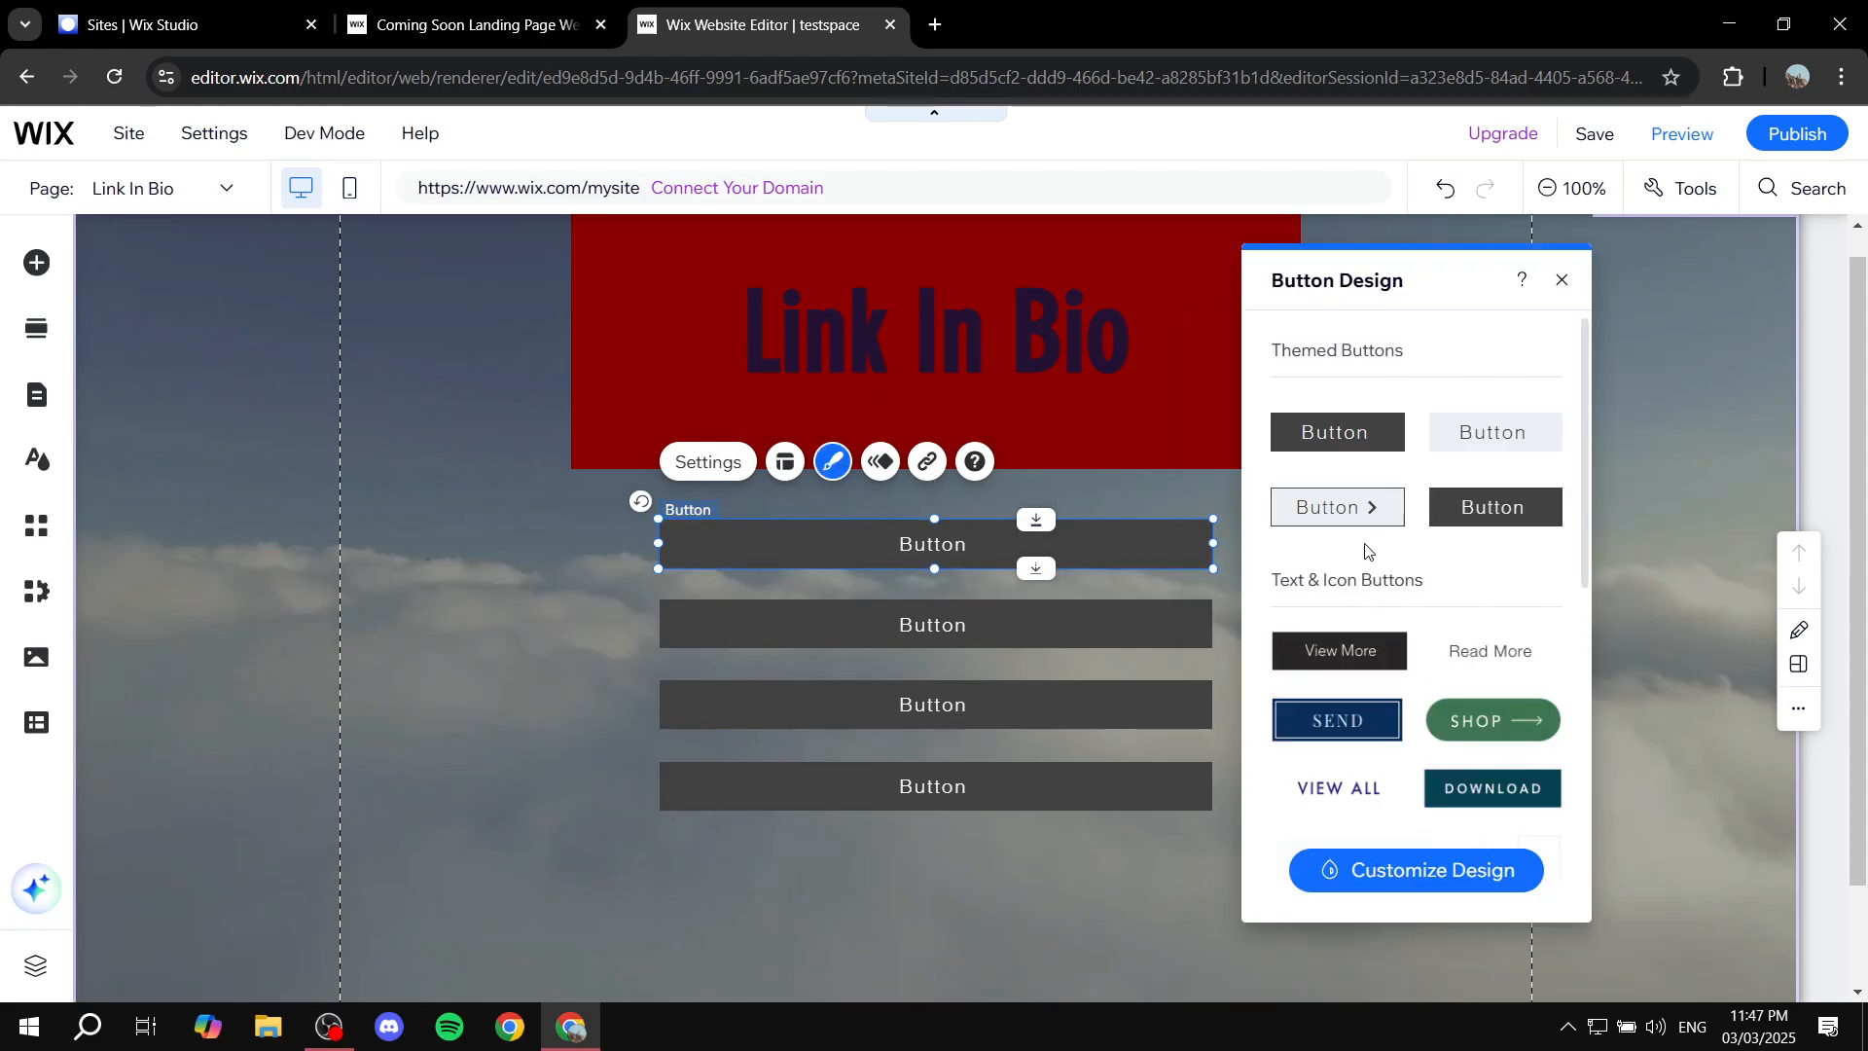
pyautogui.click(1410, 869)
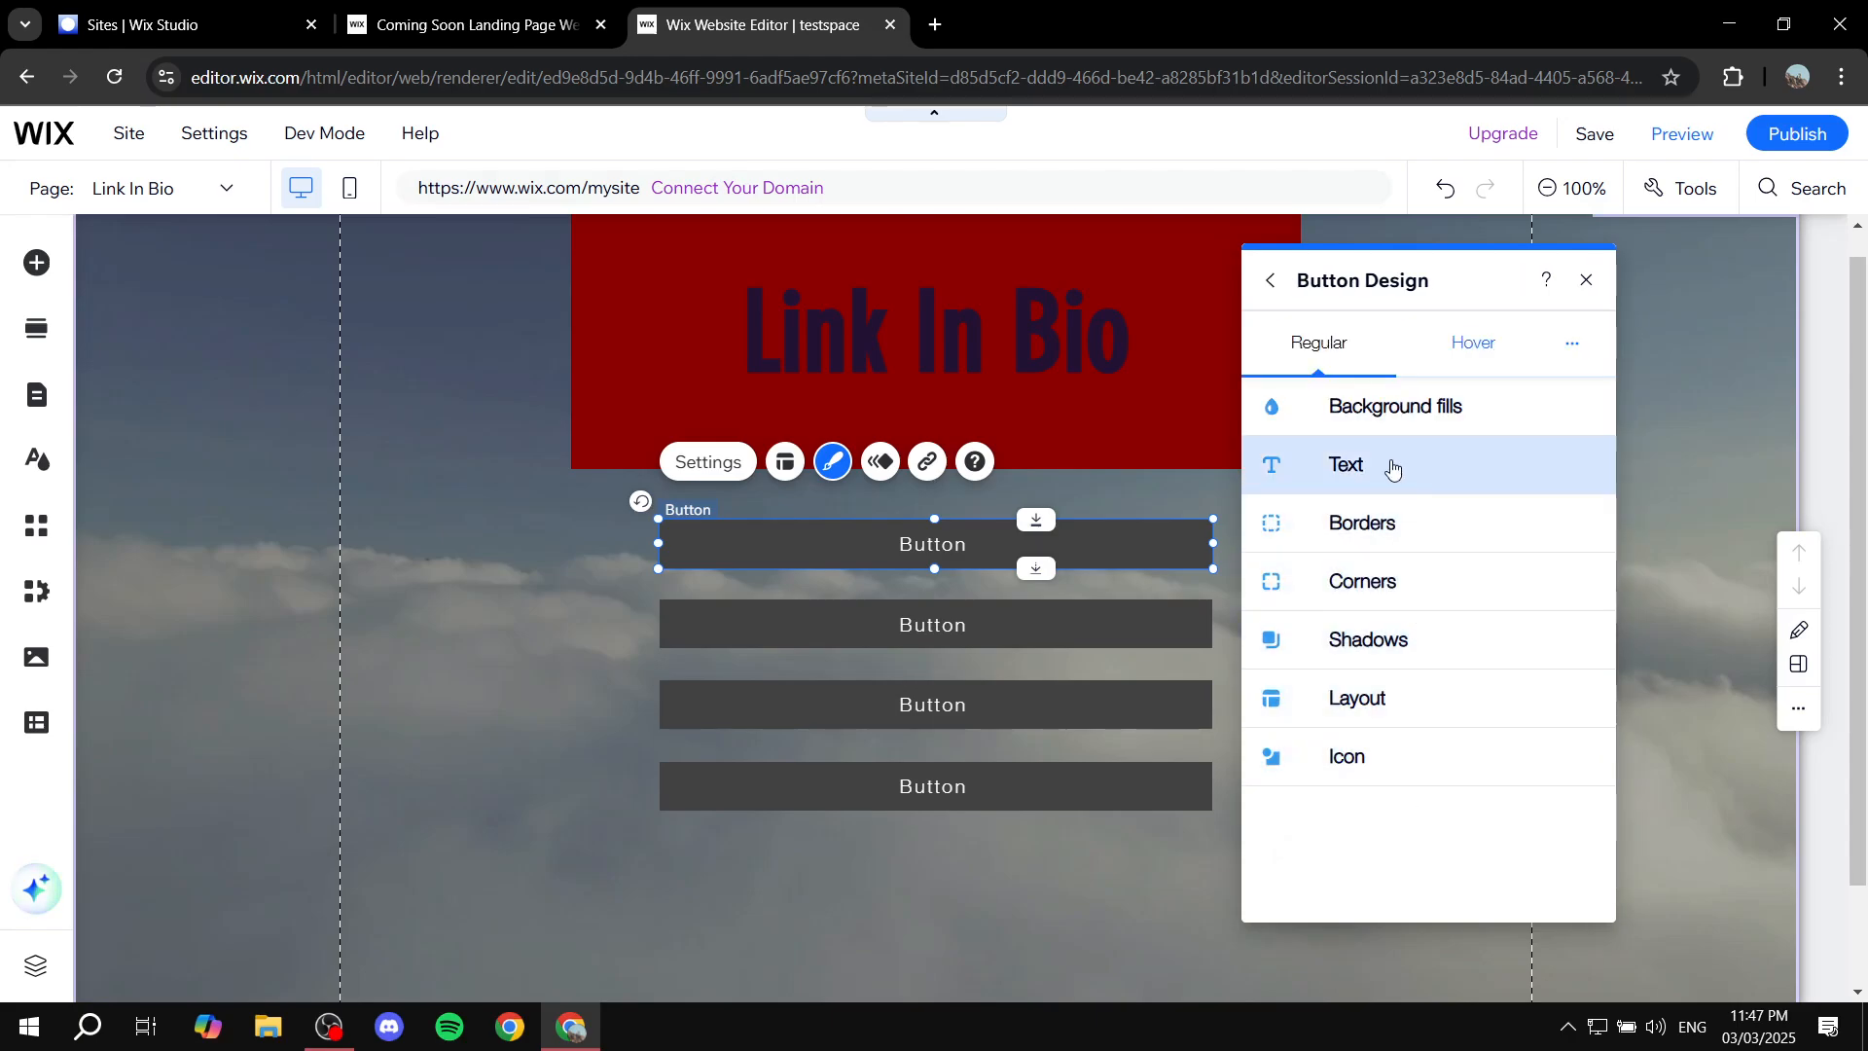
pyautogui.click(1372, 409)
pyautogui.click(1347, 542)
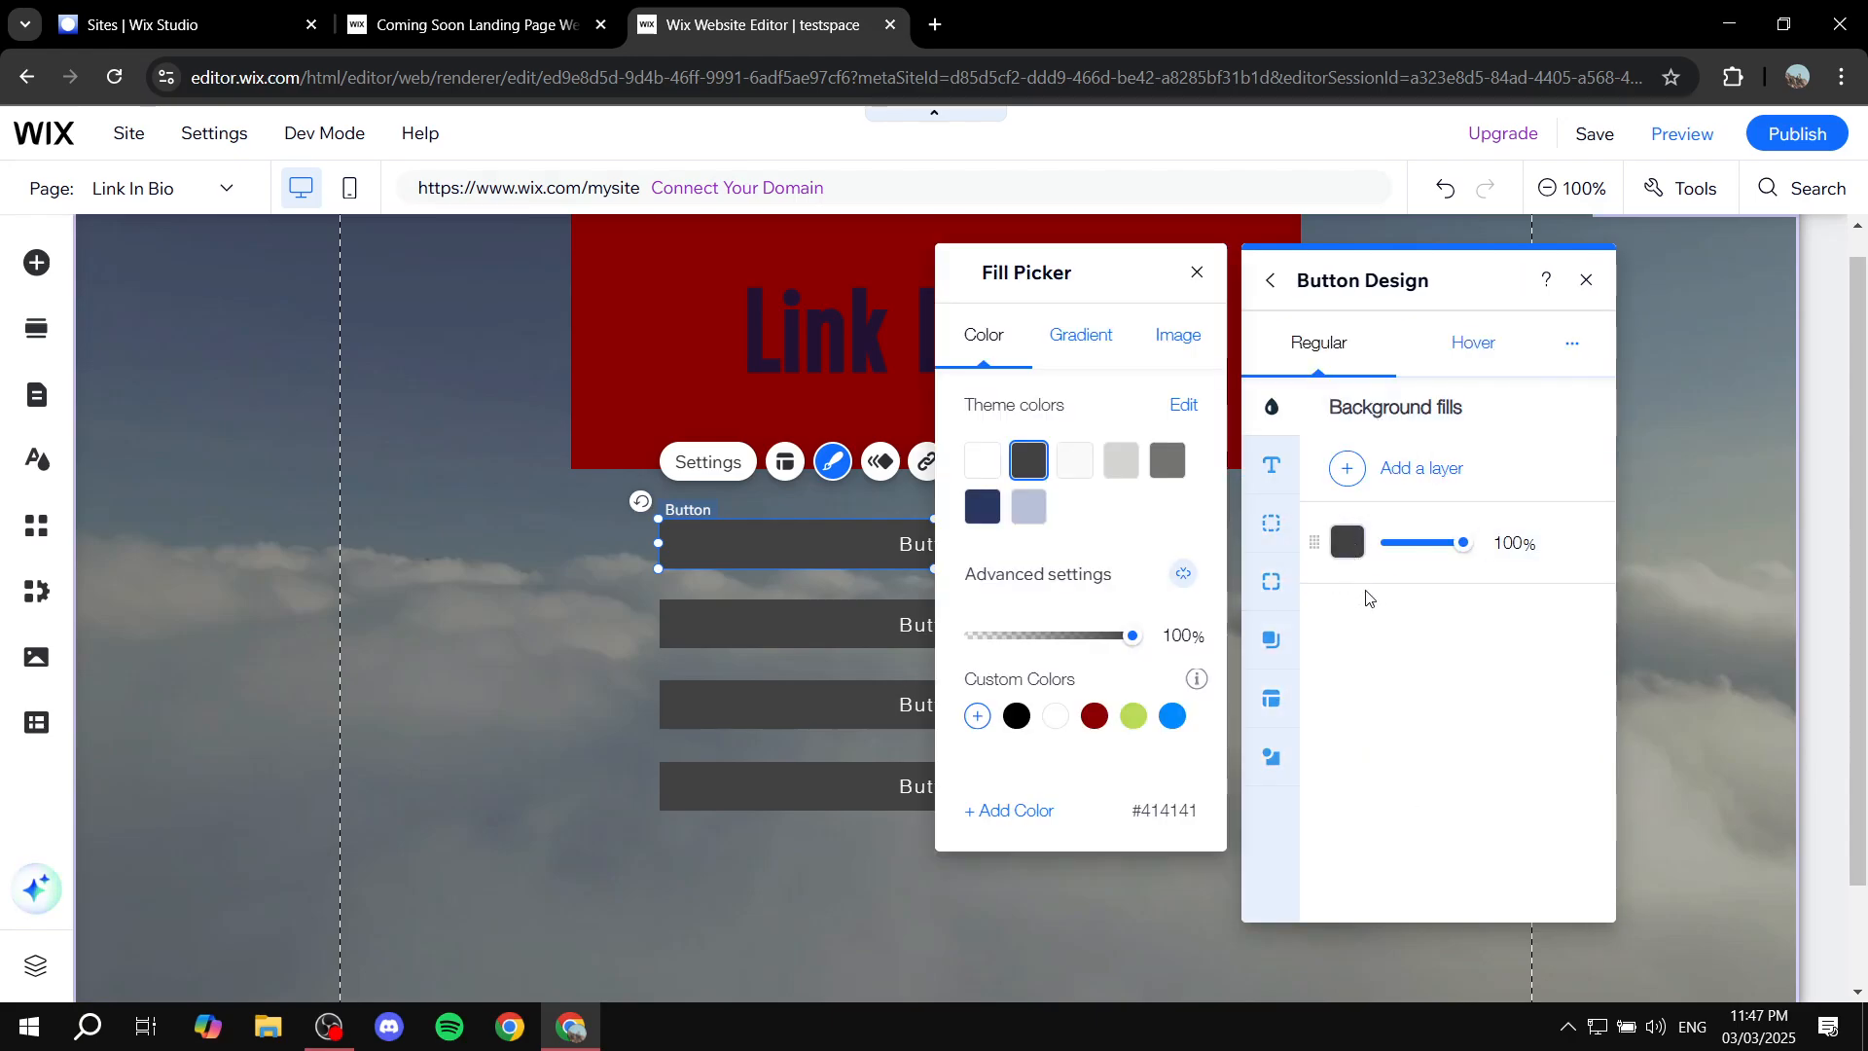
pyautogui.click(1092, 722)
pyautogui.click(1197, 275)
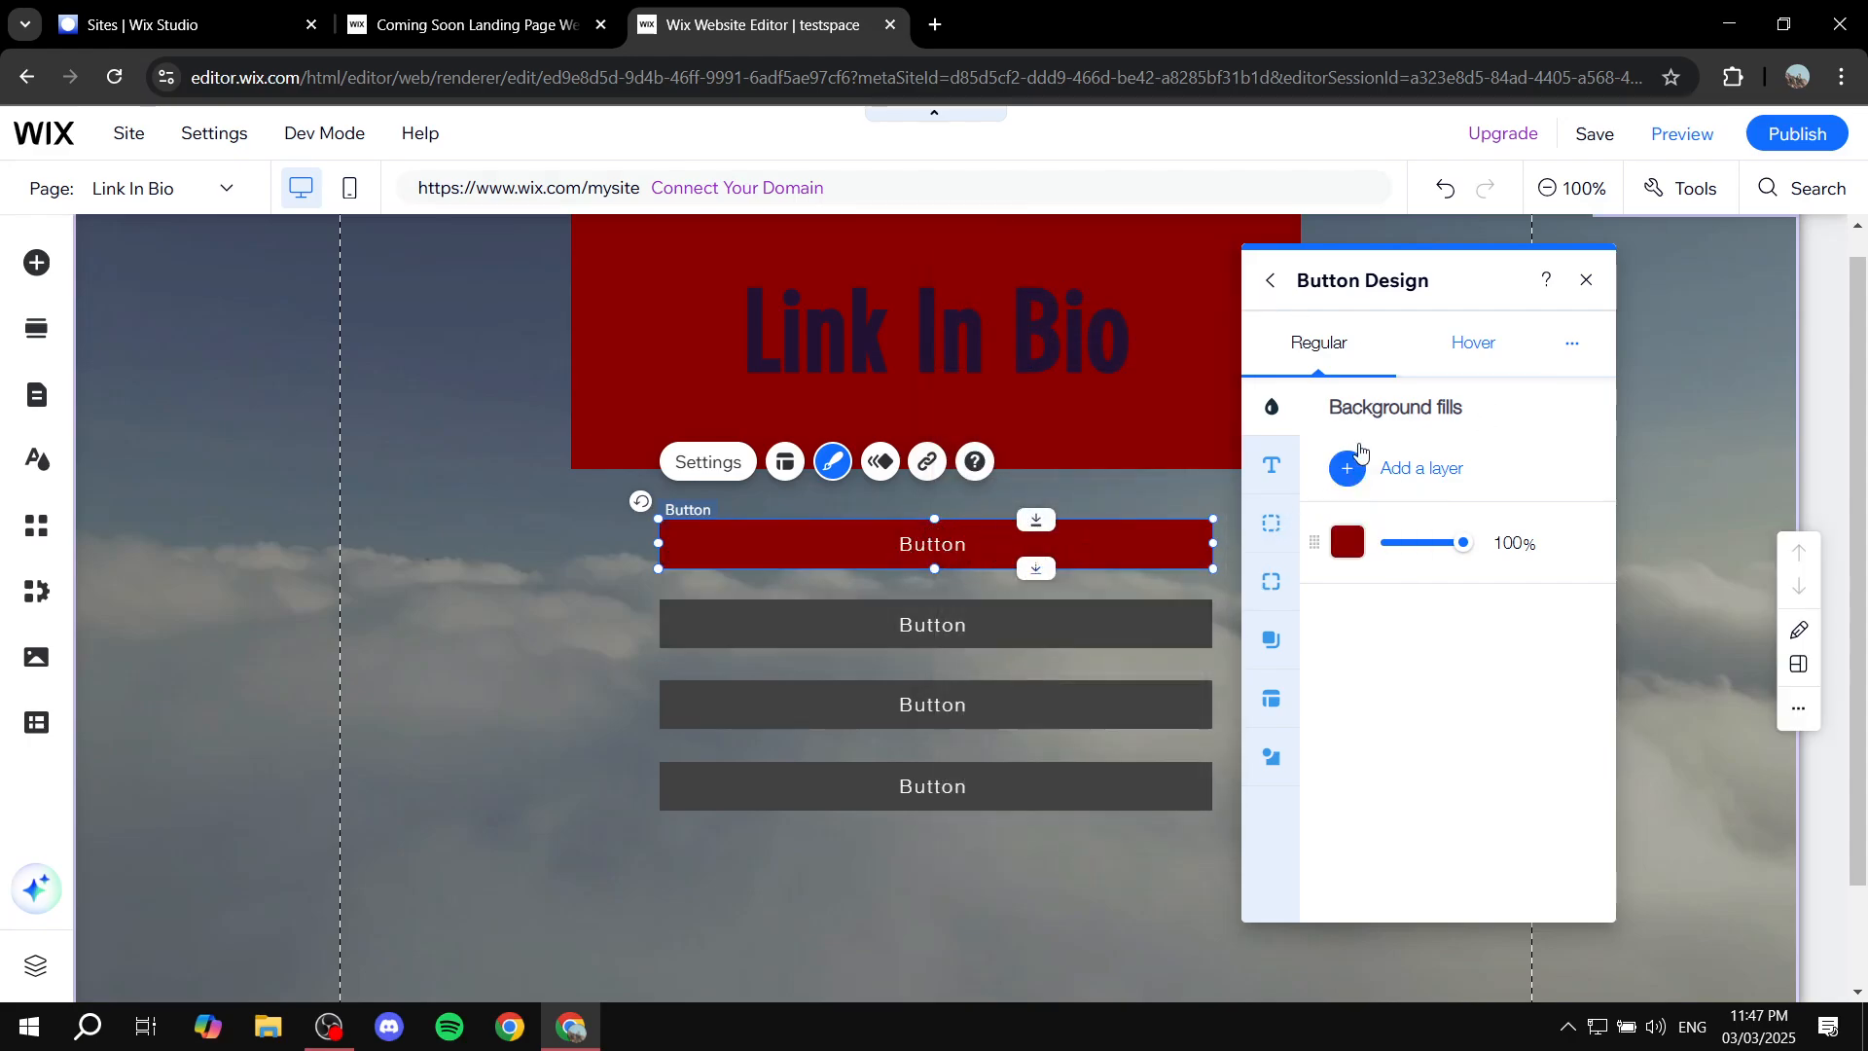
# Set the first button's hover background fill to dark red #8B0000 at 72% opacity.
pyautogui.click(1271, 465)
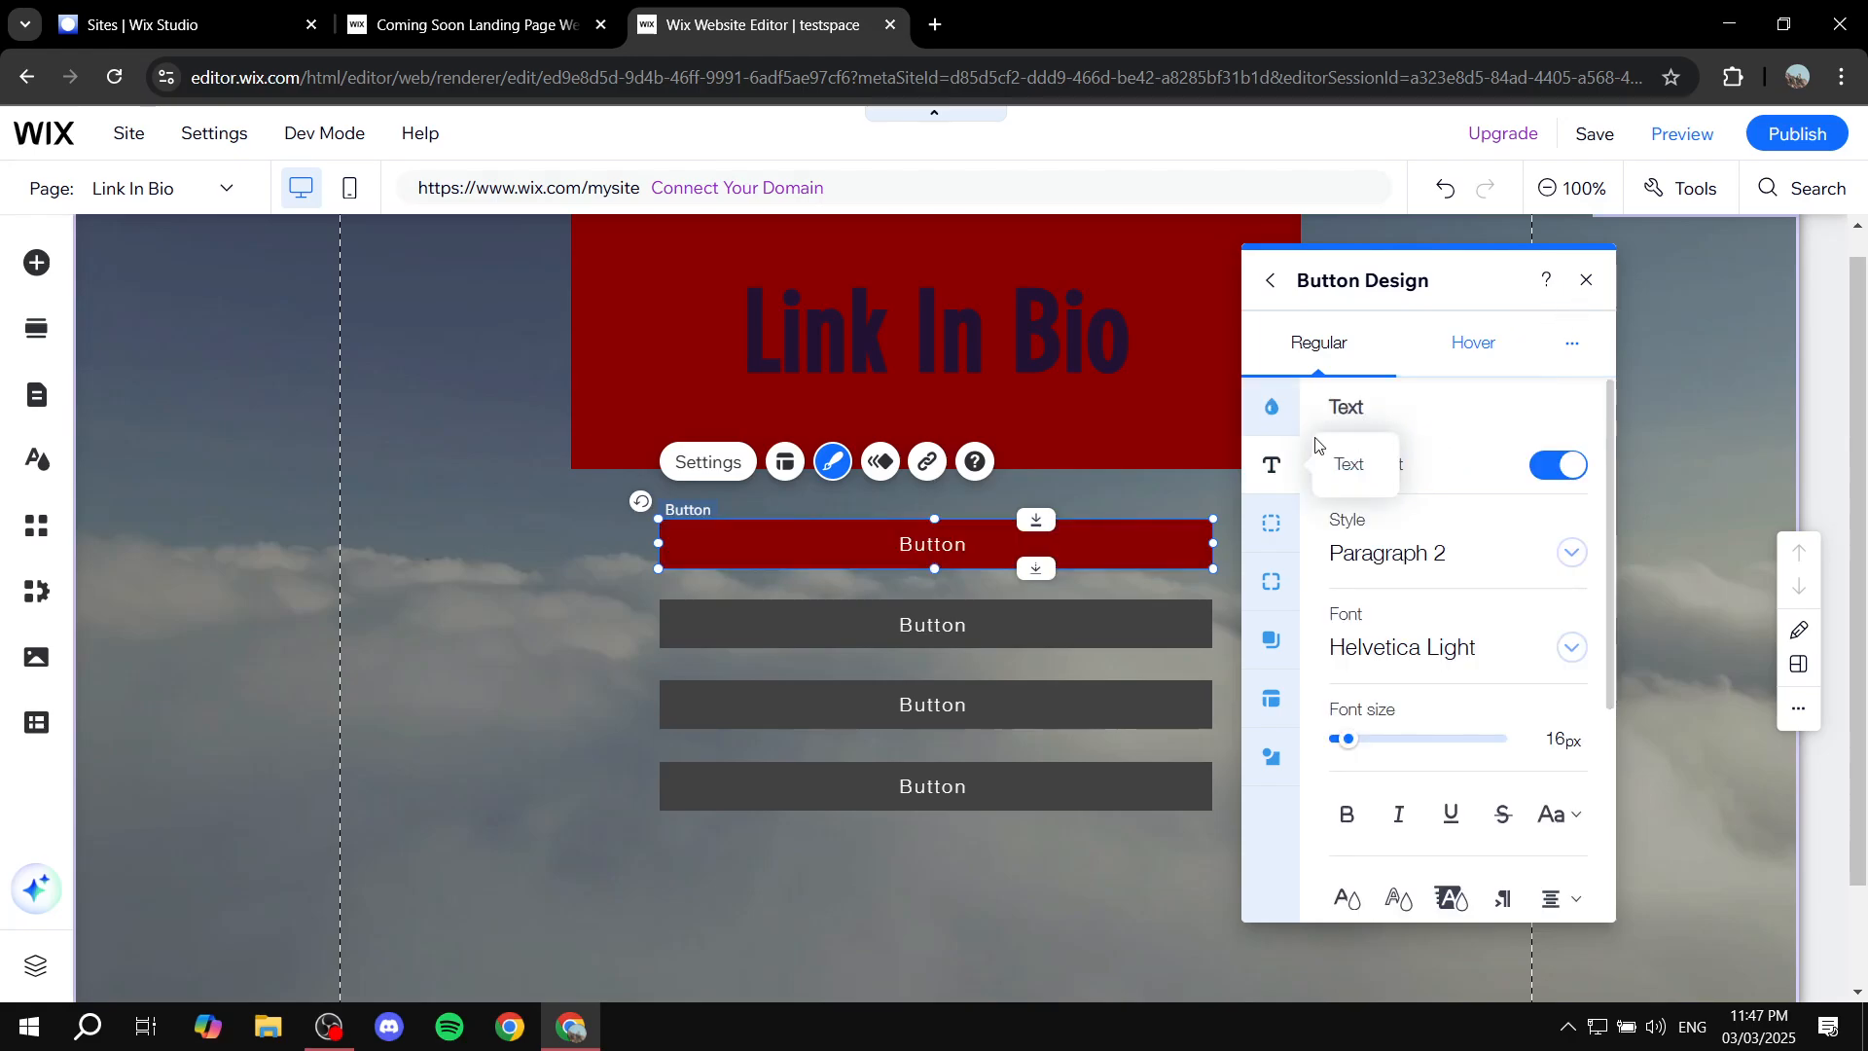
pyautogui.click(1269, 525)
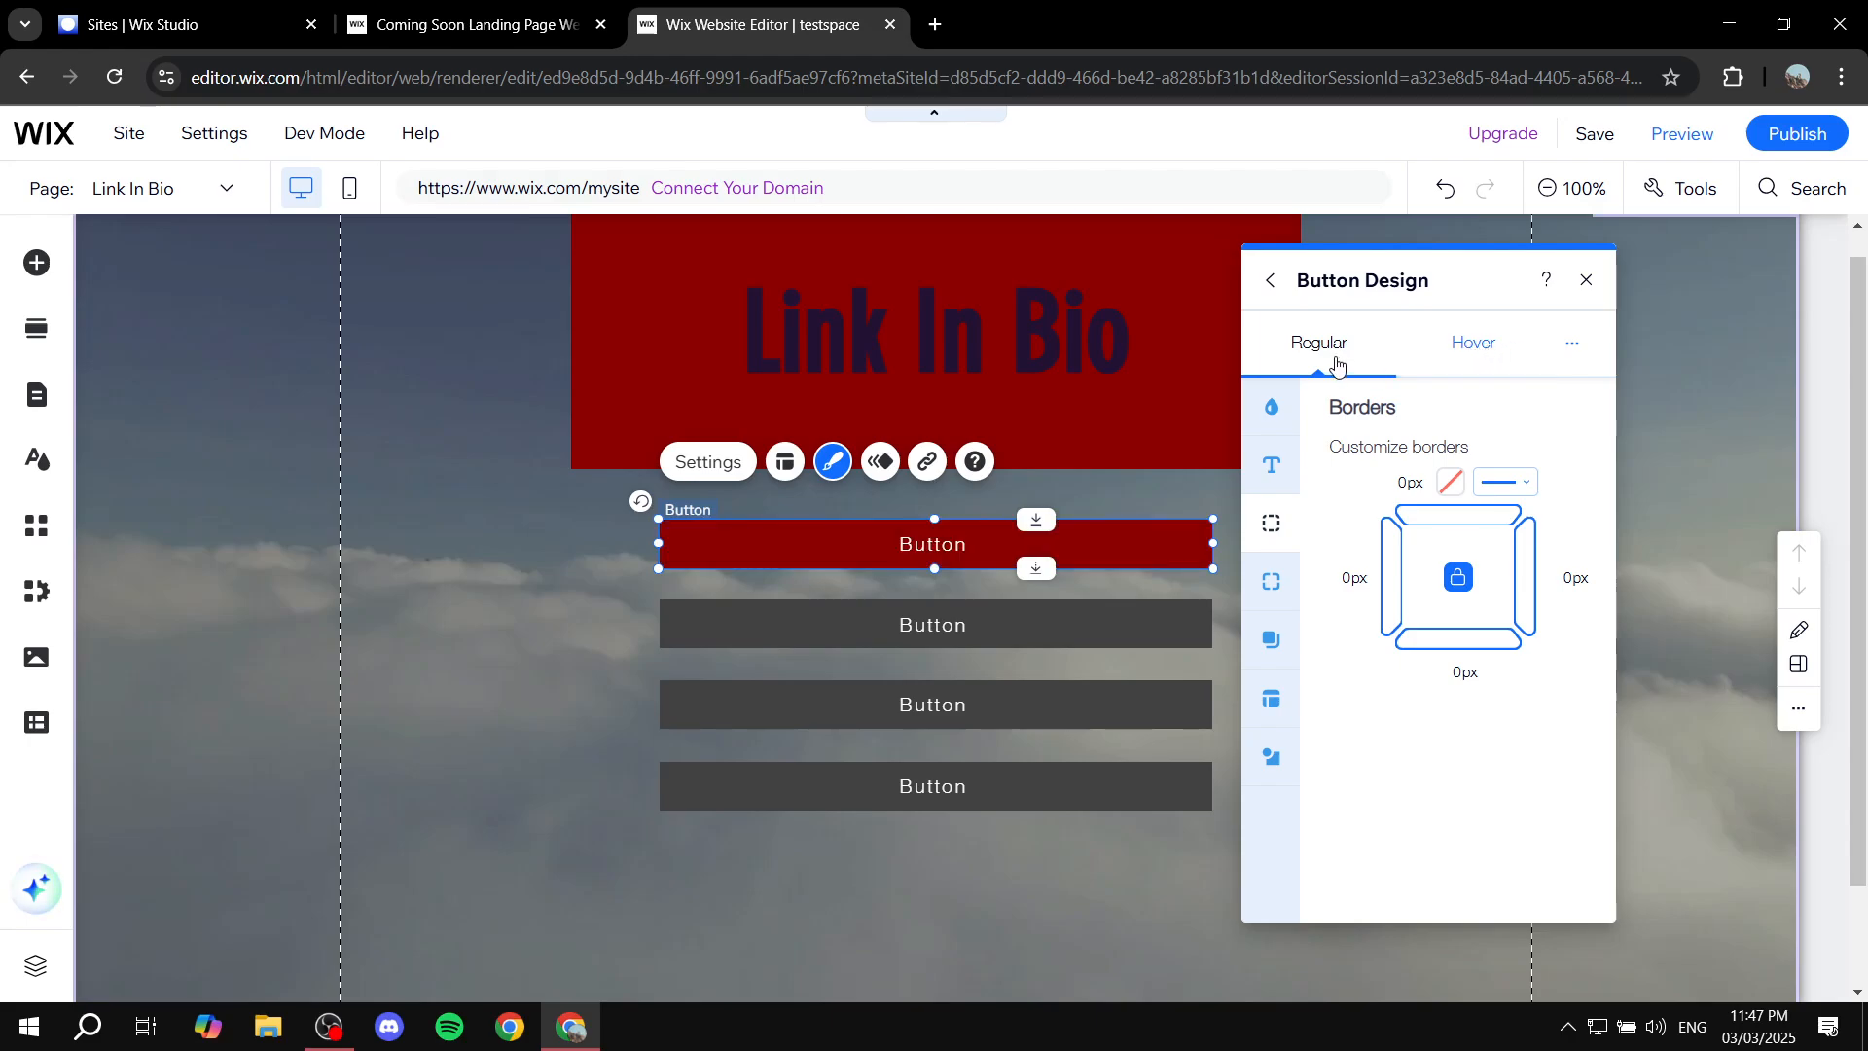
pyautogui.click(1444, 352)
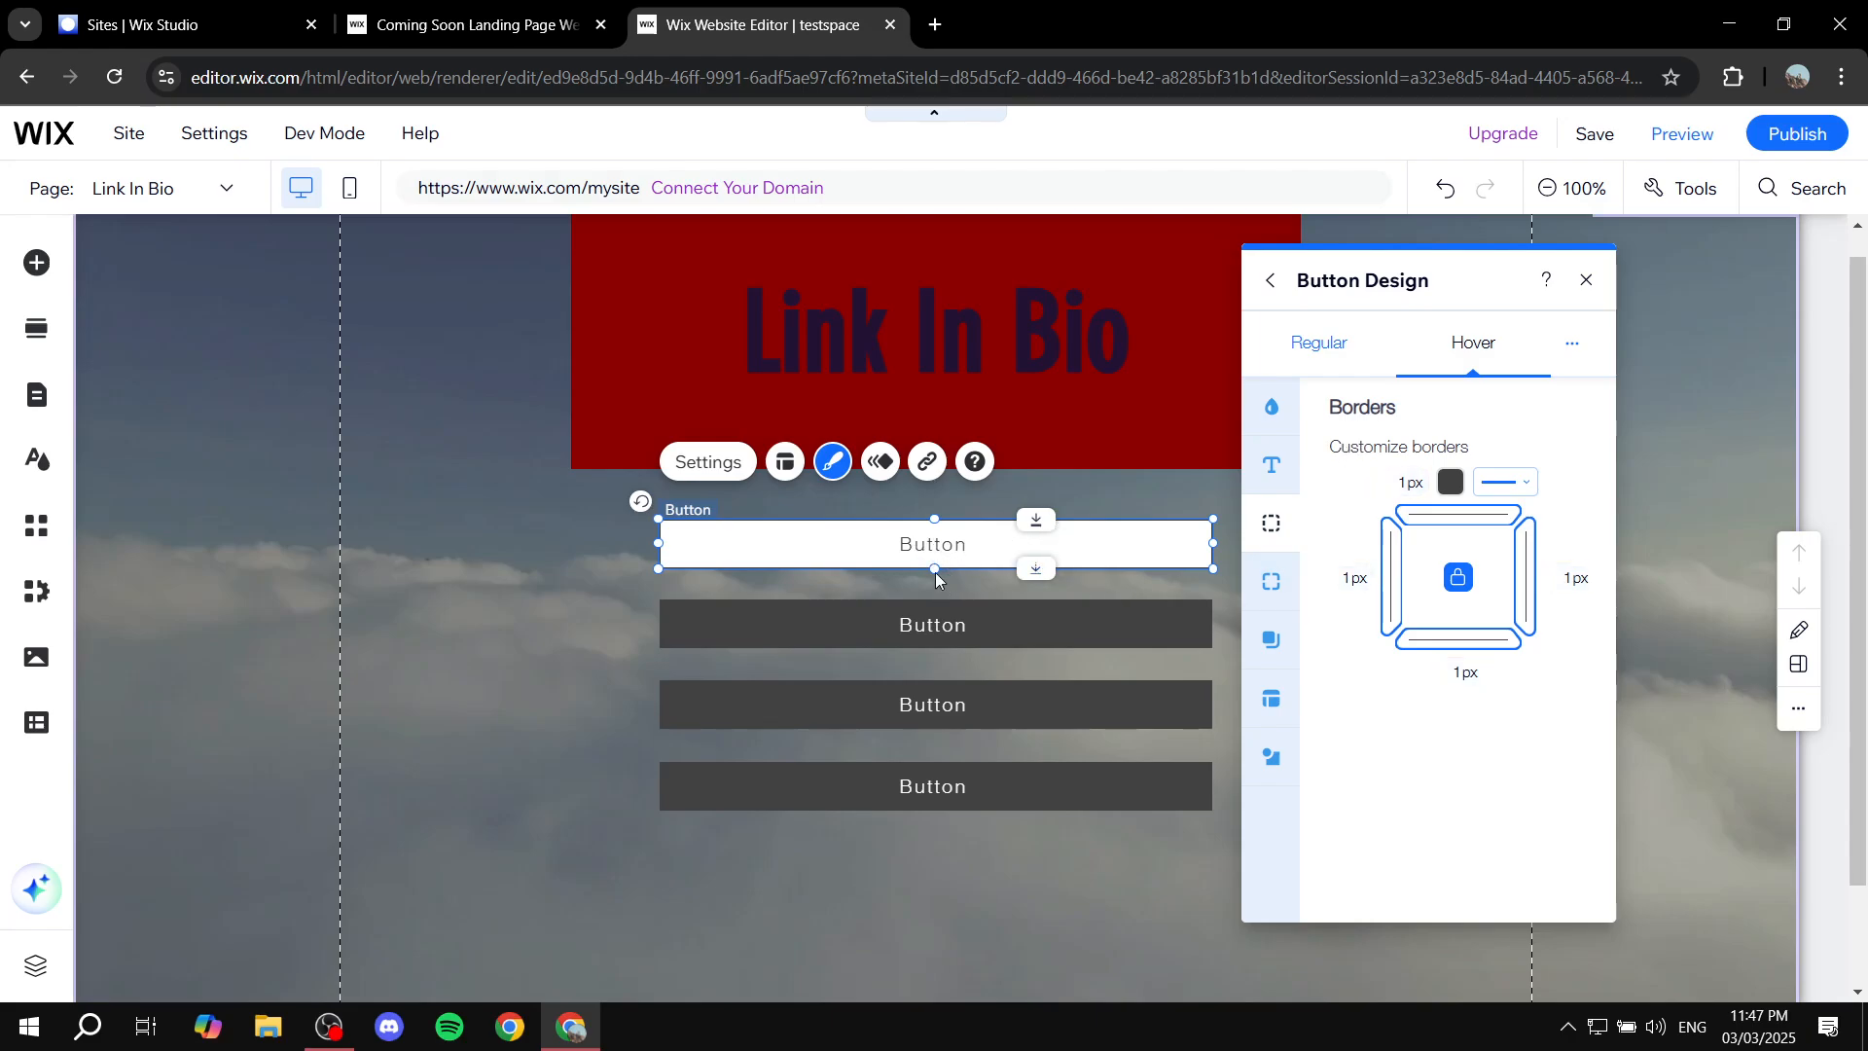
pyautogui.click(1271, 407)
pyautogui.click(1348, 543)
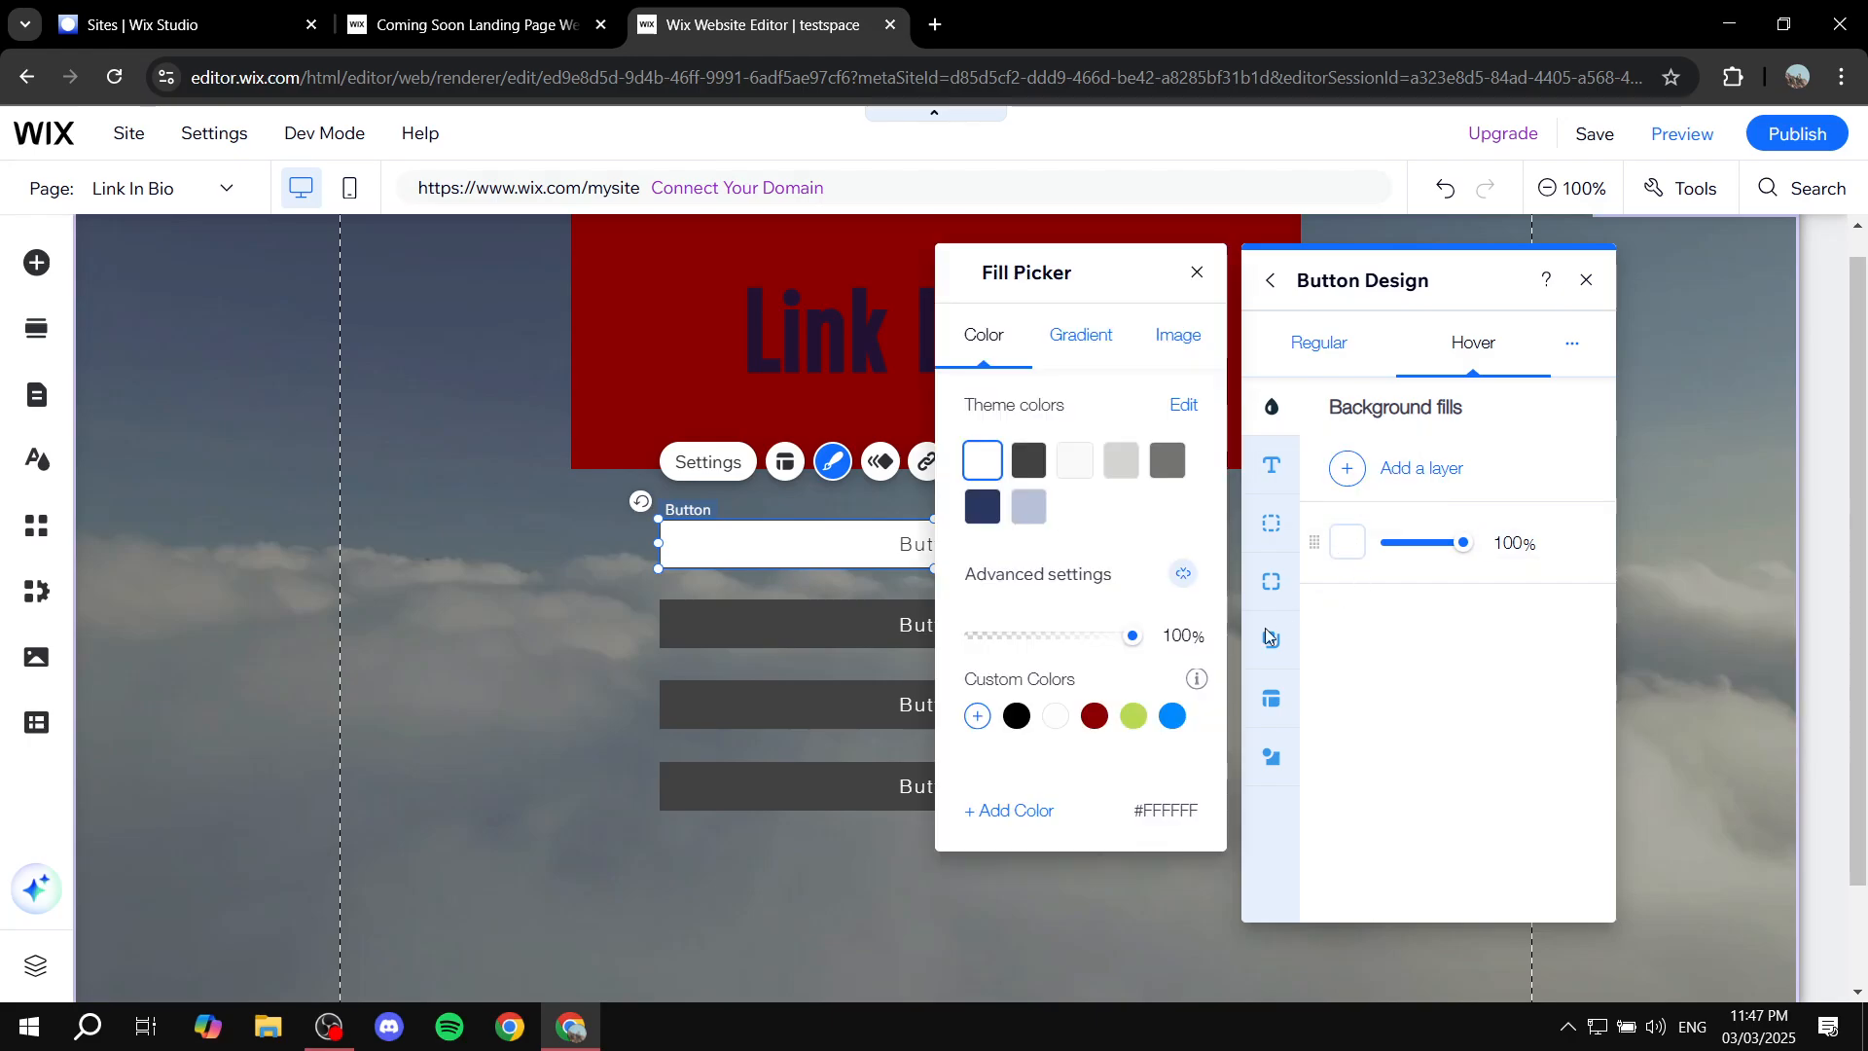
pyautogui.click(1094, 717)
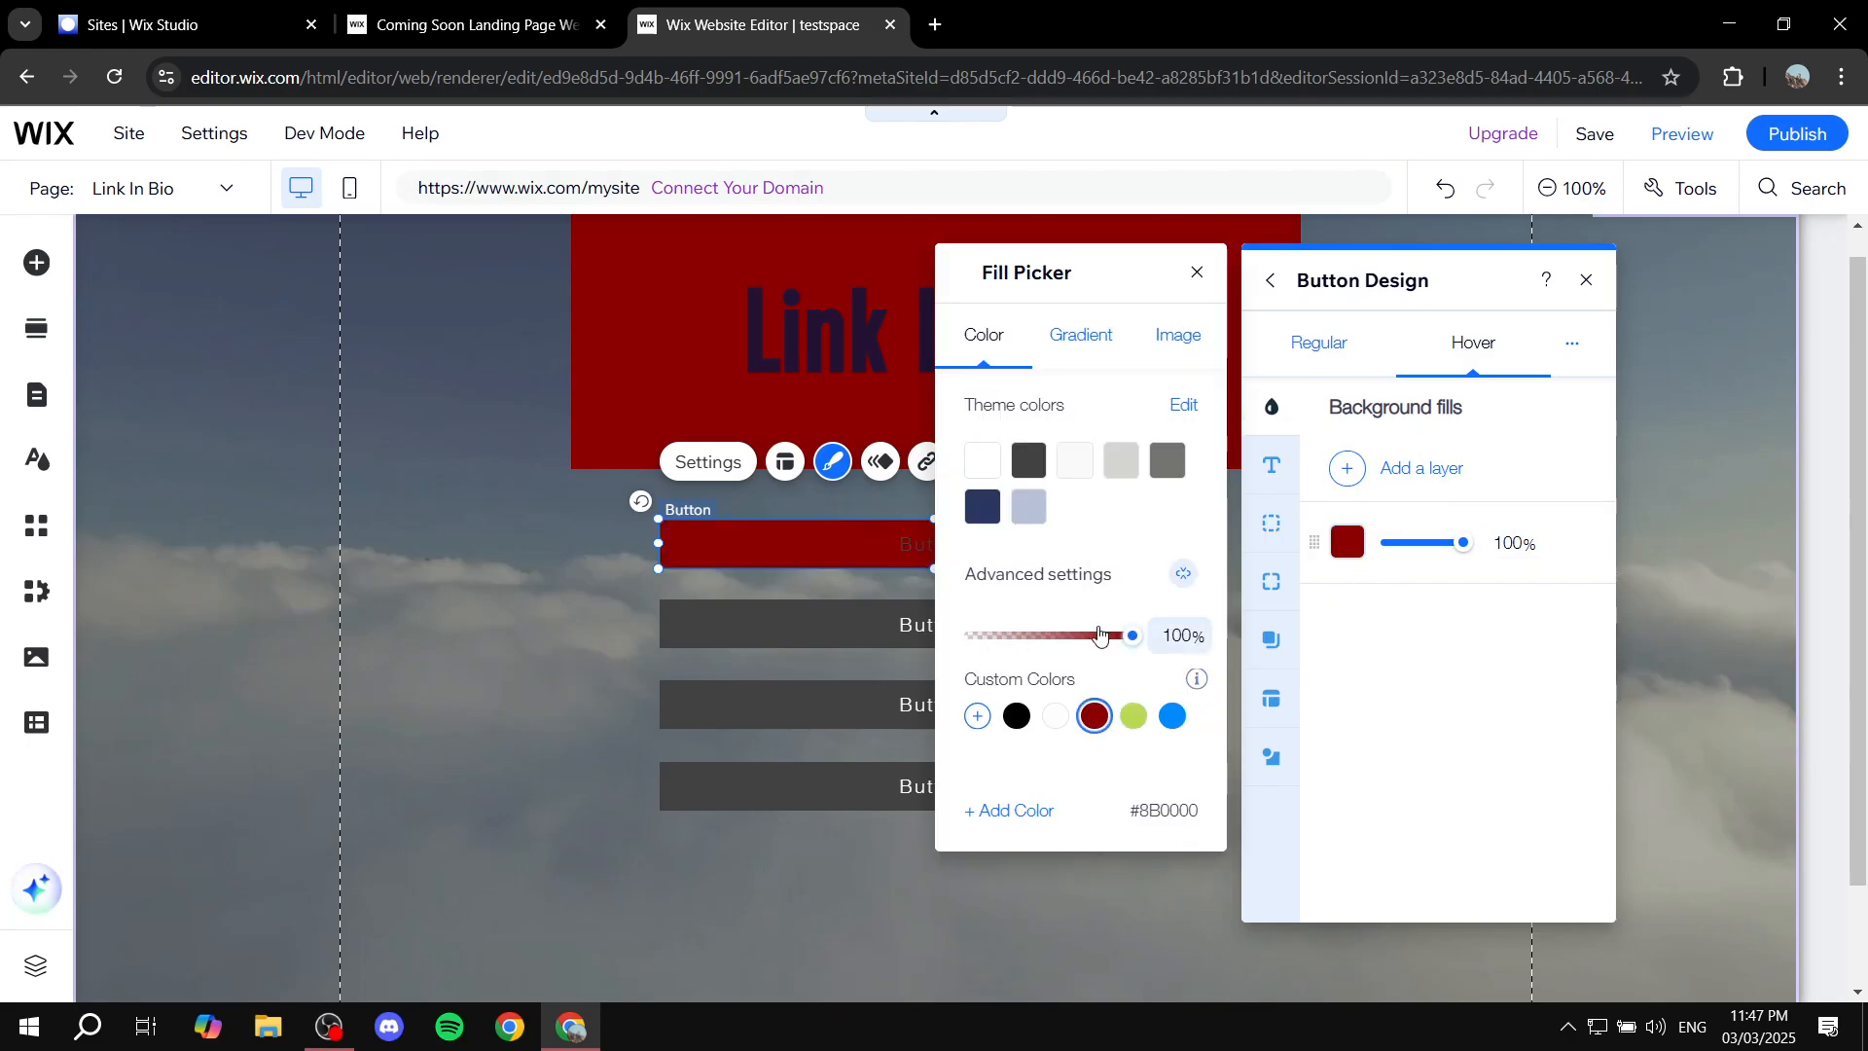
pyautogui.moveTo(1116, 644); pyautogui.dragTo(1087, 639)
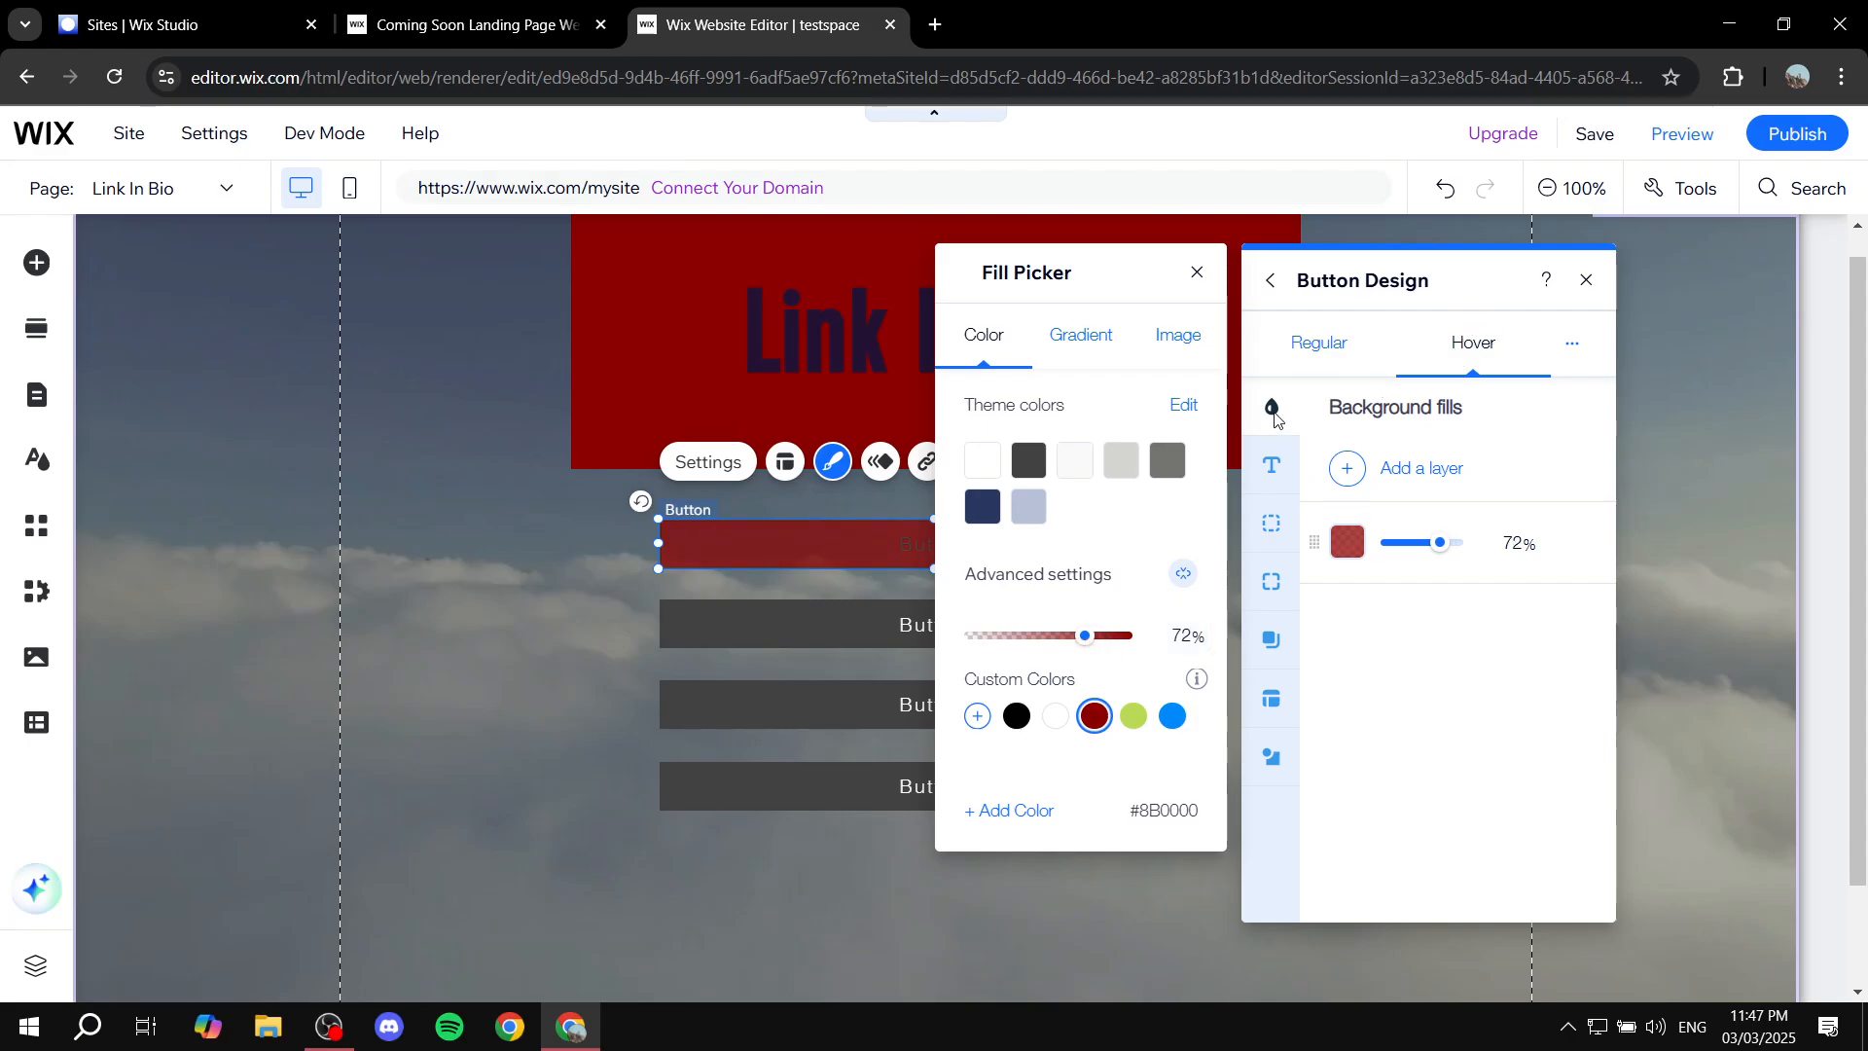
# Set the first button's hover text color to the custom green #BADA55.
pyautogui.click(1263, 470)
pyautogui.click(1272, 477)
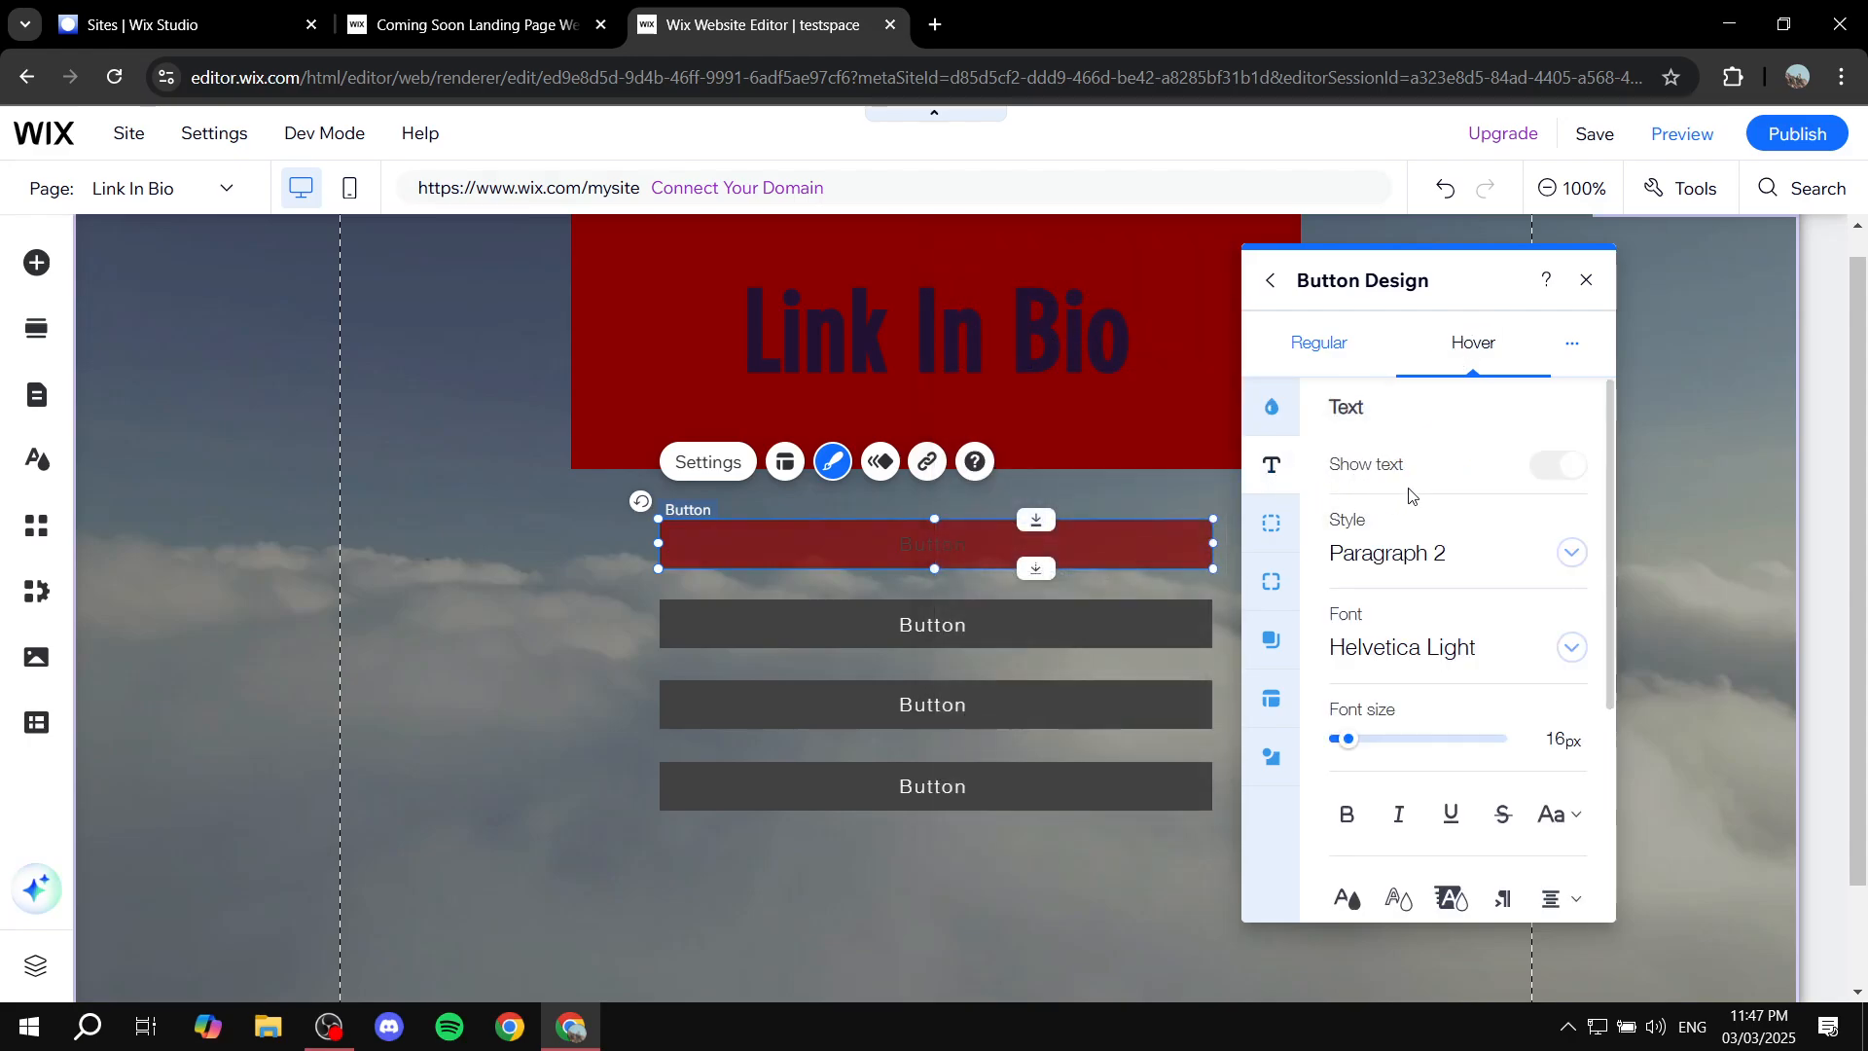
pyautogui.click(1347, 899)
pyautogui.click(1133, 650)
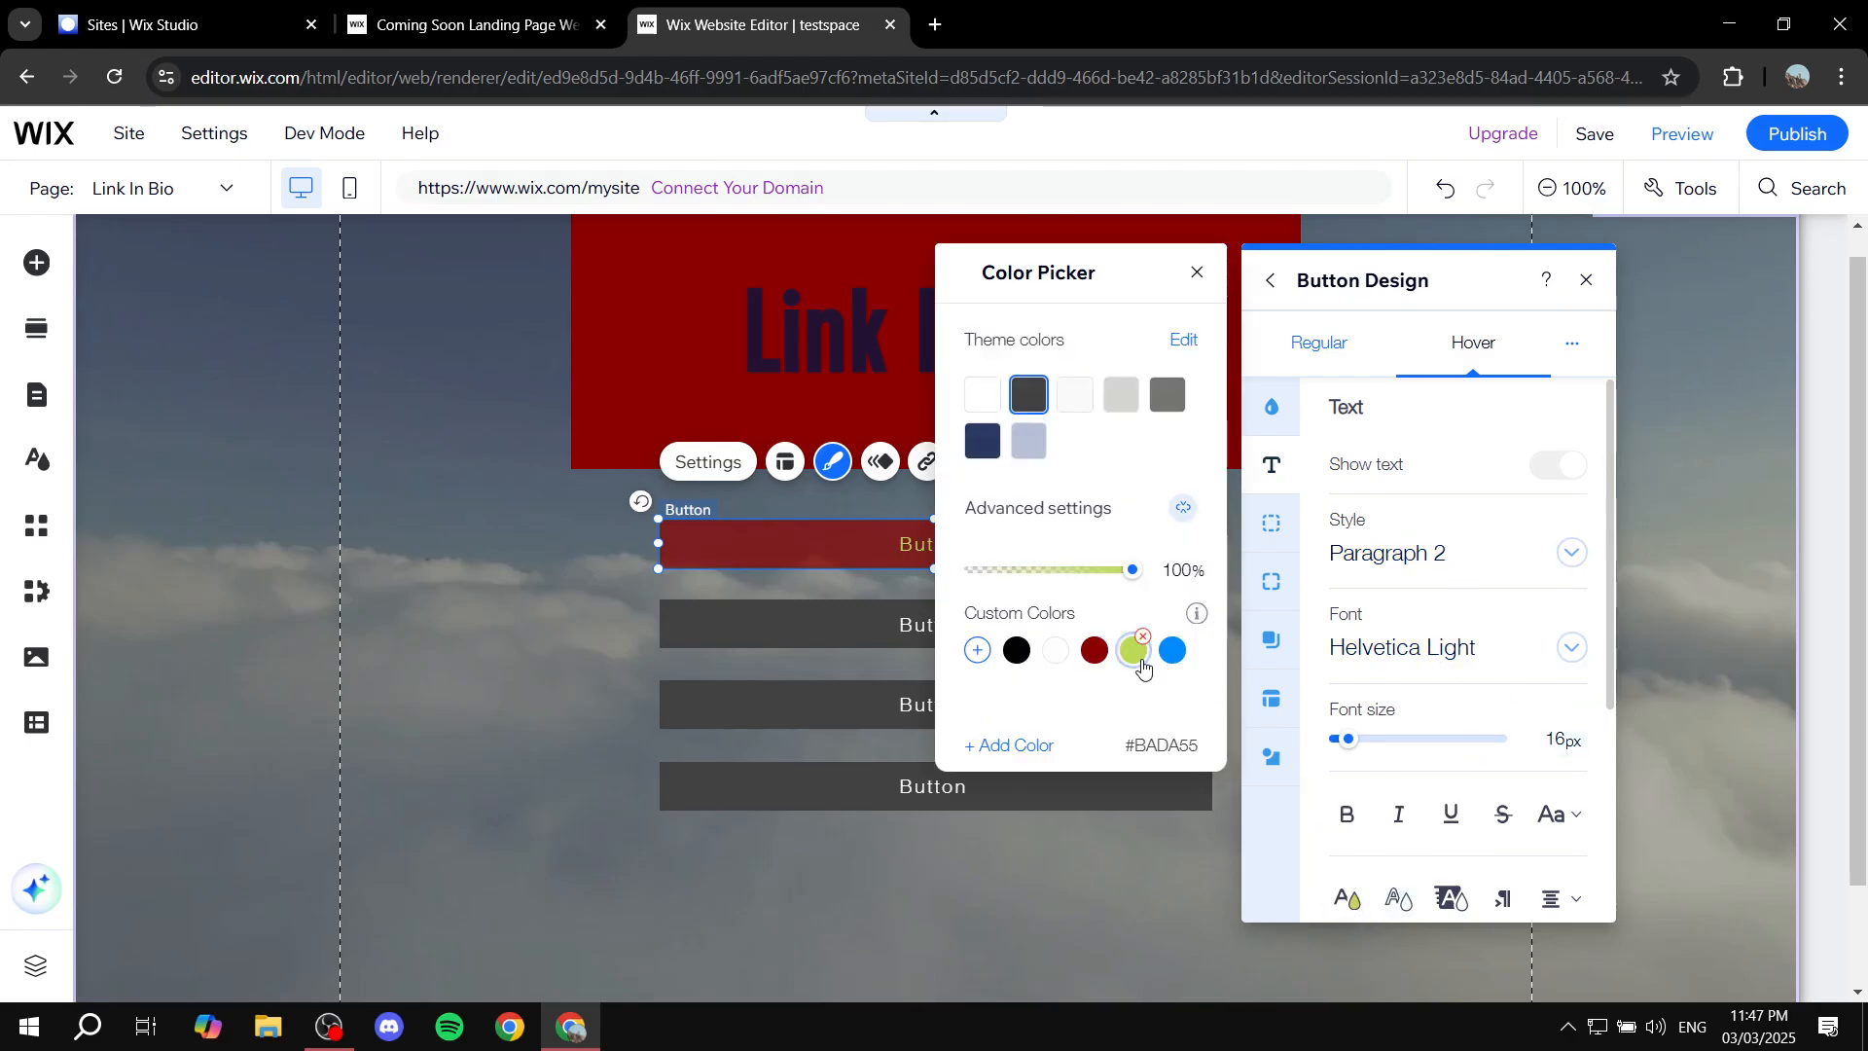
# Link the first button to the web address google.com, opening in a new window.
pyautogui.click(1466, 281)
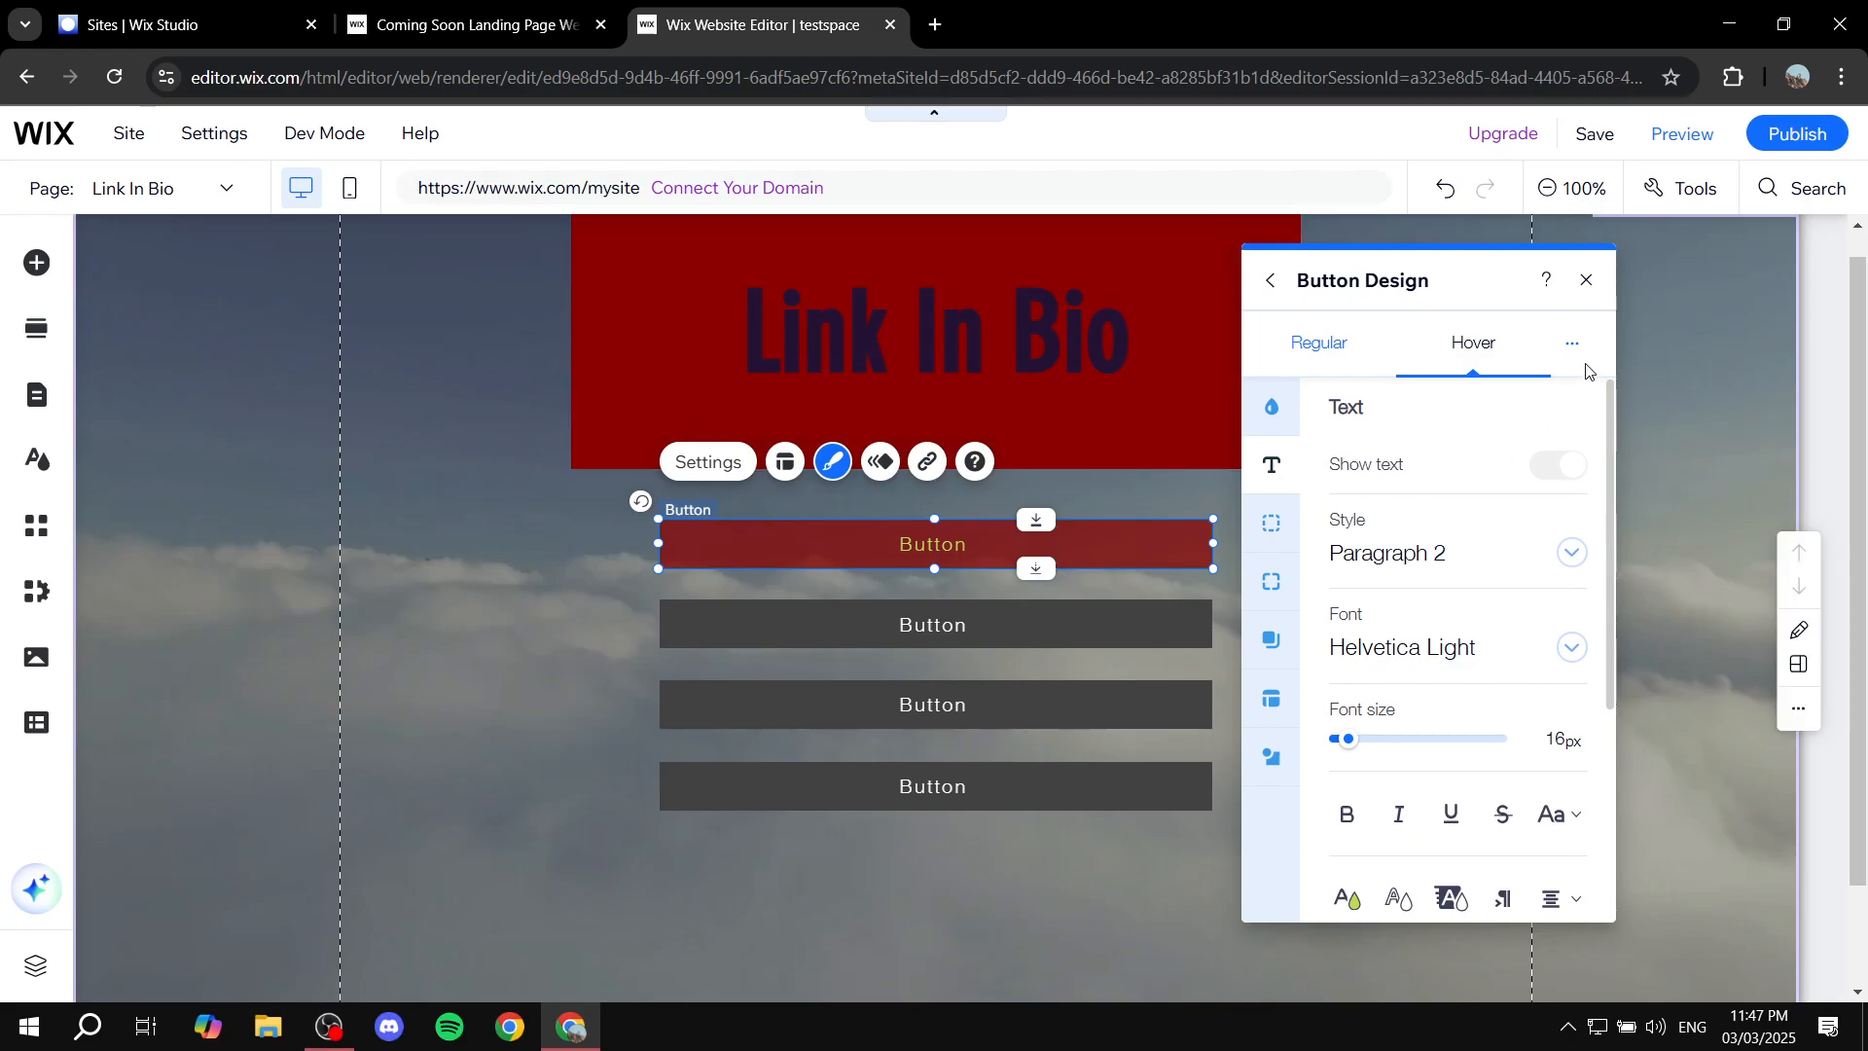
pyautogui.click(1583, 290)
pyautogui.click(1048, 646)
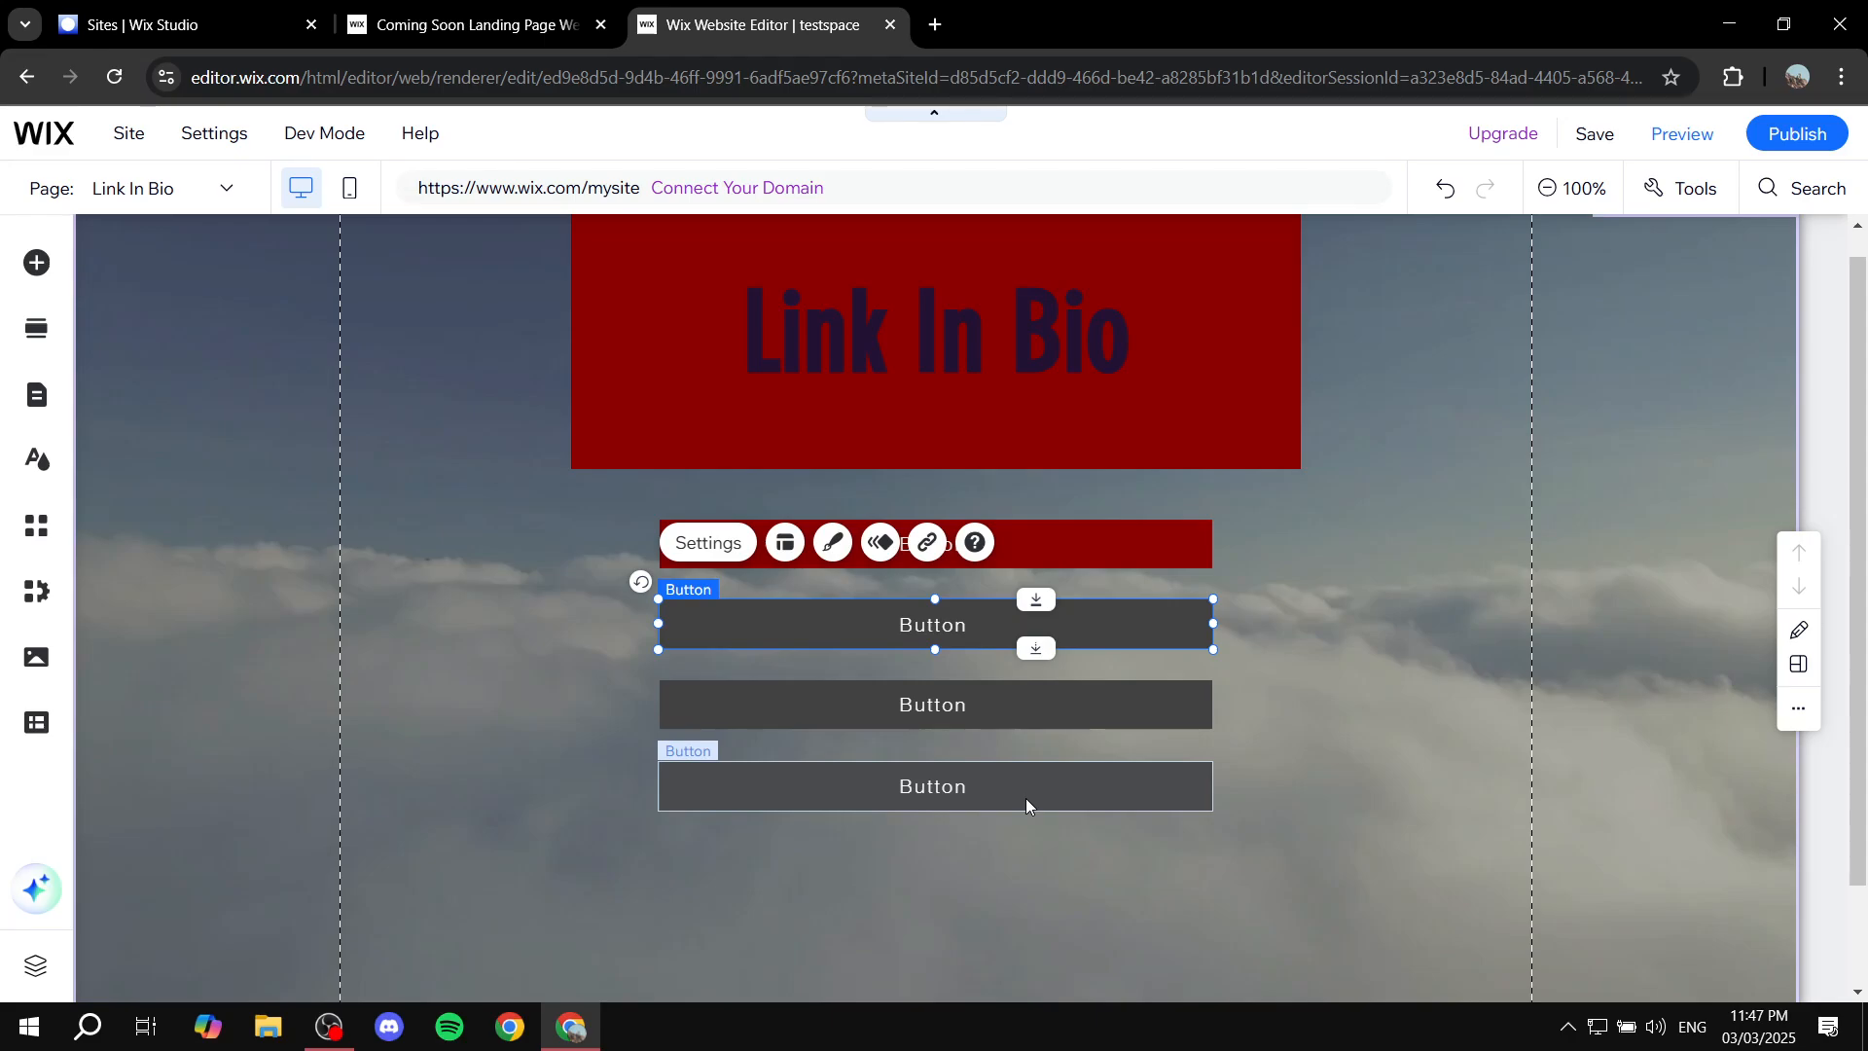
pyautogui.click(1080, 541)
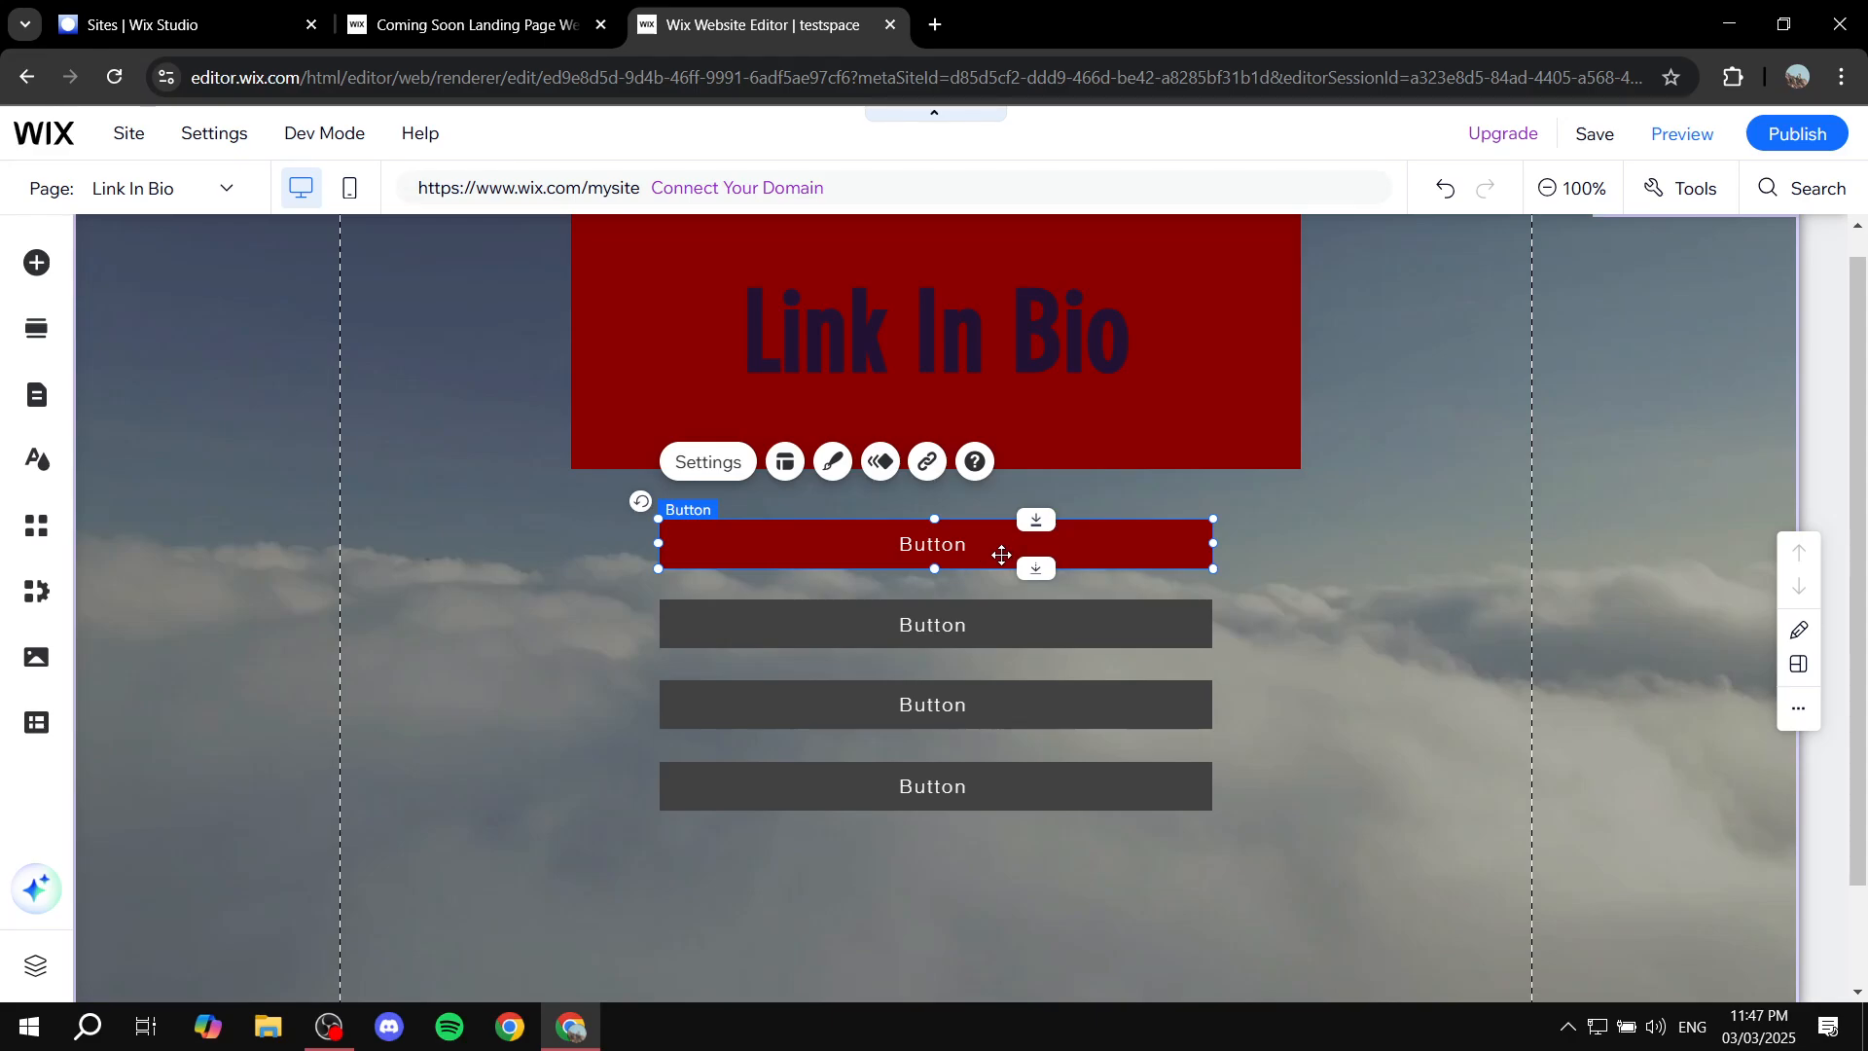
pyautogui.click(929, 464)
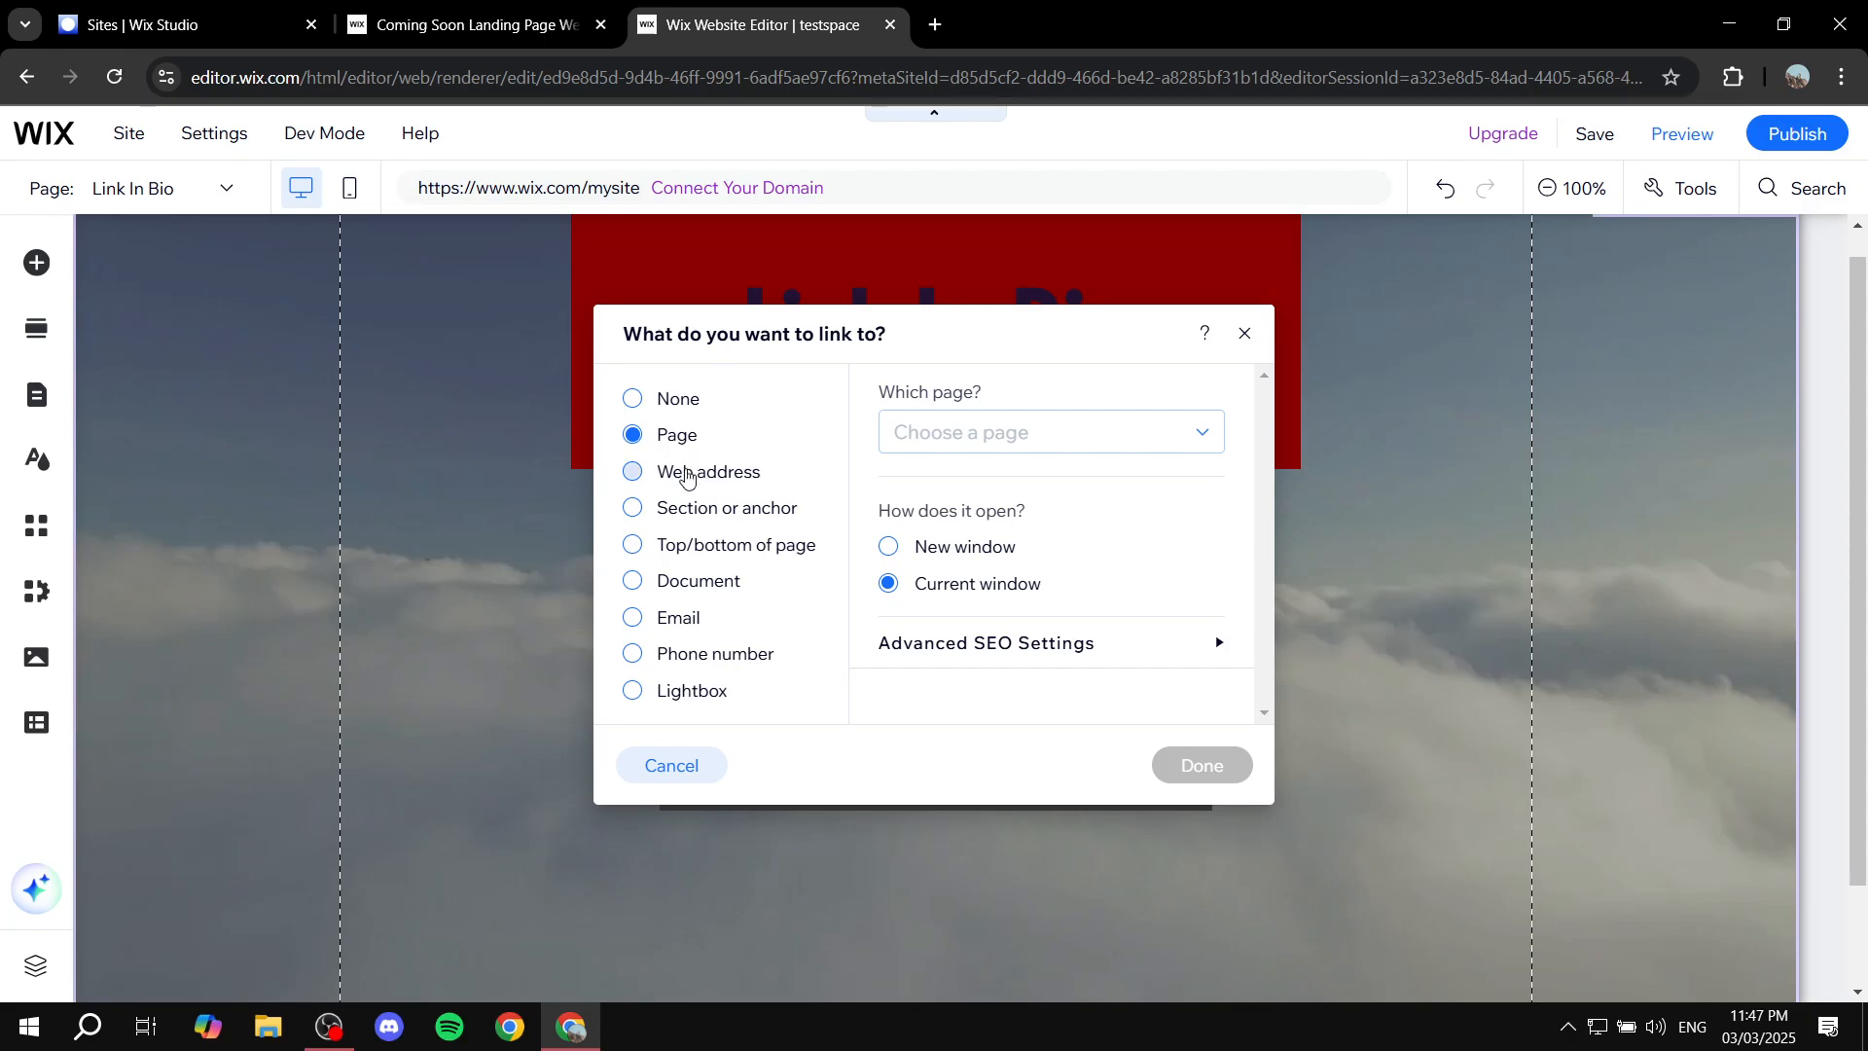
pyautogui.click(686, 477)
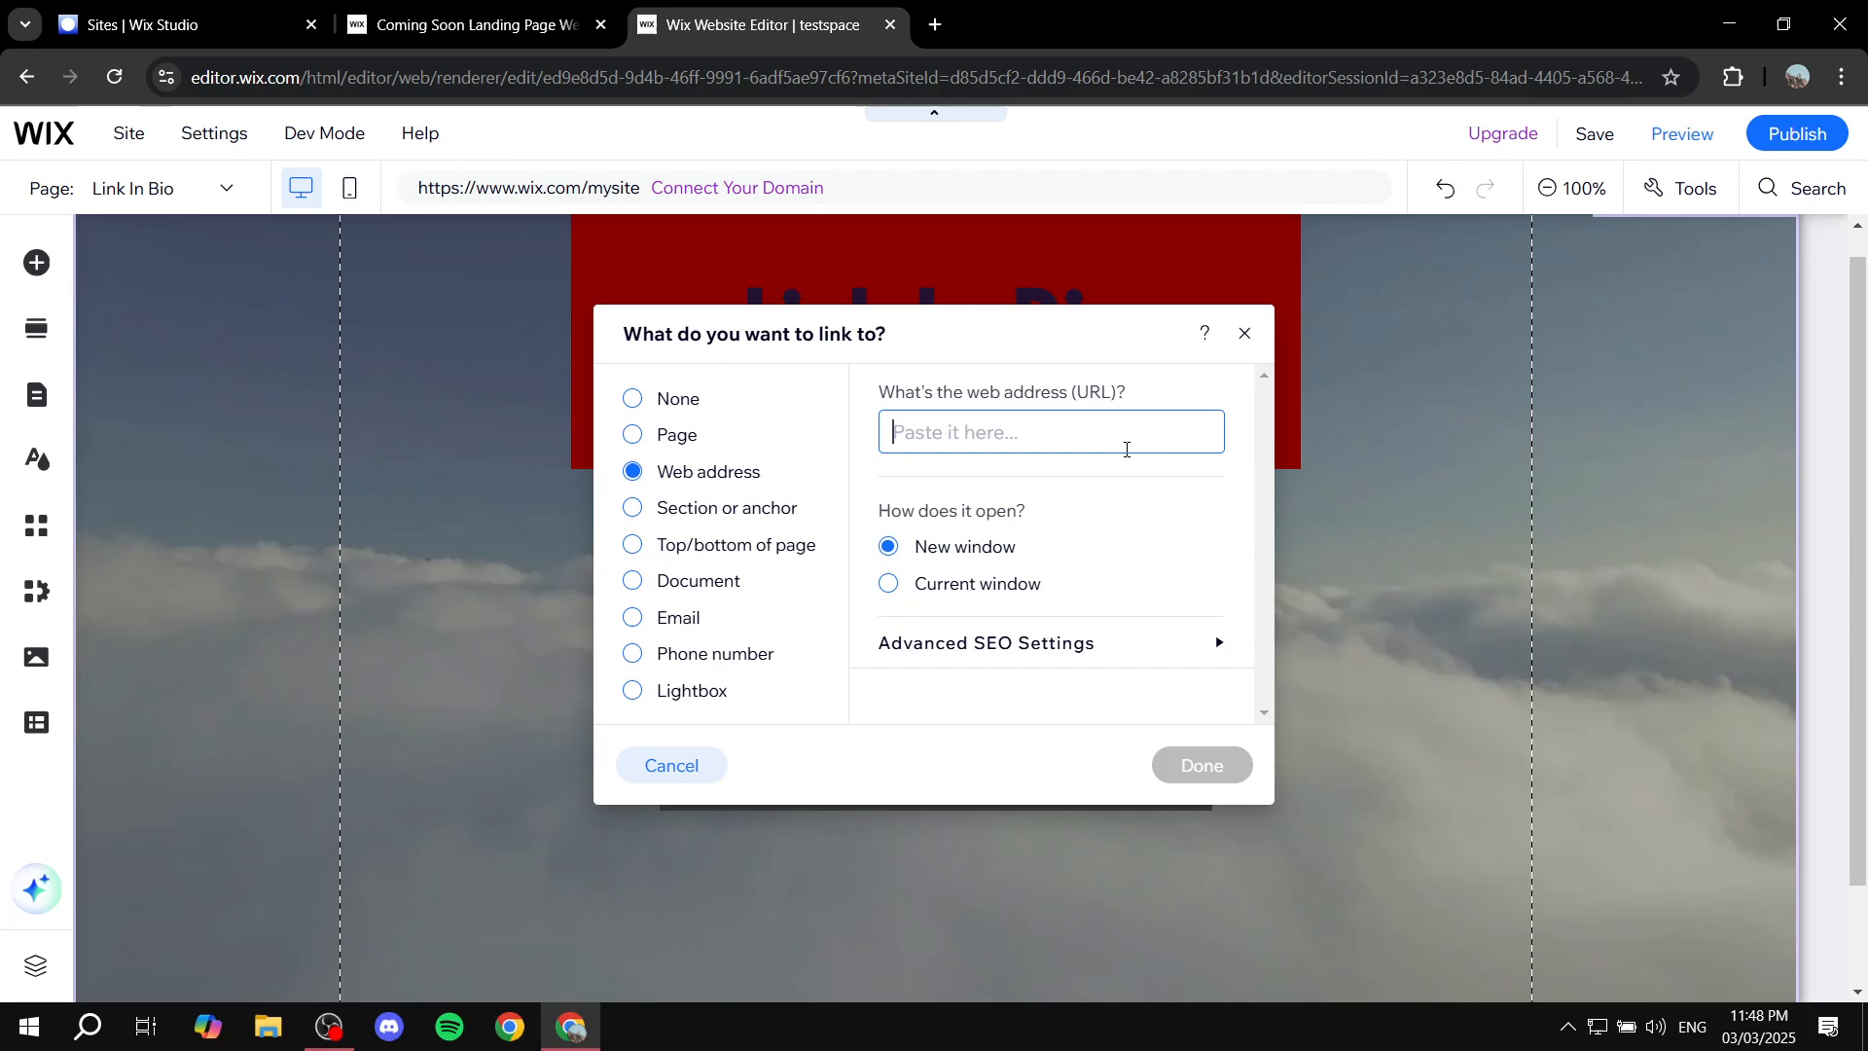
pyautogui.write('google.com')
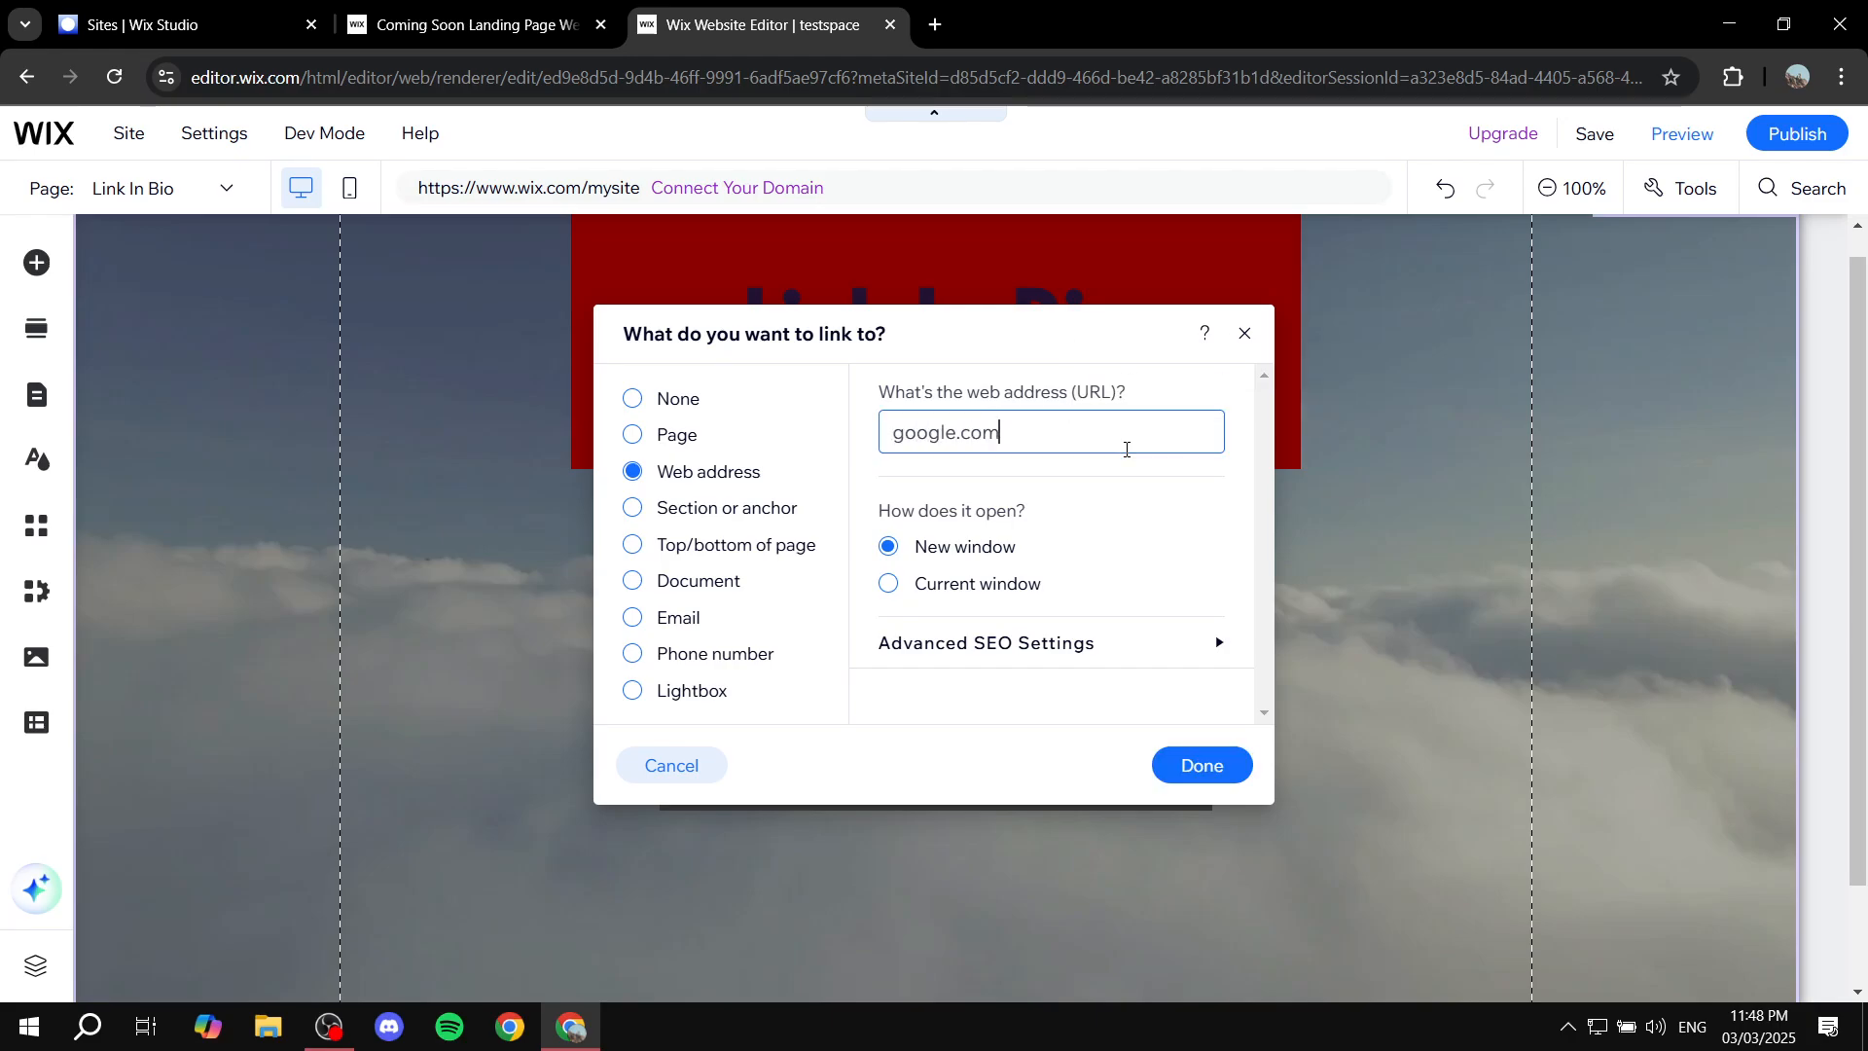
pyautogui.click(1207, 769)
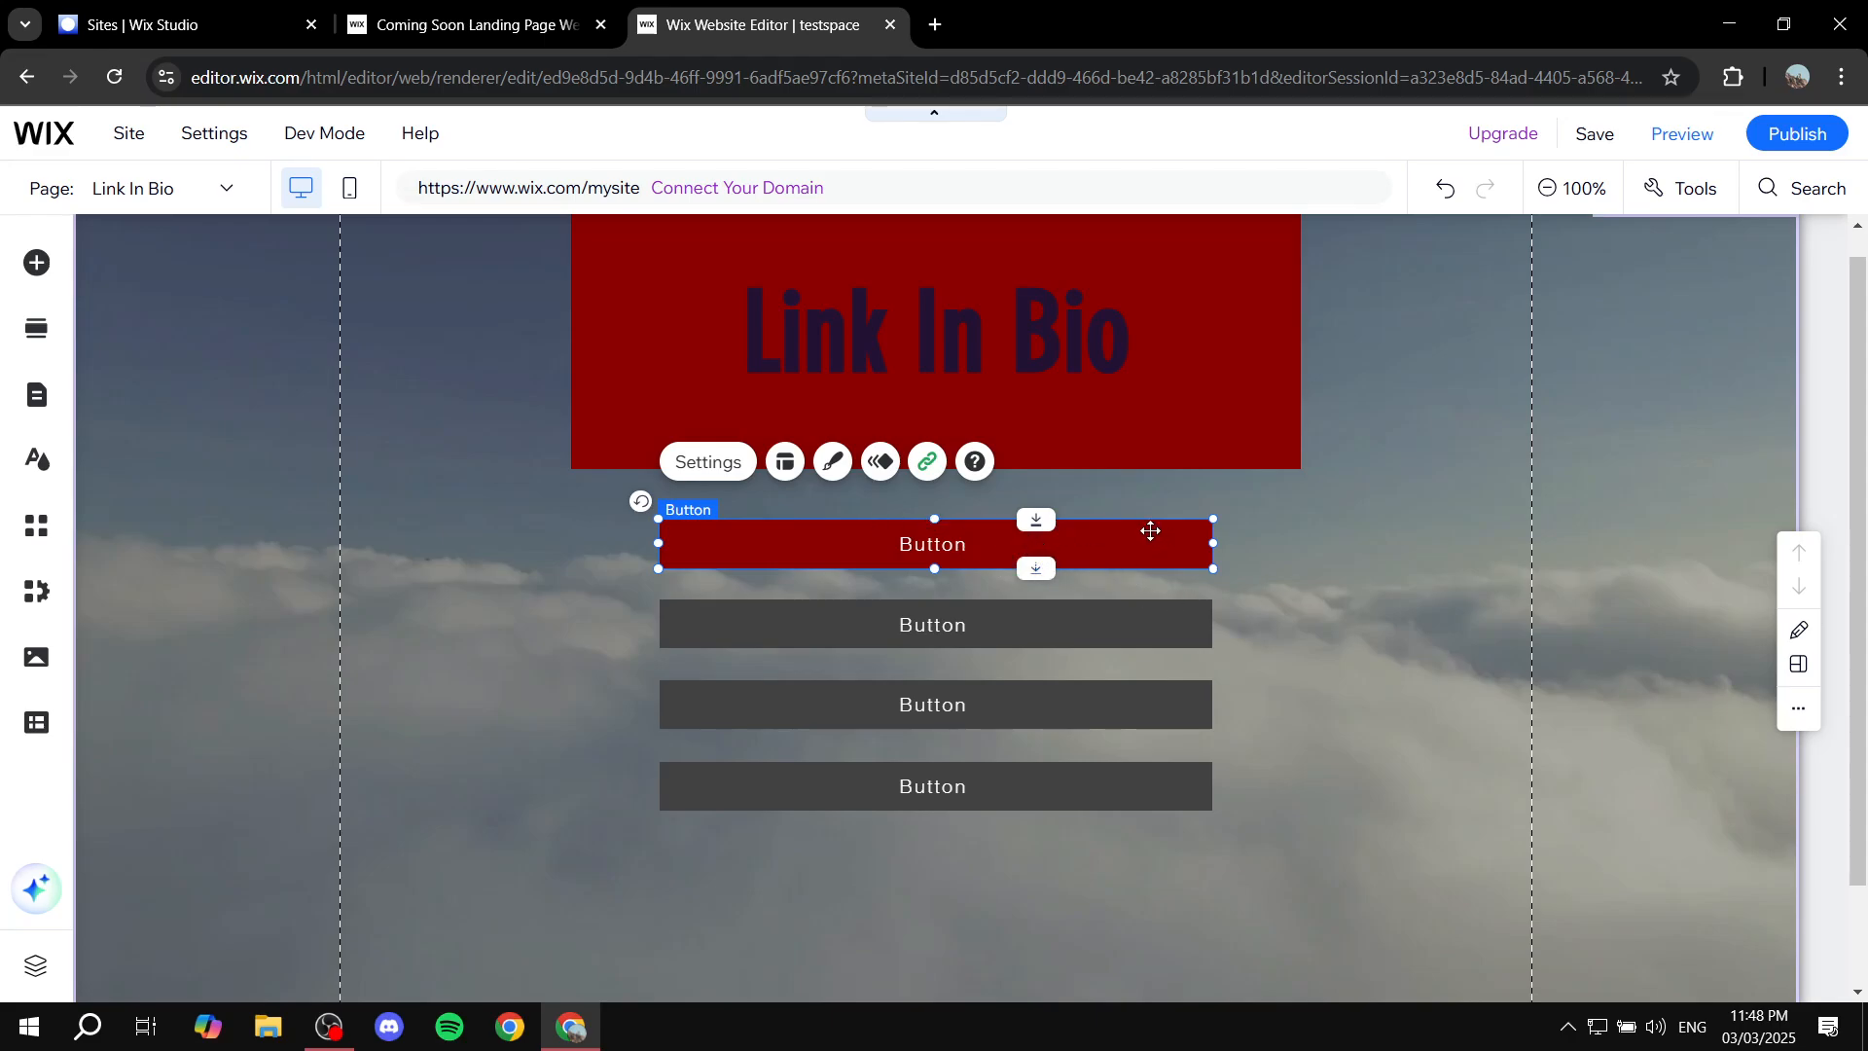
# Change the first button's text to Youtube.
pyautogui.click(705, 463)
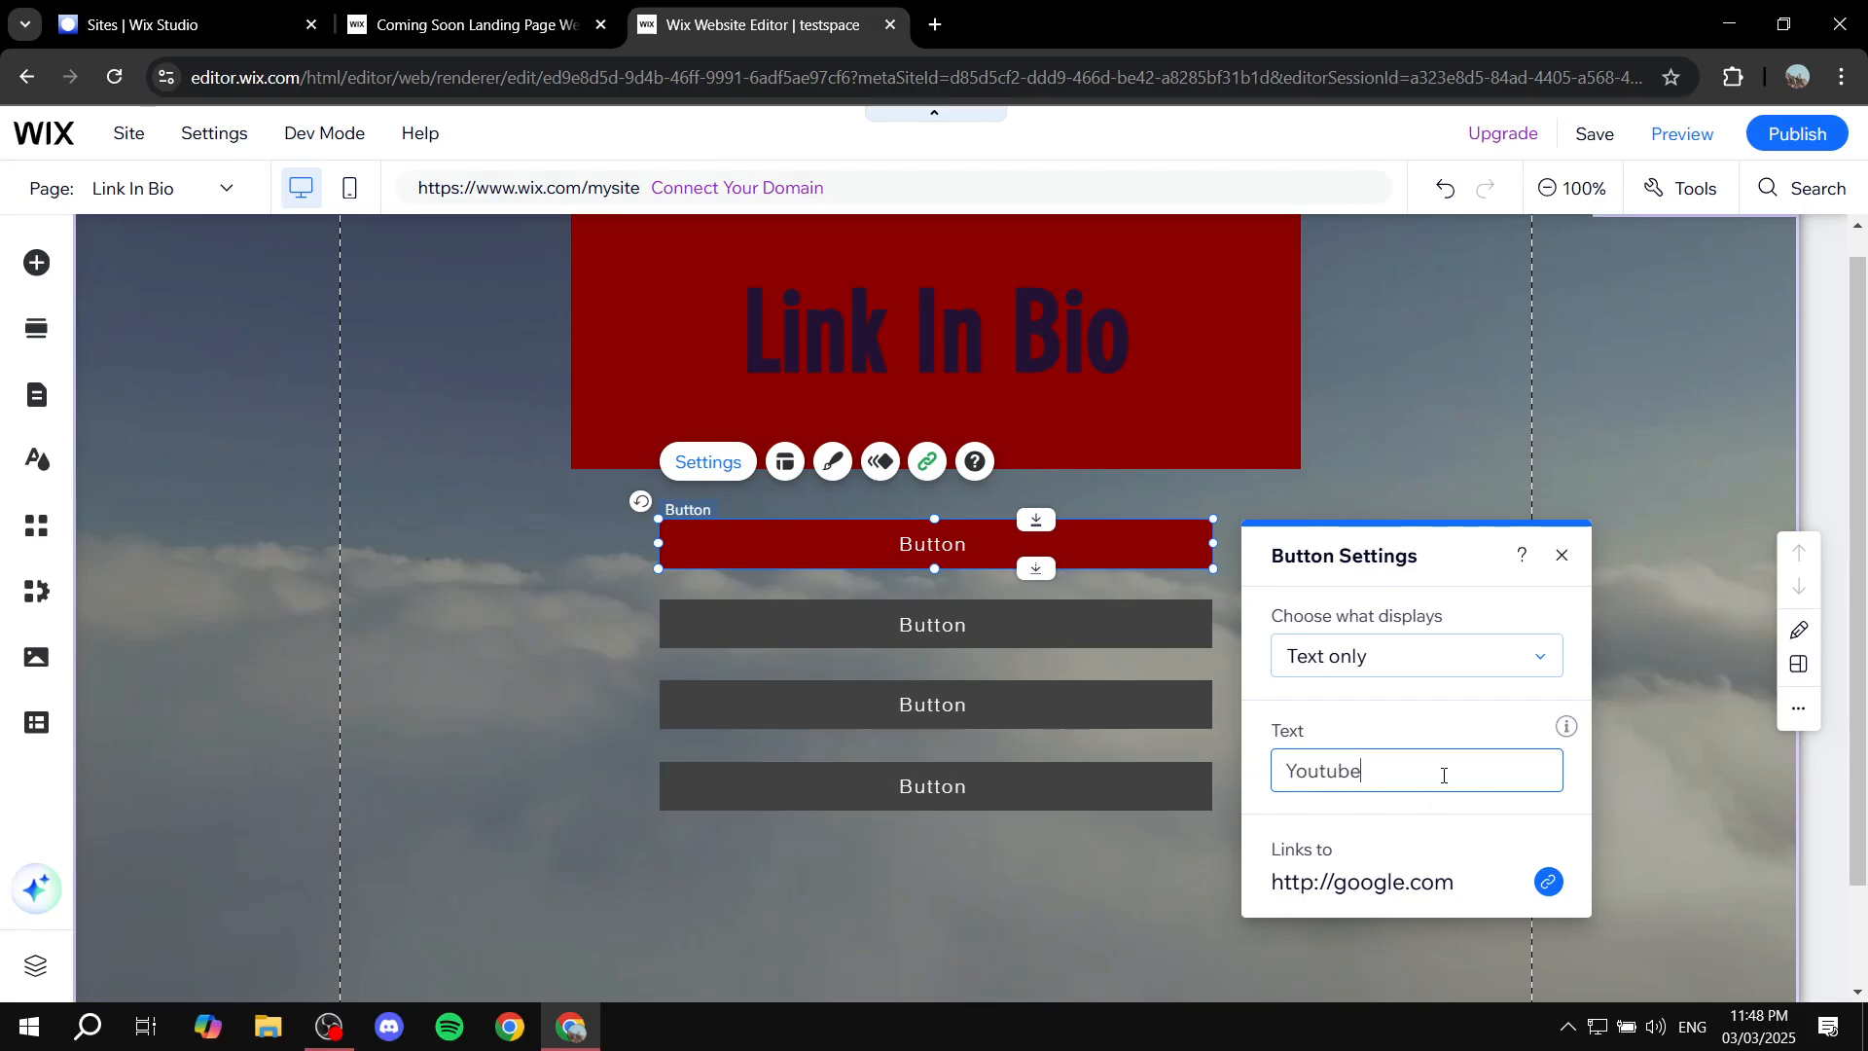
pyautogui.click(1562, 556)
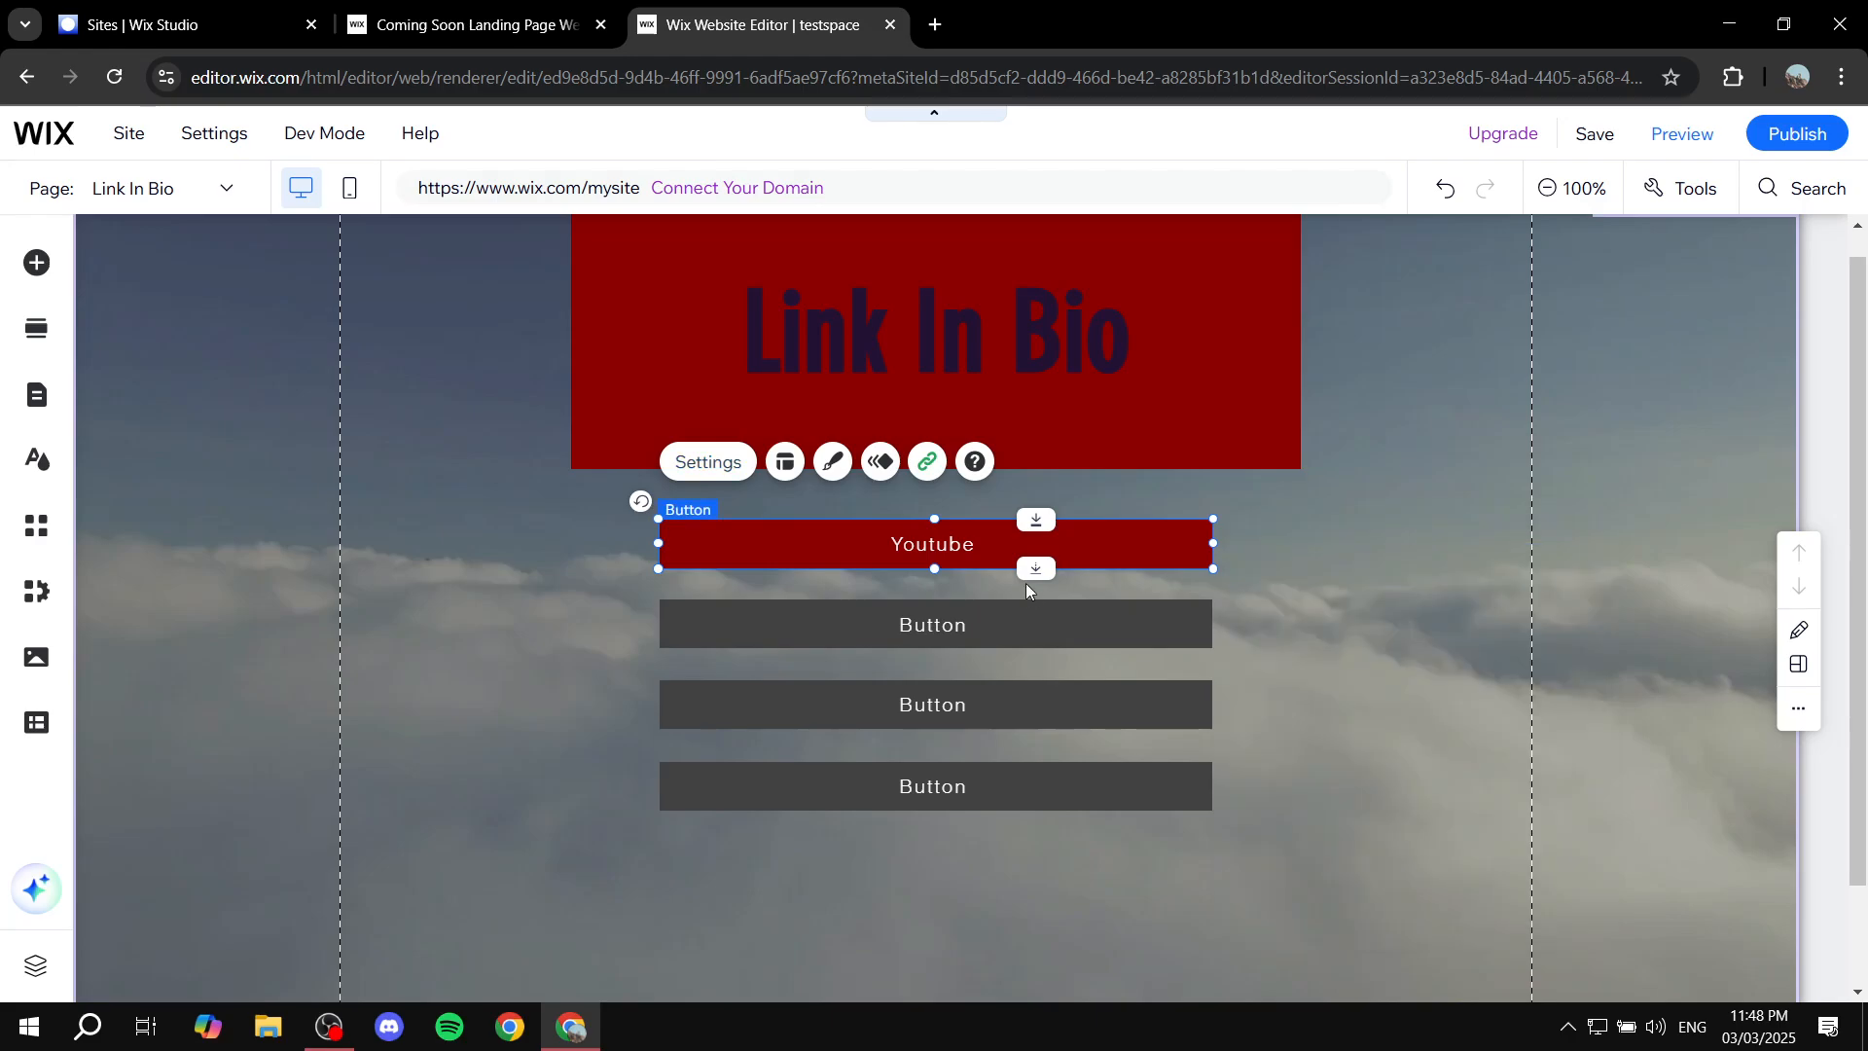
pyautogui.click(998, 624)
pyautogui.click(987, 717)
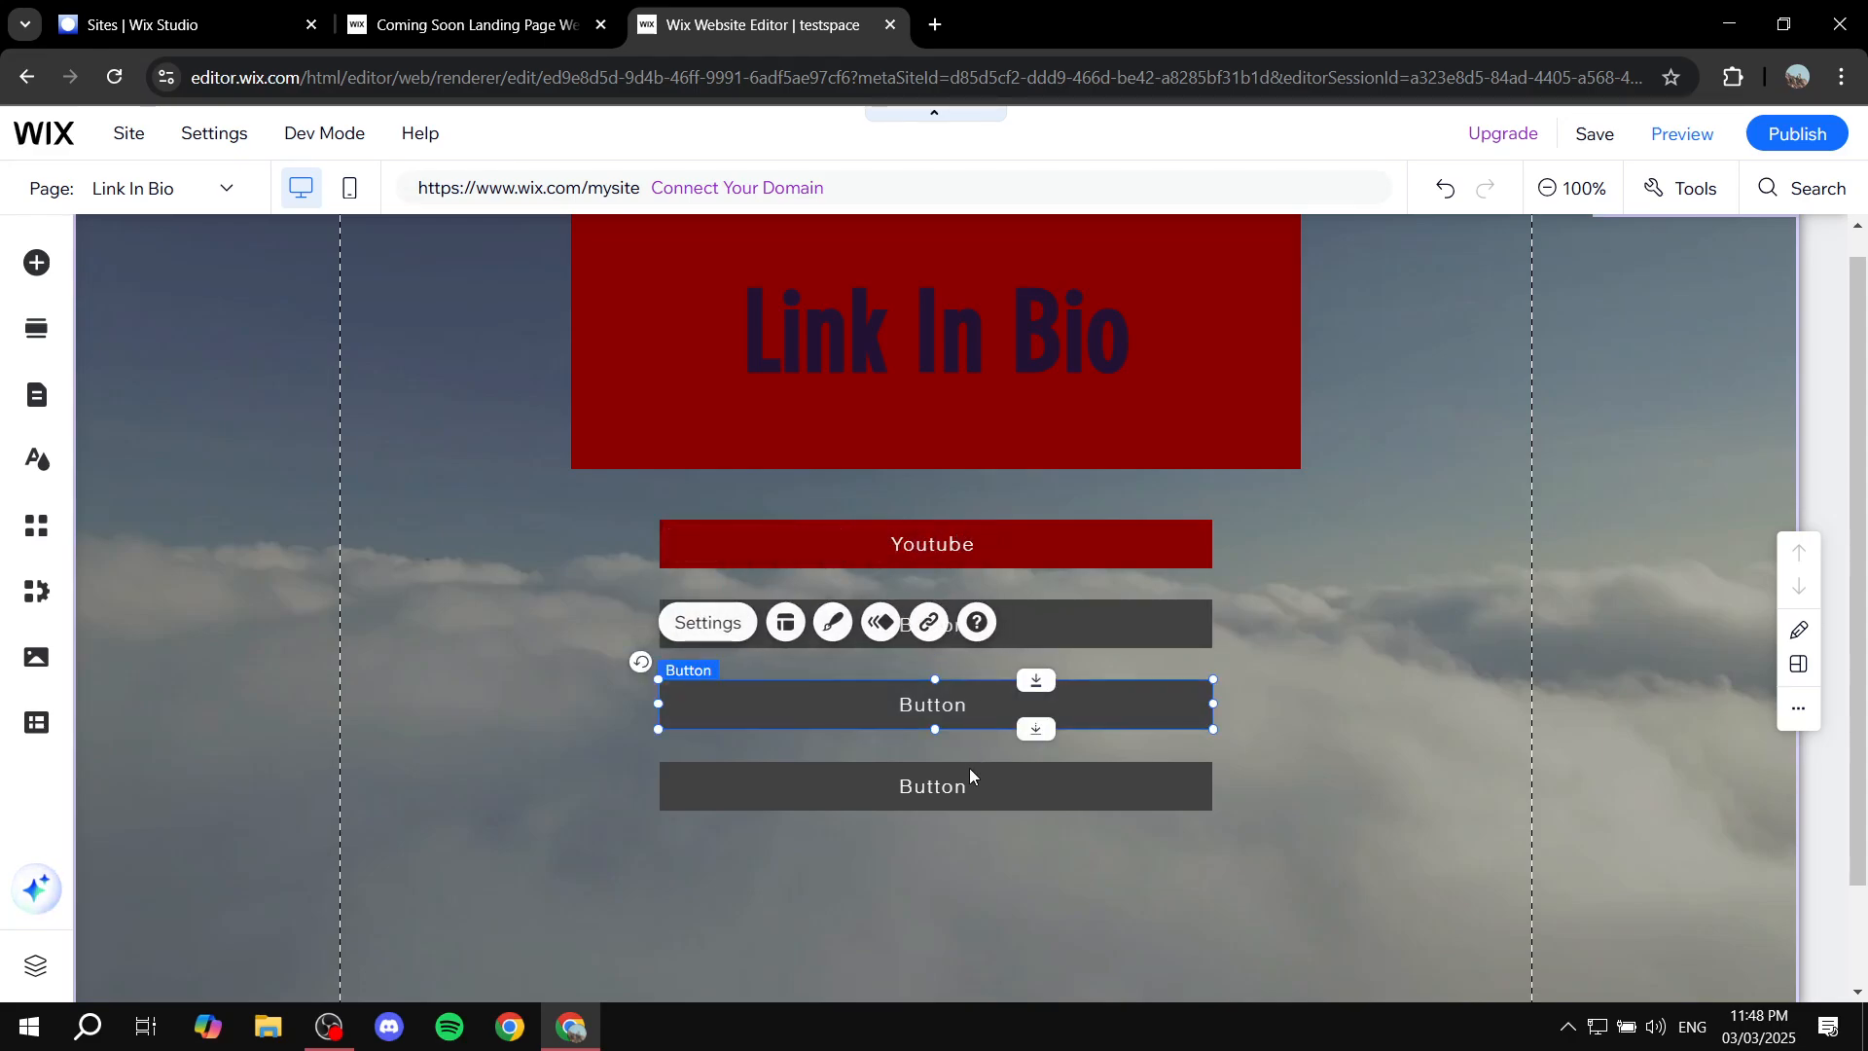
pyautogui.click(970, 774)
pyautogui.click(1416, 564)
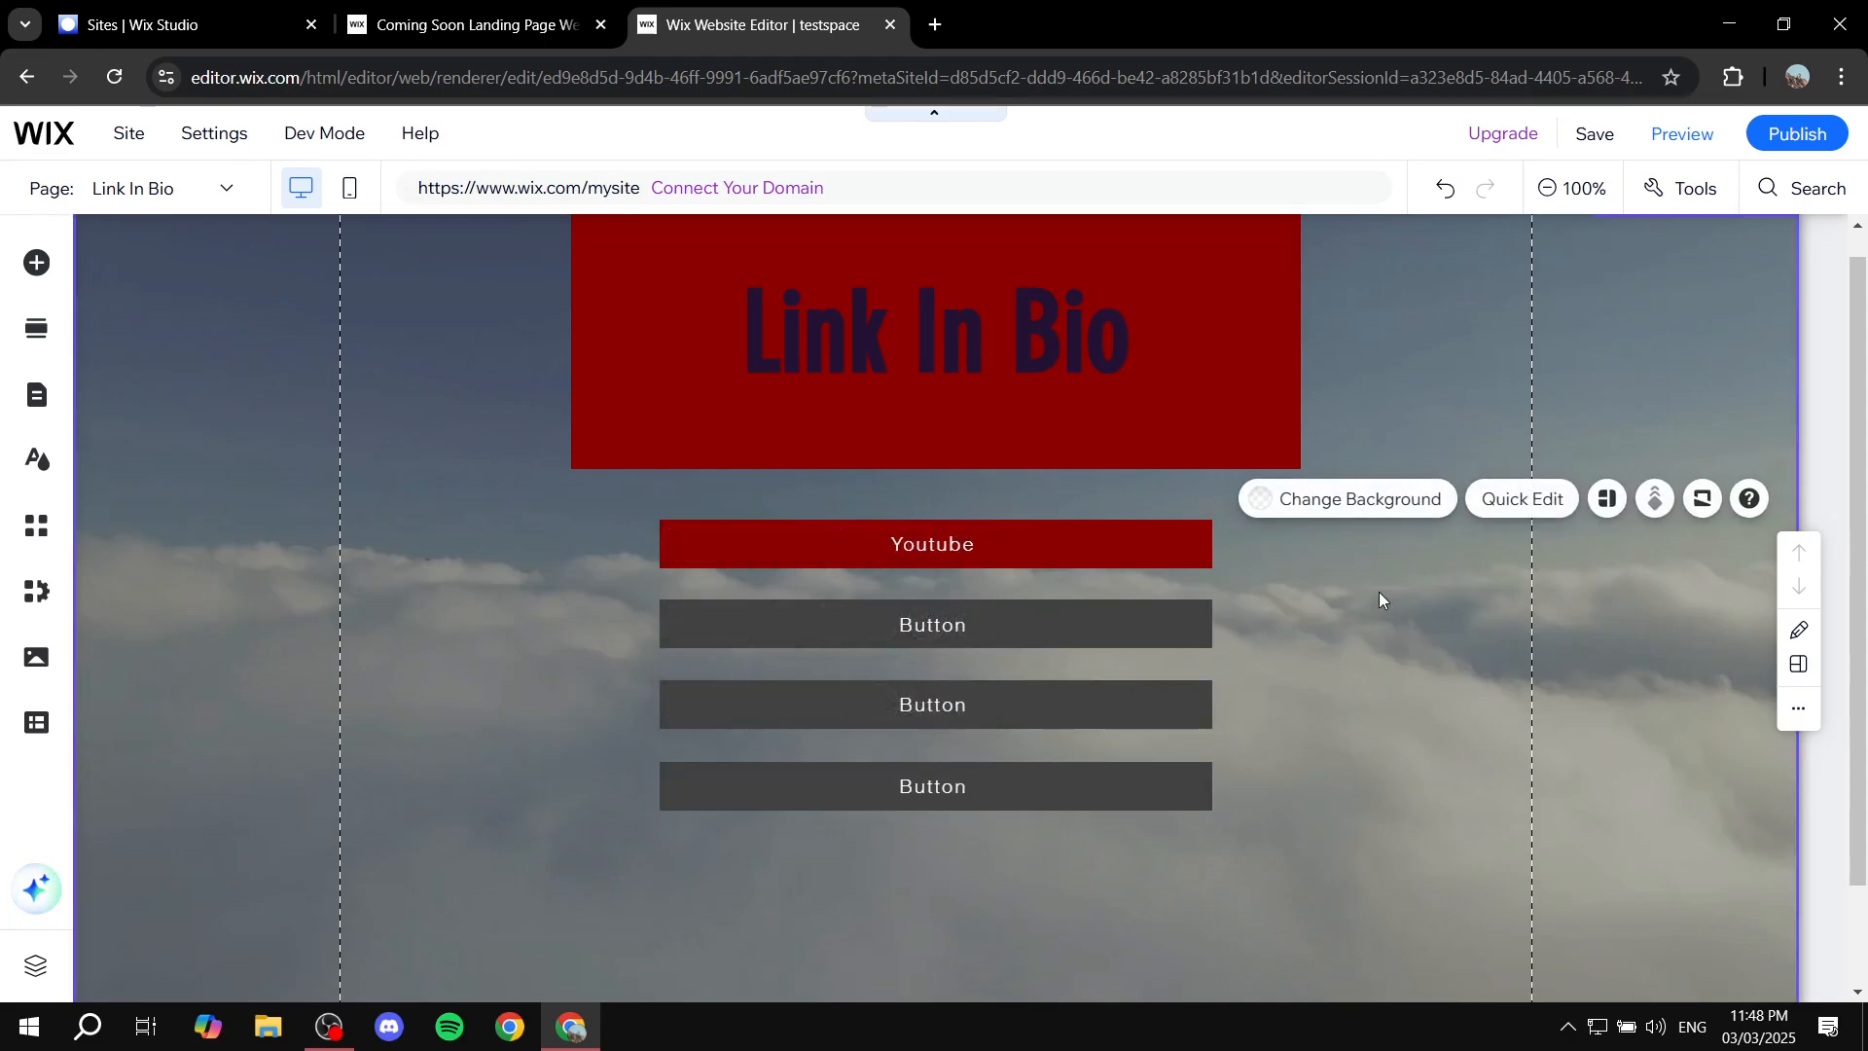
# In the mobile version, widen the Link In Bio heading to fit one line and center it on the red header image.
pyautogui.click(364, 187)
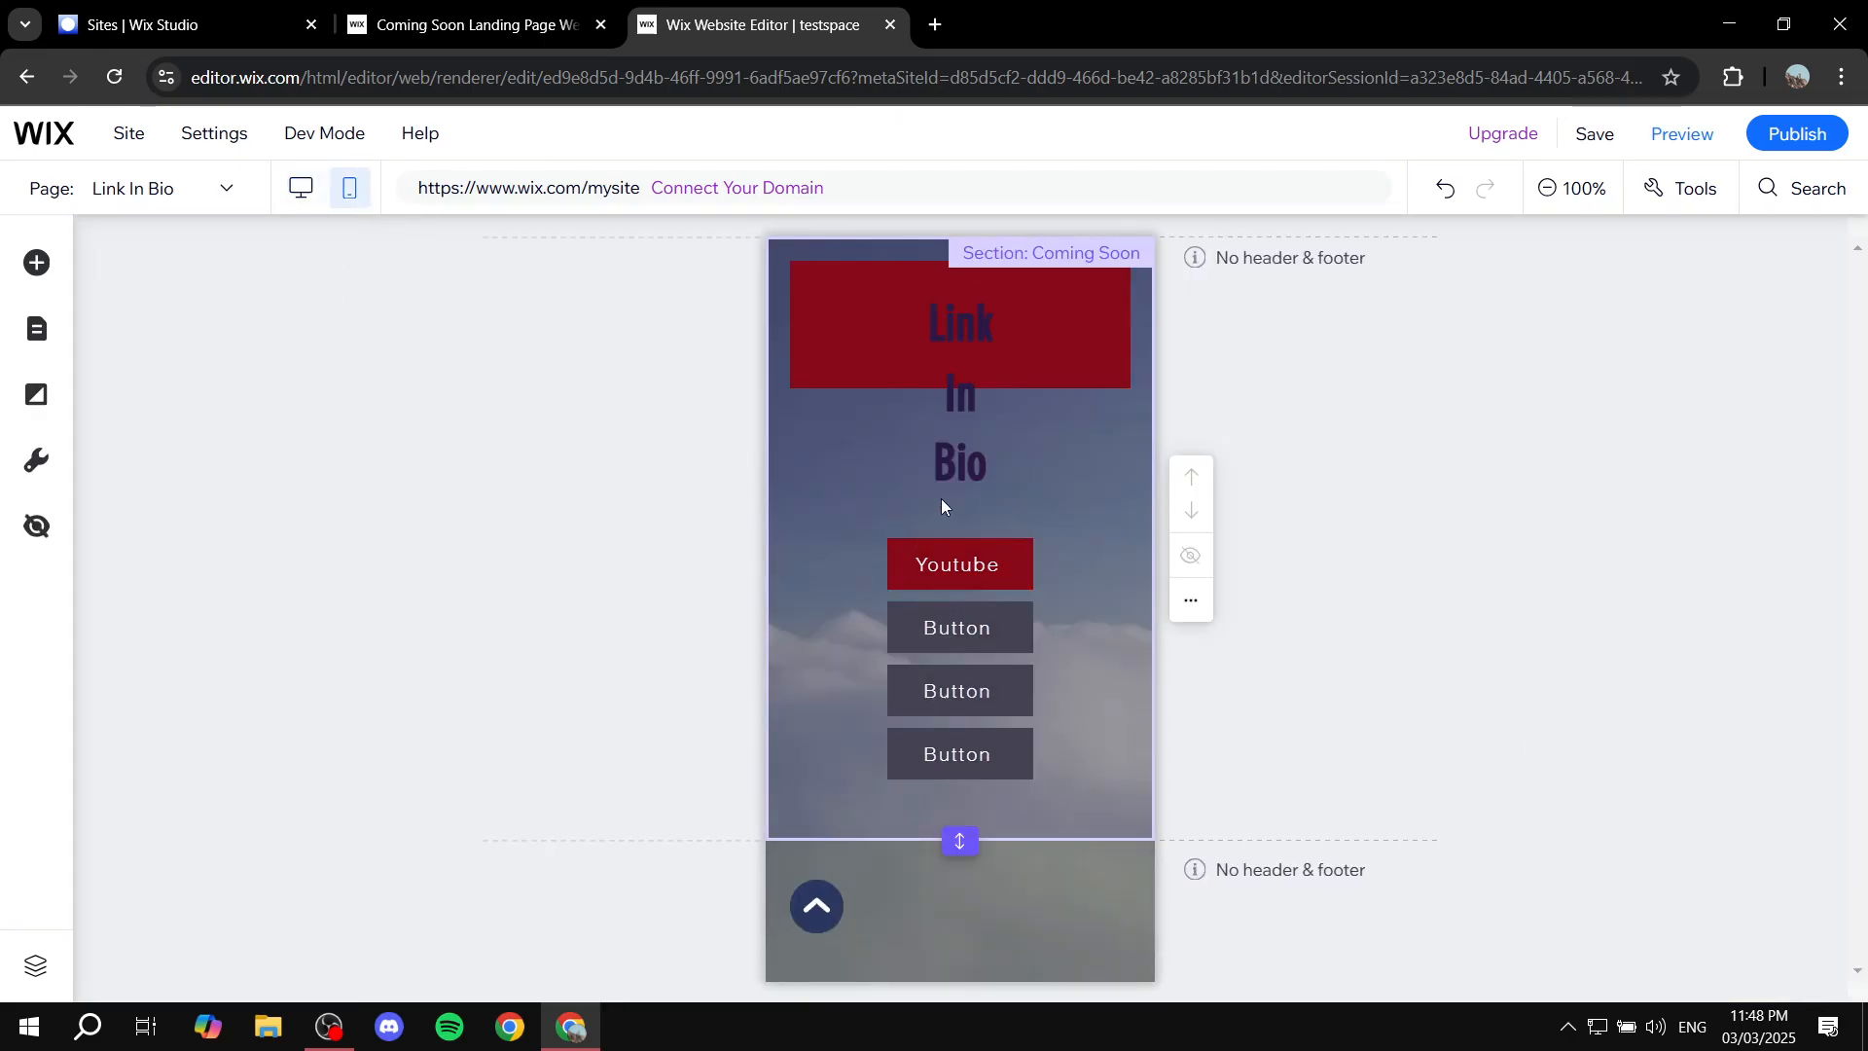
pyautogui.moveTo(959, 837); pyautogui.dragTo(960, 799)
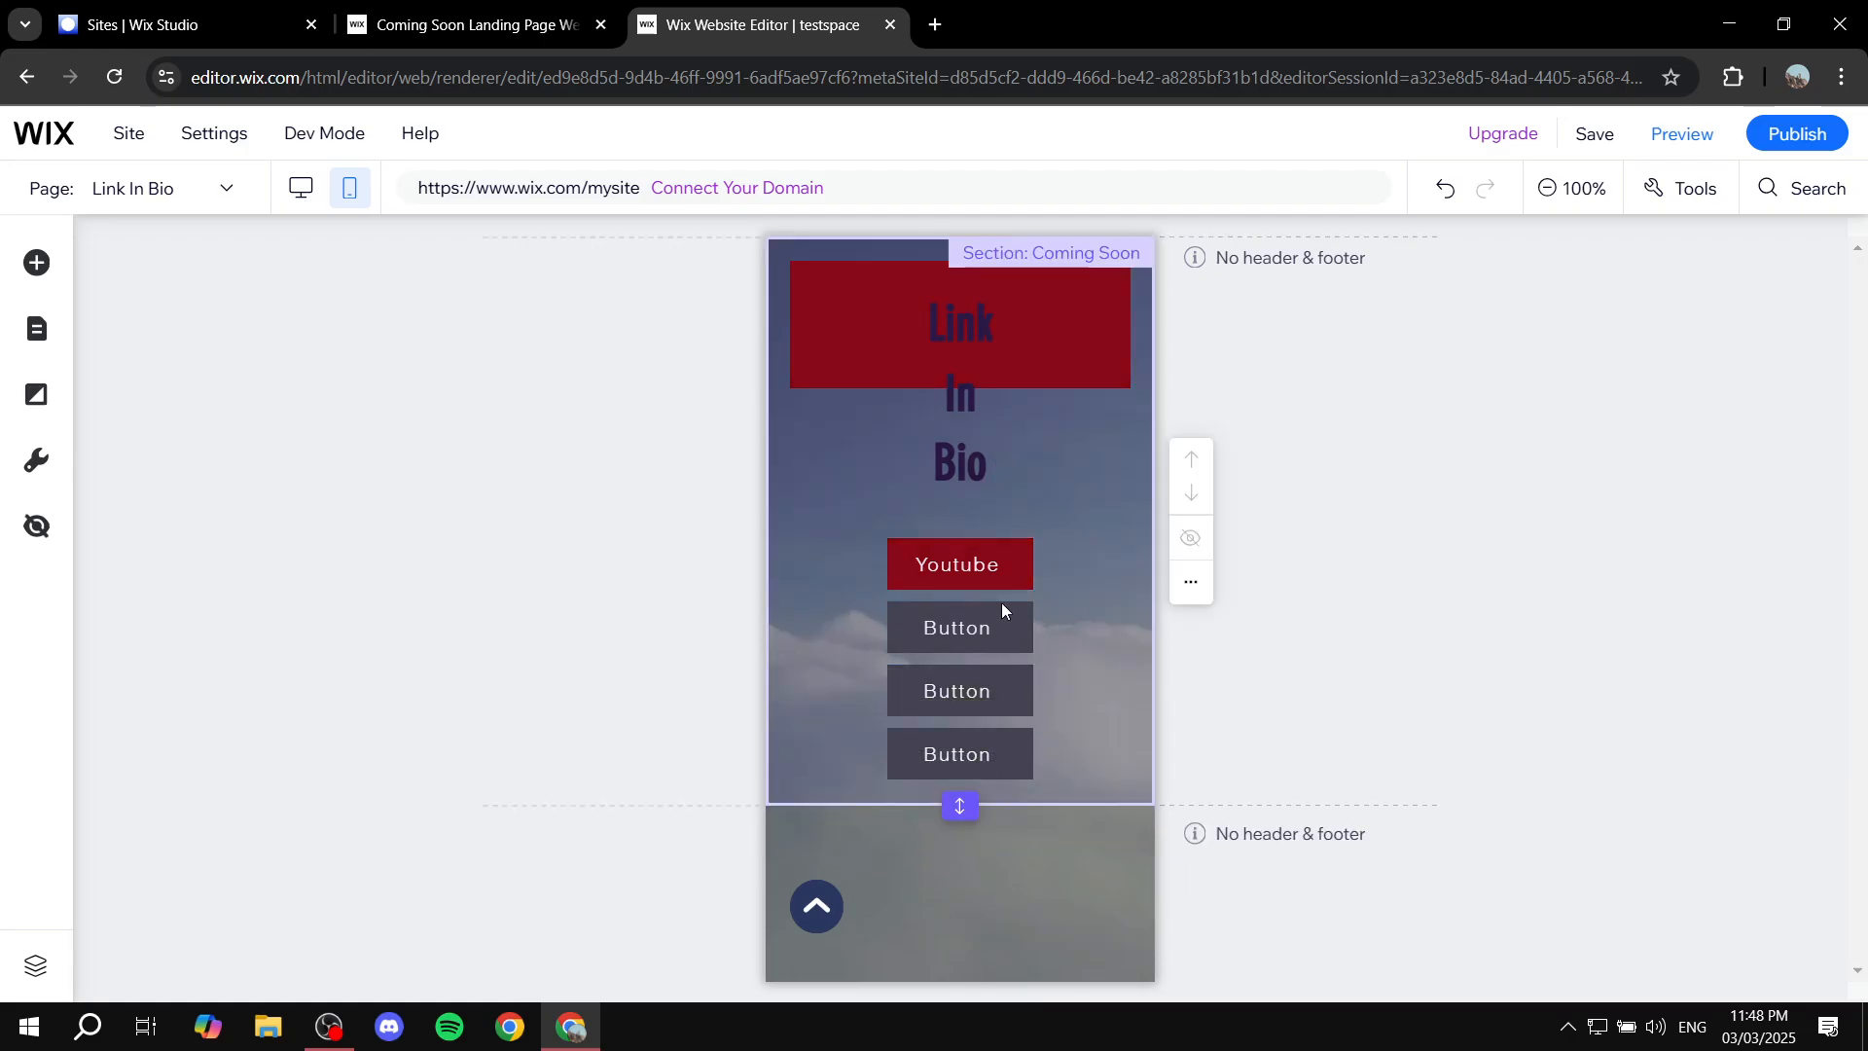
pyautogui.click(962, 378)
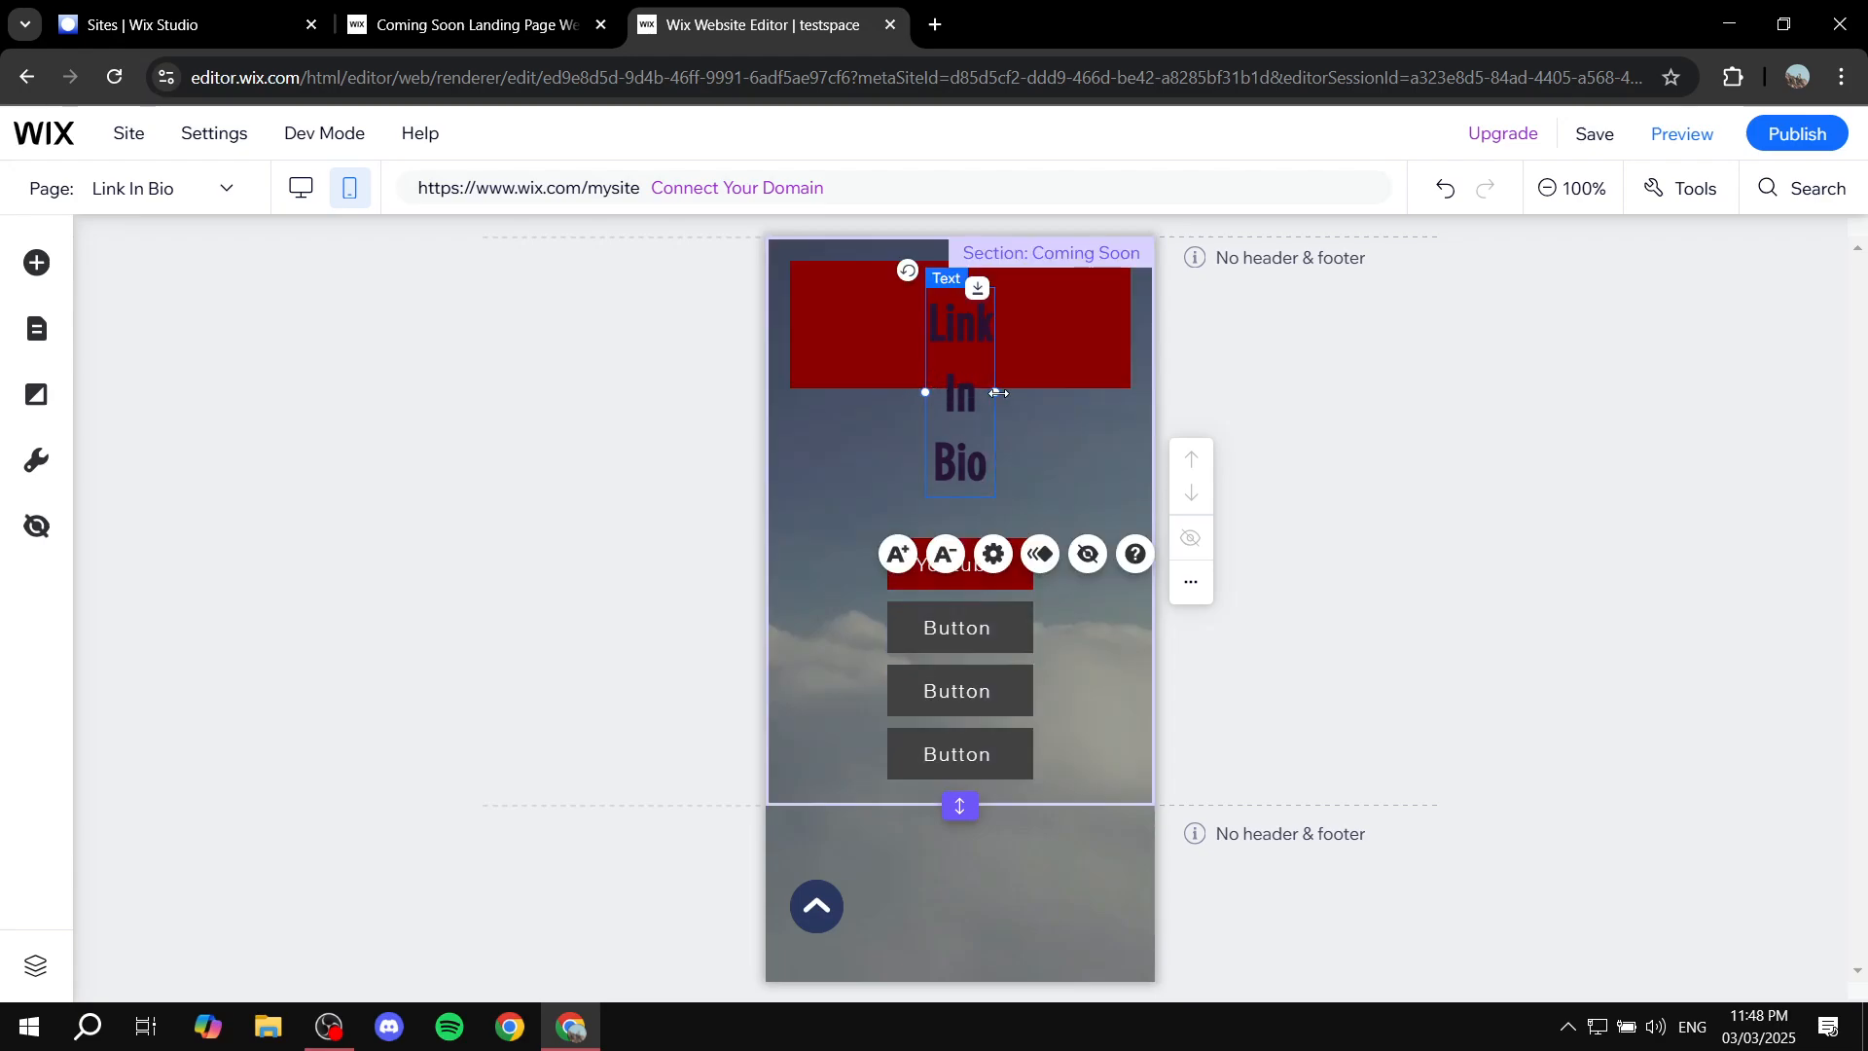
pyautogui.moveTo(999, 394); pyautogui.dragTo(1173, 384)
pyautogui.moveTo(1082, 333); pyautogui.dragTo(1008, 338)
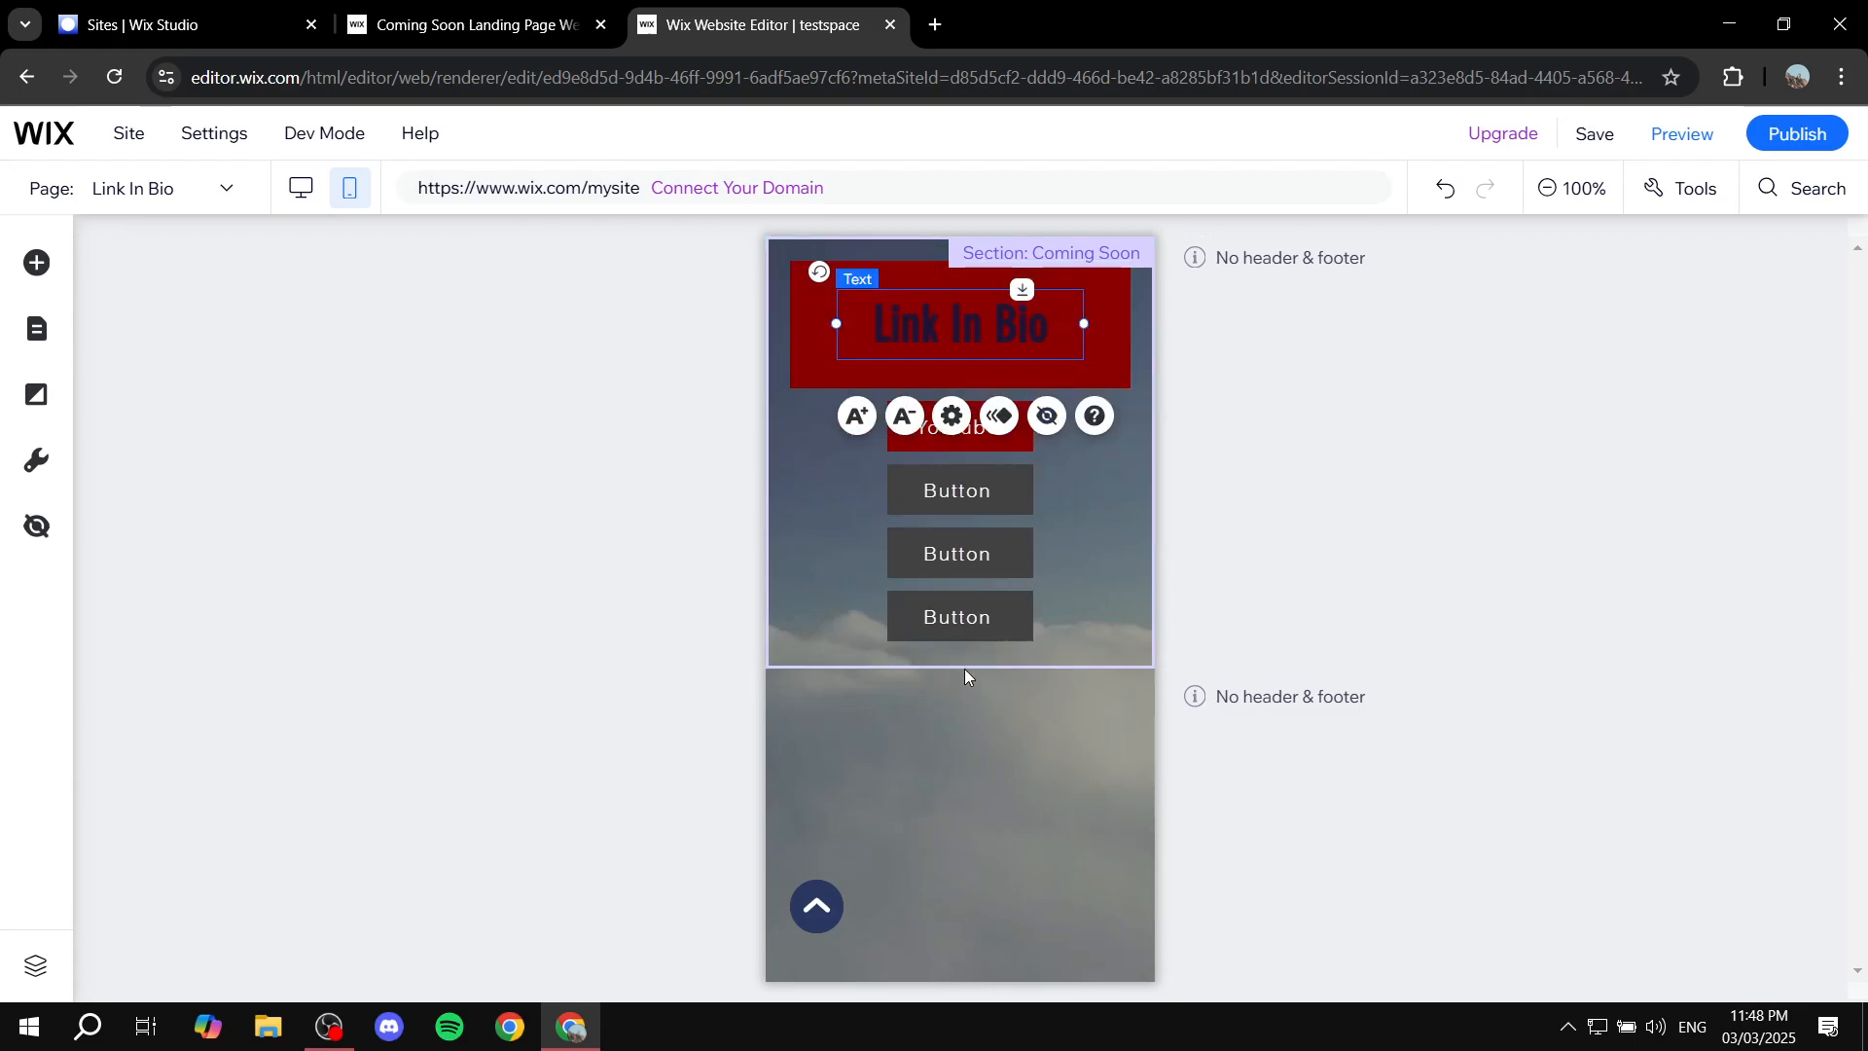
# Adjust the mobile section's height so it ends directly beneath the last button.
pyautogui.moveTo(977, 694); pyautogui.dragTo(985, 754)
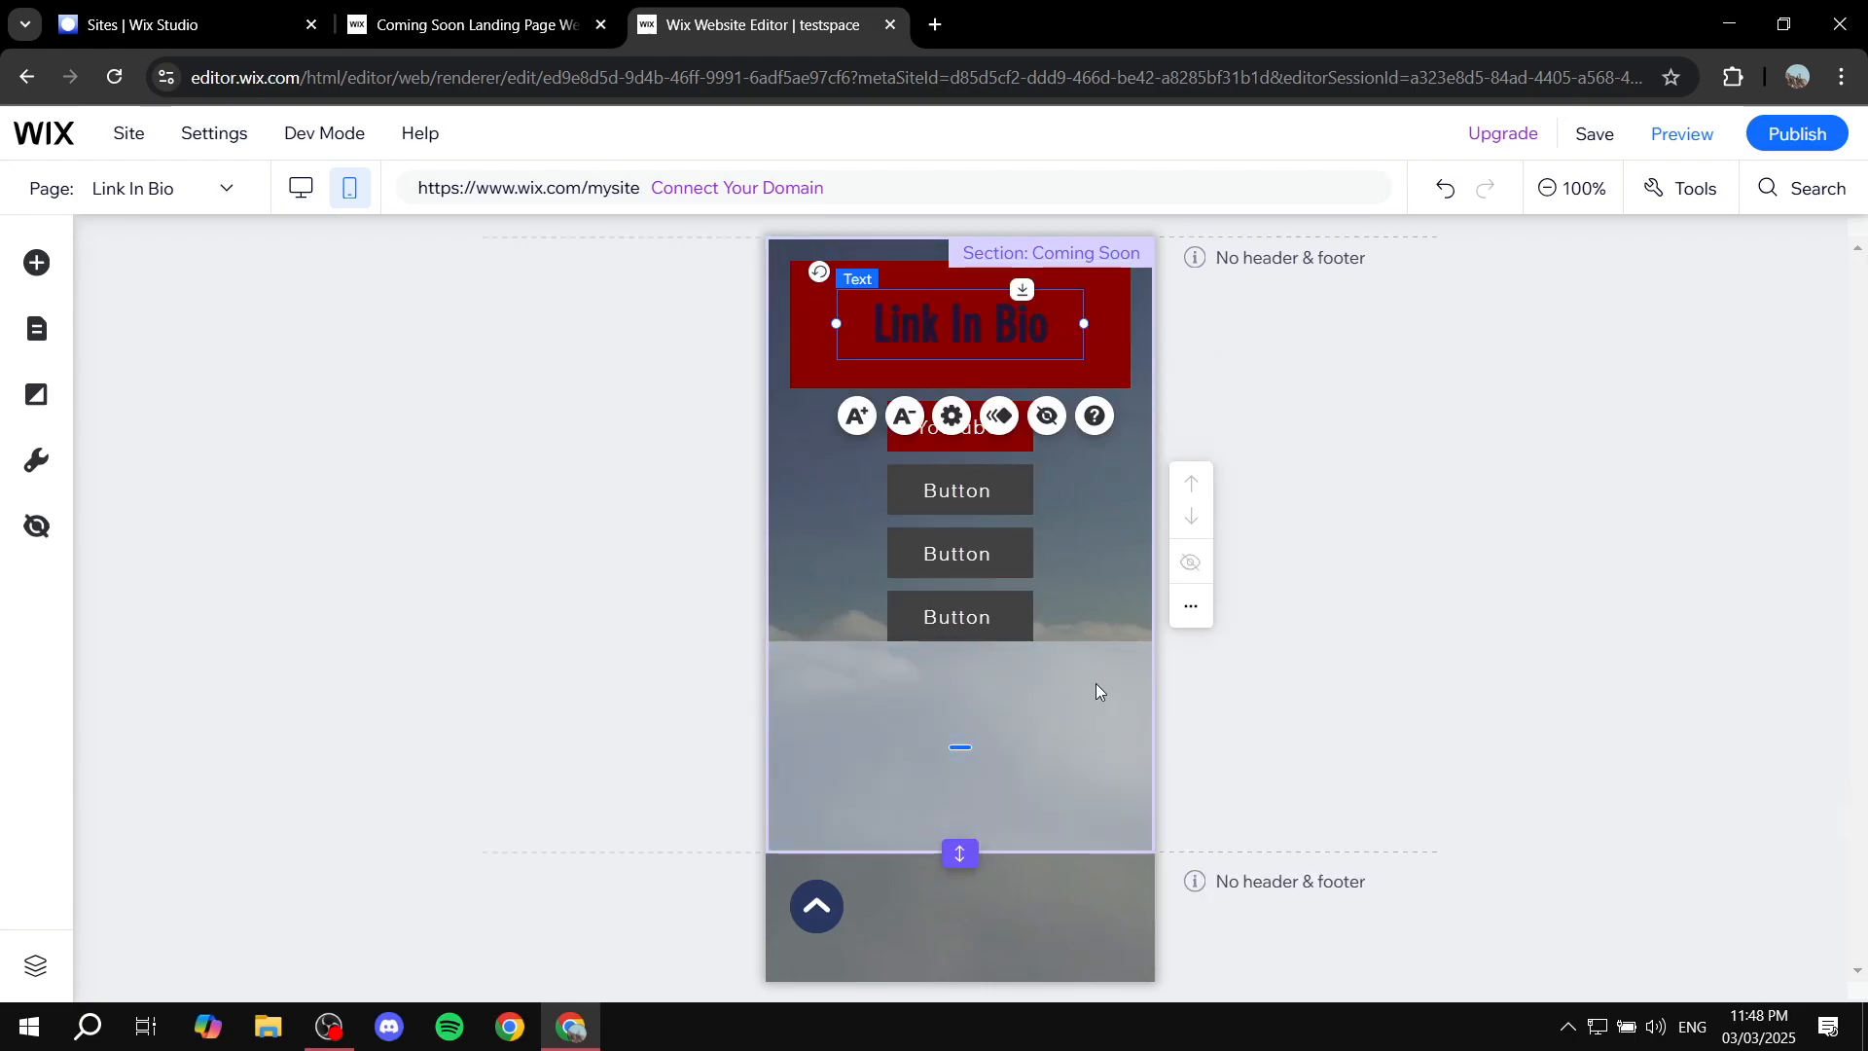
pyautogui.click(960, 746)
pyautogui.doubleClick(963, 850)
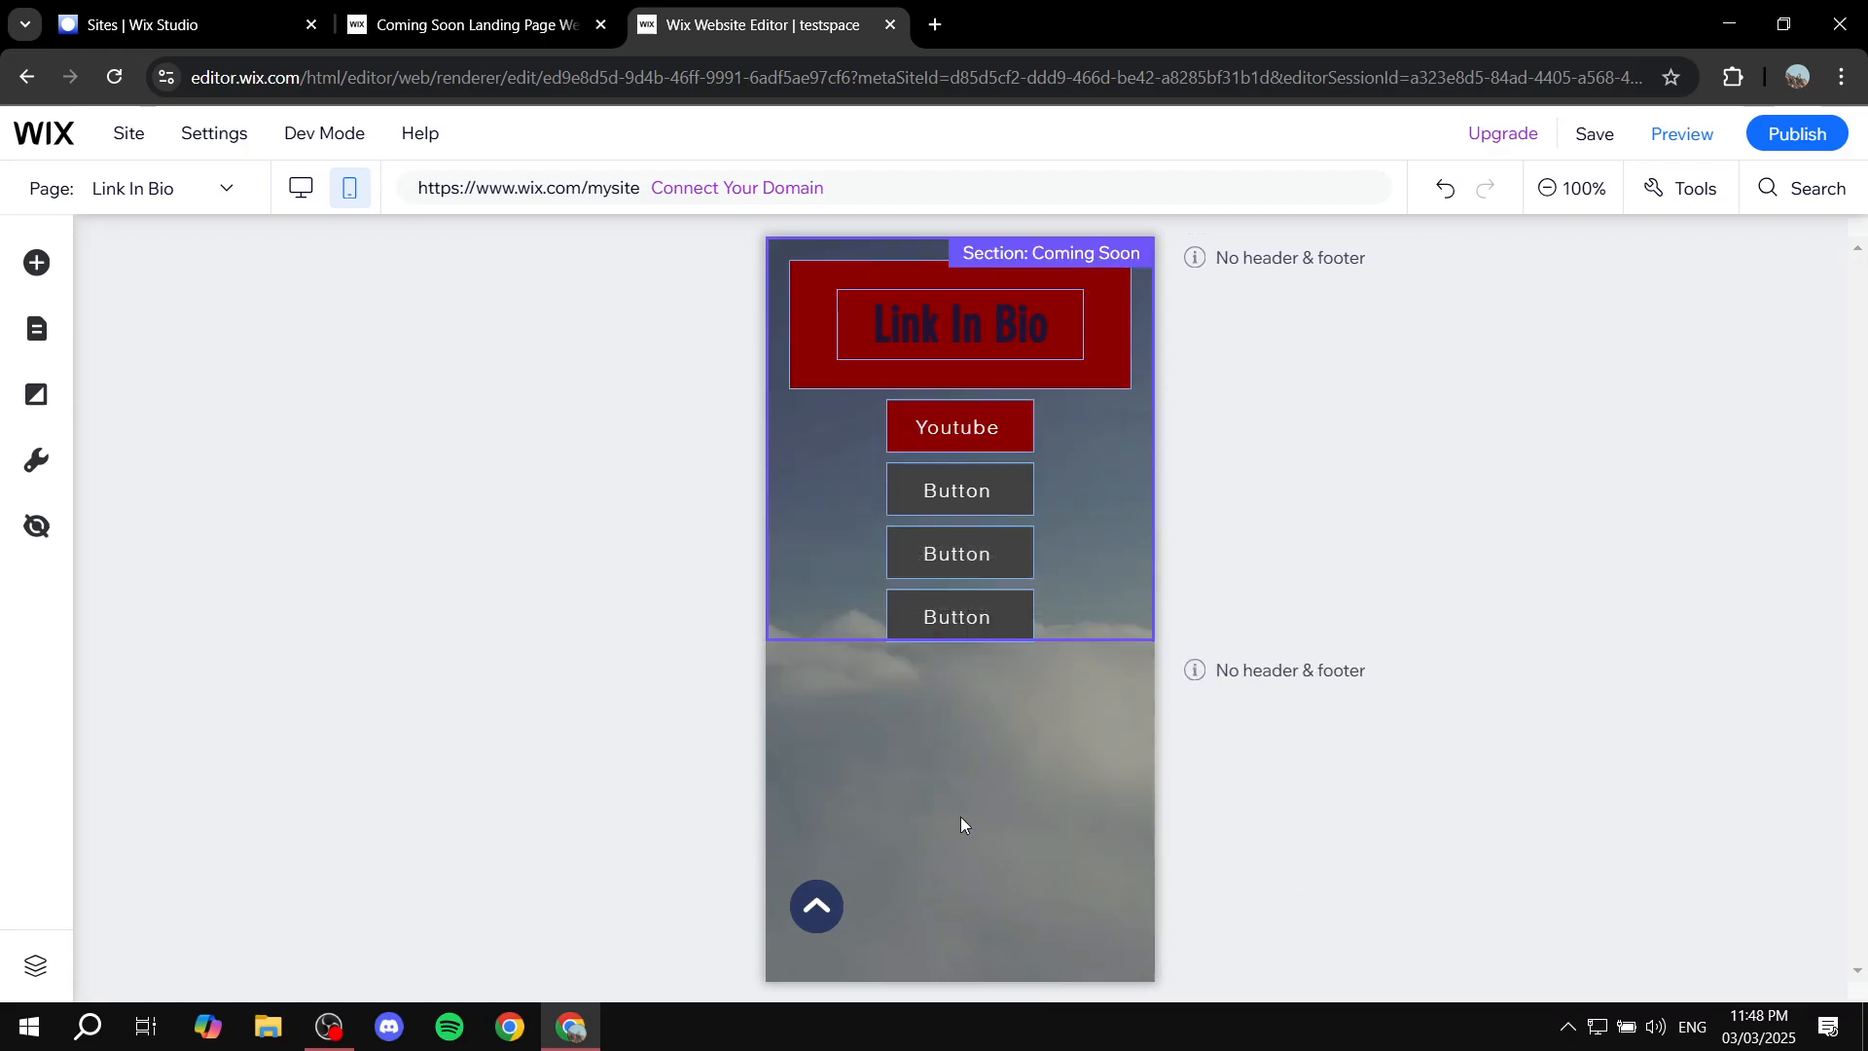
pyautogui.click(1574, 187)
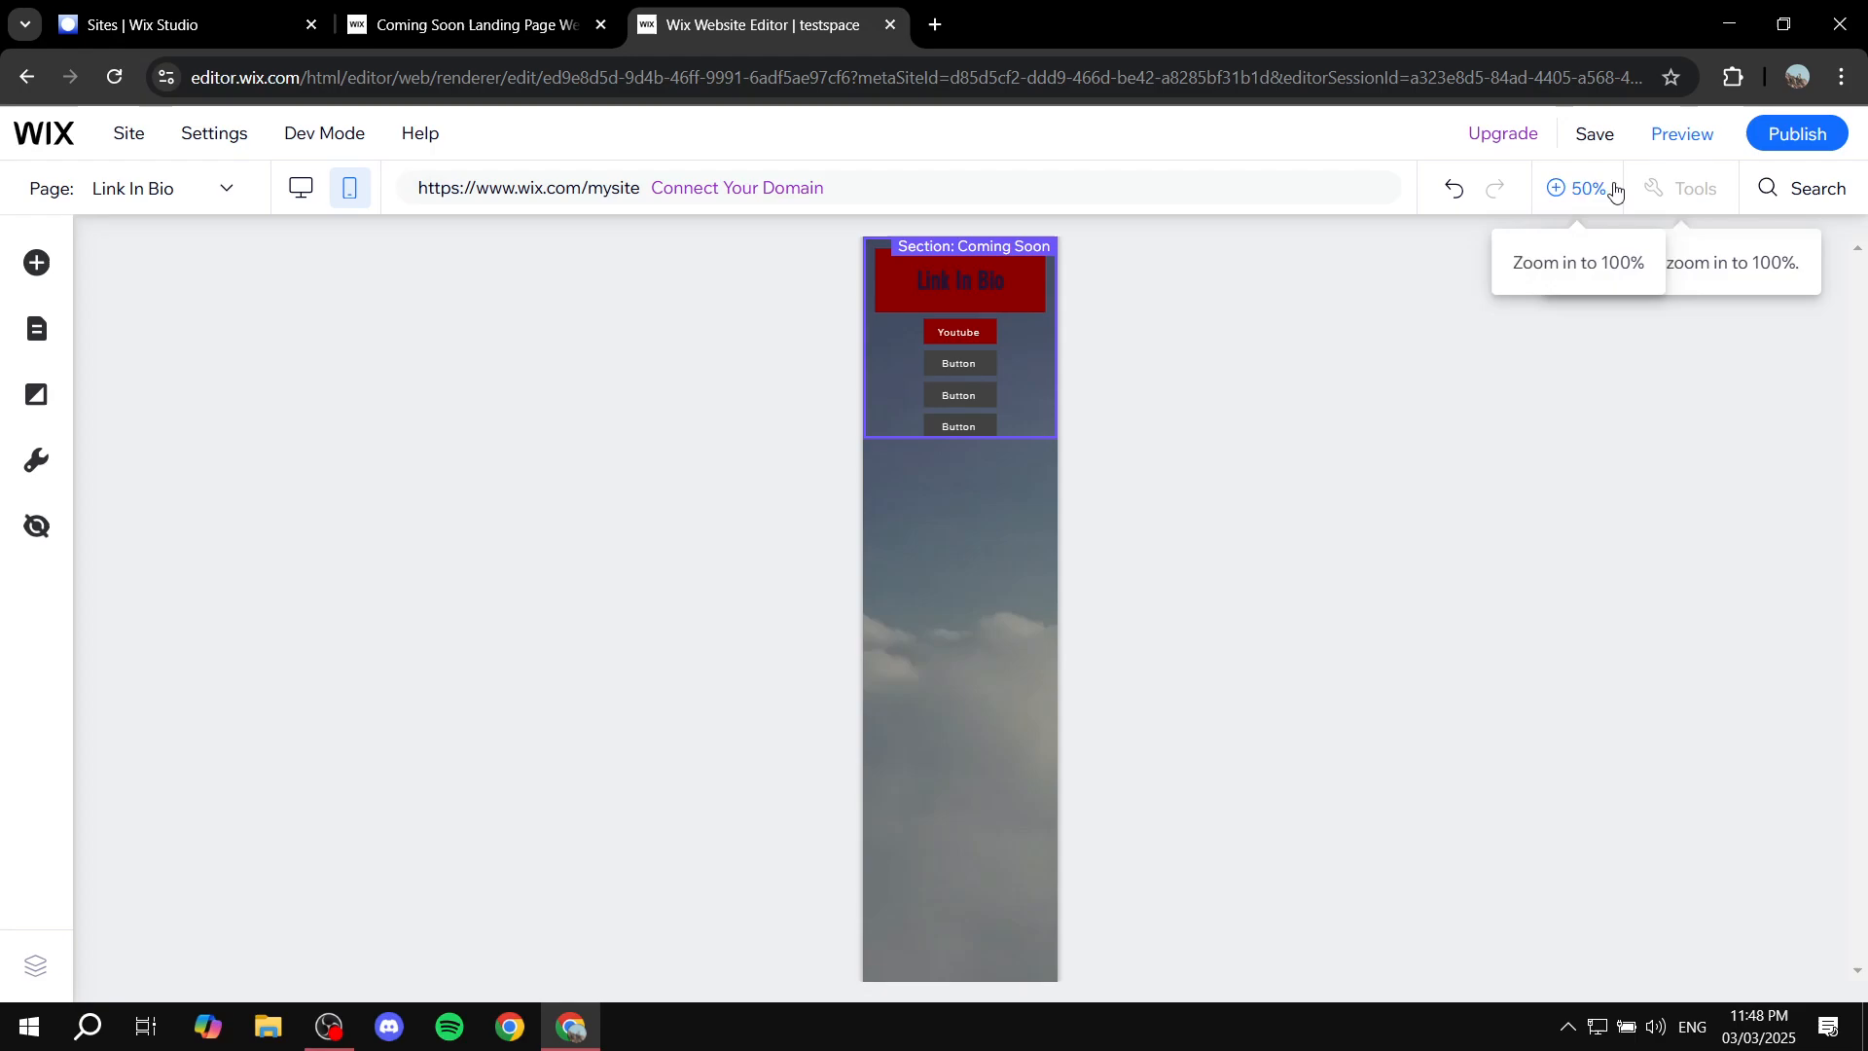
pyautogui.click(1586, 190)
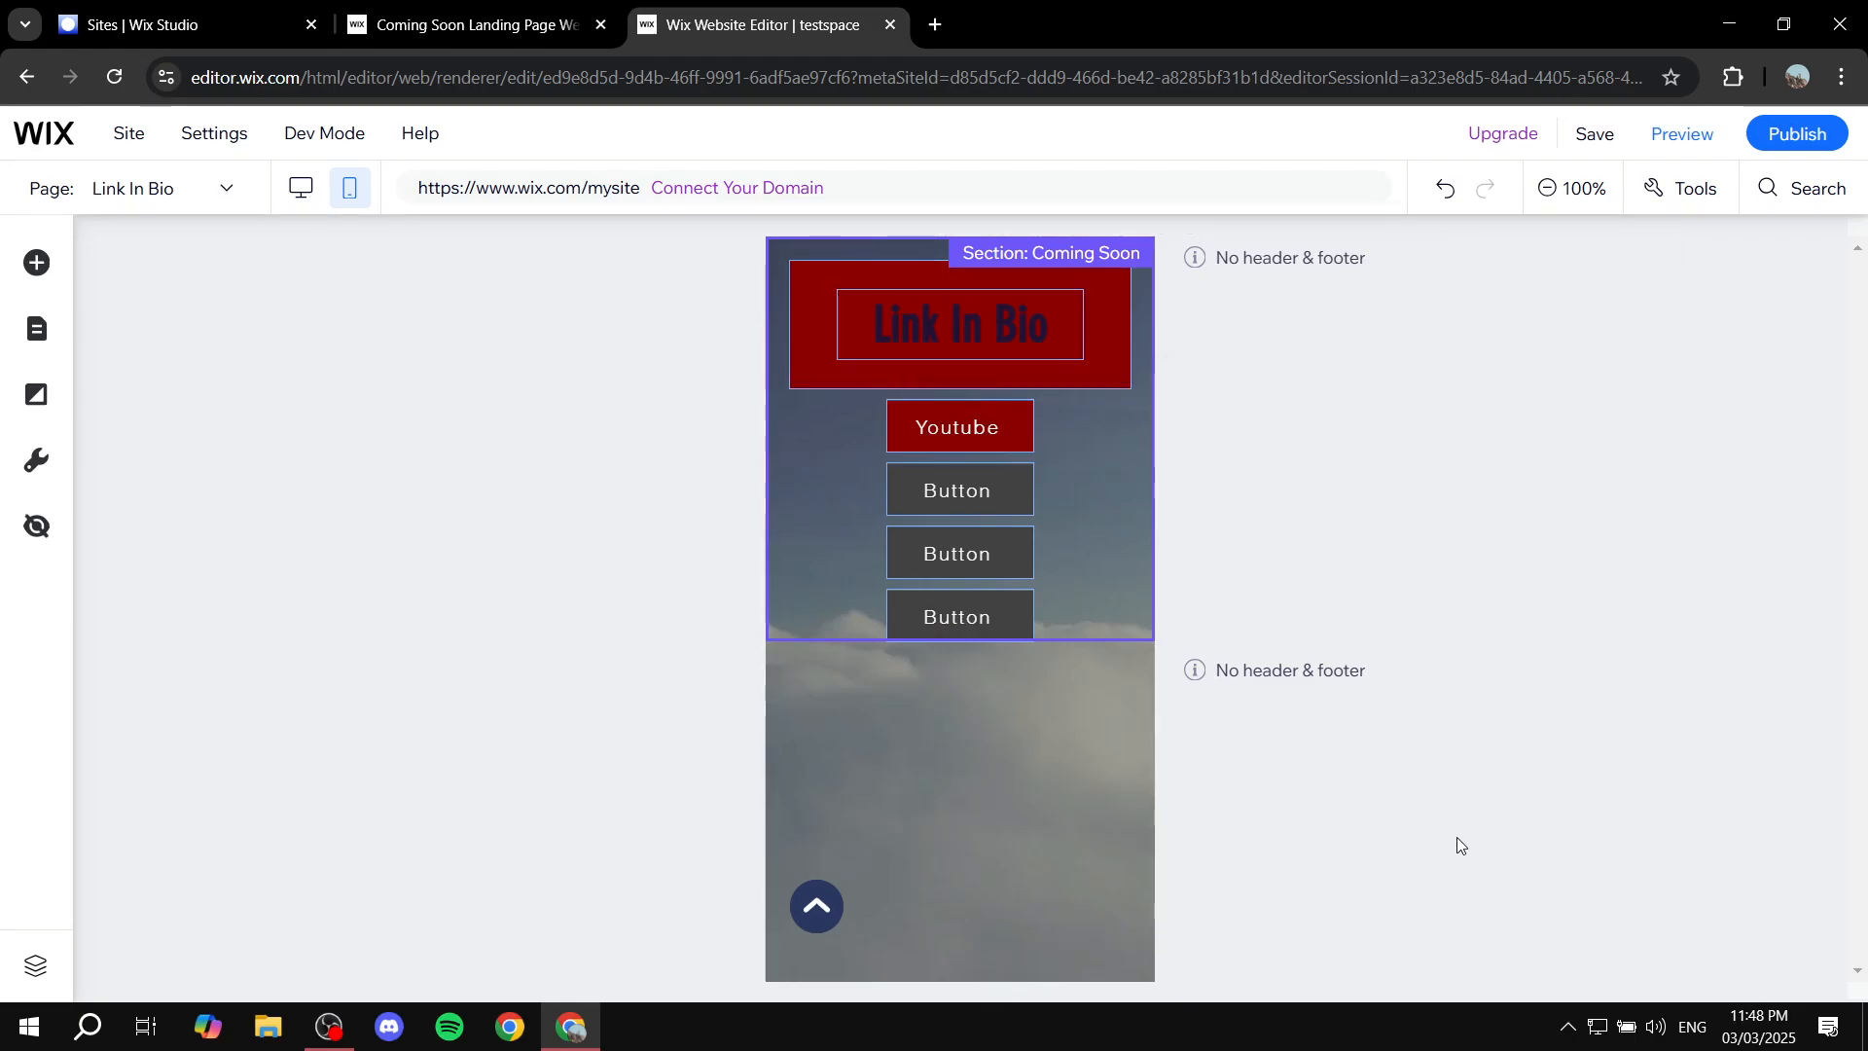
# Return to the desktop version, save the site under the free Wix.com domain testspace and publish it.
pyautogui.click(304, 190)
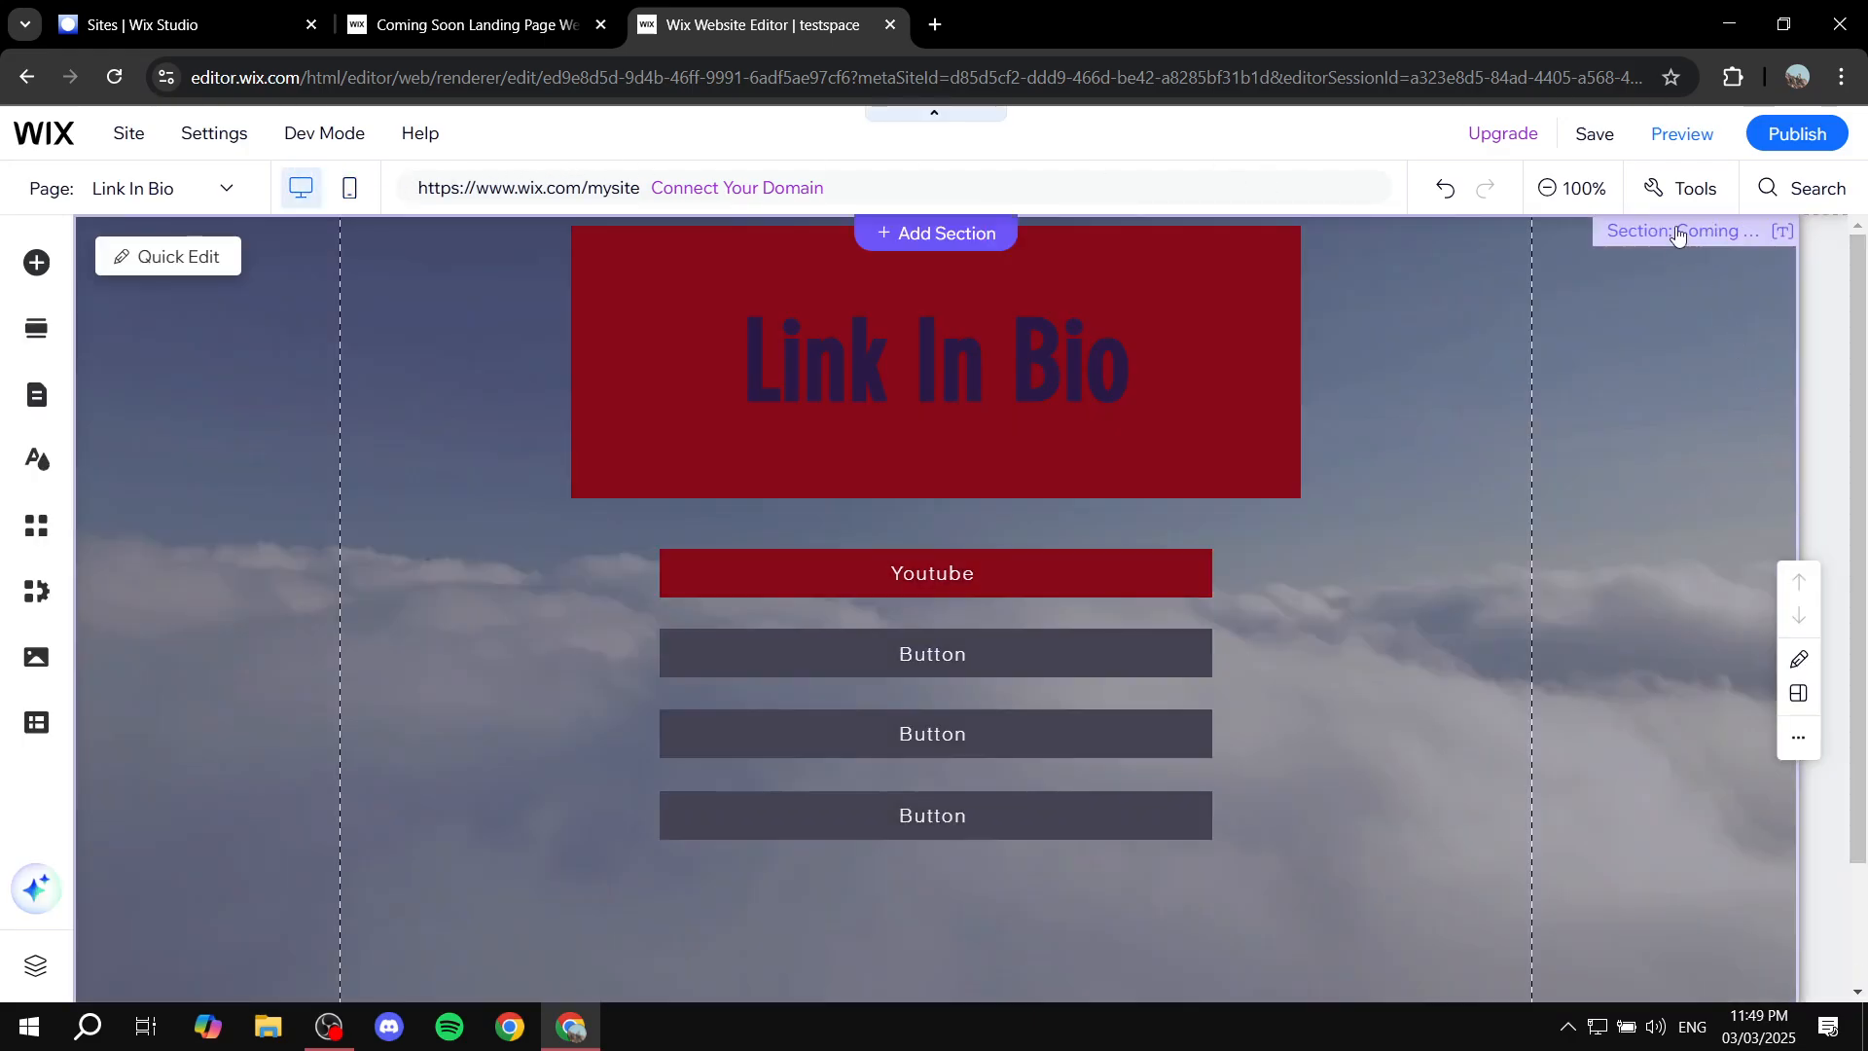
pyautogui.click(1596, 136)
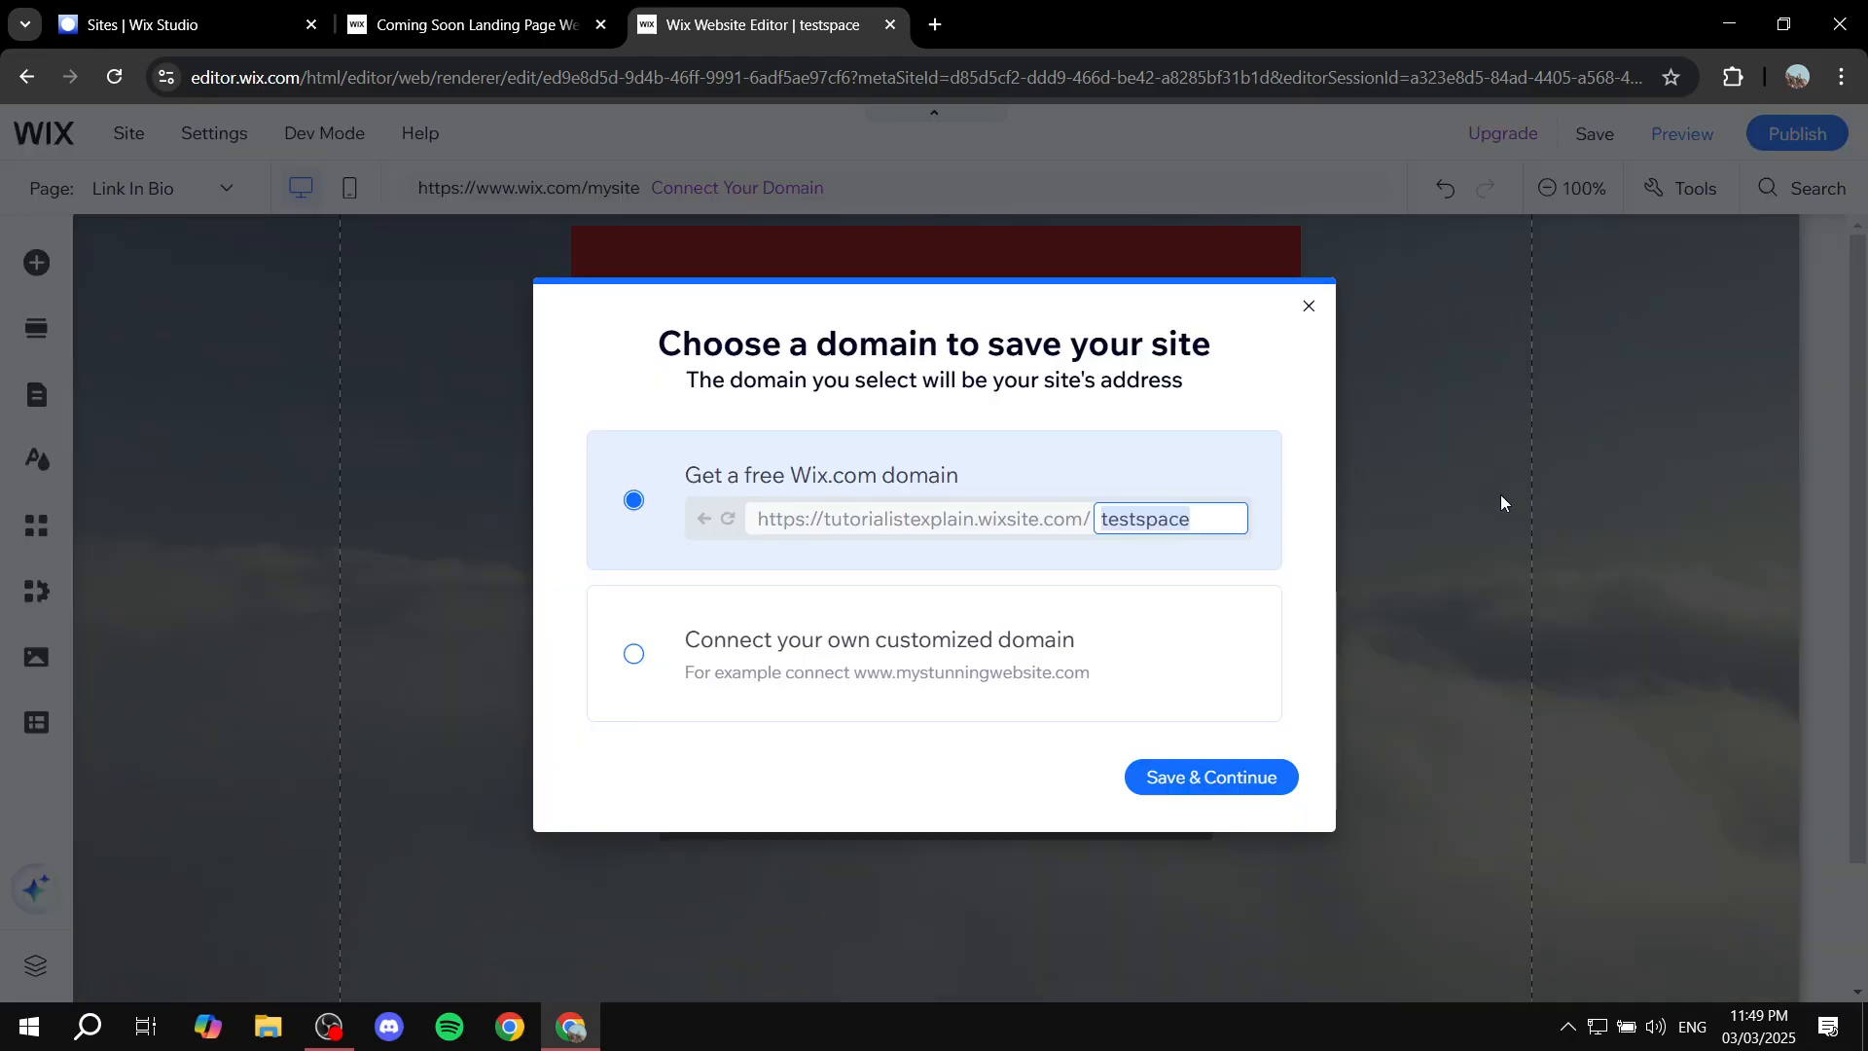
pyautogui.click(1214, 786)
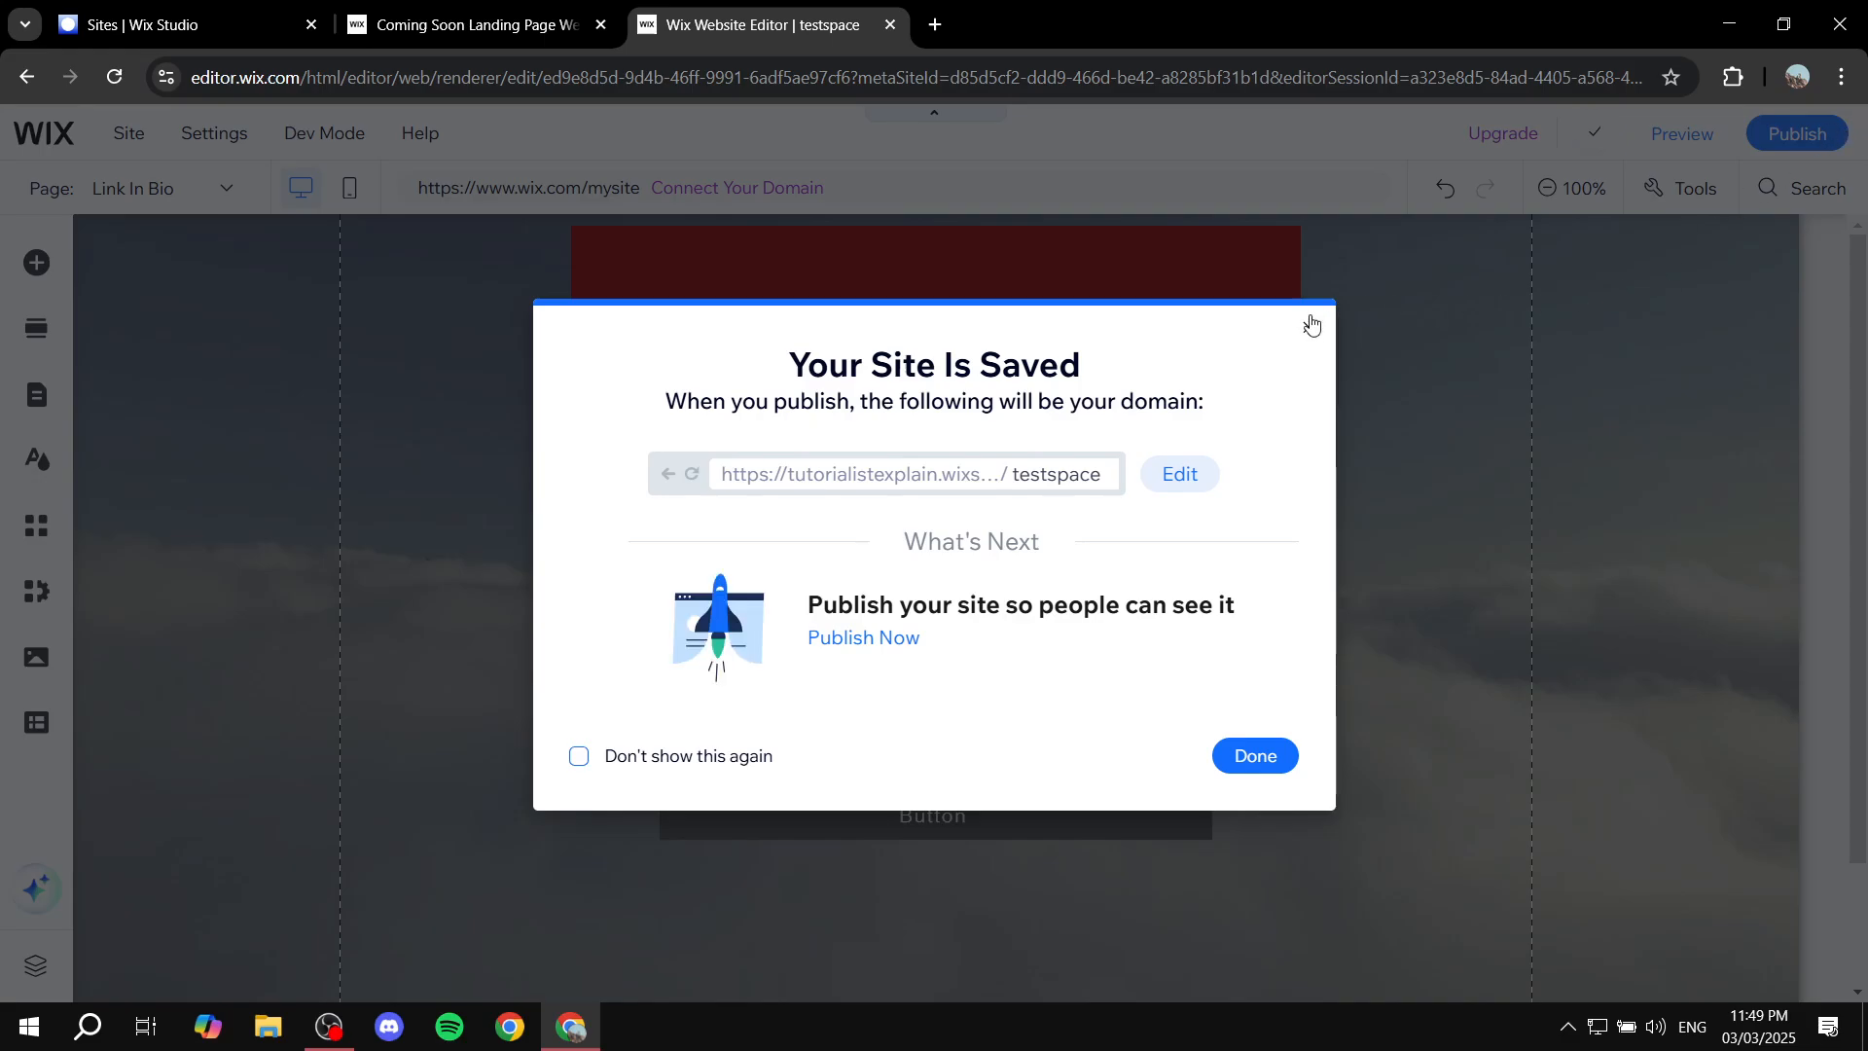
pyautogui.click(1311, 324)
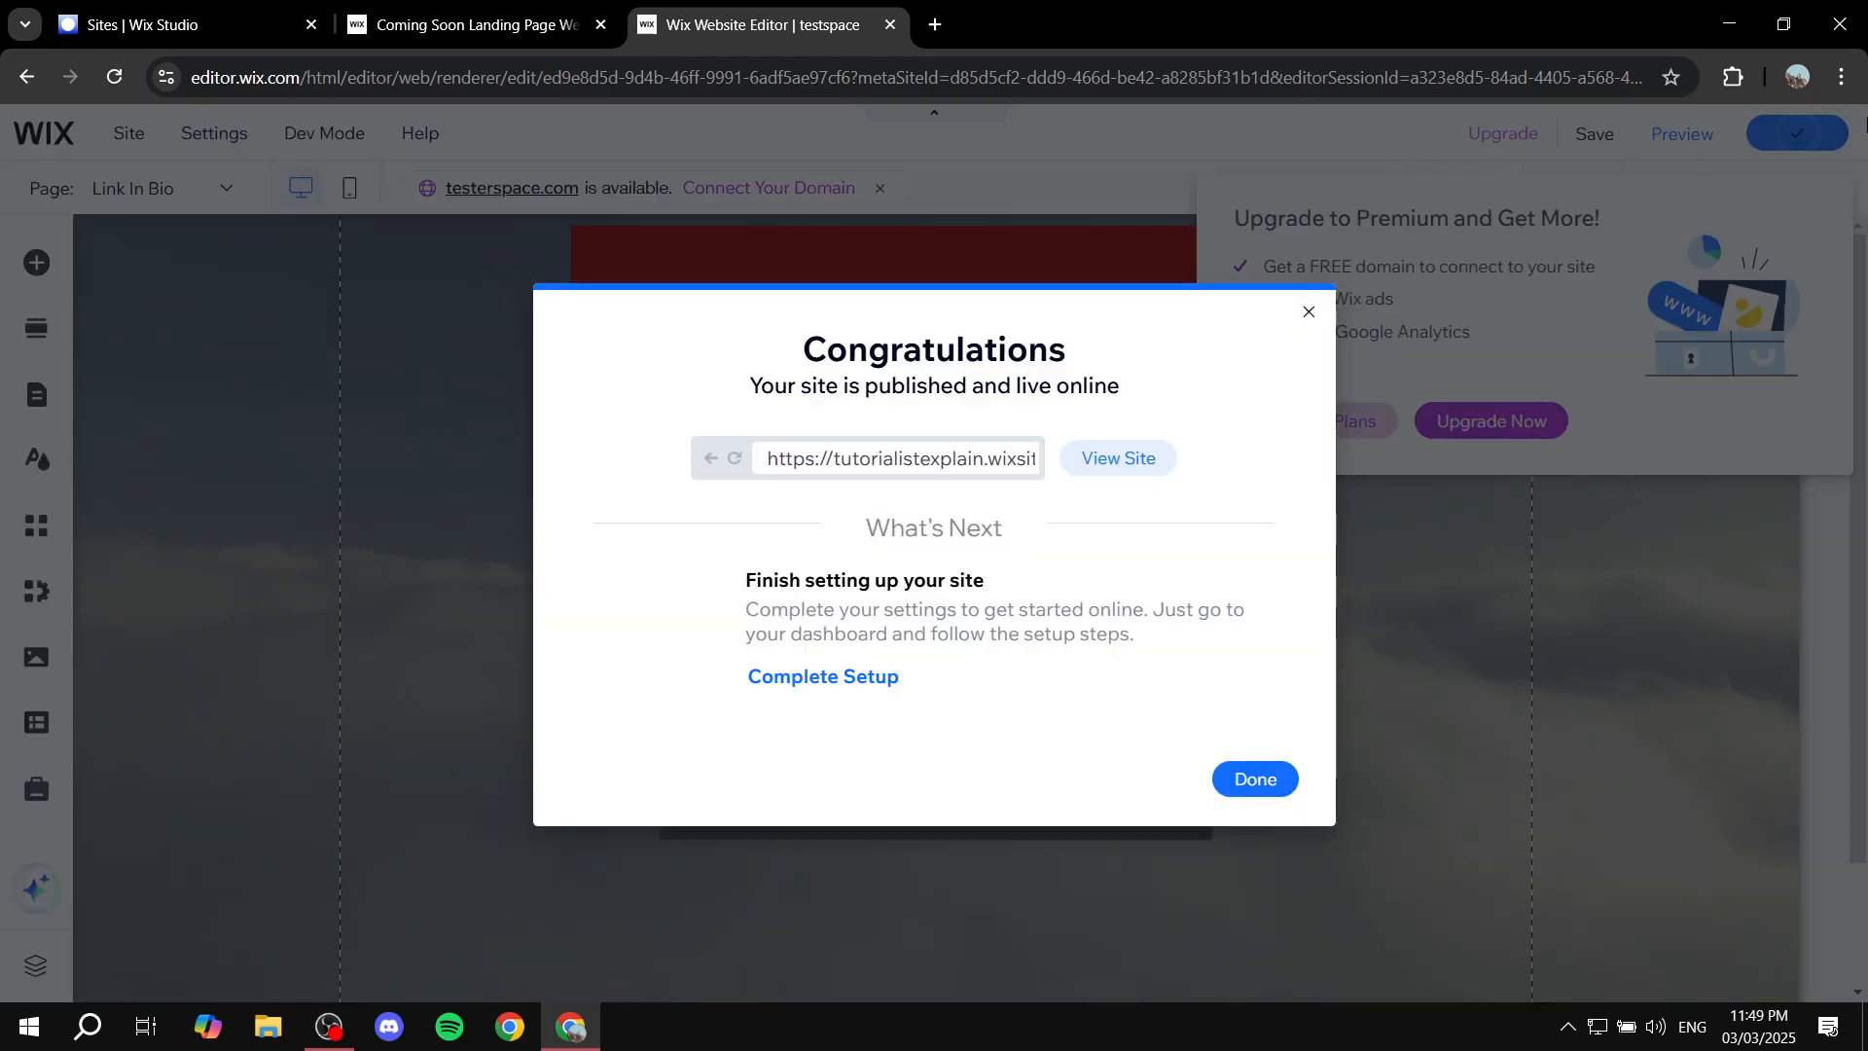
# View the published site's Link In Bio page and its web address, then return to the editor.
pyautogui.click(1143, 474)
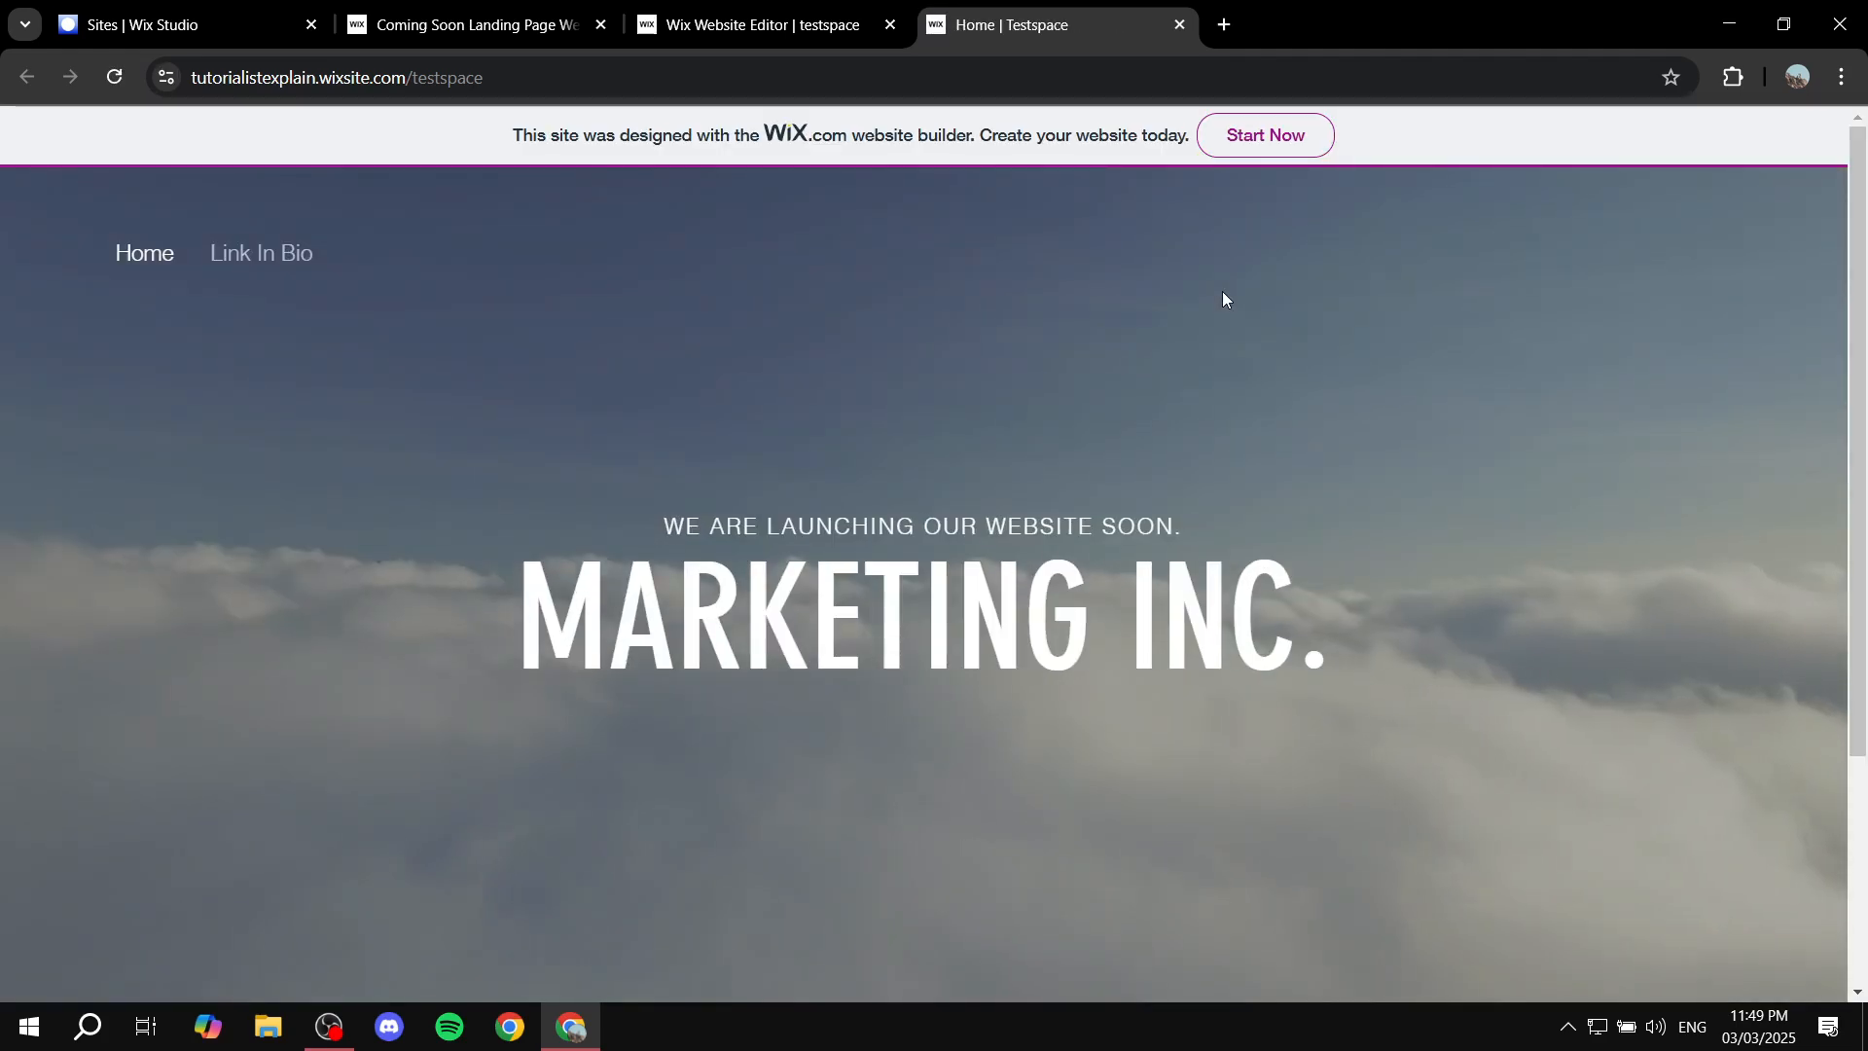
pyautogui.click(236, 259)
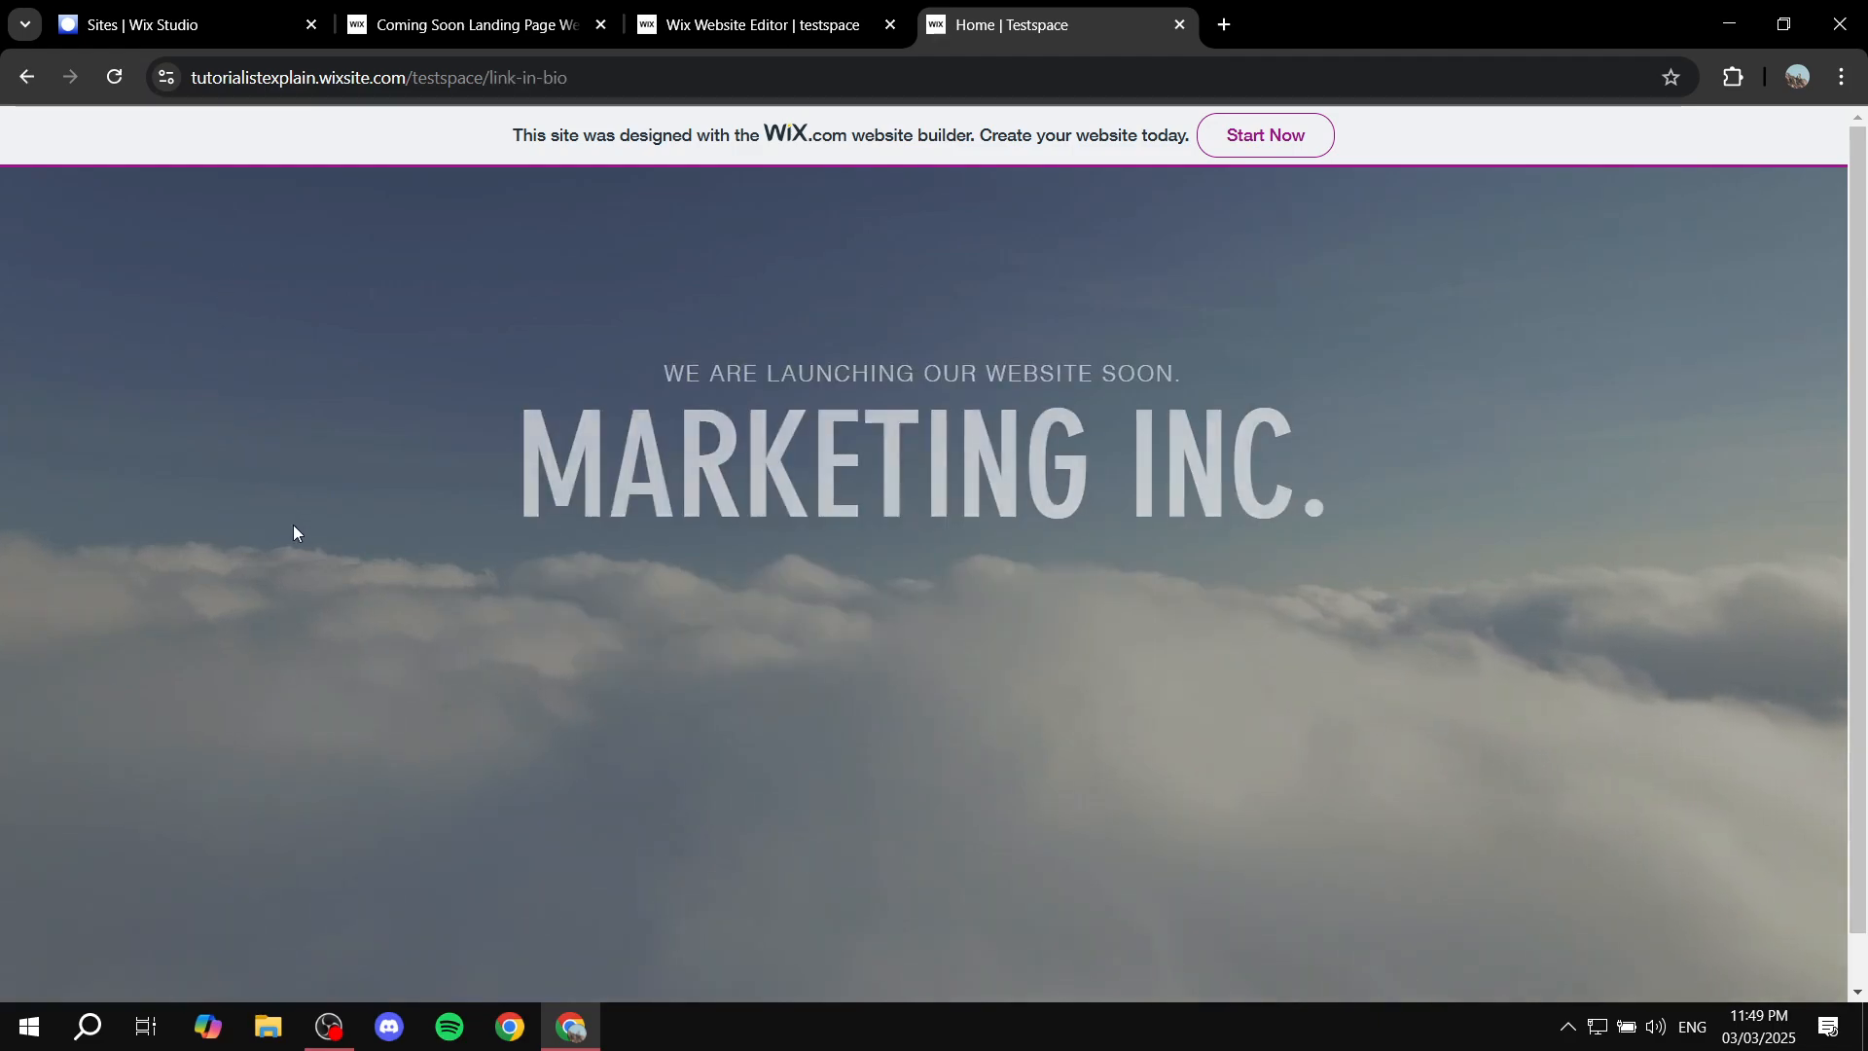
pyautogui.click(608, 75)
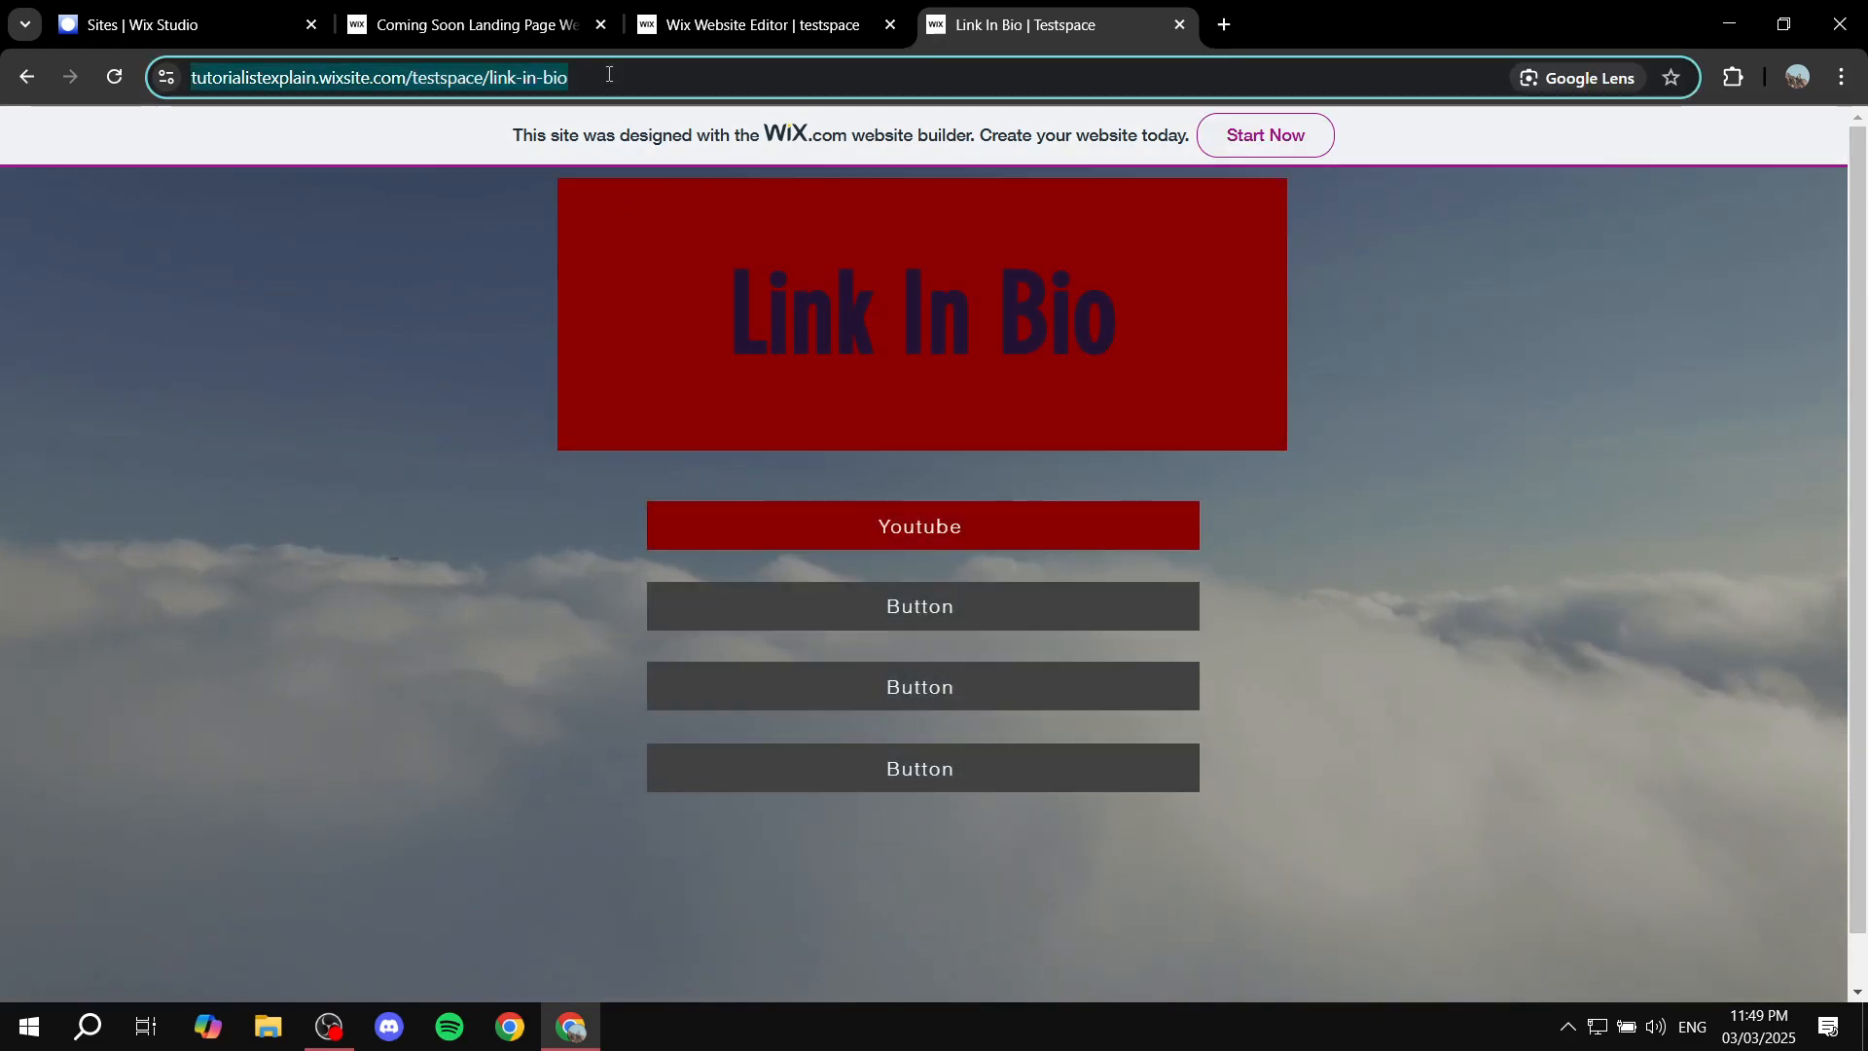
pyautogui.click(493, 381)
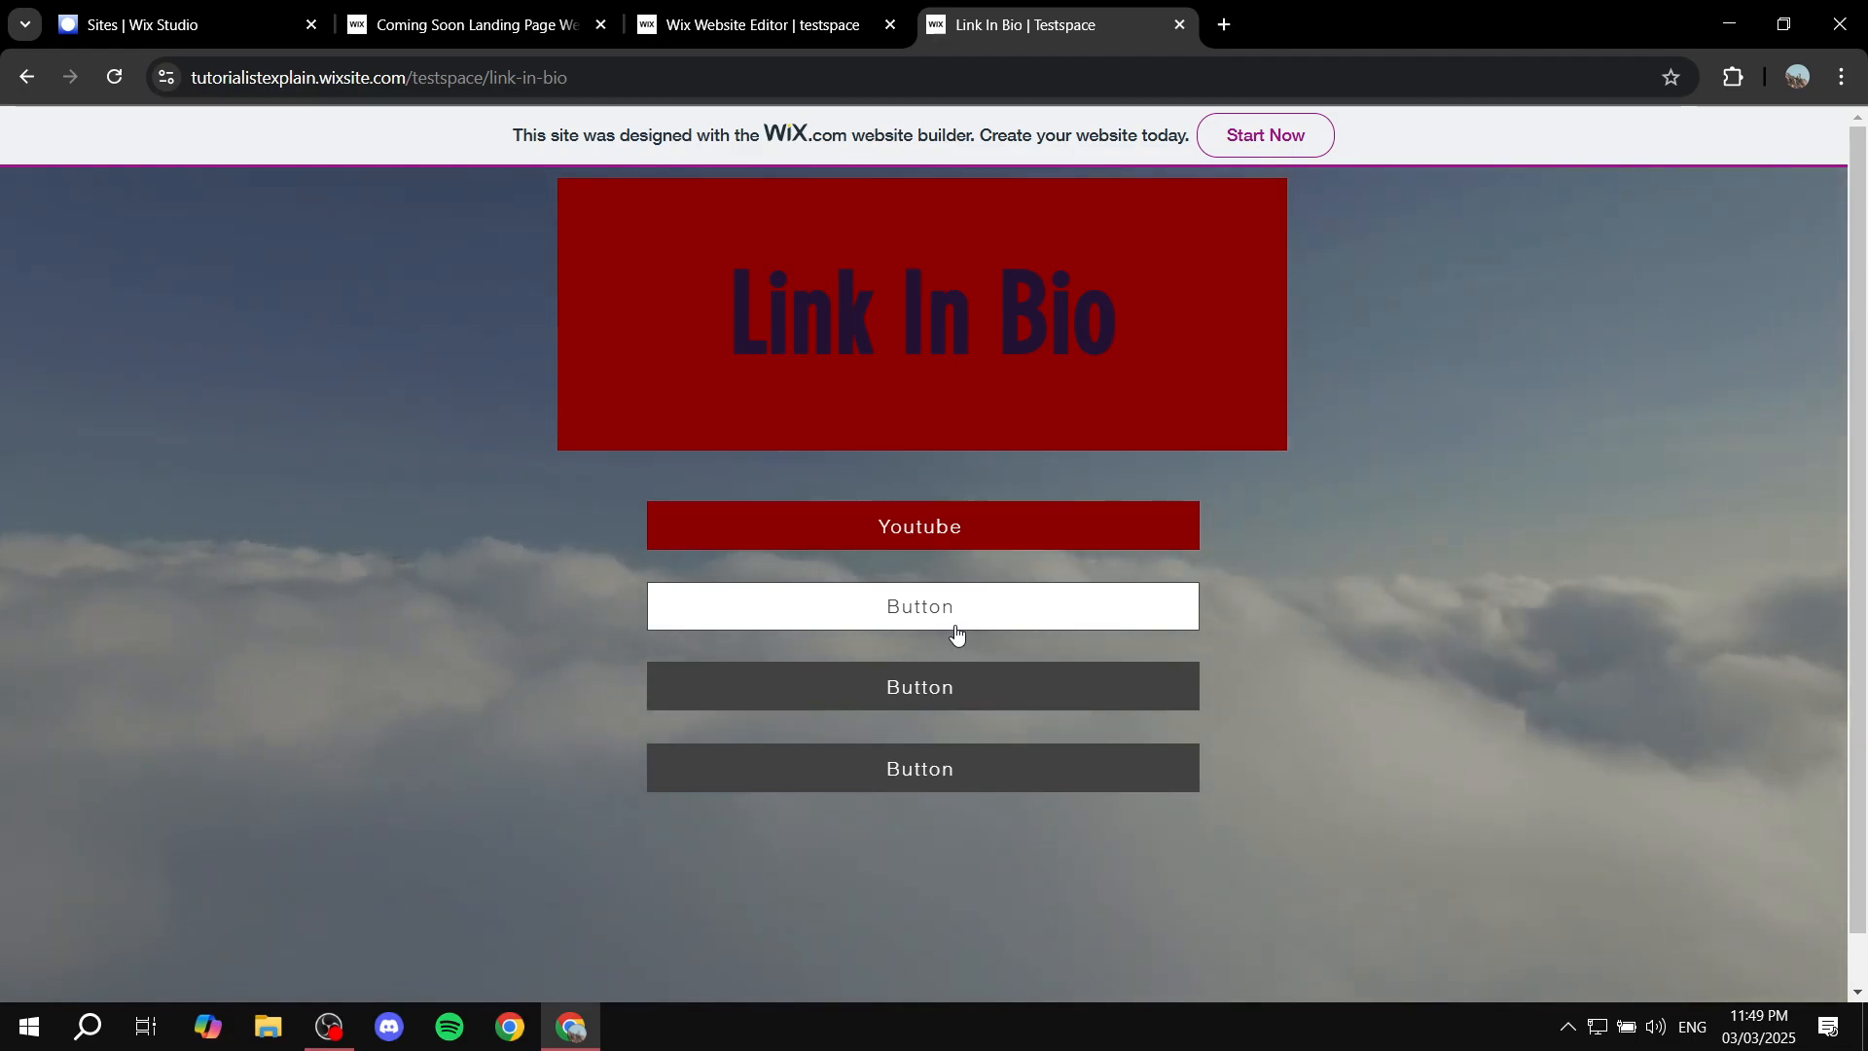
pyautogui.click(1181, 24)
pyautogui.click(1308, 312)
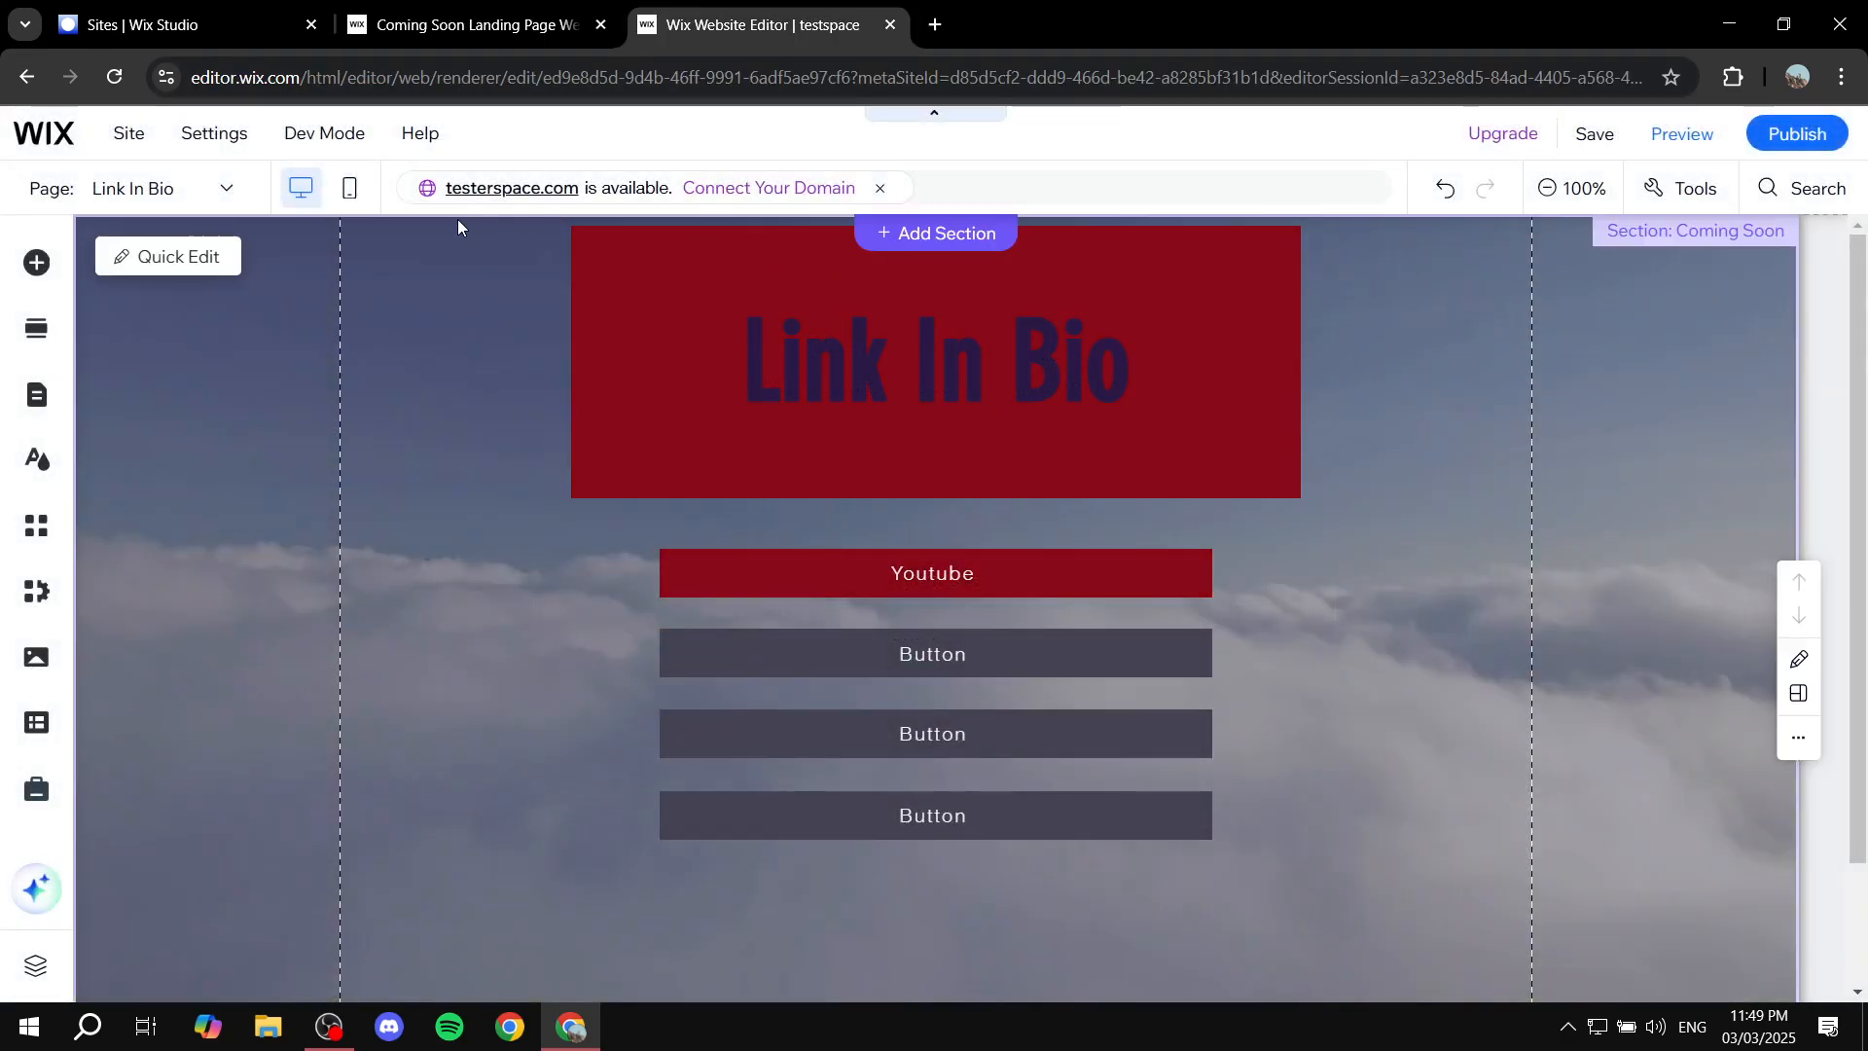
# Examine the element categories that can be added to the page, including Strip, Box, Restaurants and Menu & Anchor.
pyautogui.click(37, 263)
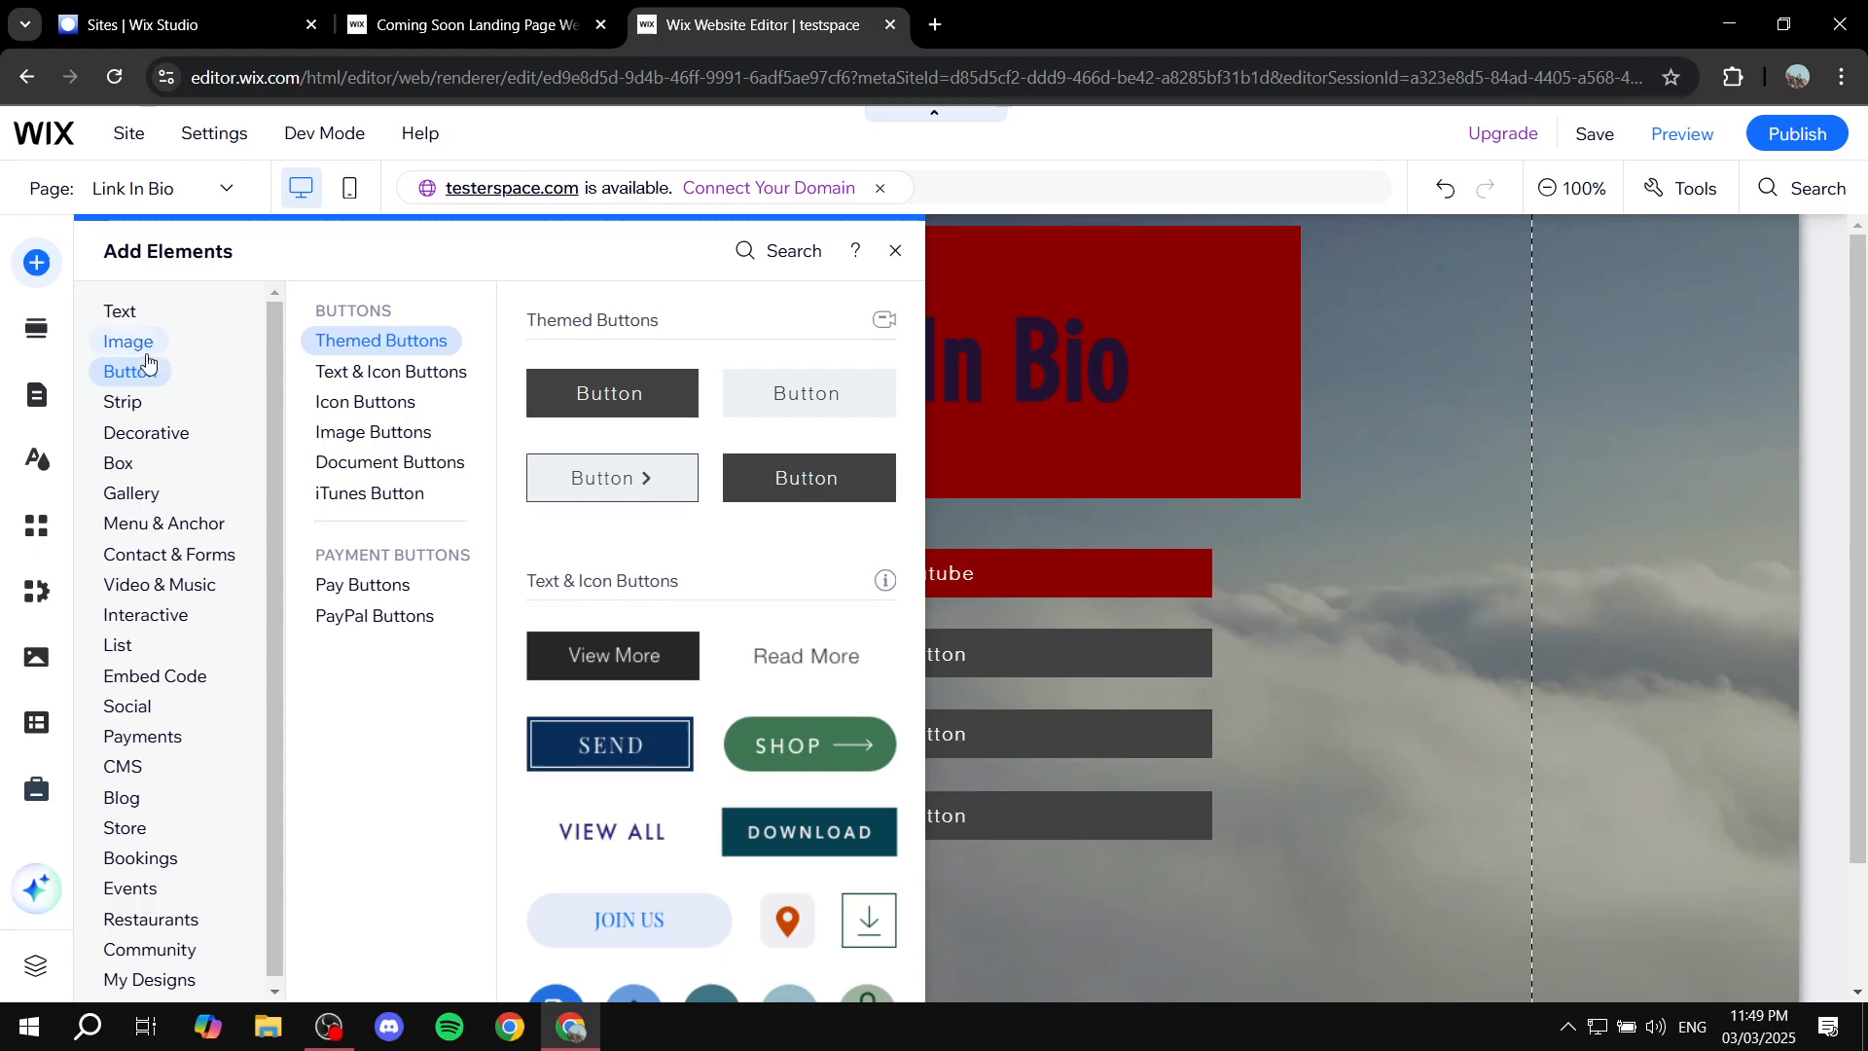
pyautogui.click(137, 403)
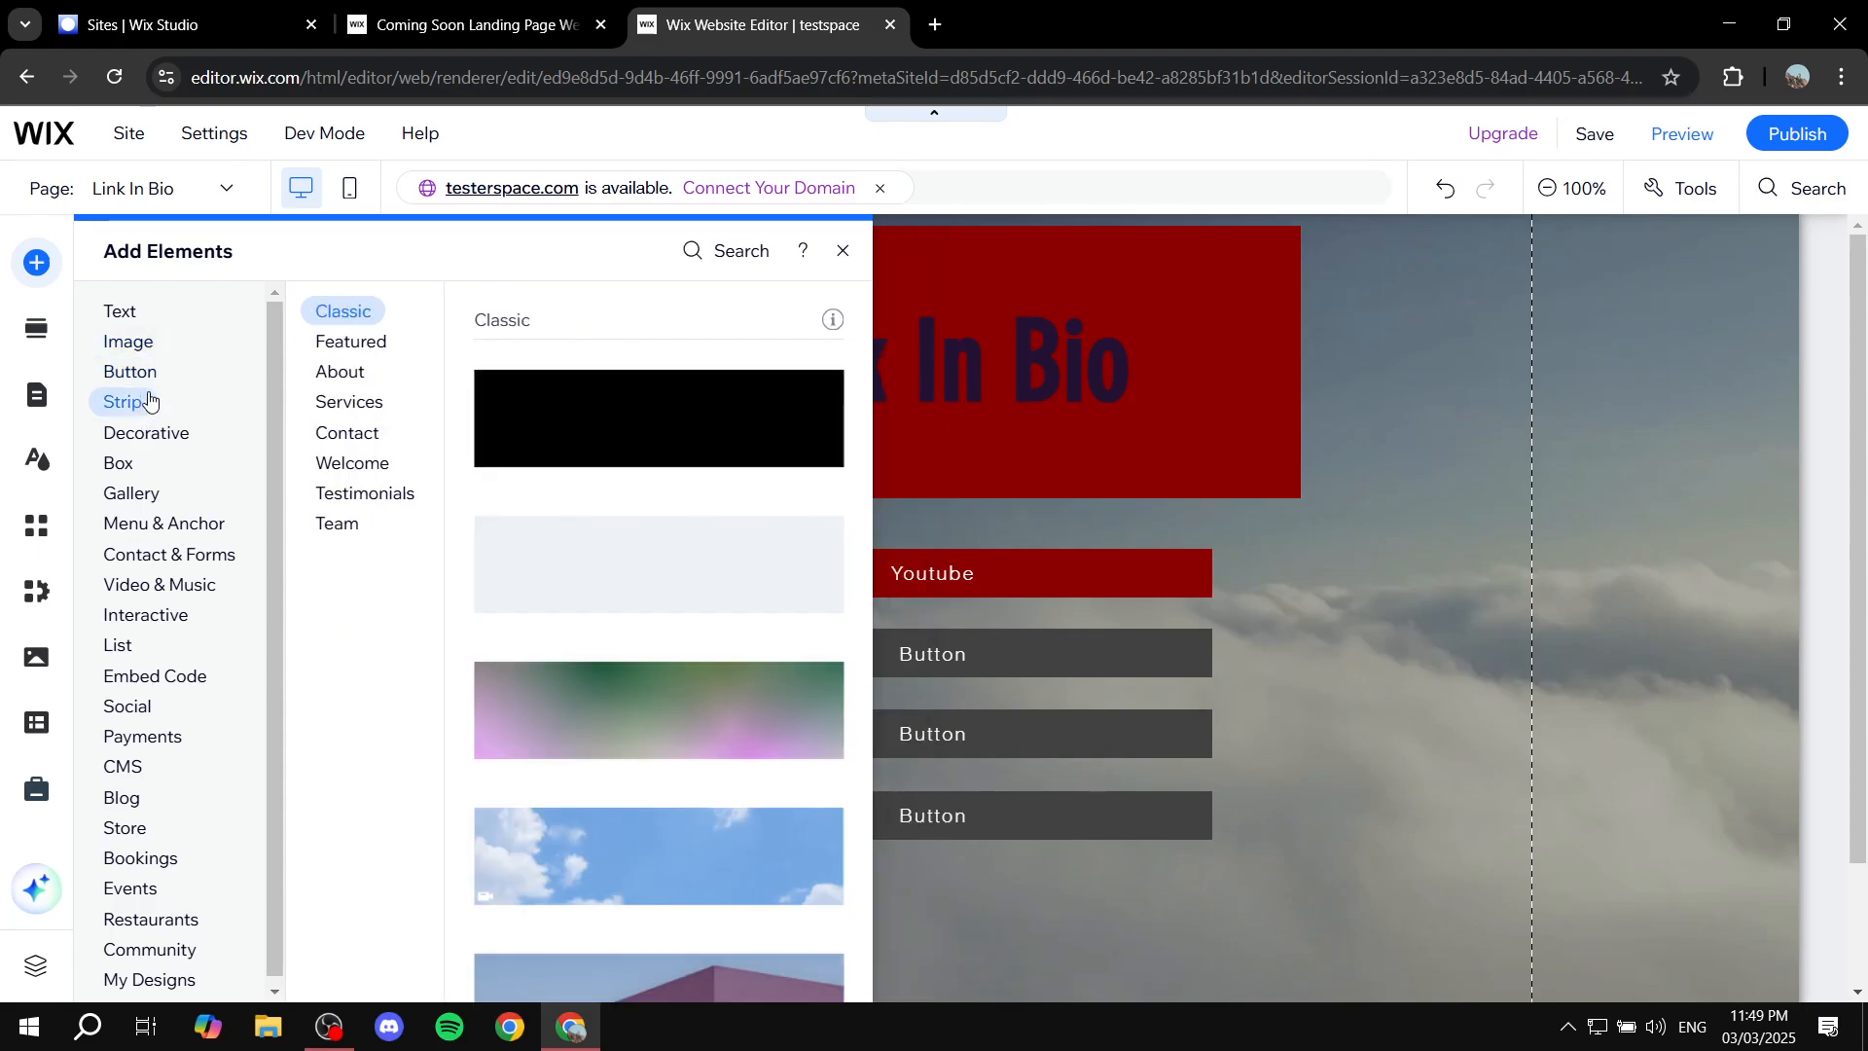
pyautogui.click(116, 495)
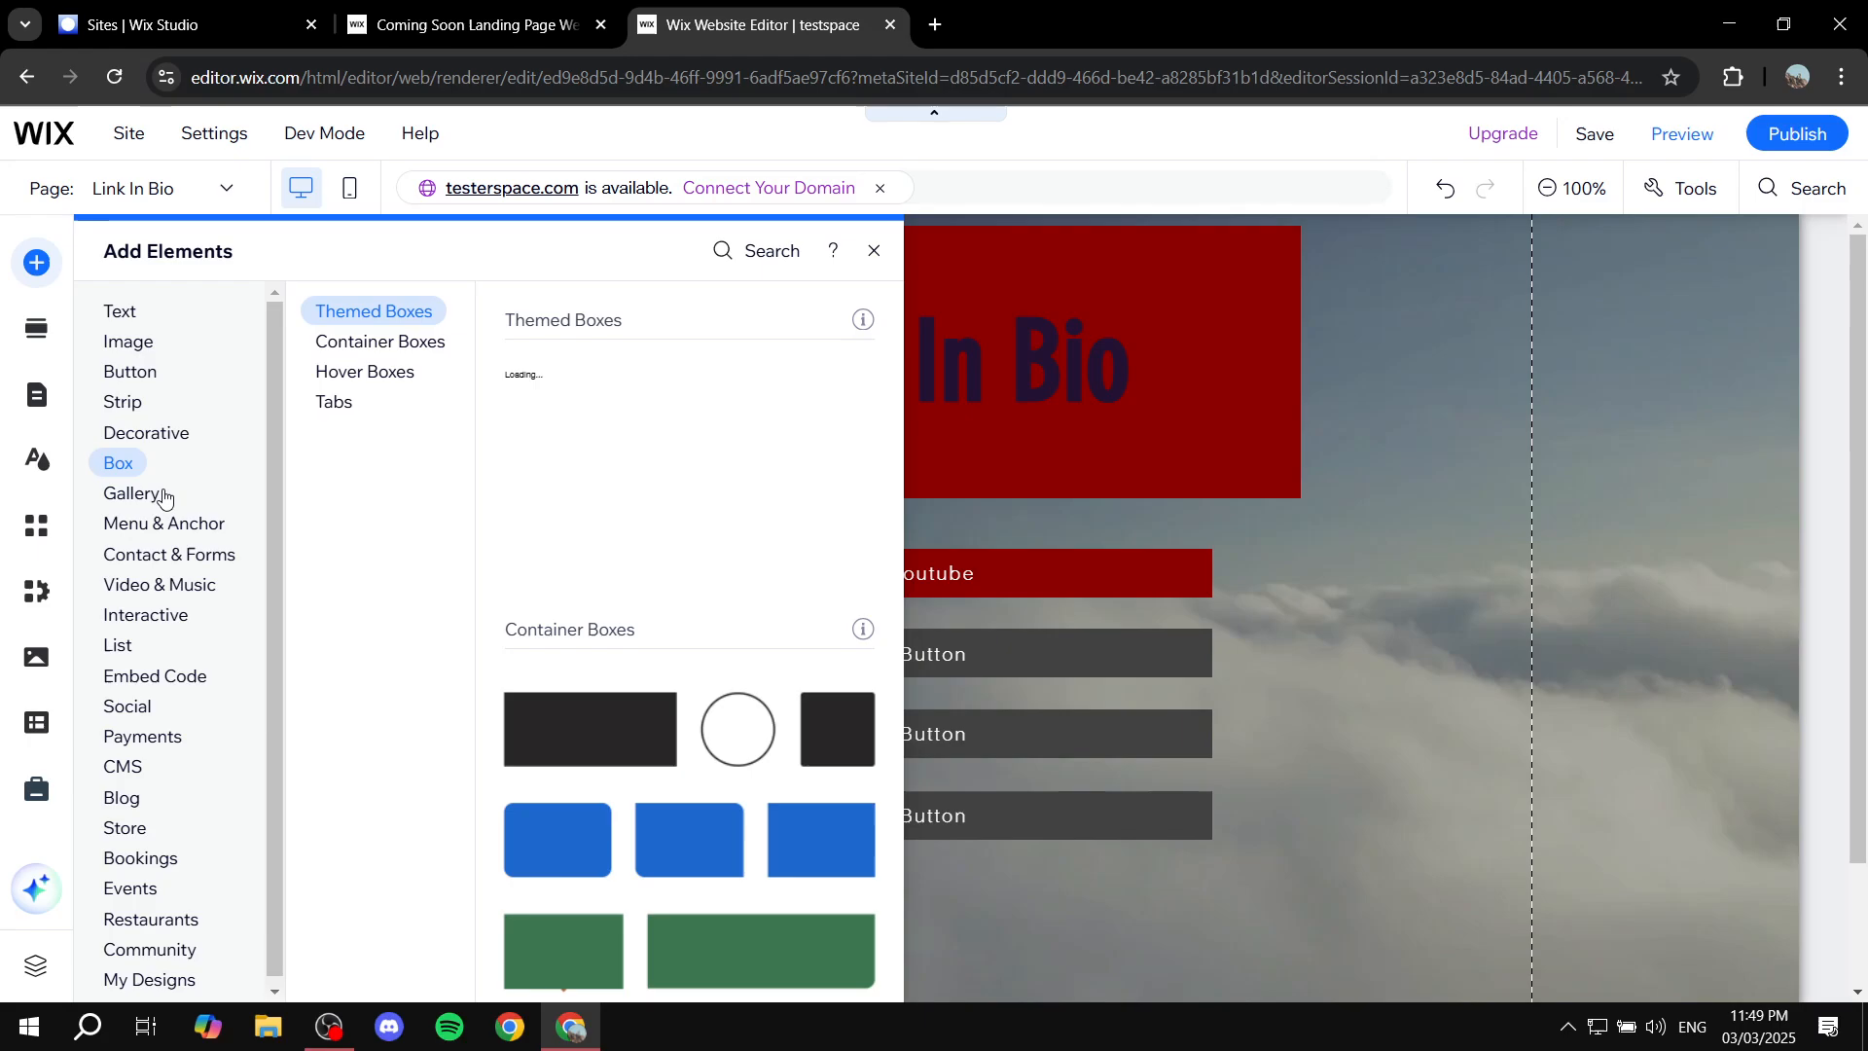
pyautogui.moveTo(136, 452)
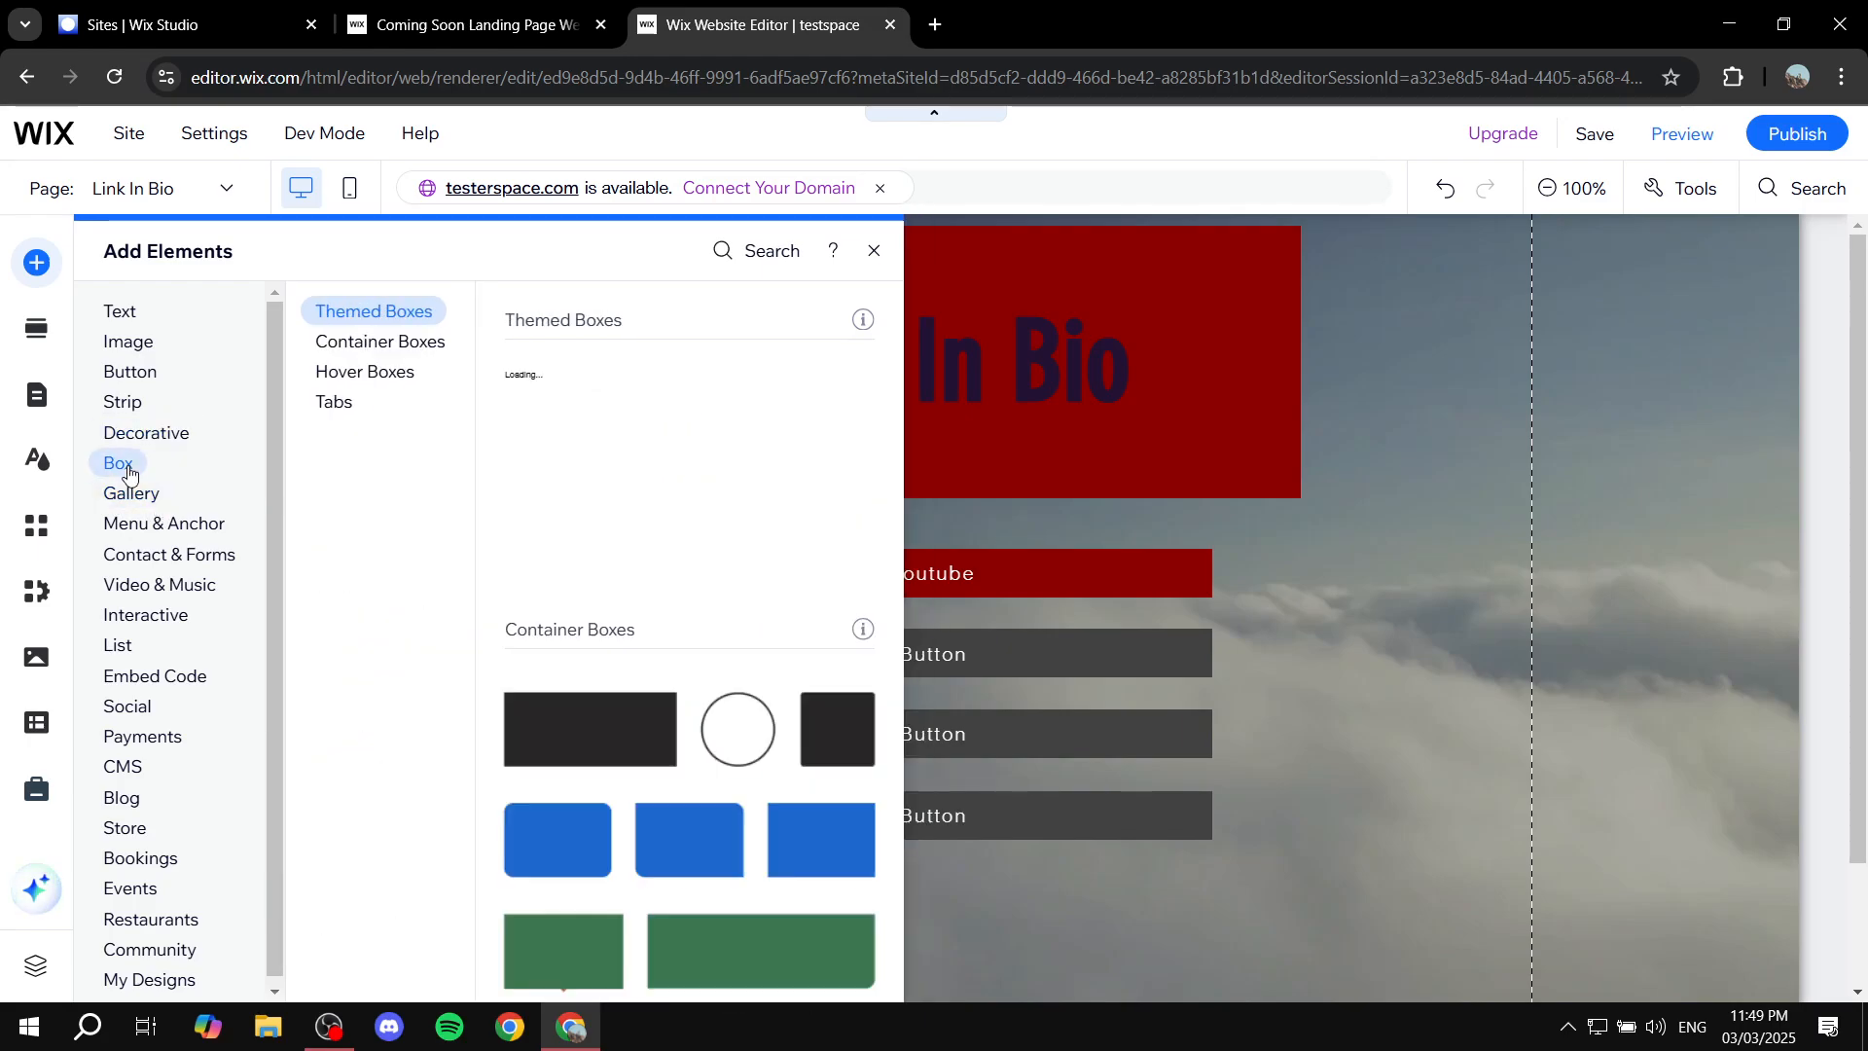
pyautogui.moveTo(146, 920)
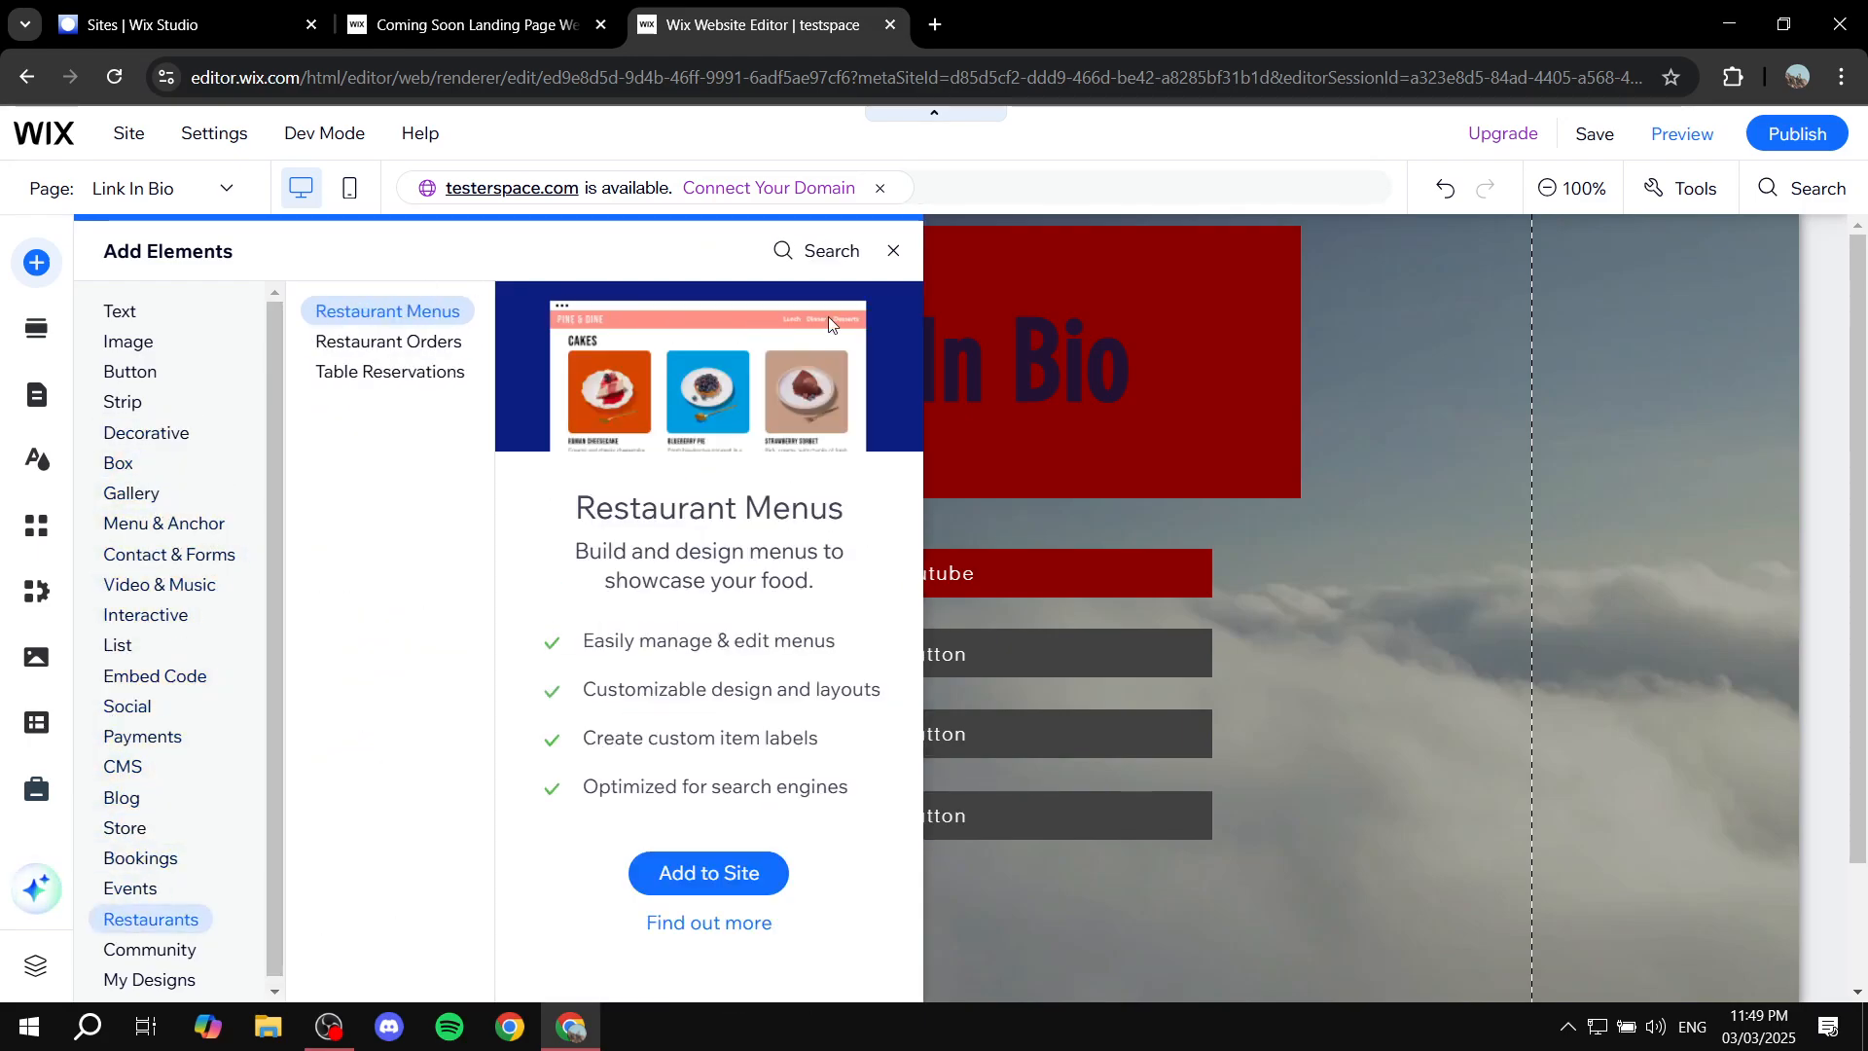
pyautogui.moveTo(142, 526)
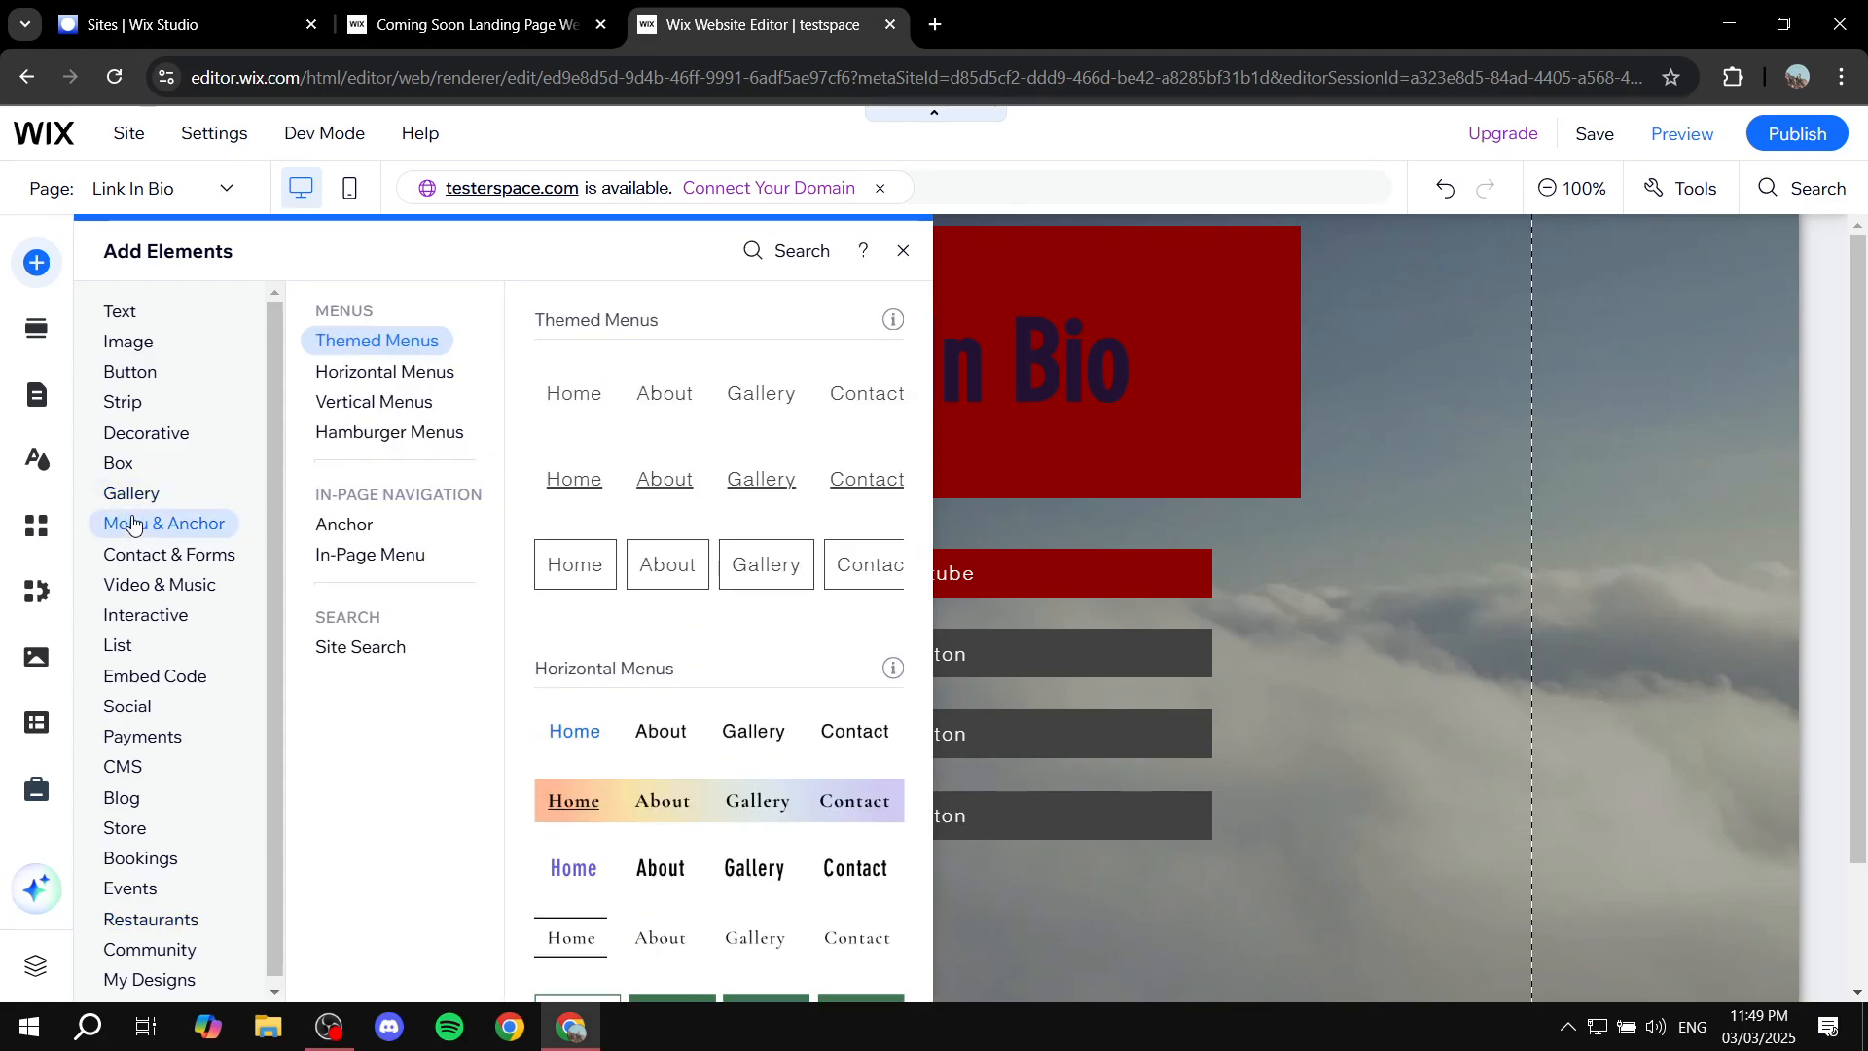
pyautogui.click(904, 254)
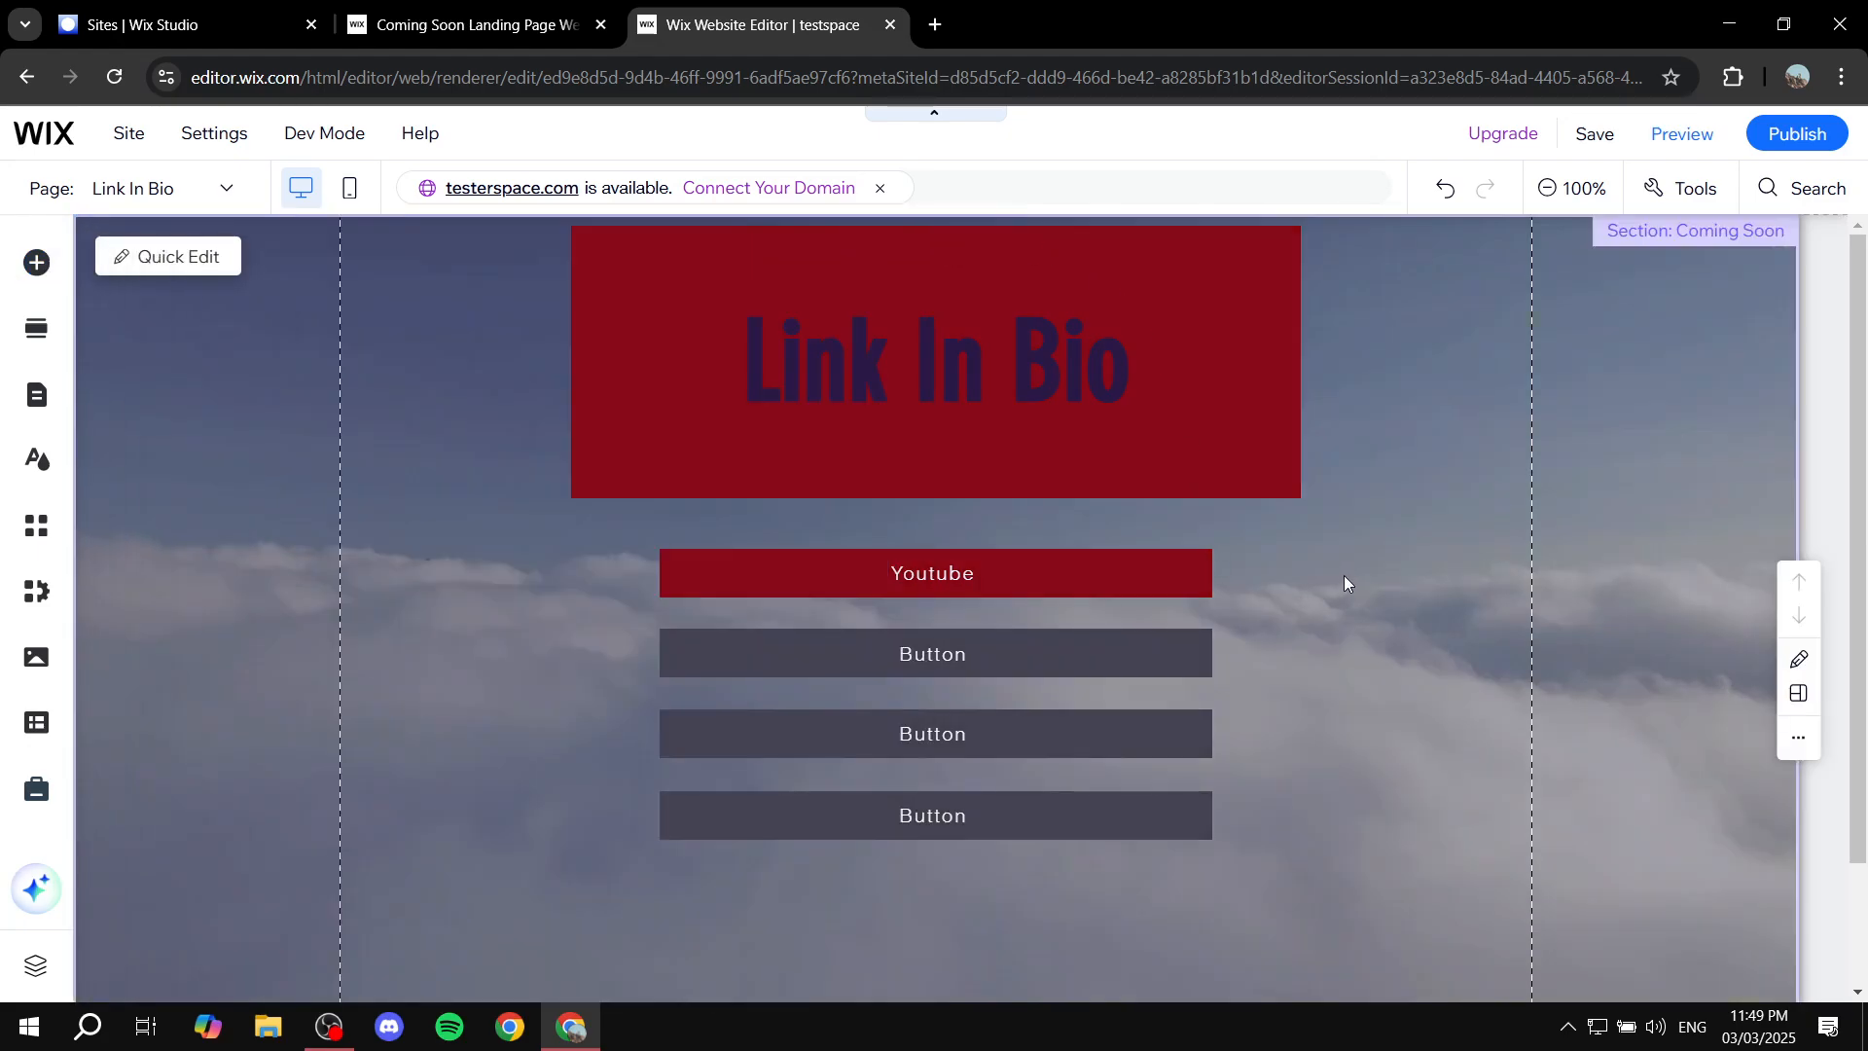